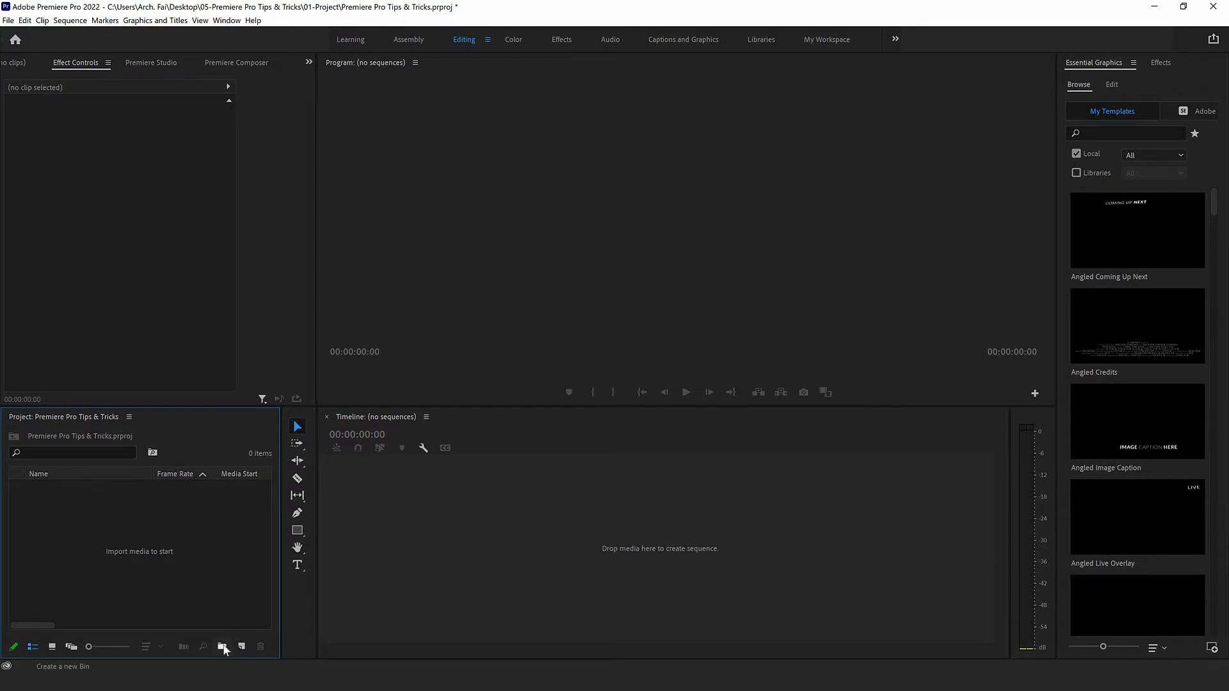
- Create three bins at the project's root level and two nested bins inside Bin 06
{"action": "left_click", "coordinate": [224, 647]}
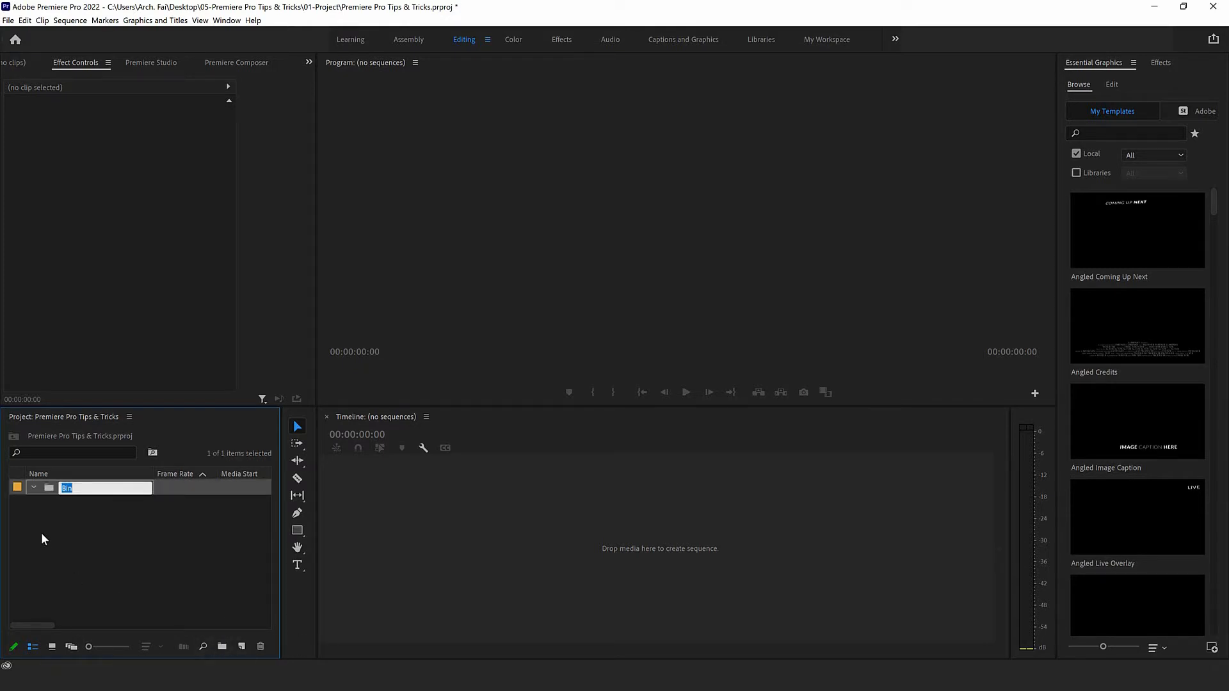
{"action": "left_click", "coordinate": [64, 496]}
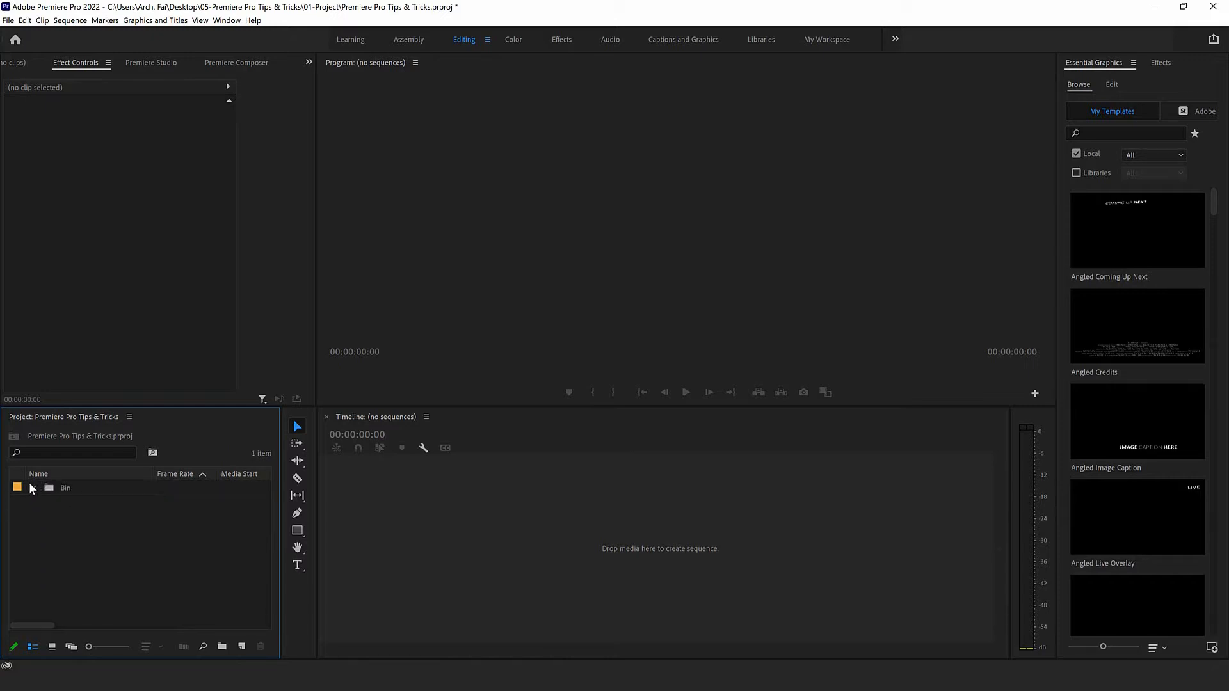
{"action": "left_click", "coordinate": [222, 647]}
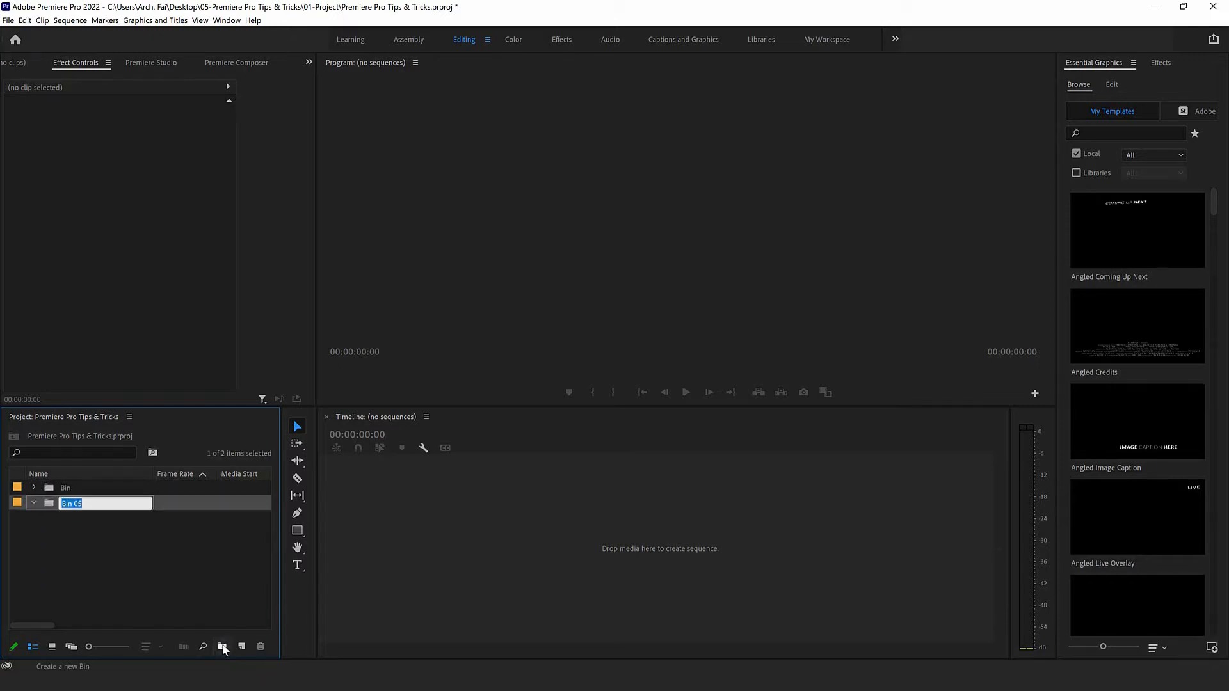
{"action": "left_click", "coordinate": [34, 503]}
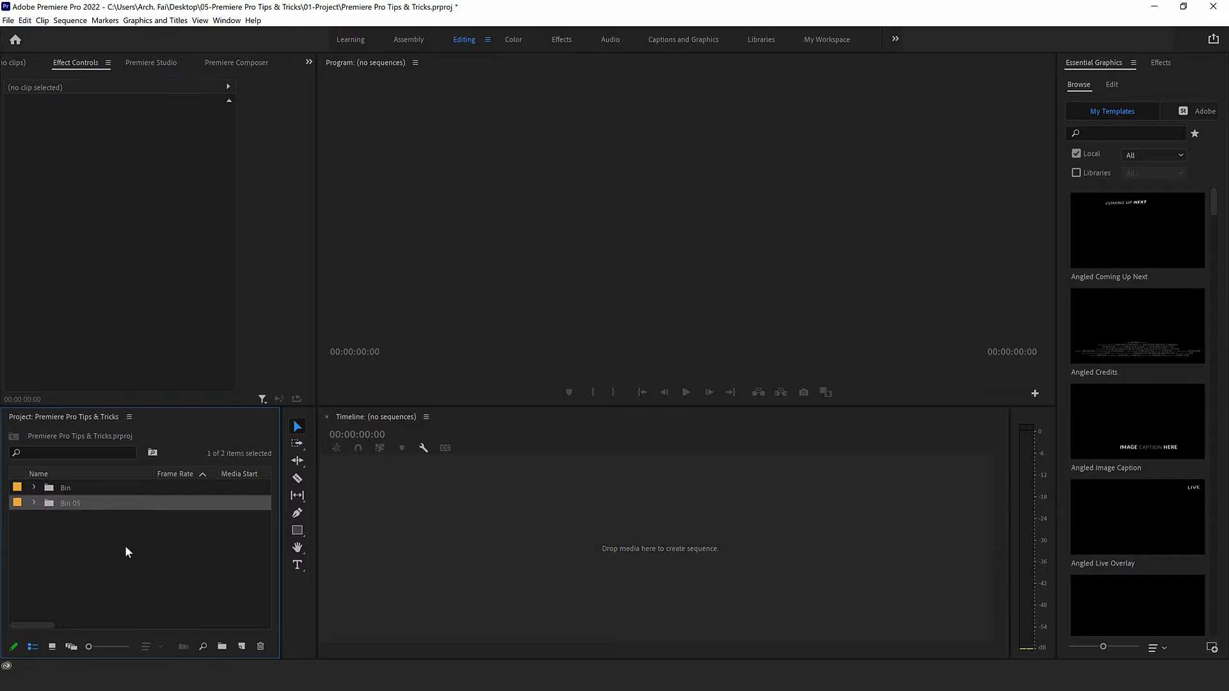
{"action": "left_click", "coordinate": [222, 647]}
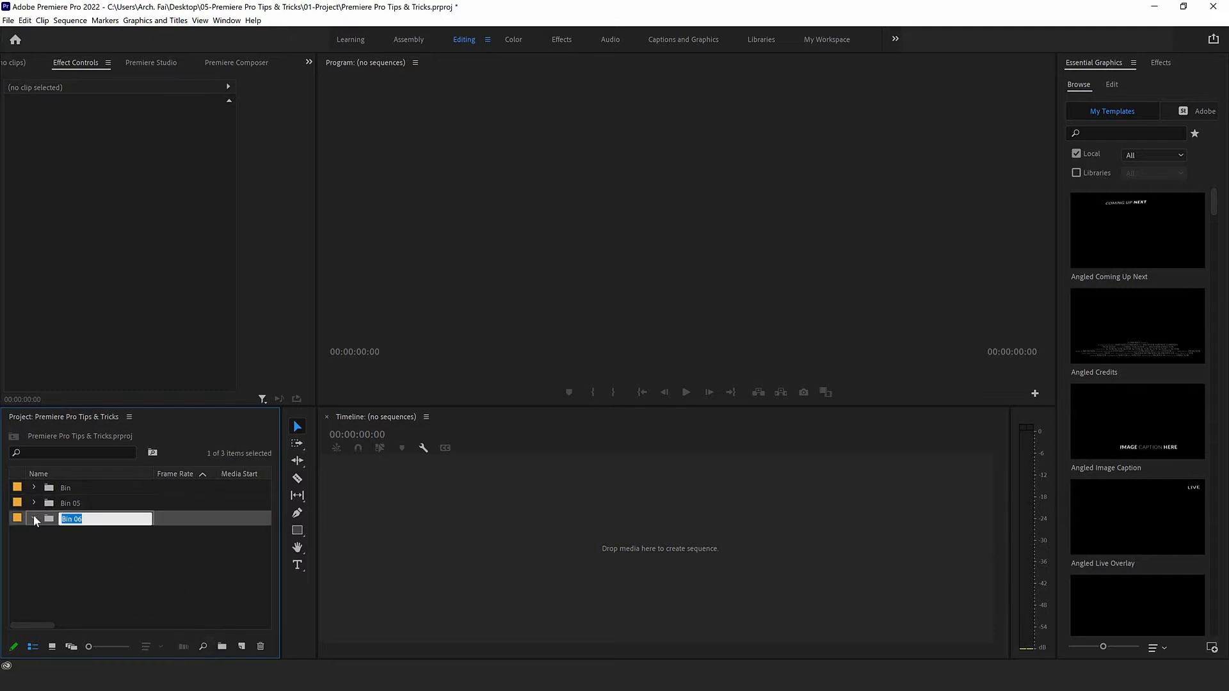
{"action": "left_click", "coordinate": [34, 517]}
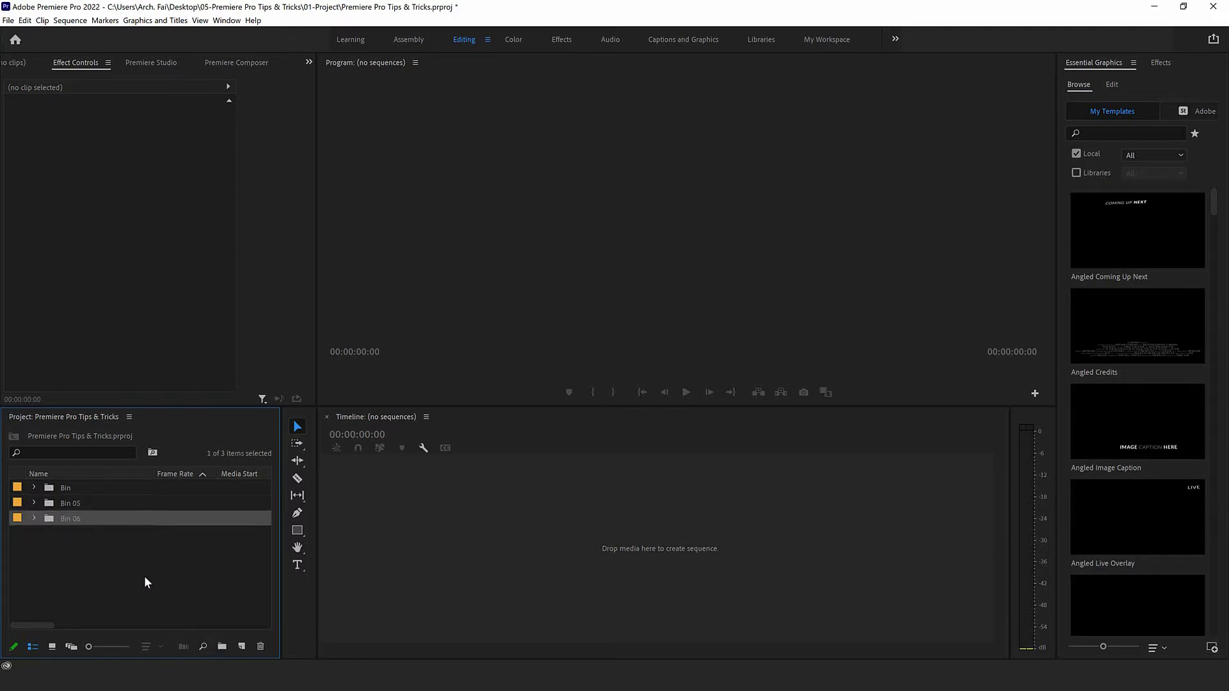
{"action": "left_click", "coordinate": [222, 645]}
{"action": "left_click", "coordinate": [222, 646]}
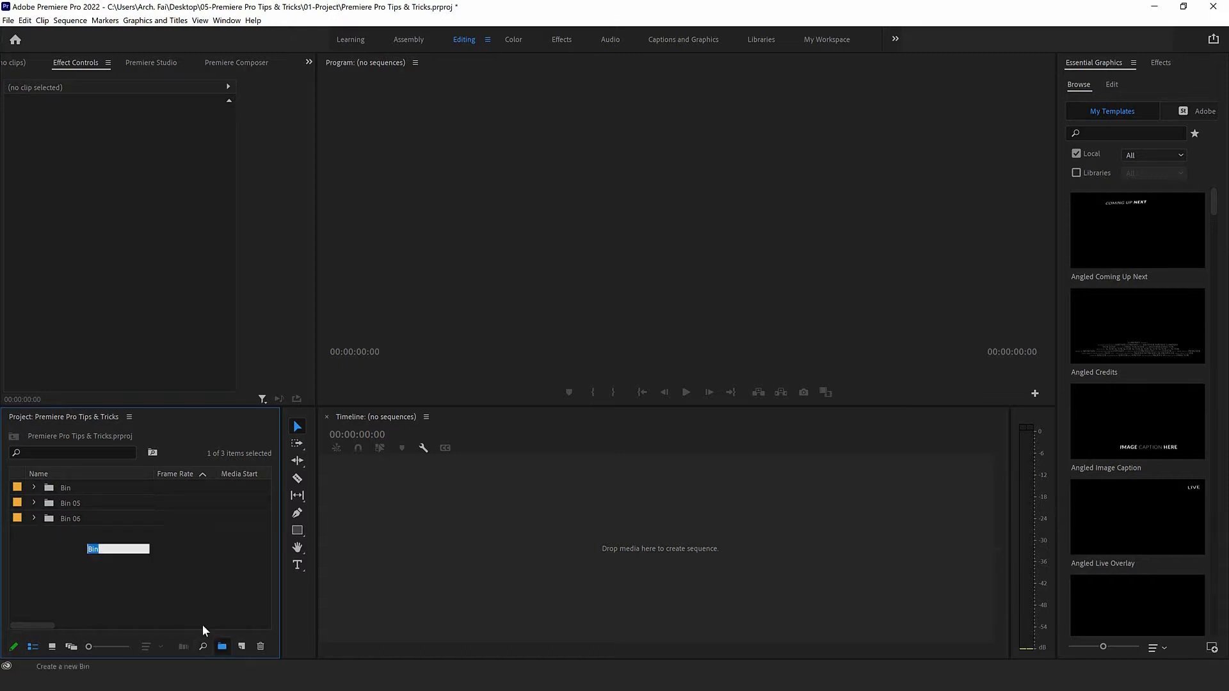
{"action": "left_click", "coordinate": [31, 496]}
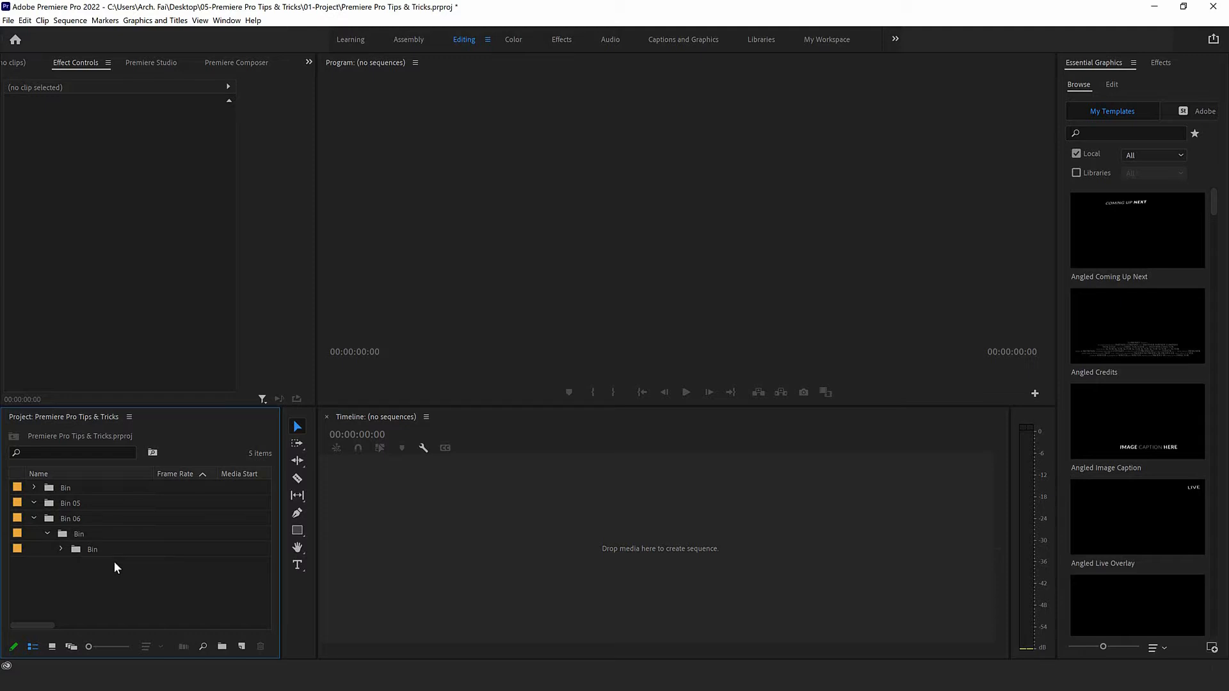
- Open the first bin in its own tab, and open its name for editing in the project list
{"action": "double_click", "coordinate": [67, 487]}
{"action": "left_click", "coordinate": [101, 415]}
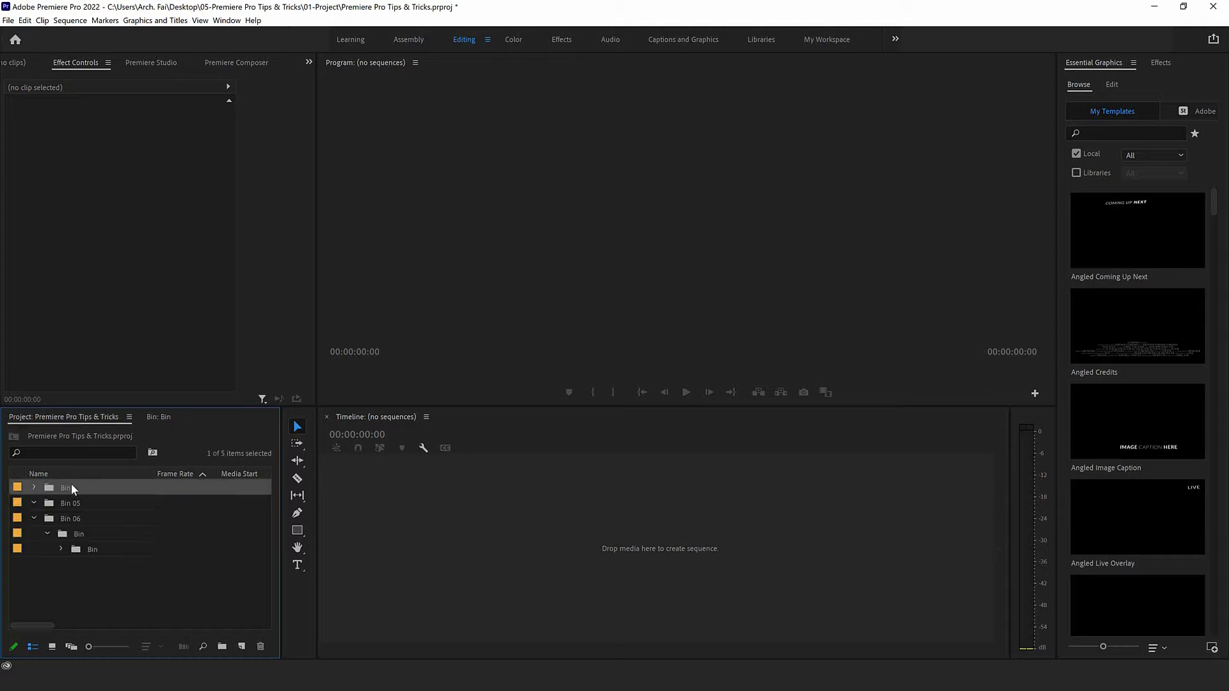
{"action": "left_click", "coordinate": [61, 485]}
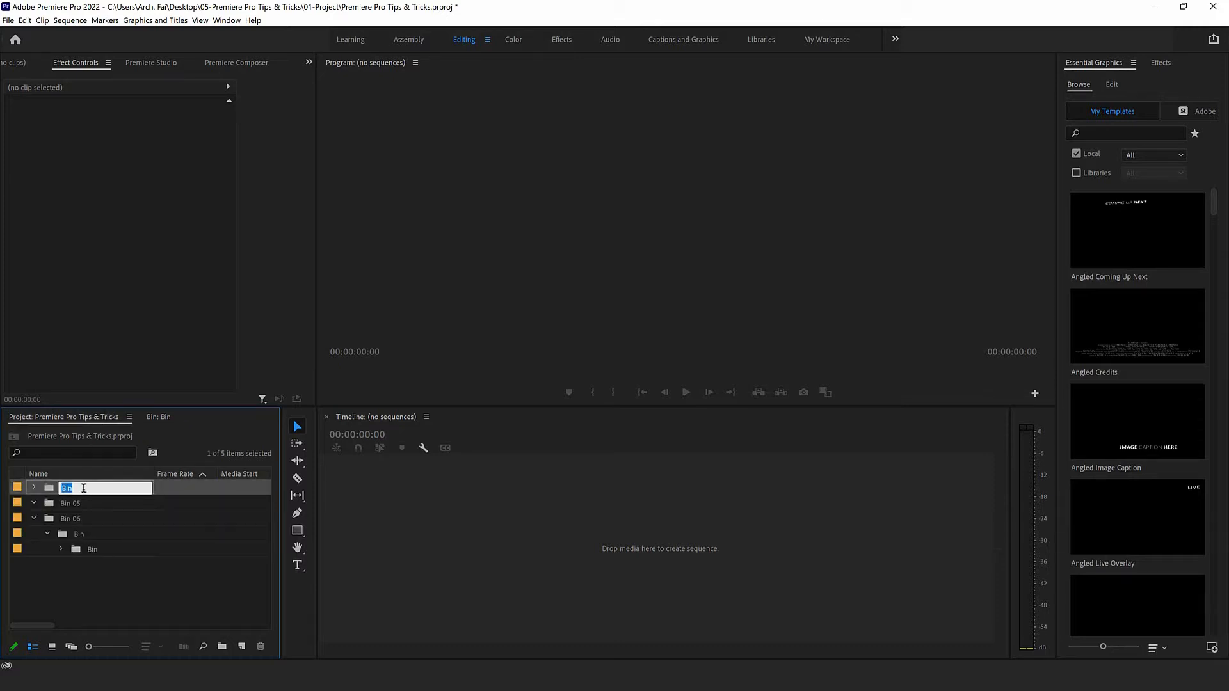
{"action": "left_click", "coordinate": [95, 596]}
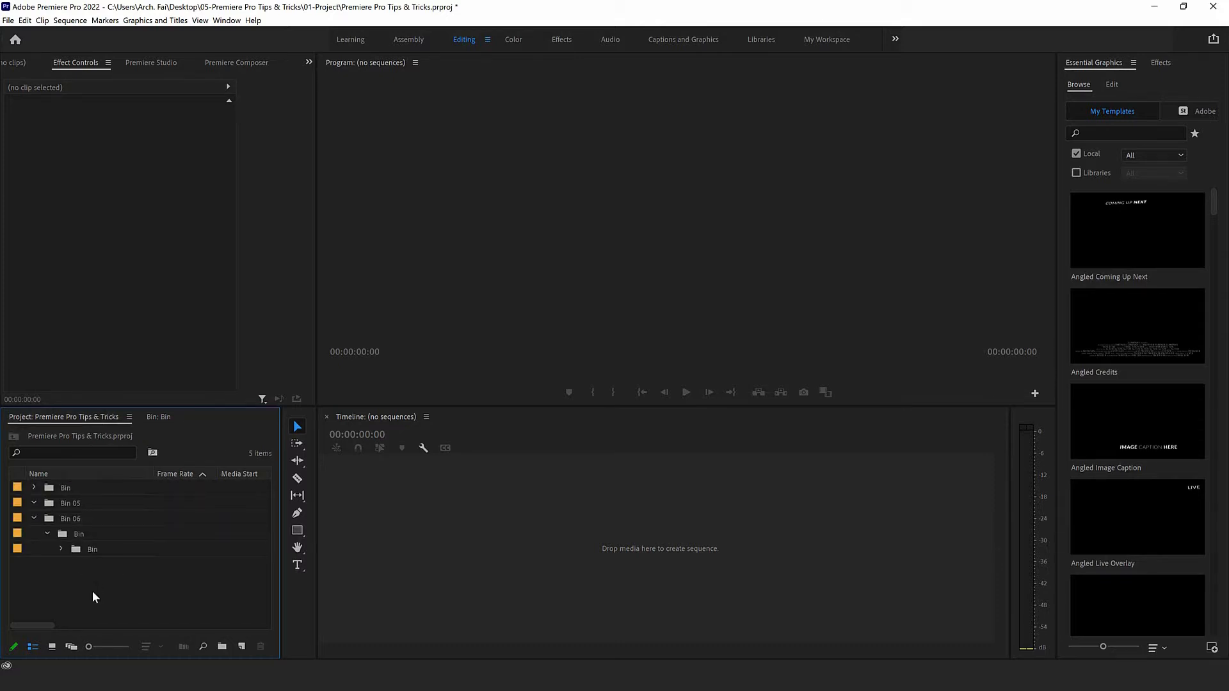
{"action": "double_click", "coordinate": [98, 590]}
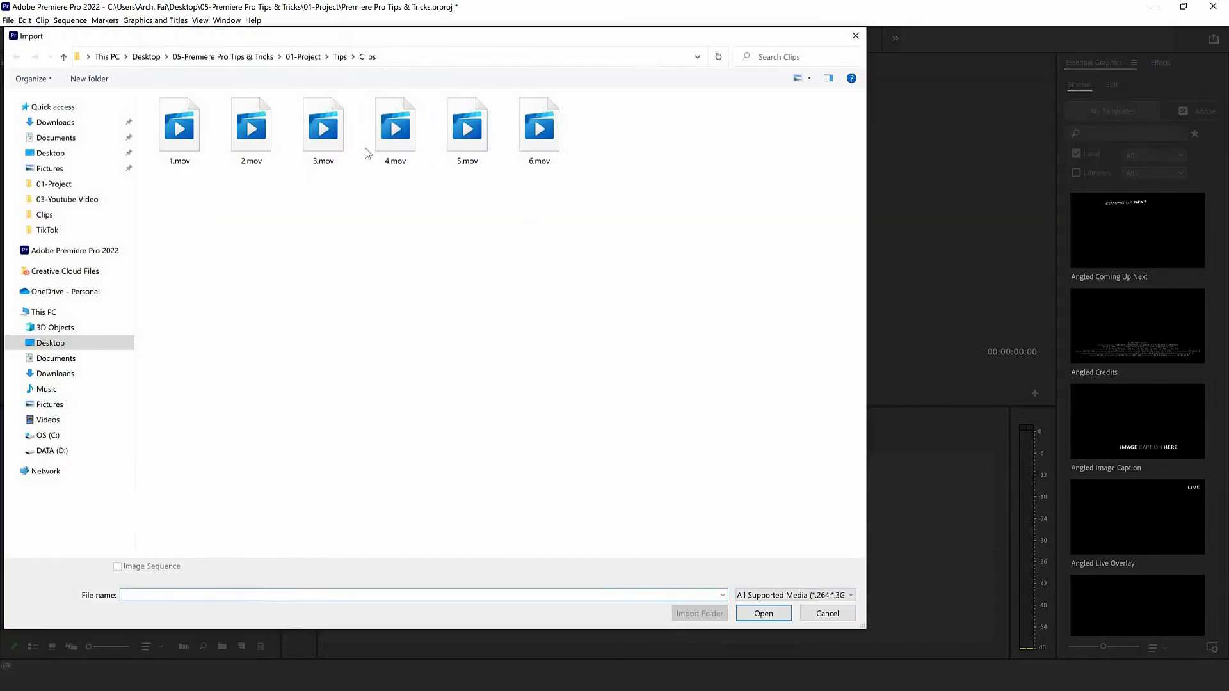
{"action": "left_click", "coordinate": [827, 613]}
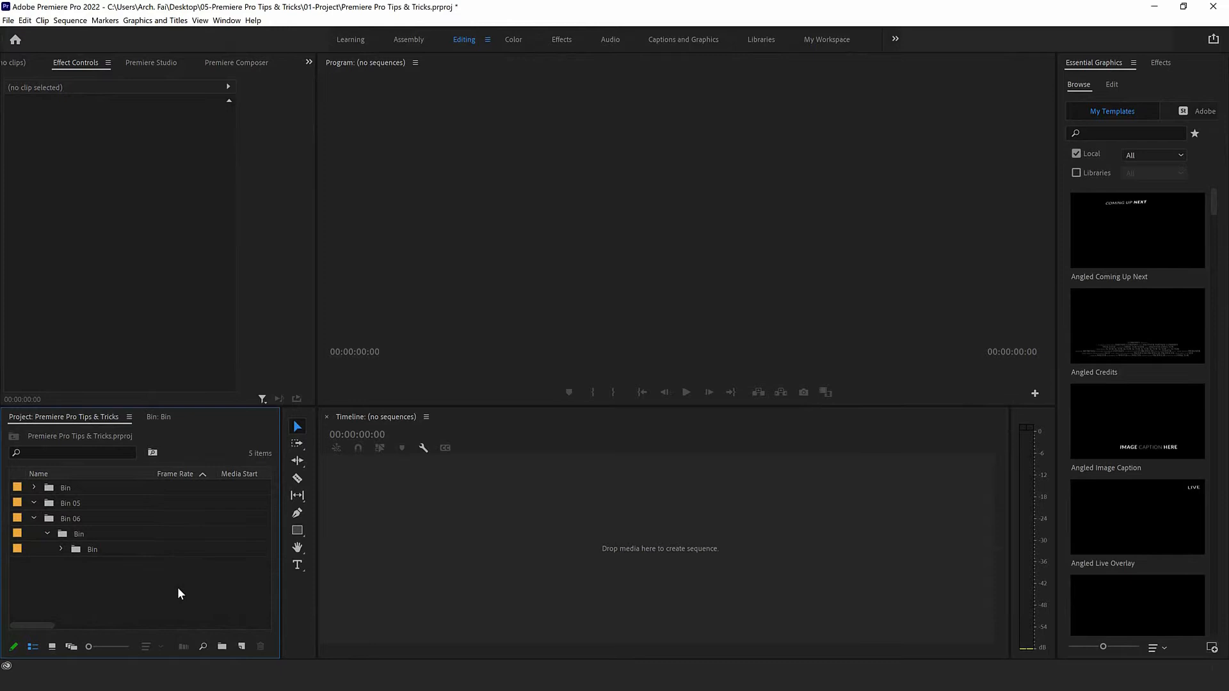
{"action": "double_click", "coordinate": [178, 590]}
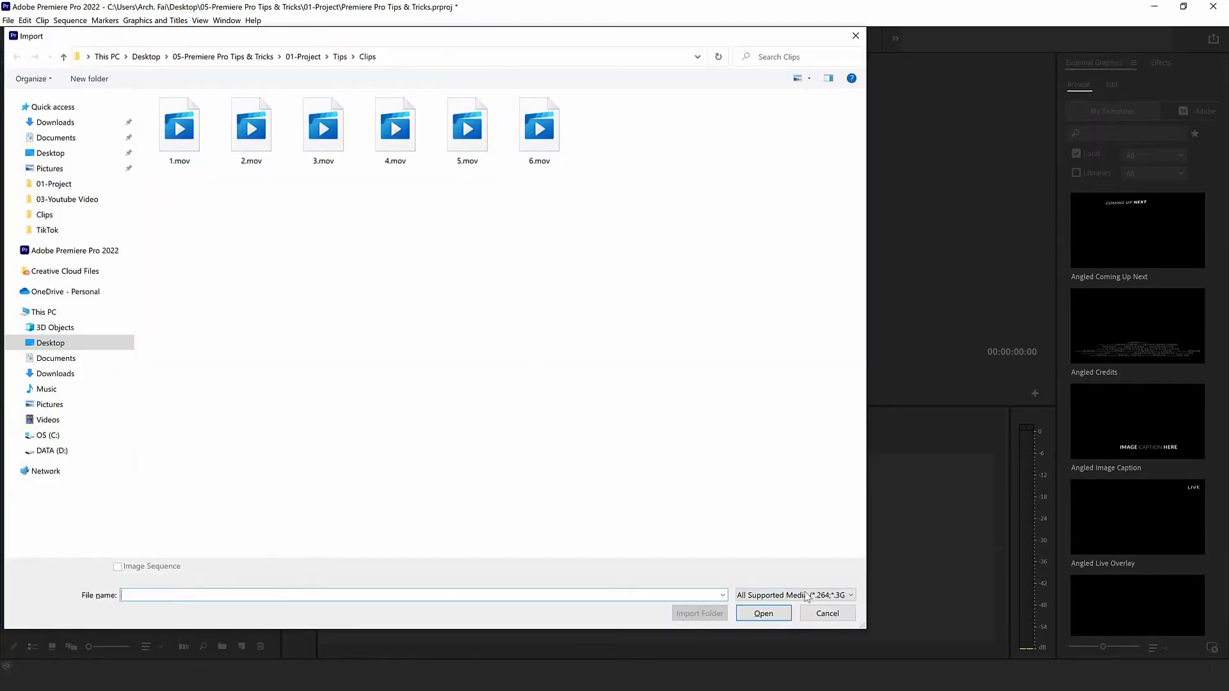
{"action": "left_click", "coordinate": [826, 618]}
{"action": "left_click", "coordinate": [8, 20]}
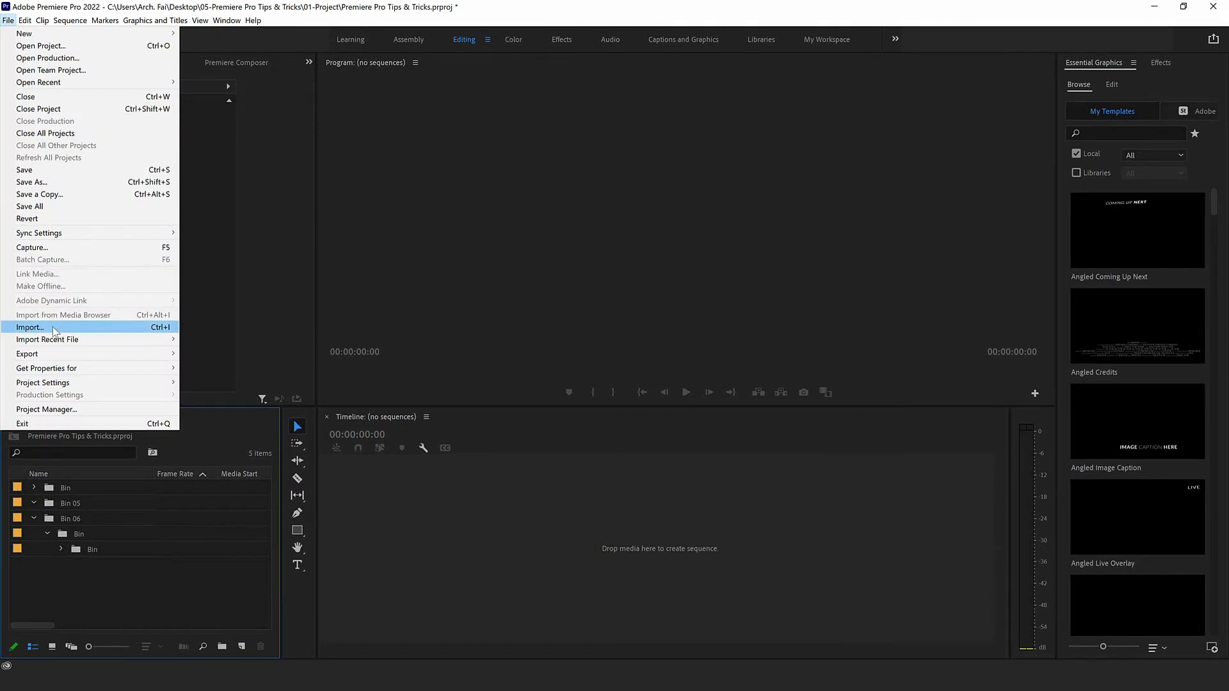
- Delete all the bins from the project
{"action": "left_click", "coordinate": [108, 579]}
{"action": "left_click_drag", "start_coordinate": [114, 557], "coordinate": [65, 485]}
{"action": "key", "text": "Delete"}
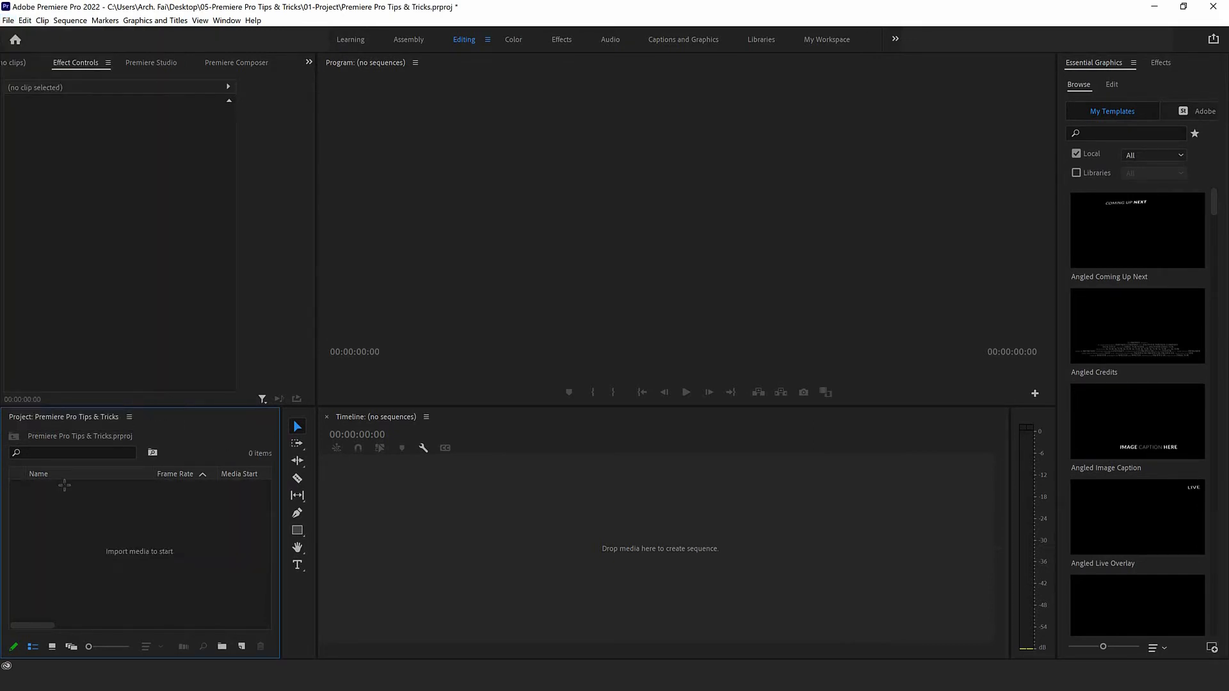
- Import the Clips, Images, Music and Sound Effect folders from File Explorer's Tips folder into the project as bins
{"action": "left_click", "coordinate": [112, 681]}
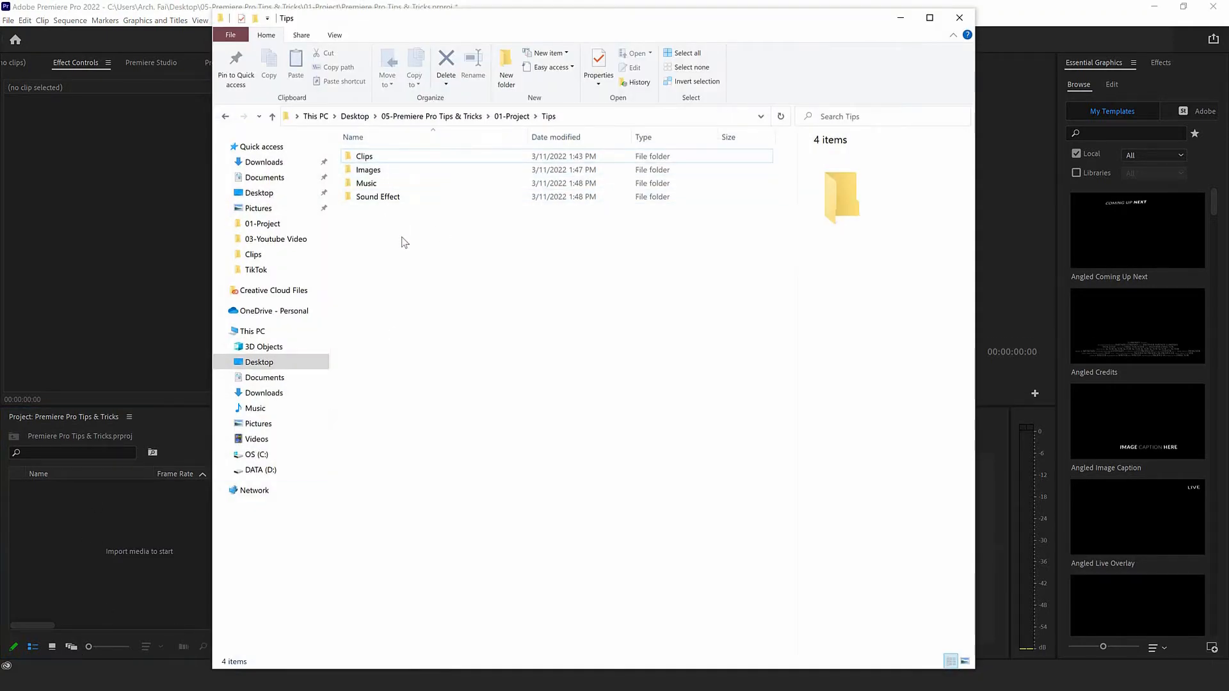
{"action": "left_click_drag", "start_coordinate": [412, 247], "coordinate": [374, 156]}
{"action": "left_click_drag", "start_coordinate": [401, 201], "coordinate": [128, 565]}
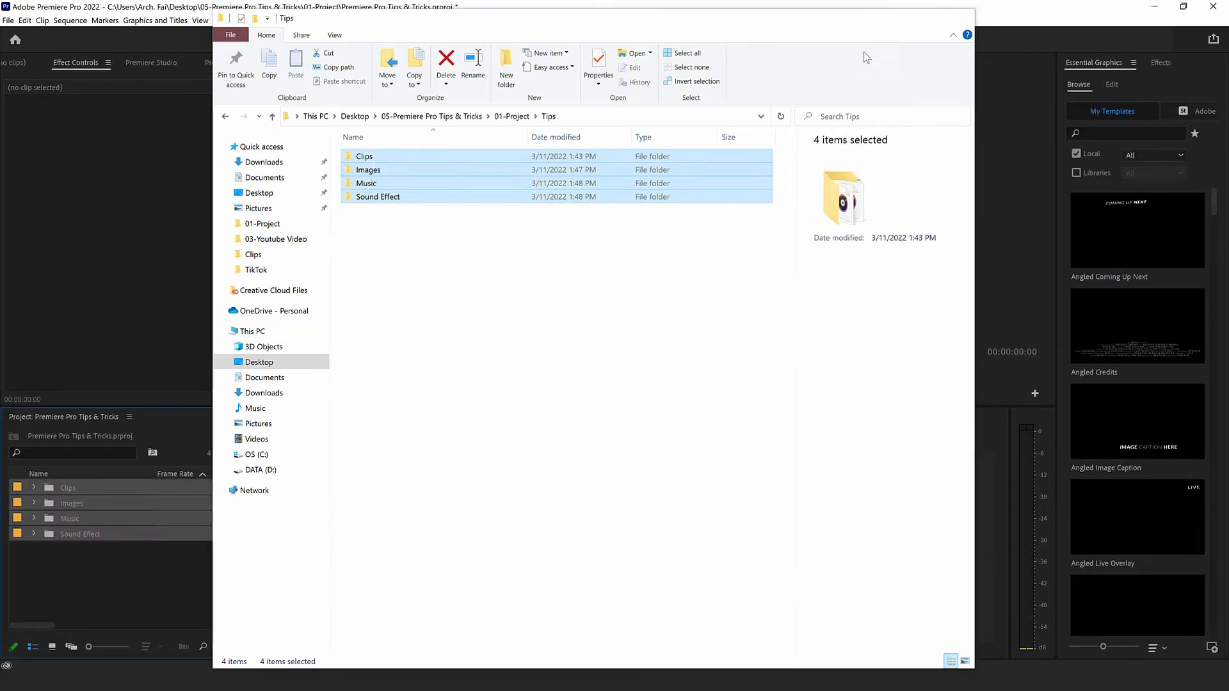
{"action": "left_click", "coordinate": [900, 17]}
- Set the label colour of the Clips bin and its six video clips to Iris, and collapse the bin
{"action": "left_click", "coordinate": [109, 485]}
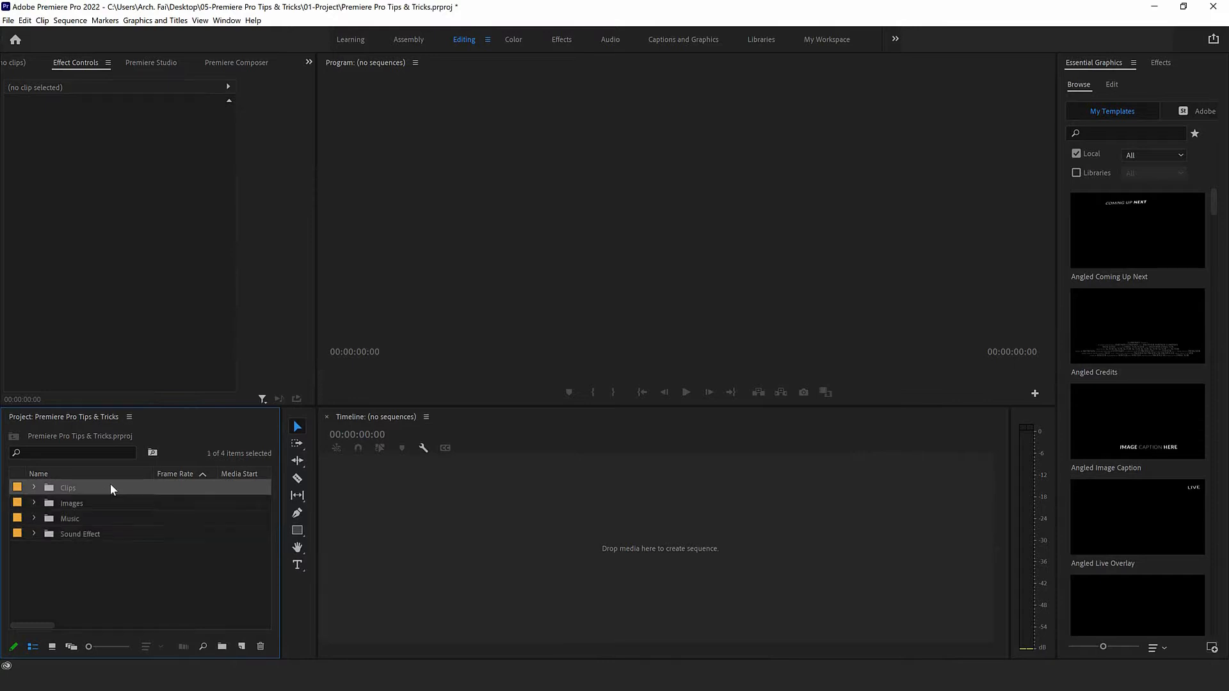
{"action": "left_click", "coordinate": [34, 487]}
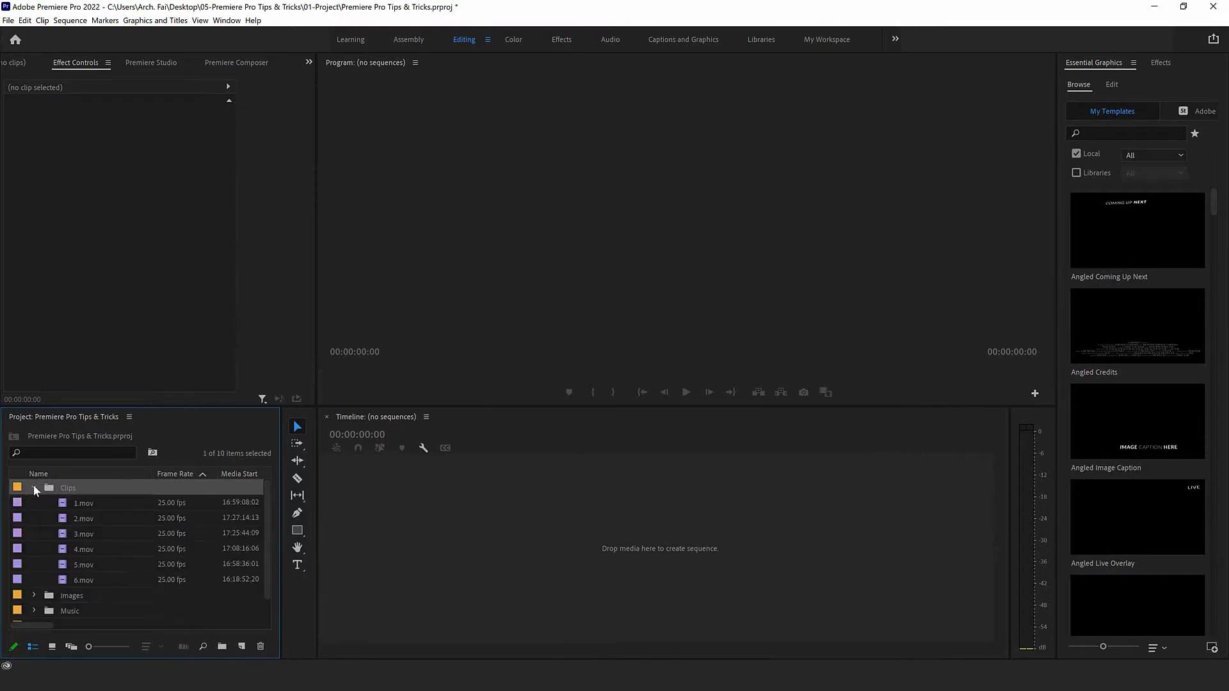
{"action": "left_click", "coordinate": [103, 579], "text": "shift"}
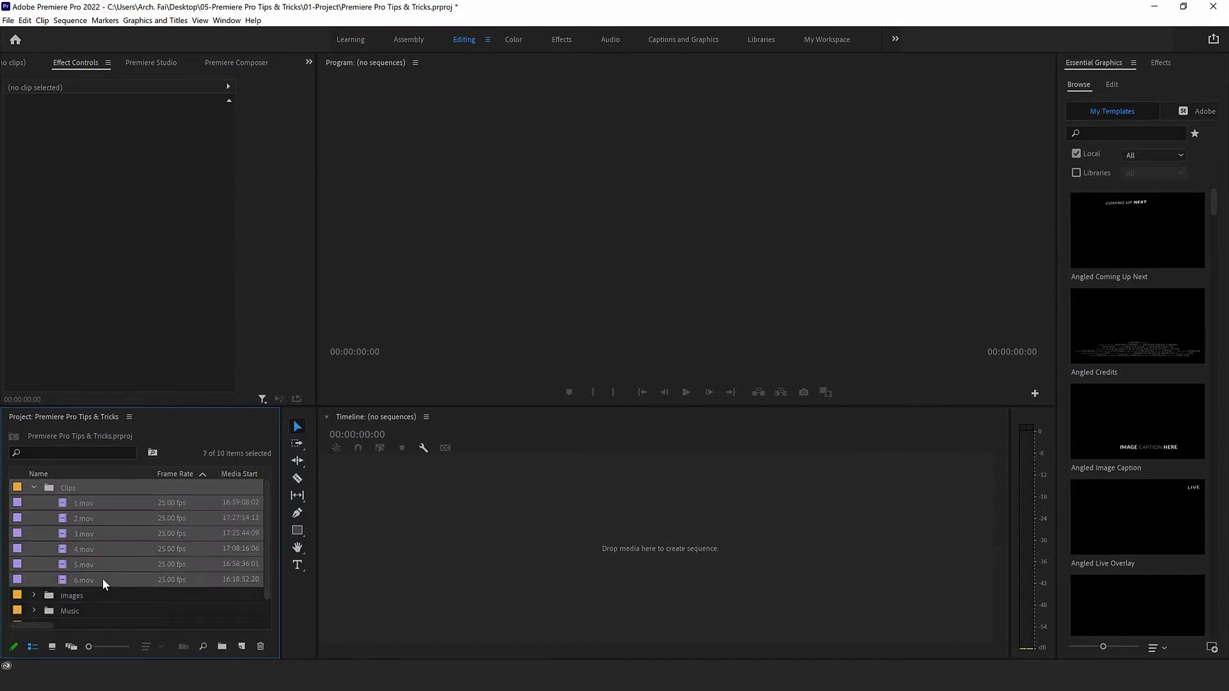
{"action": "right_click", "coordinate": [102, 498]}
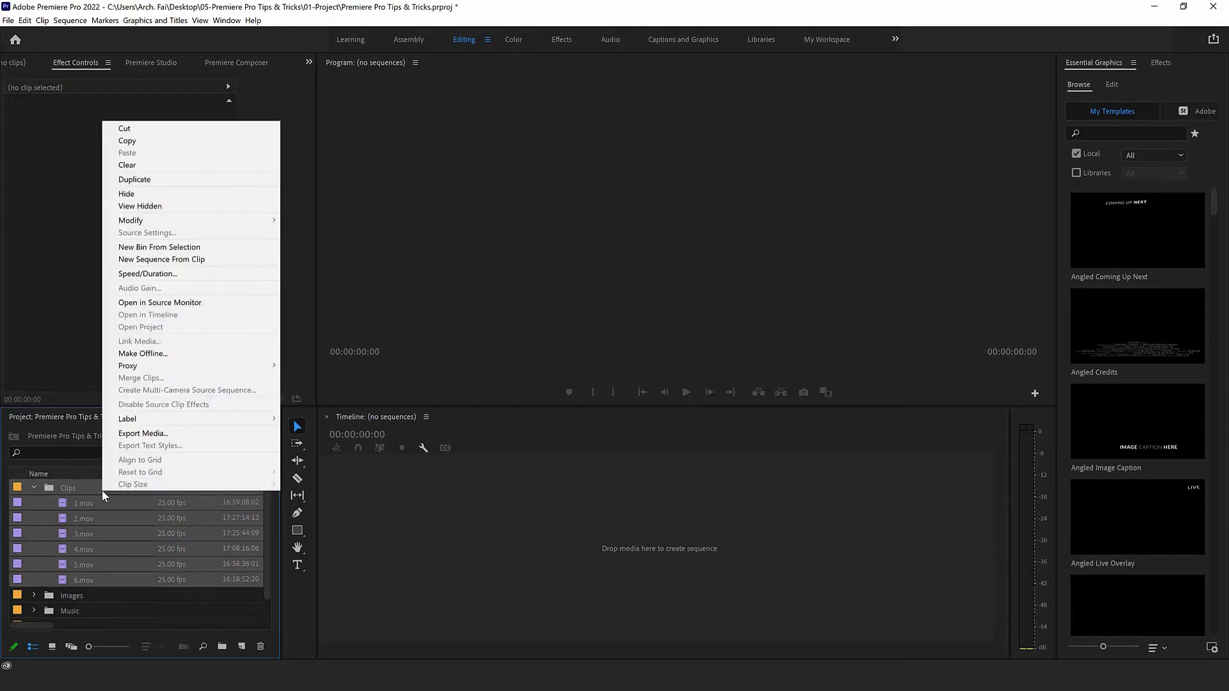
{"action": "mouse_move", "coordinate": [138, 420]}
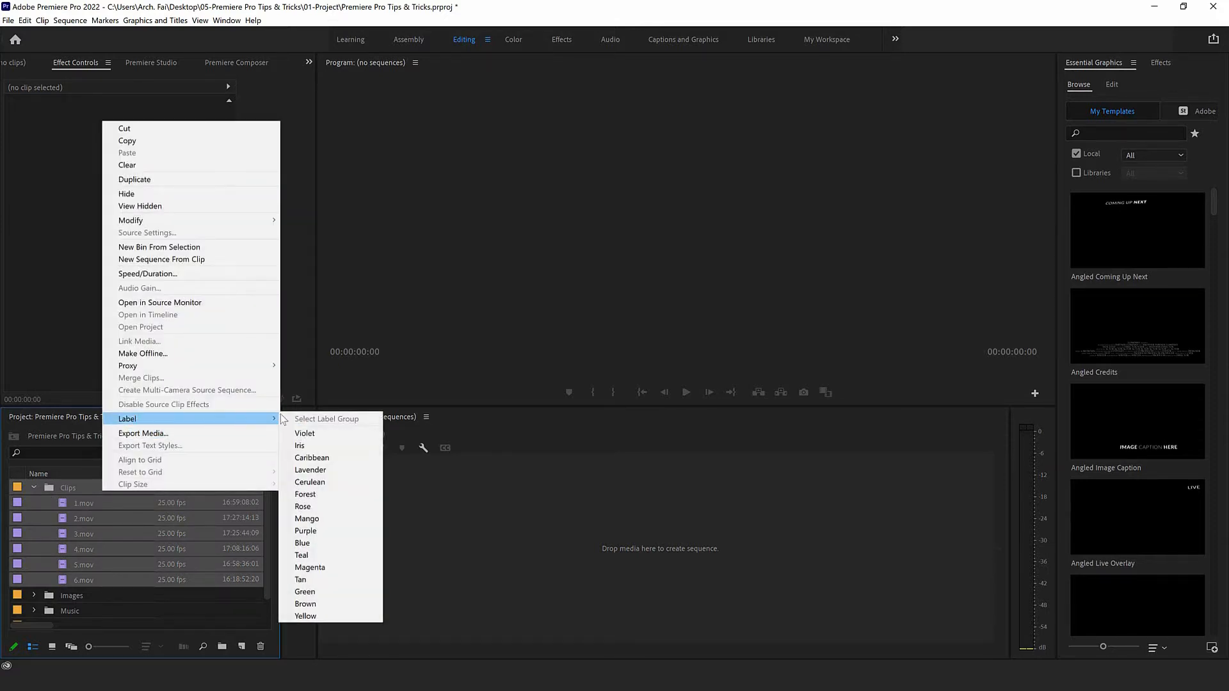
{"action": "left_click", "coordinate": [319, 446]}
{"action": "left_click", "coordinate": [34, 488]}
- Set the label colour of the Images bin and its seven images to Green, and collapse the bin
{"action": "left_click", "coordinate": [34, 503]}
{"action": "scroll", "coordinate": [101, 501], "scroll_direction": "down", "scroll_amount": 2}
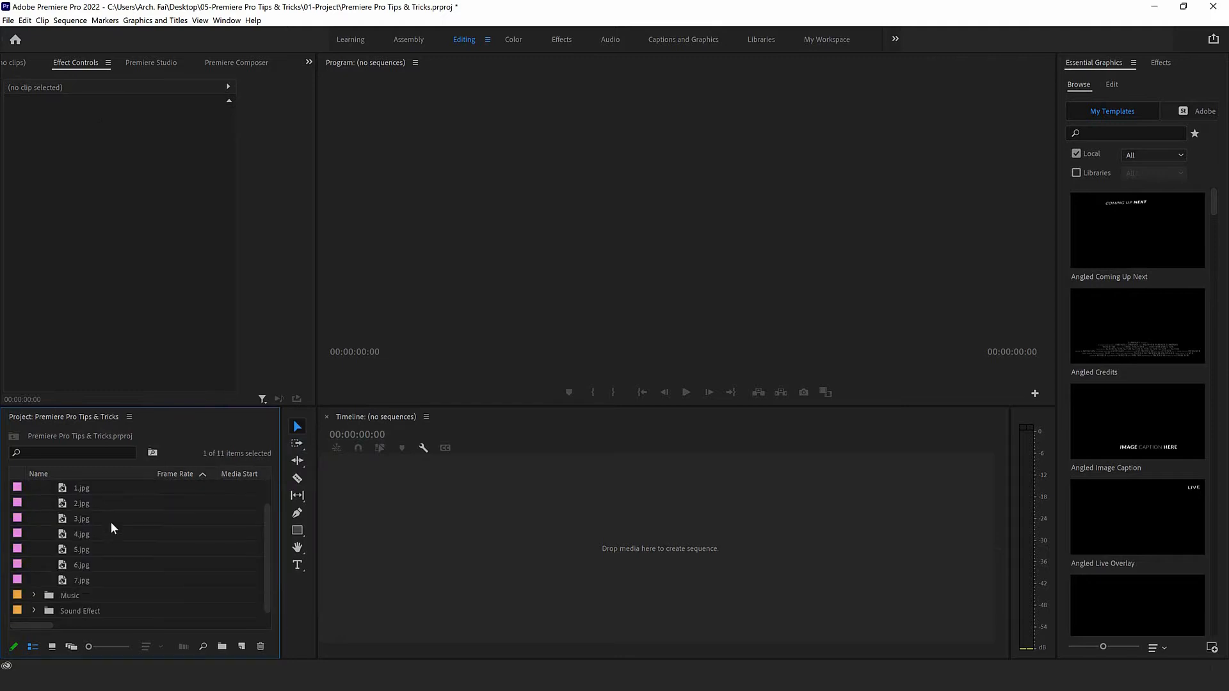
{"action": "left_click", "coordinate": [95, 576], "text": "shift"}
{"action": "right_click", "coordinate": [95, 576]}
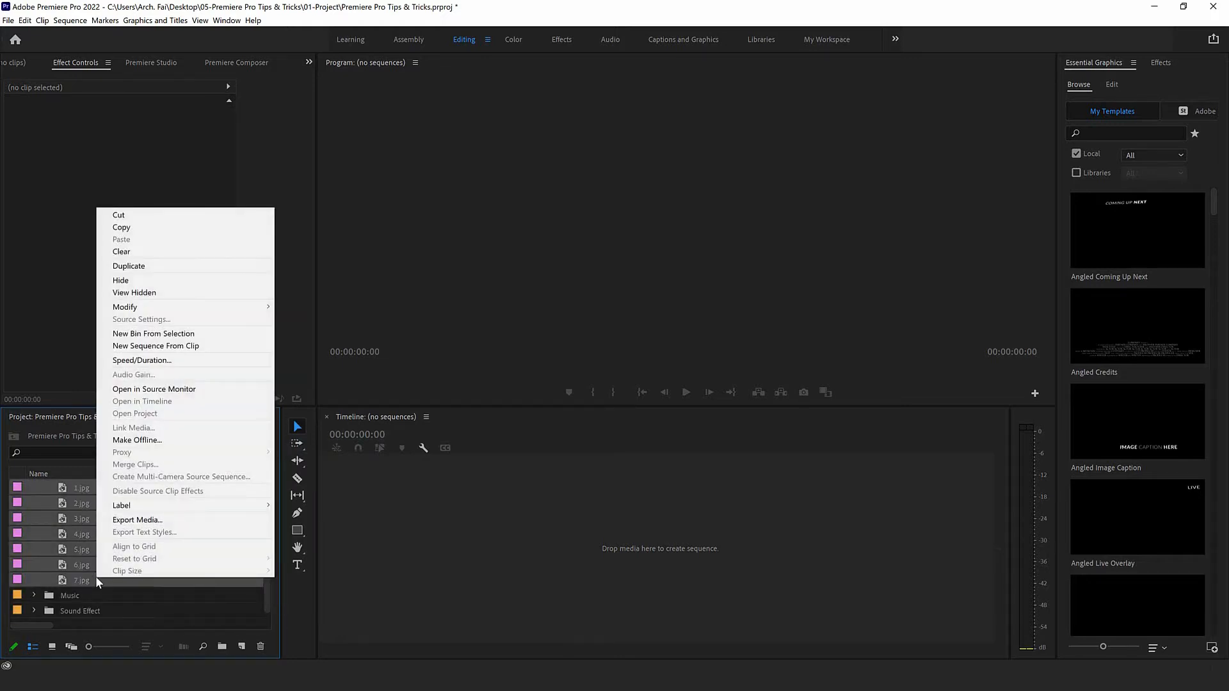
{"action": "mouse_move", "coordinate": [140, 507]}
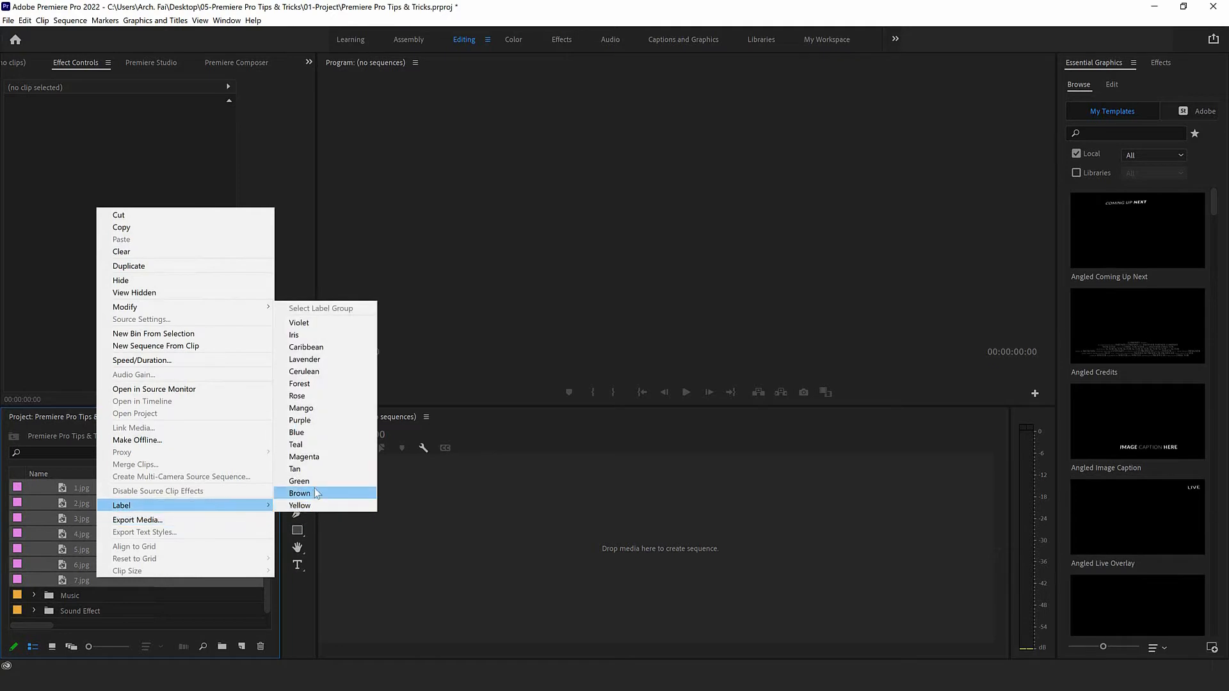
{"action": "left_click", "coordinate": [314, 485]}
{"action": "scroll", "coordinate": [59, 556], "scroll_direction": "up", "scroll_amount": 2}
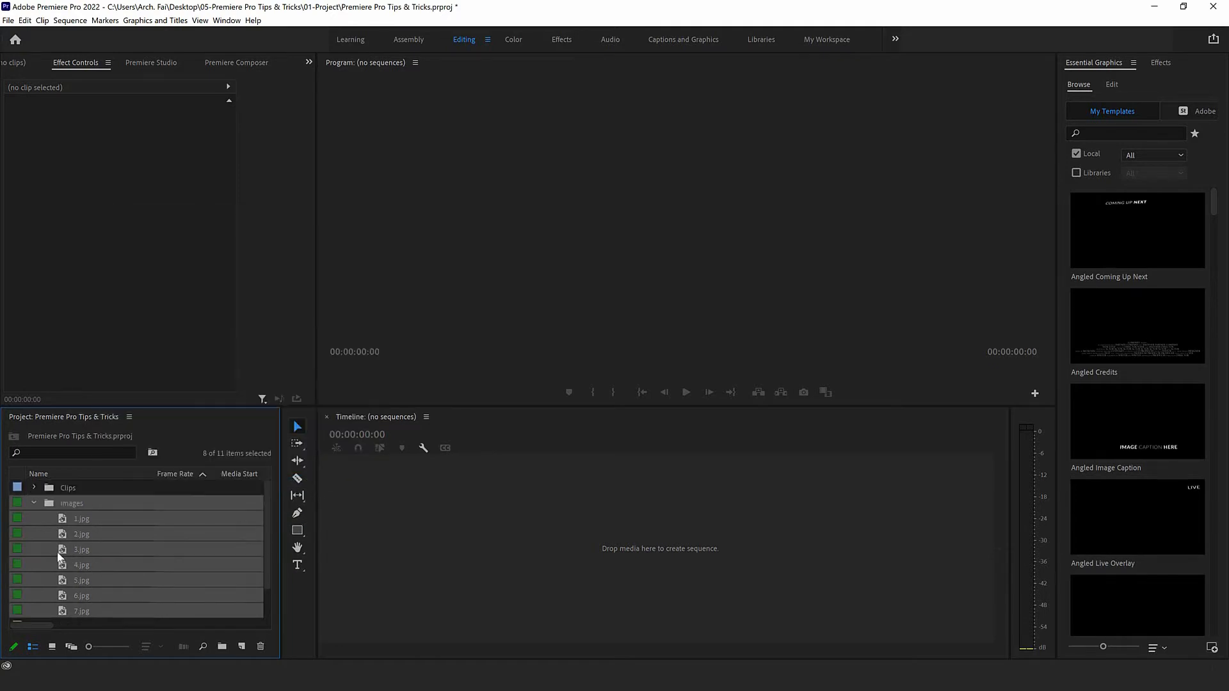
{"action": "left_click", "coordinate": [34, 503]}
- Expand the Music bin and set the label colour of the bin and its two tracks to Iris
{"action": "left_click", "coordinate": [34, 518]}
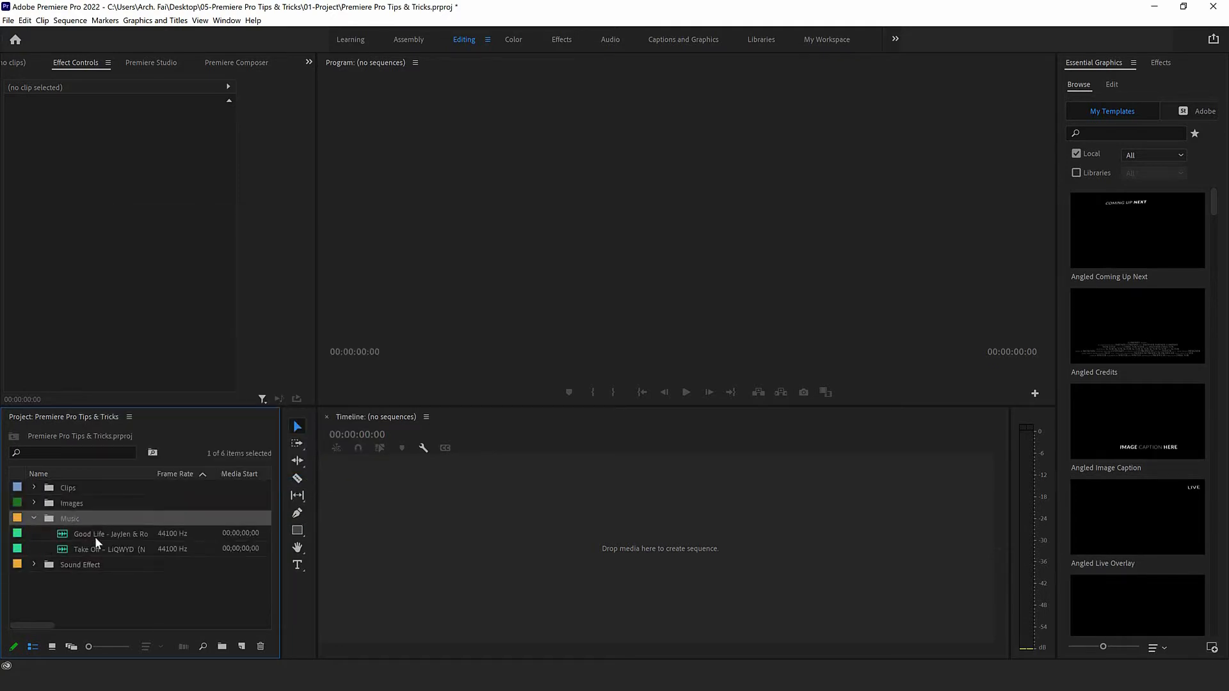
{"action": "left_click", "coordinate": [95, 543], "text": "shift"}
{"action": "right_click", "coordinate": [95, 543]}
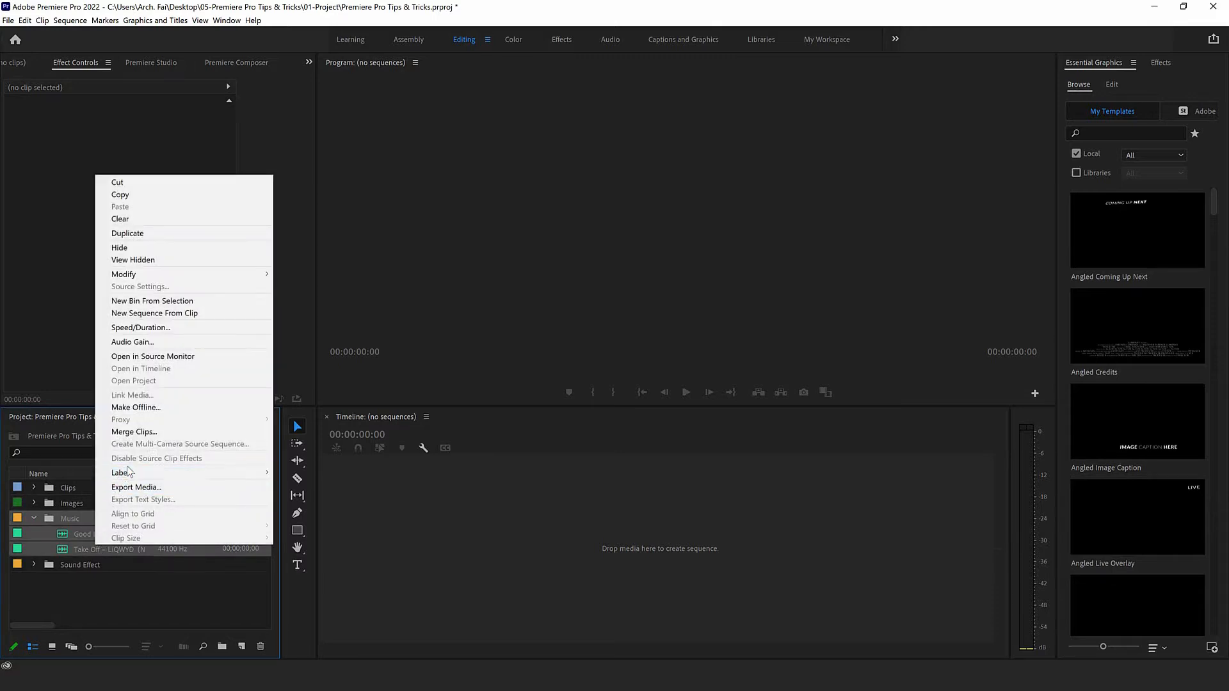
{"action": "mouse_move", "coordinate": [129, 473]}
{"action": "left_click", "coordinate": [312, 499]}
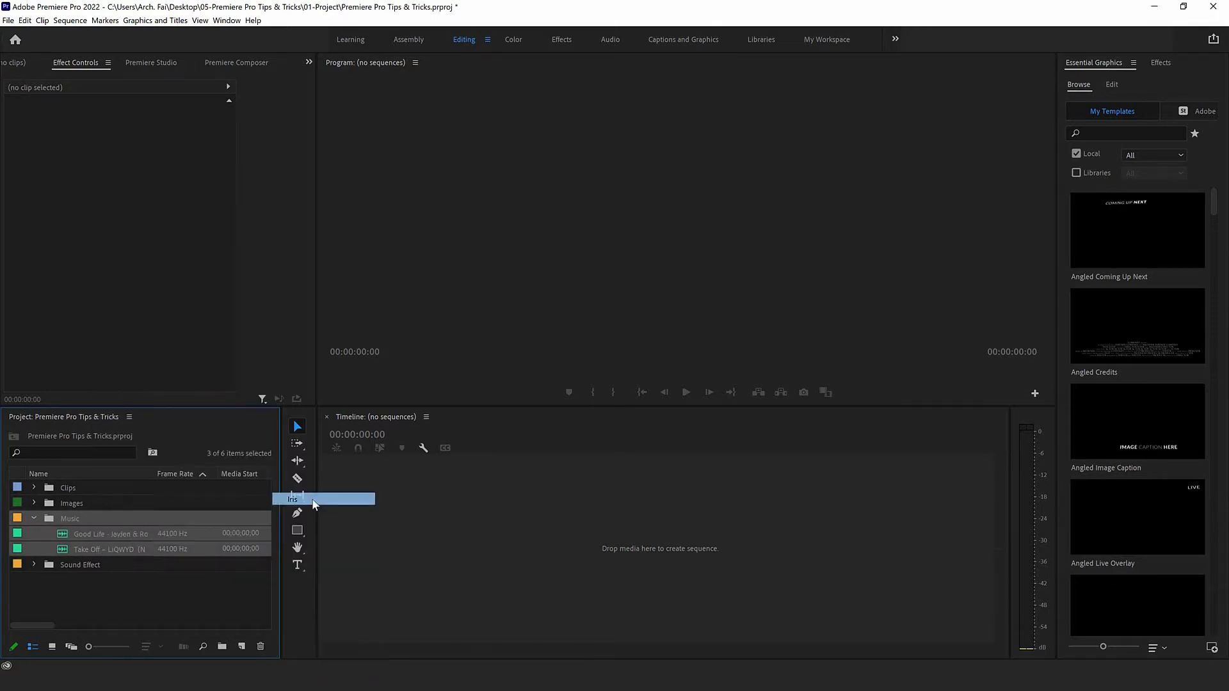
- Change the label colour of the Music bin and its two tracks to Caribbean
{"action": "right_click", "coordinate": [120, 526]}
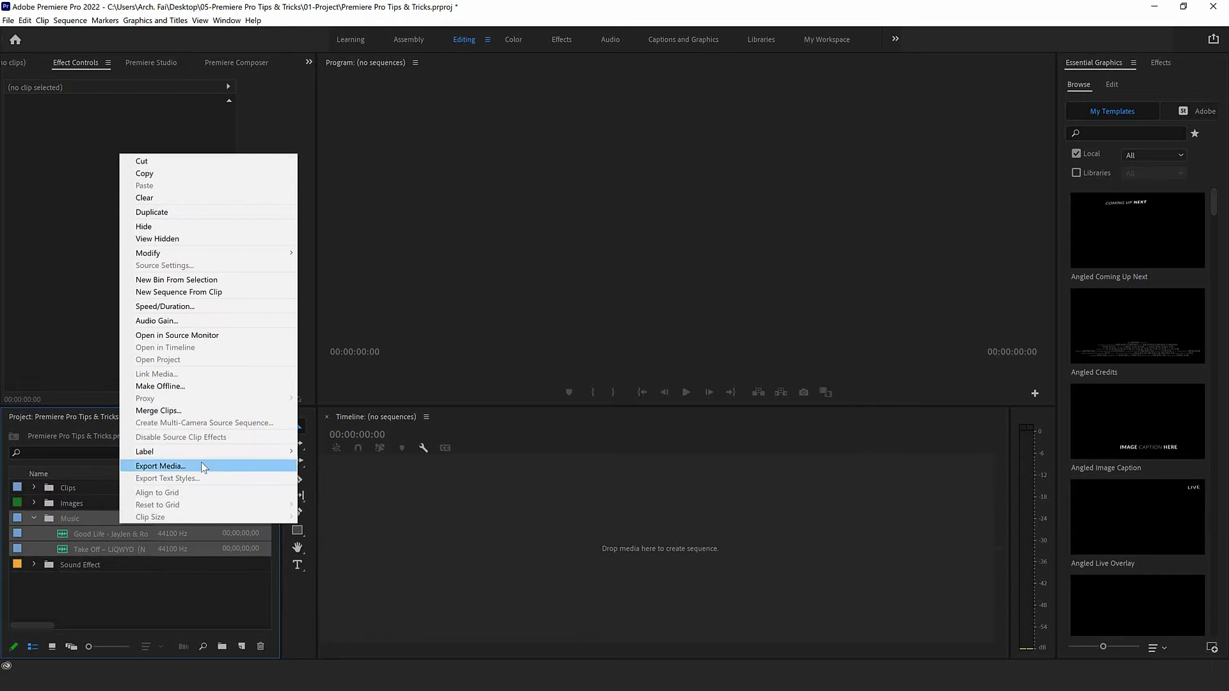
{"action": "mouse_move", "coordinate": [207, 453]}
{"action": "left_click", "coordinate": [339, 494]}
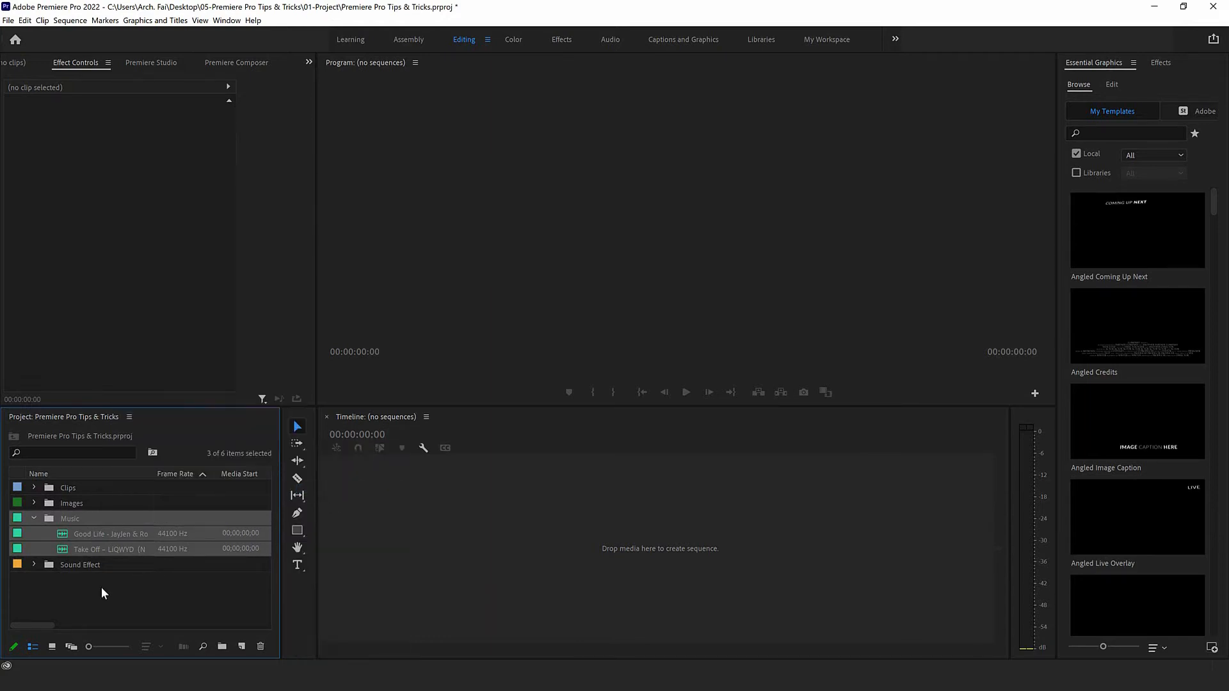
- Change the label colour of the Music bin and its two tracks to Rose
{"action": "right_click", "coordinate": [109, 519]}
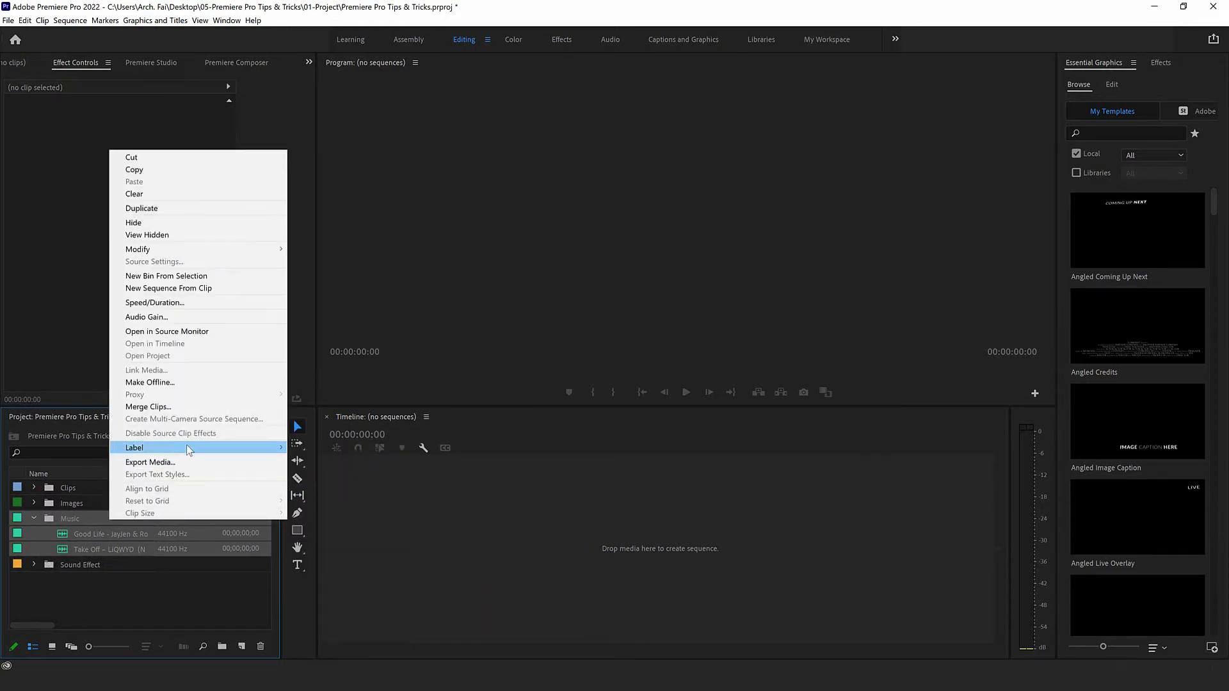
{"action": "mouse_move", "coordinate": [187, 448]}
{"action": "left_click", "coordinate": [319, 538]}
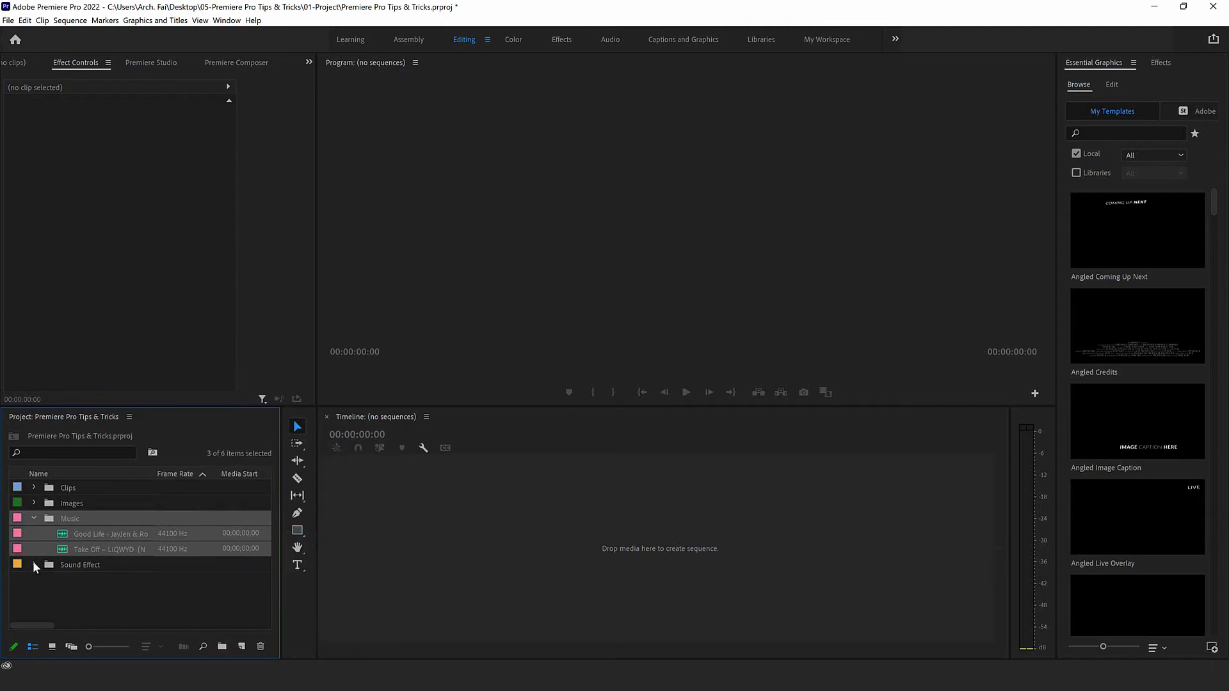
- Expand the Sound Effect bin, set the label colour of the bin and its two sounds to Yellow, and collapse it
{"action": "left_click", "coordinate": [34, 565]}
{"action": "left_click", "coordinate": [96, 566]}
{"action": "left_click", "coordinate": [116, 598], "text": "shift"}
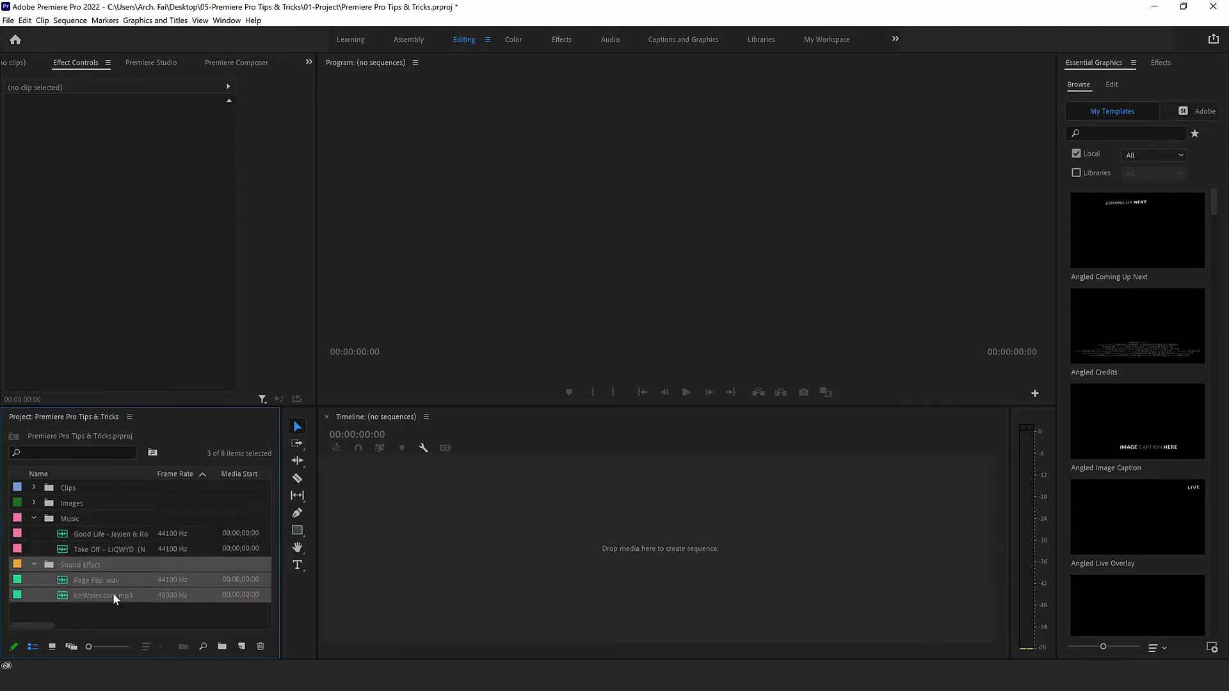
{"action": "right_click", "coordinate": [116, 597]}
{"action": "mouse_move", "coordinate": [200, 525]}
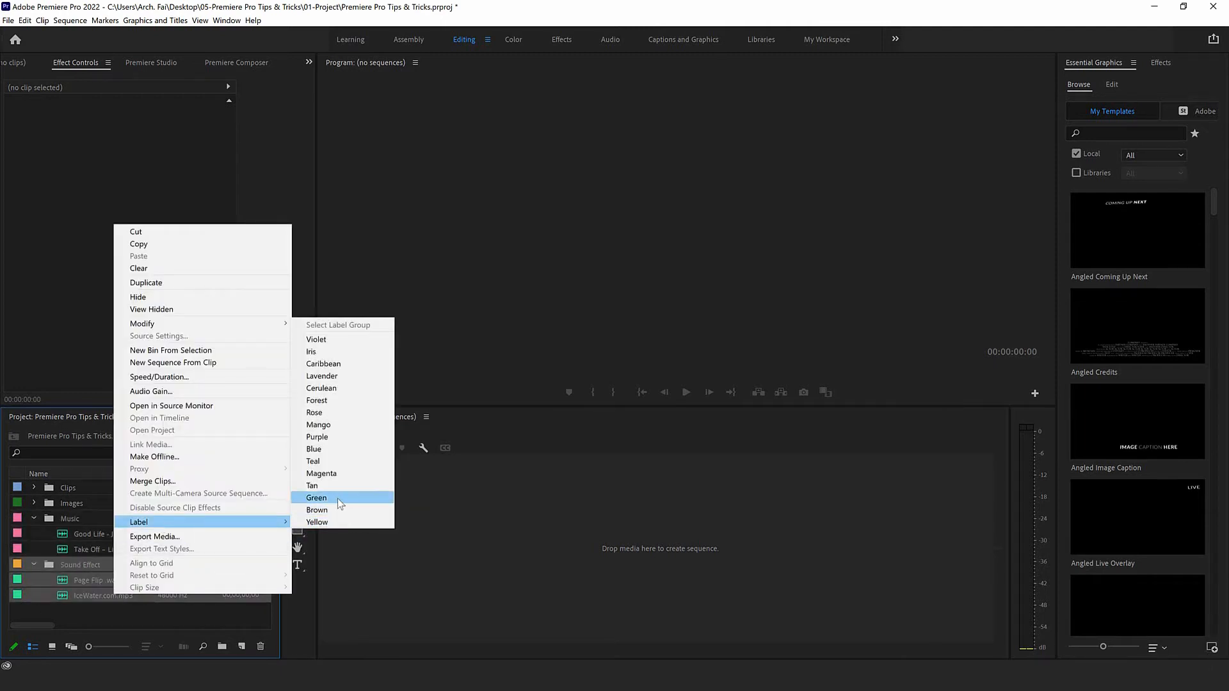
{"action": "left_click", "coordinate": [336, 522]}
{"action": "left_click", "coordinate": [34, 565]}
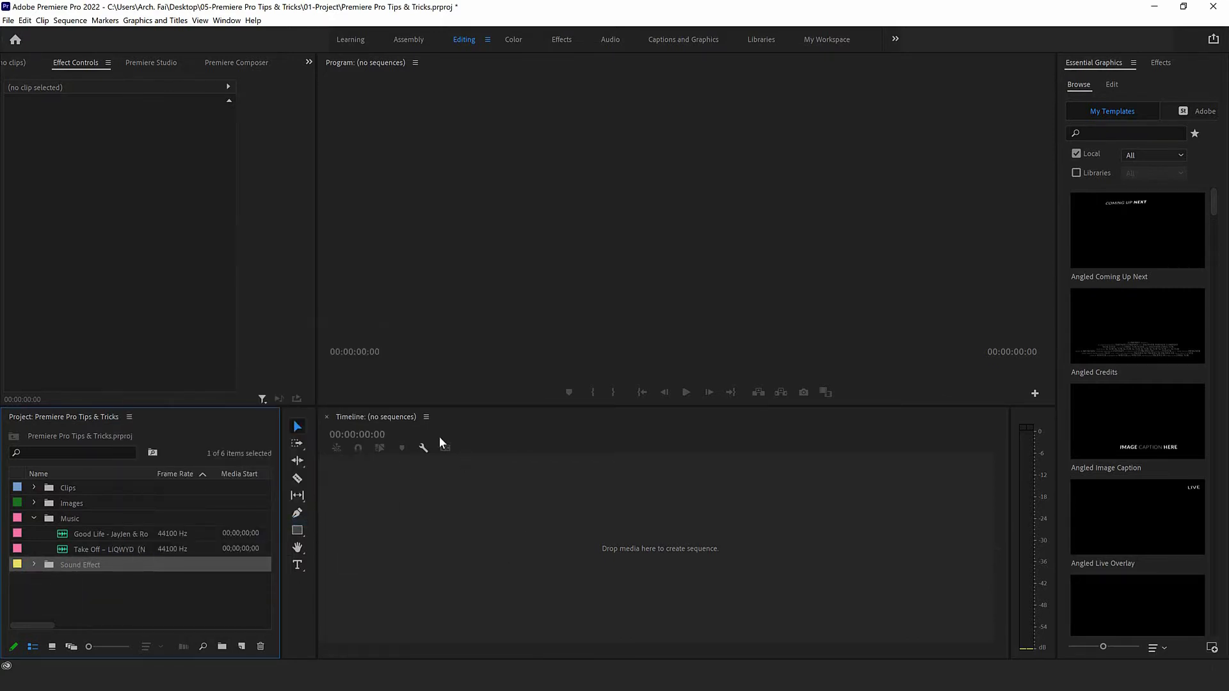
- Expand the Clips bin and create a new sequence with the default settings
{"action": "left_click", "coordinate": [387, 529]}
{"action": "left_click", "coordinate": [34, 487]}
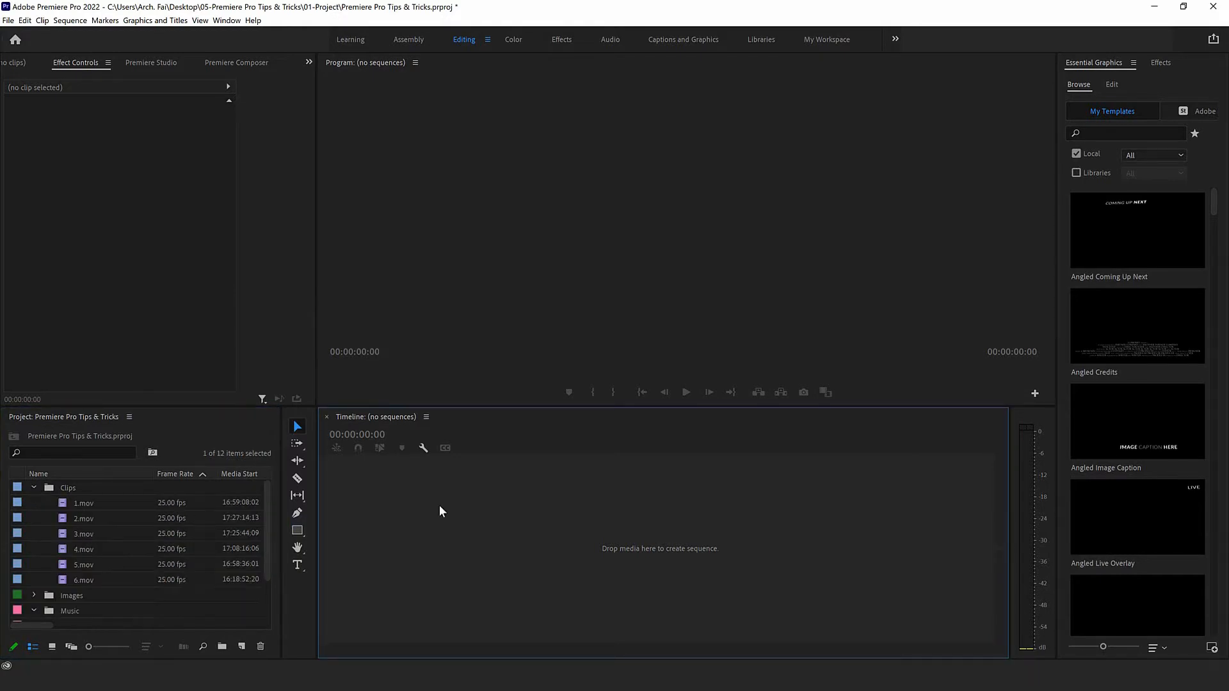
{"action": "key", "text": "ctrl+n"}
{"action": "left_click", "coordinate": [721, 559]}
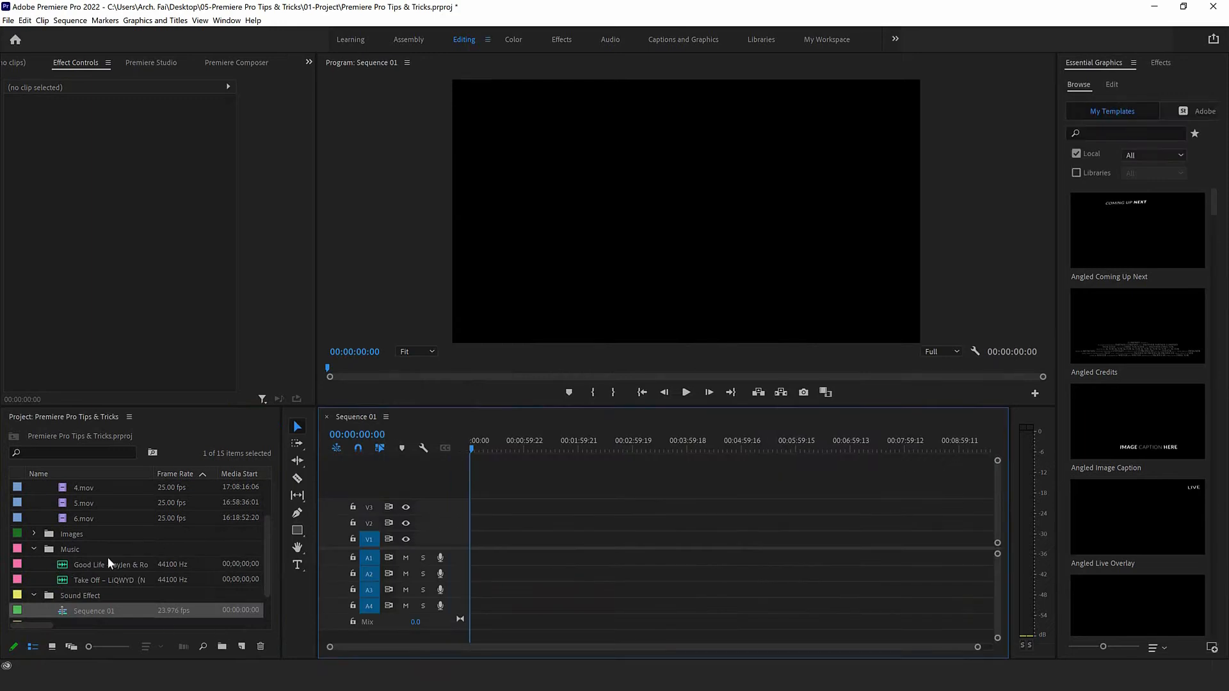
- Place 1.mov at the start of track V1, keeping the existing sequence settings
{"action": "scroll", "coordinate": [95, 544], "scroll_direction": "up", "scroll_amount": 2}
{"action": "left_click_drag", "start_coordinate": [64, 506], "coordinate": [491, 541]}
{"action": "left_click", "coordinate": [711, 369]}
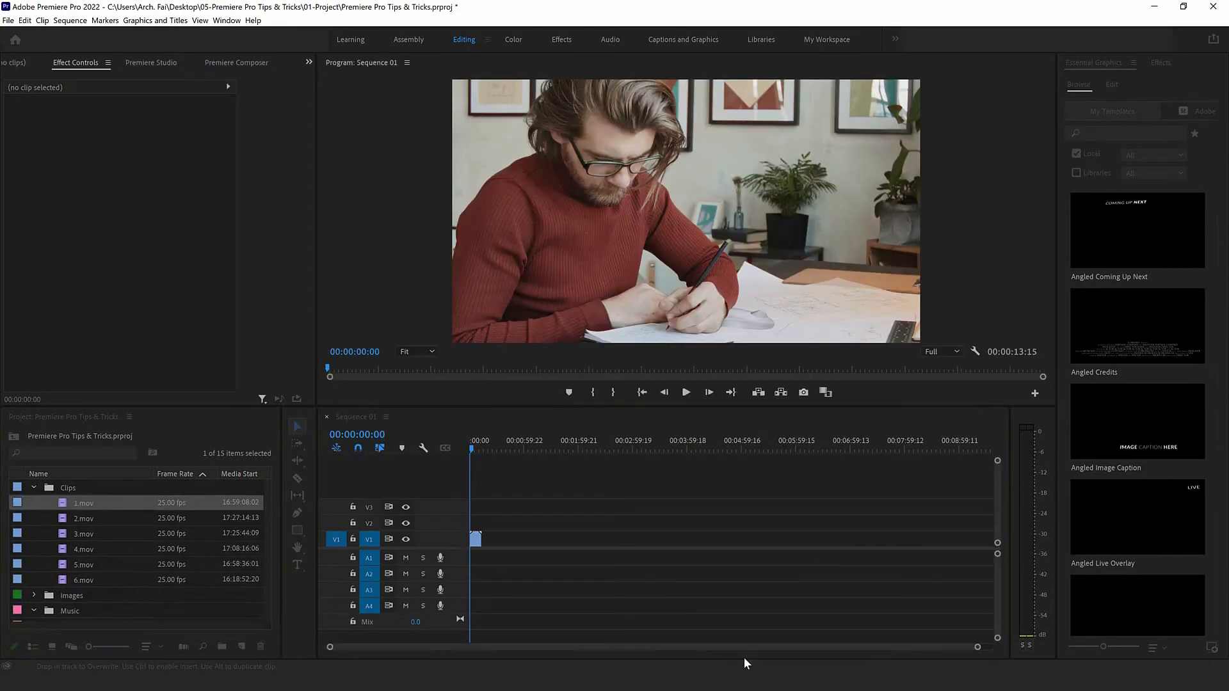
- Expand the Images bin and place 4.jpg on track V2 above the end of 1.mov
{"action": "left_click_drag", "start_coordinate": [971, 648], "coordinate": [653, 647]}
{"action": "left_click", "coordinate": [34, 595]}
{"action": "scroll", "coordinate": [36, 592], "scroll_direction": "down", "scroll_amount": 2}
{"action": "left_click_drag", "start_coordinate": [83, 595], "coordinate": [503, 523]}
- Place the Take Off music track at the start of A1 and Page Flip .wav on track A2
{"action": "scroll", "coordinate": [109, 553], "scroll_direction": "down", "scroll_amount": 2}
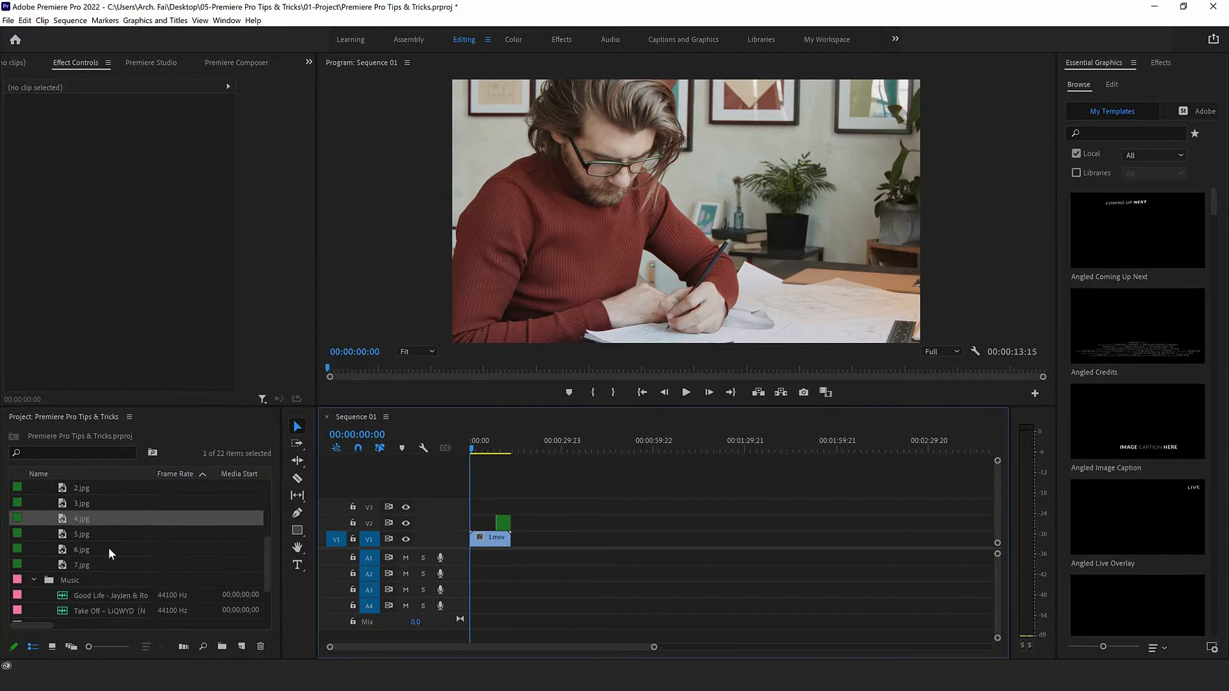
{"action": "scroll", "coordinate": [110, 565], "scroll_direction": "down", "scroll_amount": 2}
{"action": "left_click_drag", "start_coordinate": [80, 543], "coordinate": [546, 561]}
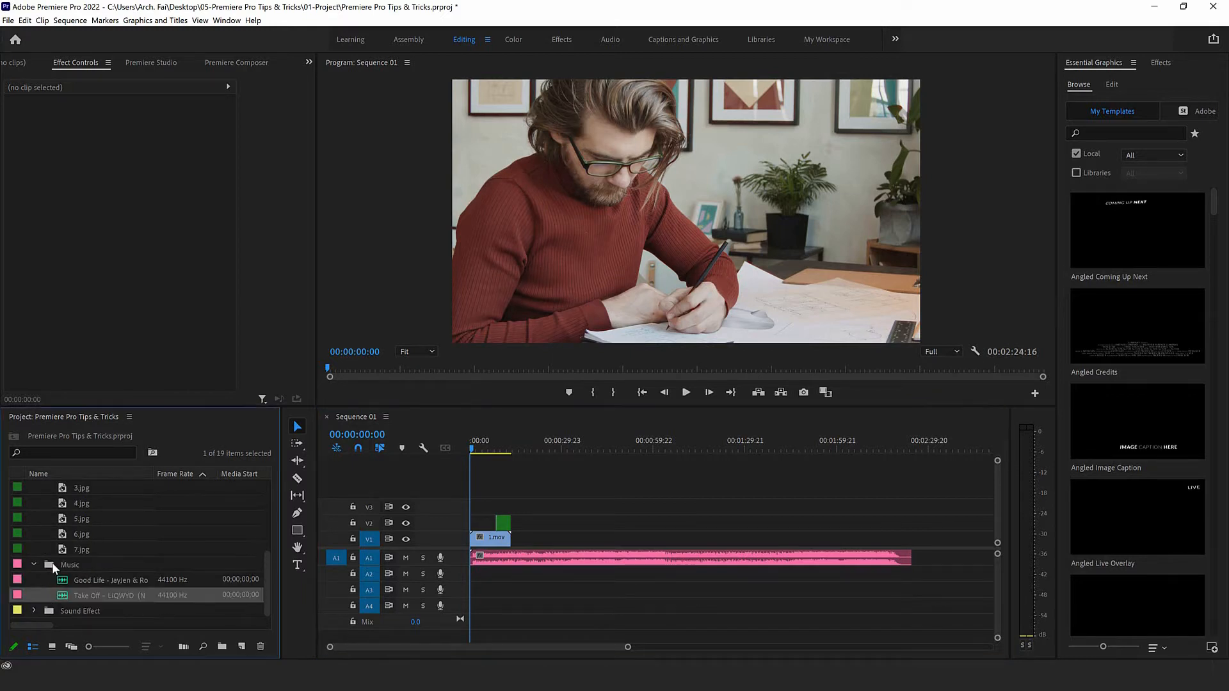
{"action": "left_click", "coordinate": [34, 610]}
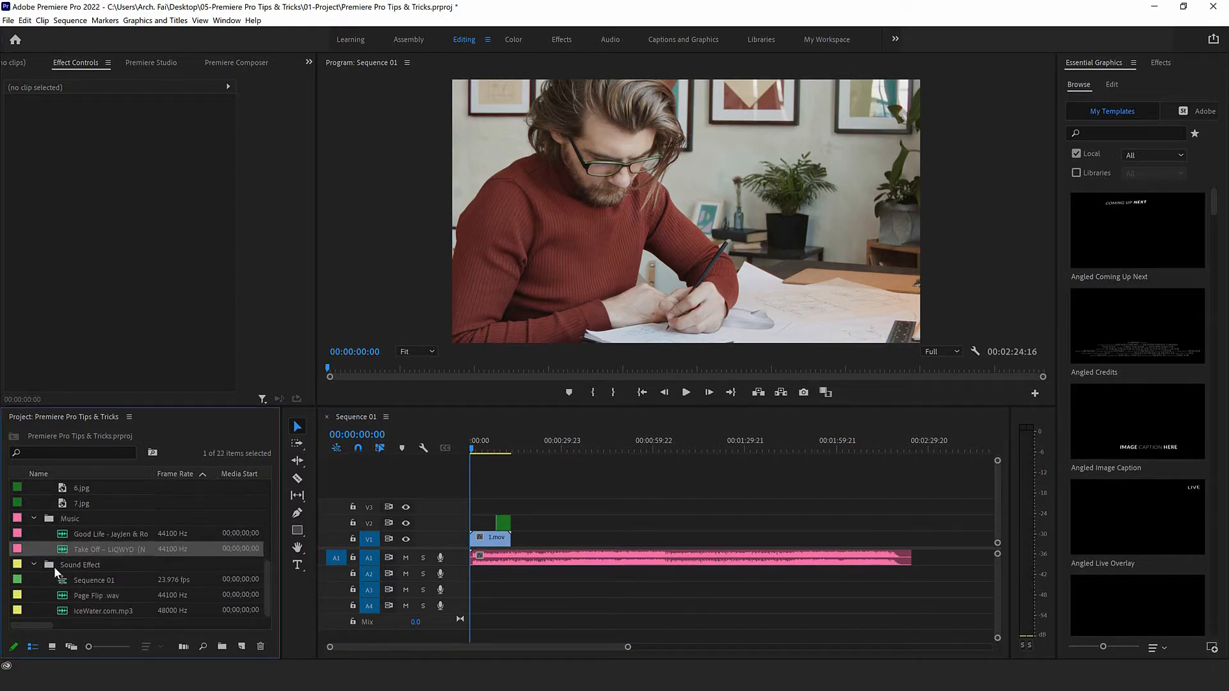
{"action": "left_click_drag", "start_coordinate": [88, 595], "coordinate": [684, 575]}
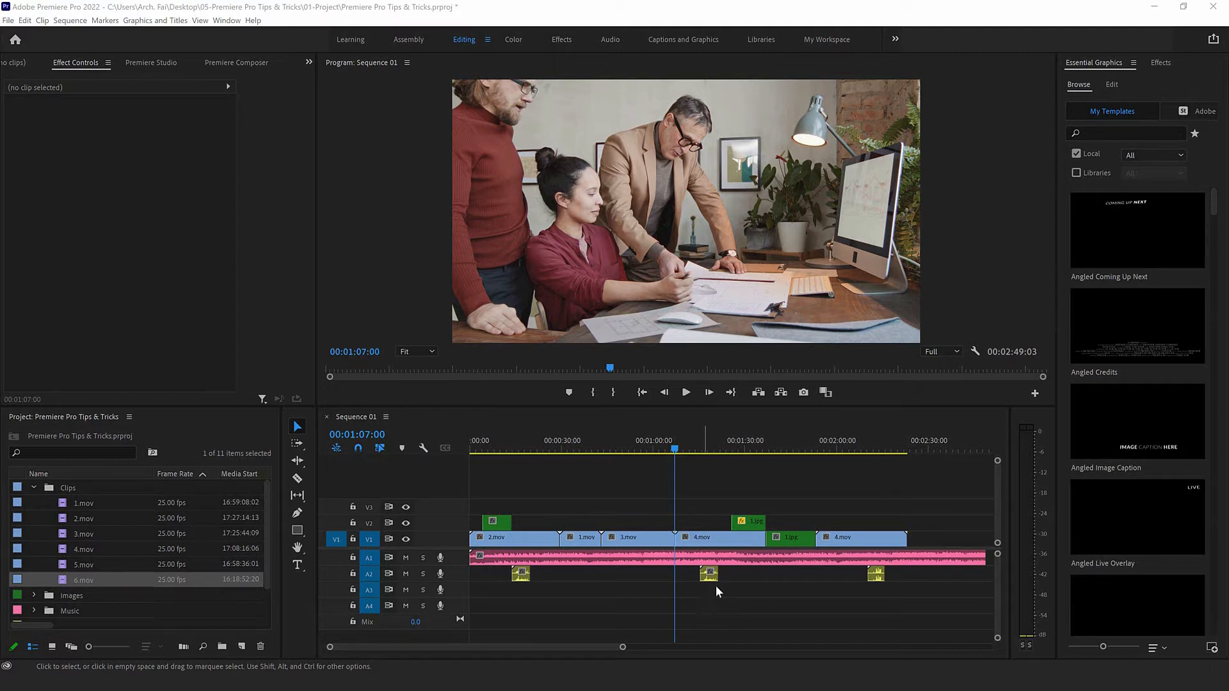
- Shift everything after 3.mov except the music later in time, place 6.mov in the gap, and delete the remaining empty space
{"action": "left_click_drag", "start_coordinate": [910, 508], "coordinate": [724, 545]}
{"action": "left_click_drag", "start_coordinate": [921, 588], "coordinate": [793, 540]}
{"action": "left_click_drag", "start_coordinate": [62, 580], "coordinate": [699, 539]}
{"action": "left_click", "coordinate": [739, 541]}
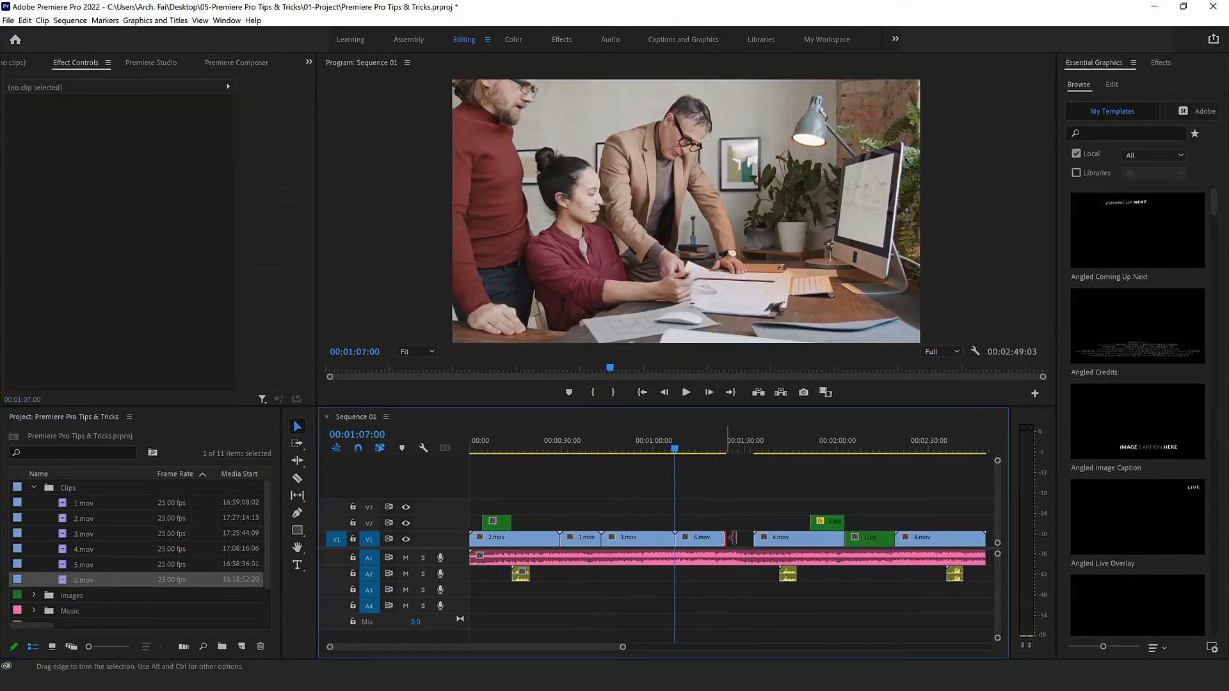
{"action": "key", "text": "Delete"}
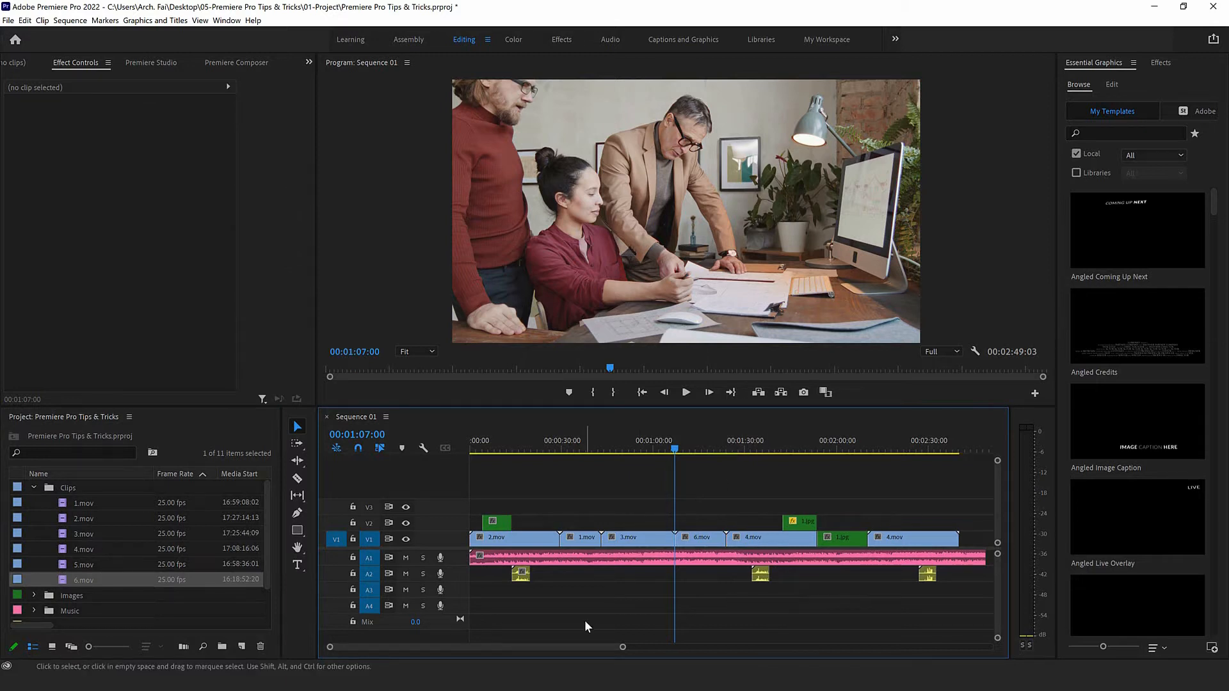
- Undo the gap deletion, the placement of 6.mov and the shift of the following clips
{"action": "key", "text": "ctrl+z"}
{"action": "key", "text": "ctrl+z"}
{"action": "key", "text": "ctrl+z"}
{"action": "key", "text": "ctrl+z"}
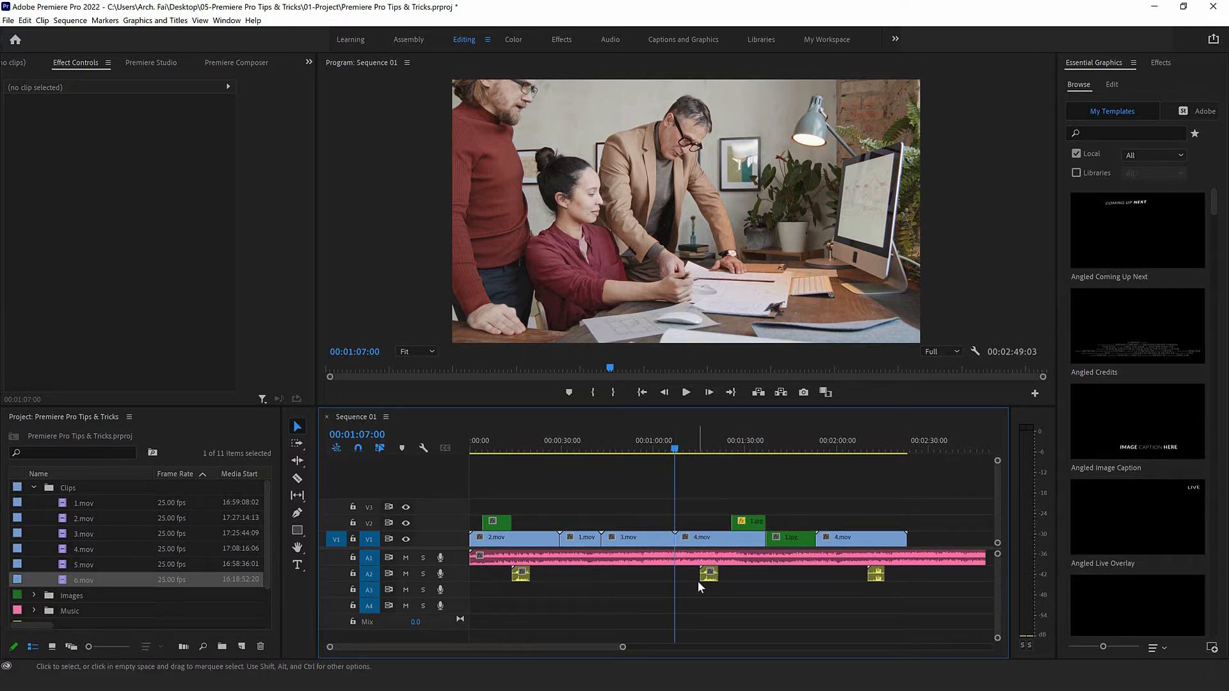
- Insert 6.mov between 3.mov and 4.mov on V1, and extend the first music segment to fill the resulting gap on A1
{"action": "left_click_drag", "start_coordinate": [62, 582], "coordinate": [683, 545]}
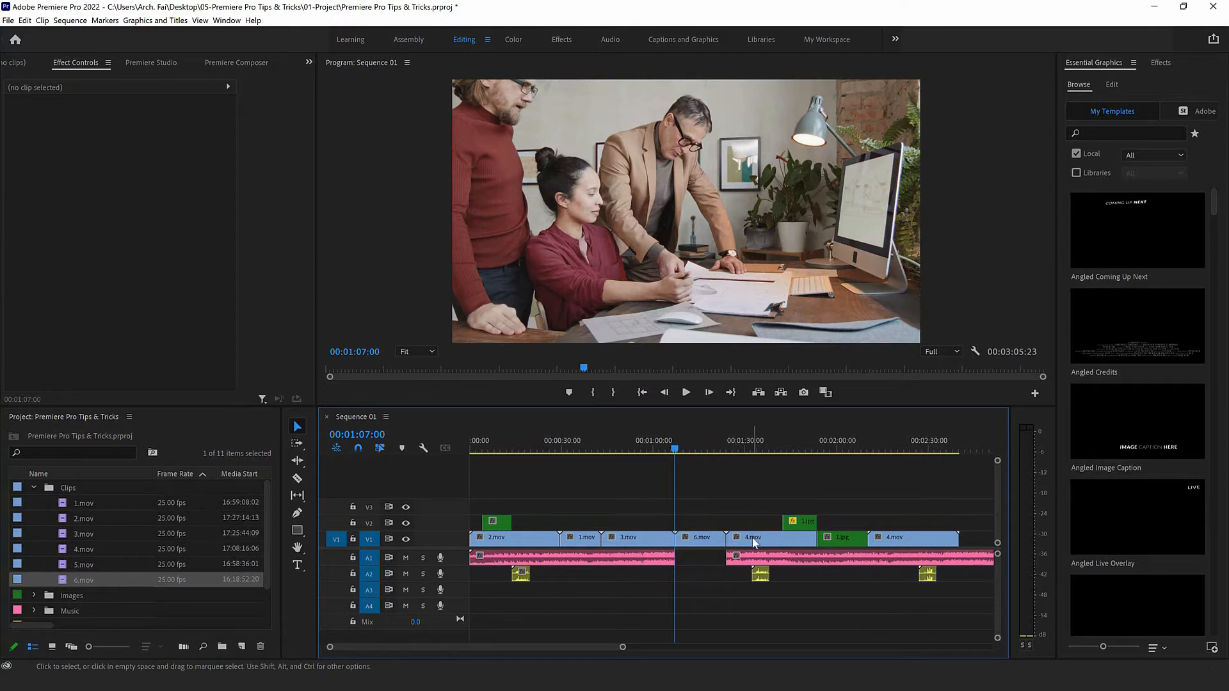
{"action": "left_click_drag", "start_coordinate": [717, 560], "coordinate": [717, 565]}
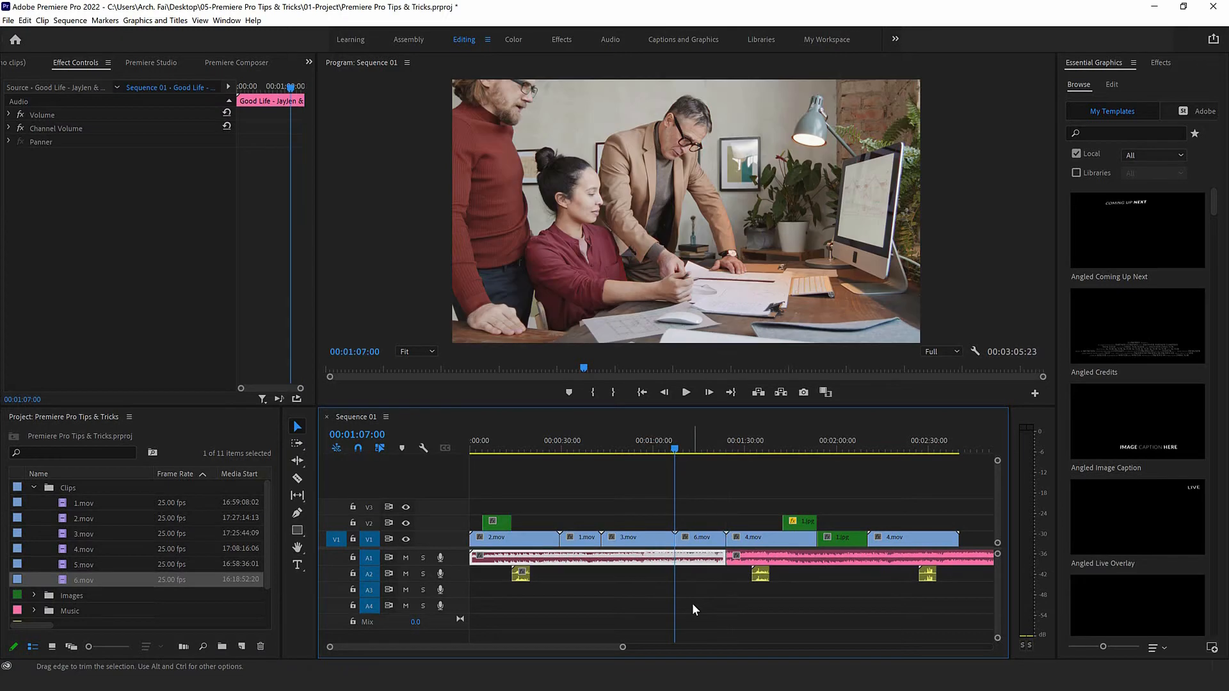
{"action": "left_click", "coordinate": [692, 603]}
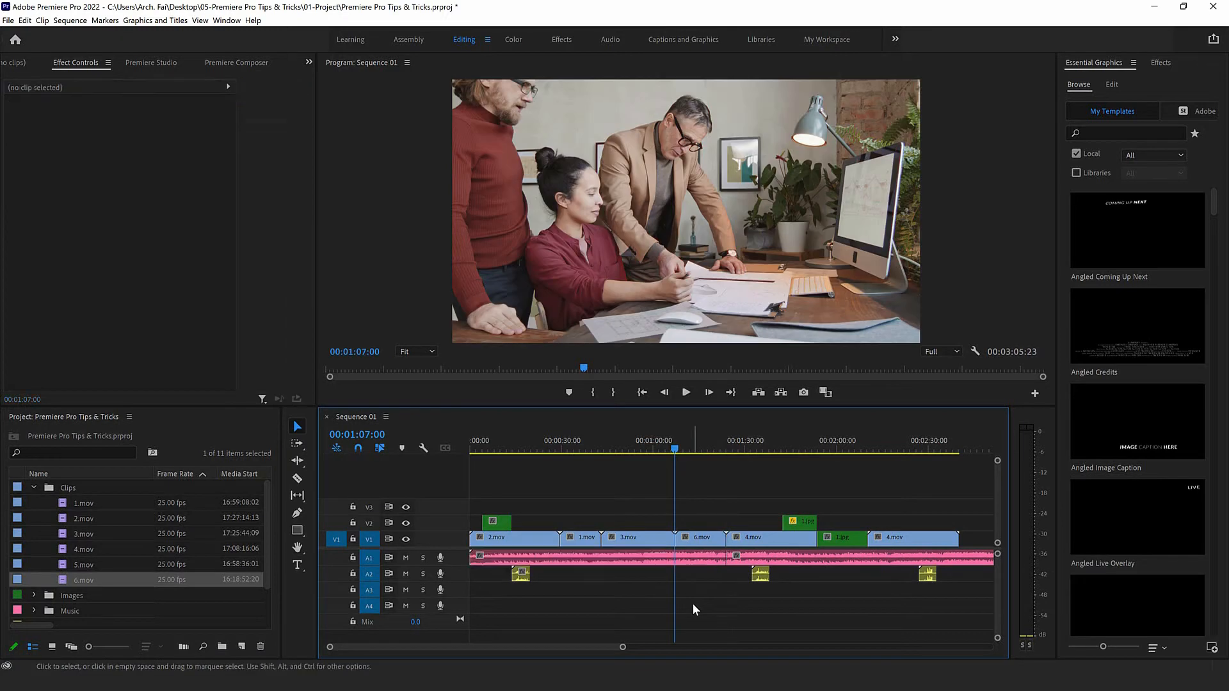
- Delete the second music segment on A1 and extend the first segment to the end of the last video clip
{"action": "left_click", "coordinate": [741, 558]}
{"action": "key", "text": "End"}
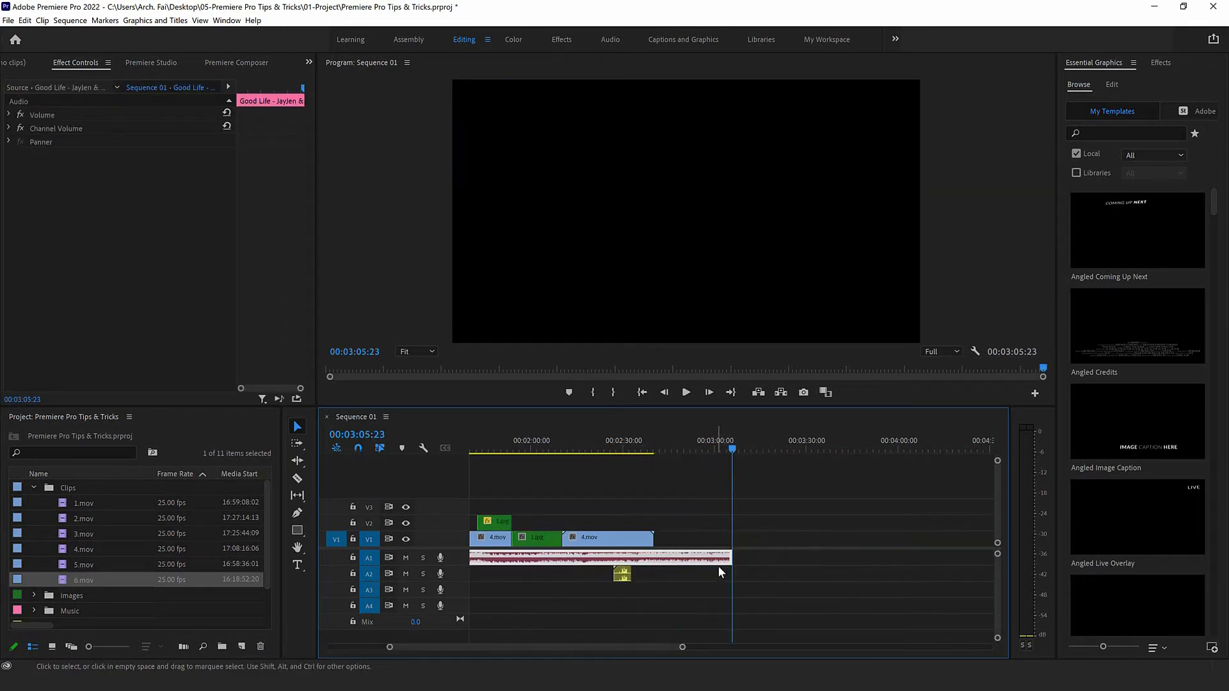
{"action": "key", "text": "Delete"}
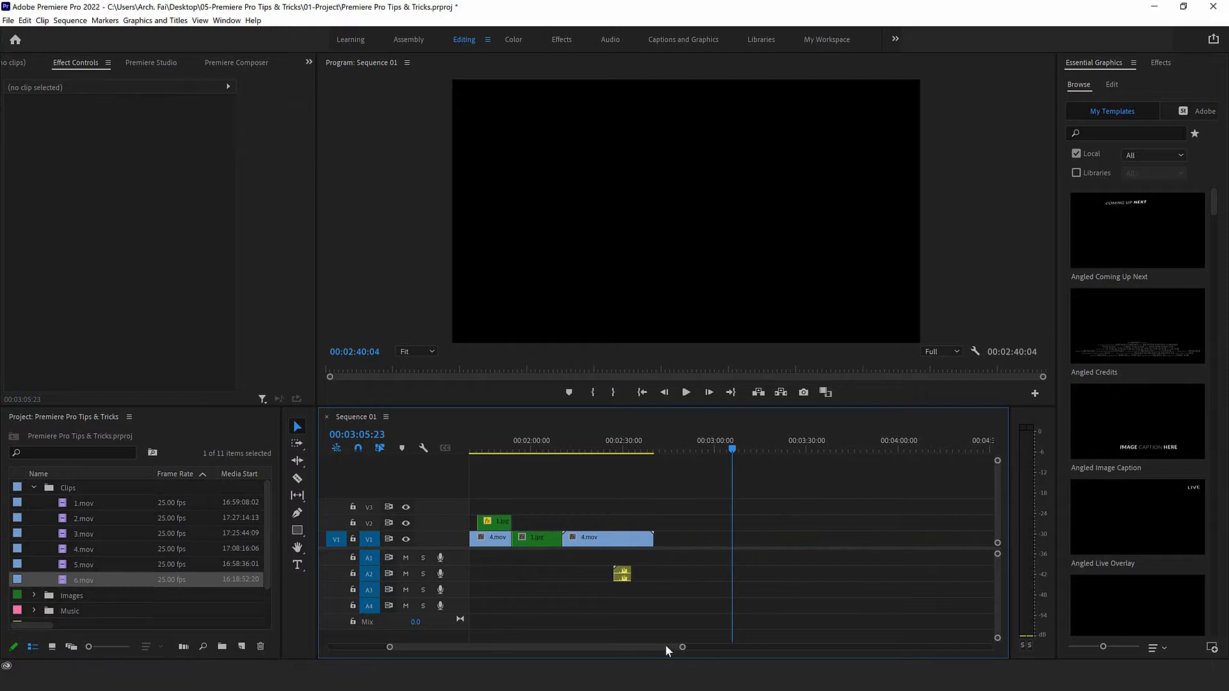
{"action": "left_click_drag", "start_coordinate": [665, 650], "coordinate": [578, 643]}
{"action": "left_click_drag", "start_coordinate": [724, 557], "coordinate": [958, 551]}
{"action": "left_click_drag", "start_coordinate": [657, 448], "coordinate": [678, 448]}
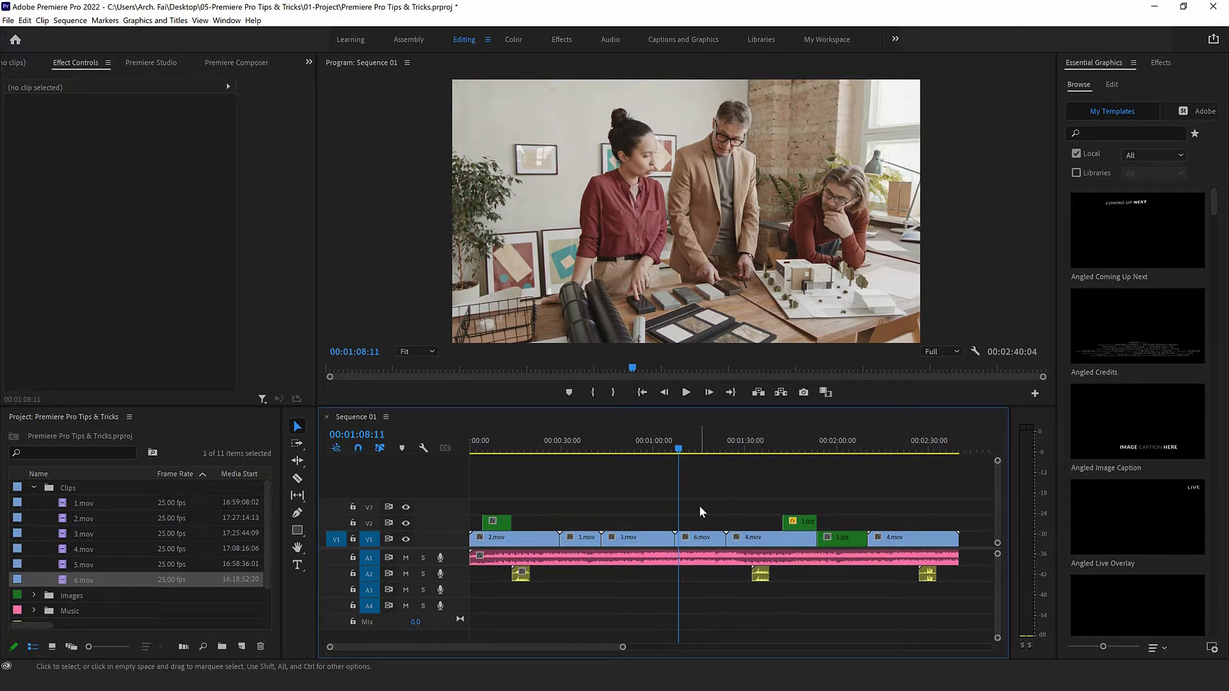
- Undo the music edits and the insertion of 6.mov
{"action": "key", "text": "ctrl+z"}
{"action": "key", "text": "ctrl+z"}
{"action": "key", "text": "ctrl+z"}
{"action": "key", "text": "ctrl+z"}
{"action": "key", "text": "ctrl+z"}
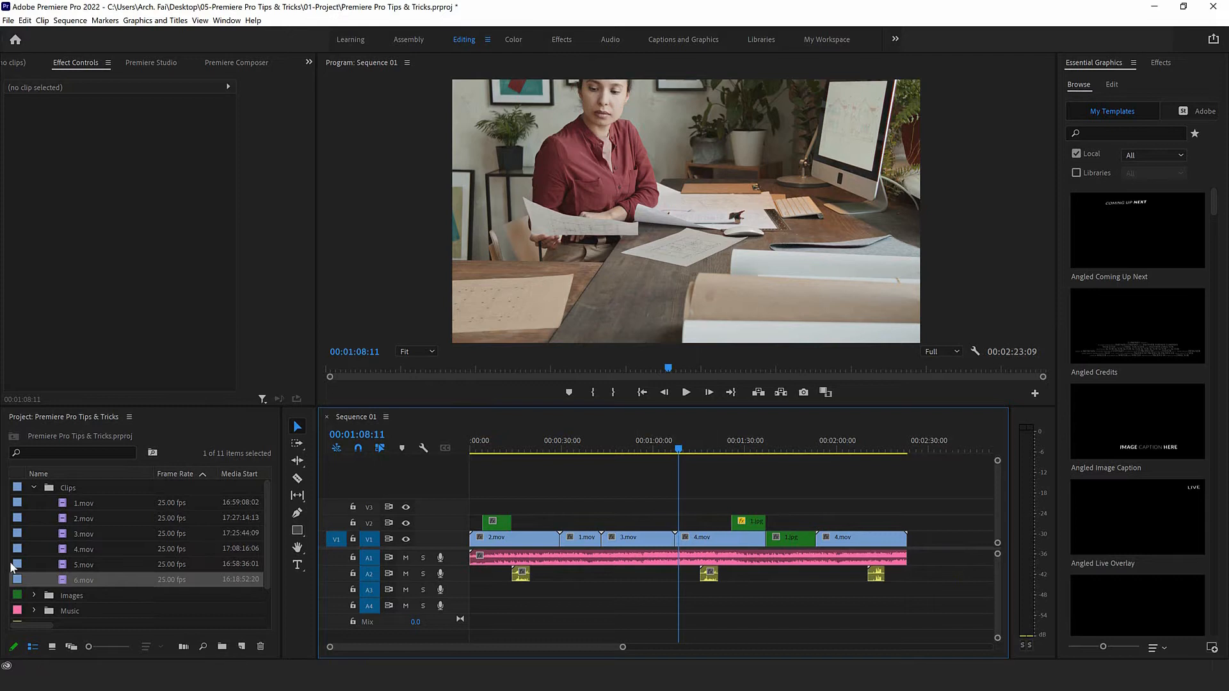
- Try overwriting the start of the 4.mov clip after 3.mov with 6.mov, preview the frames, and undo the edit
{"action": "left_click_drag", "start_coordinate": [54, 577], "coordinate": [680, 546]}
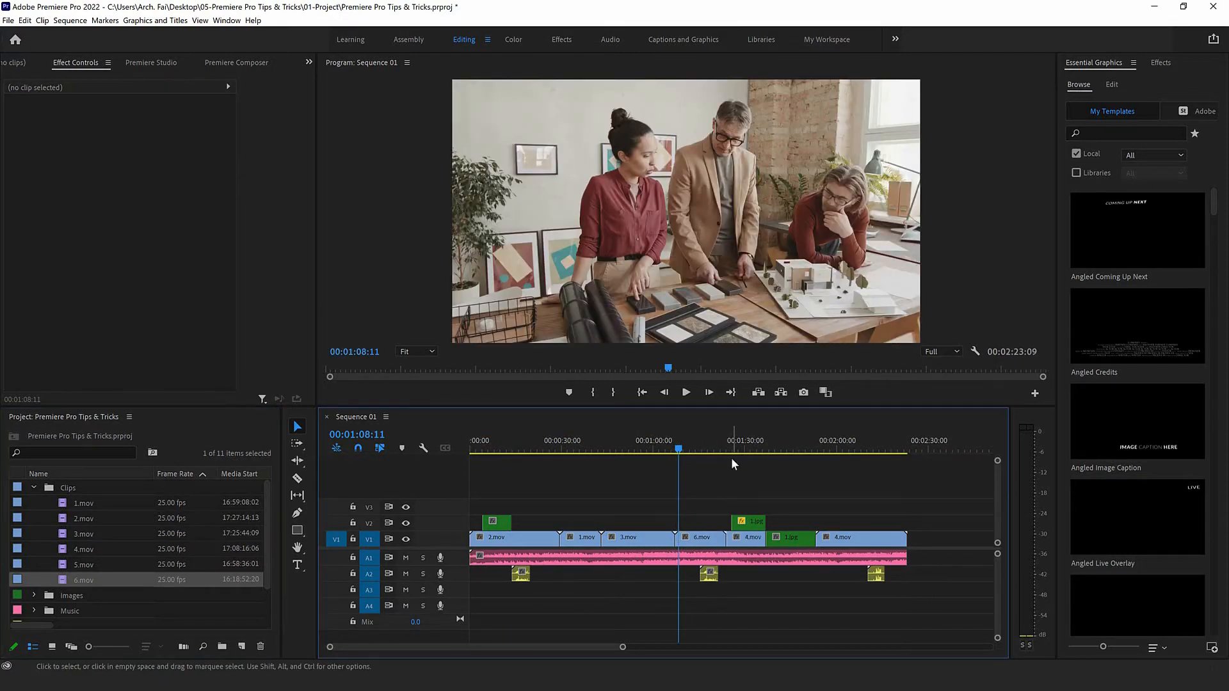
{"action": "left_click_drag", "start_coordinate": [721, 439], "coordinate": [706, 441]}
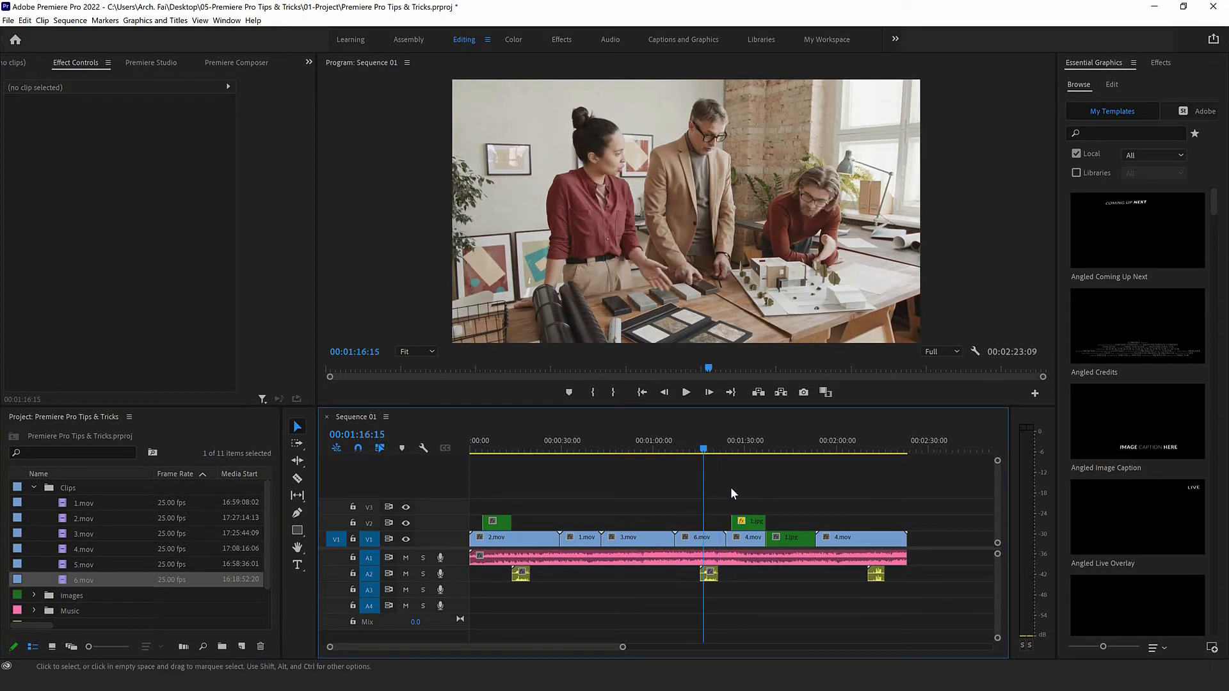
{"action": "key", "text": "ctrl+z"}
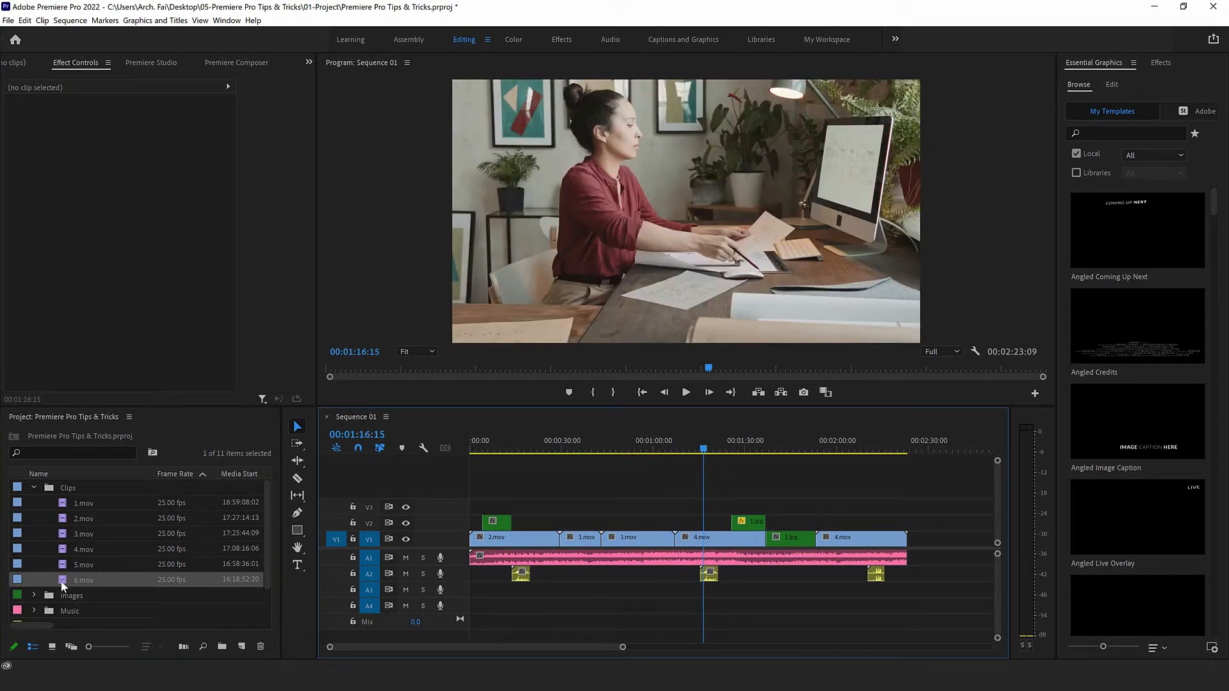
- Replace the 4.mov clip directly after 3.mov on V1 with 6.mov, leaving its effects intact
{"action": "left_click_drag", "start_coordinate": [68, 581], "coordinate": [684, 541]}
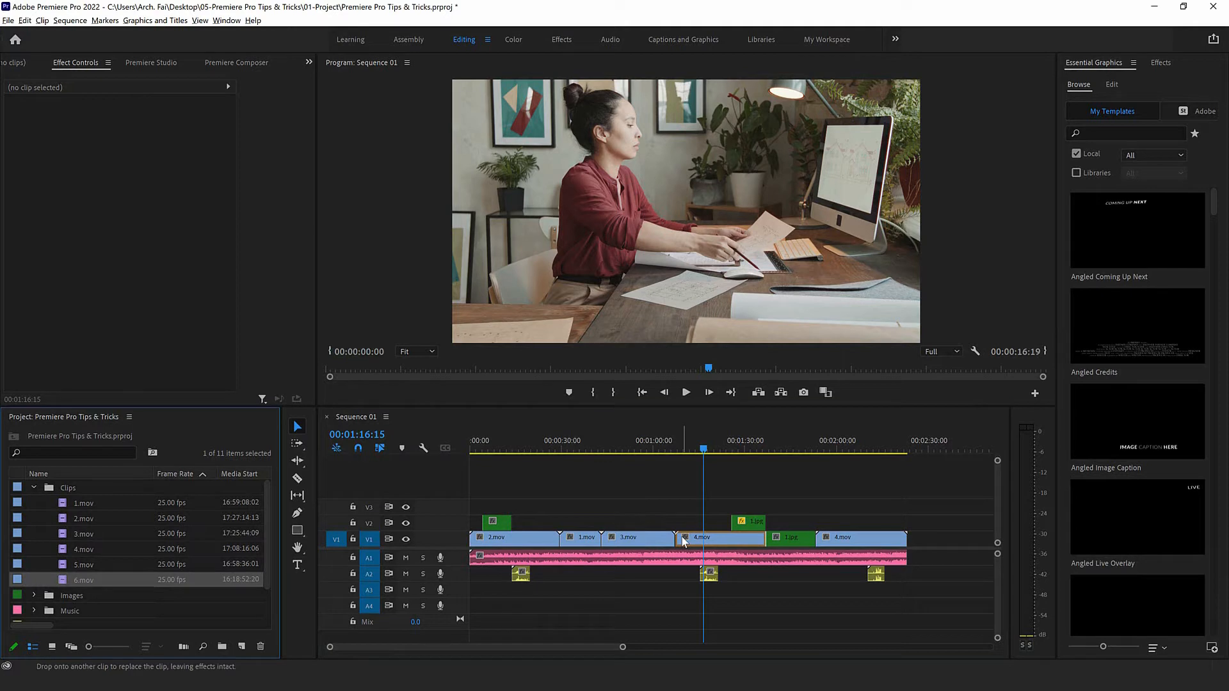
{"action": "left_click_drag", "start_coordinate": [683, 541], "coordinate": [683, 541]}
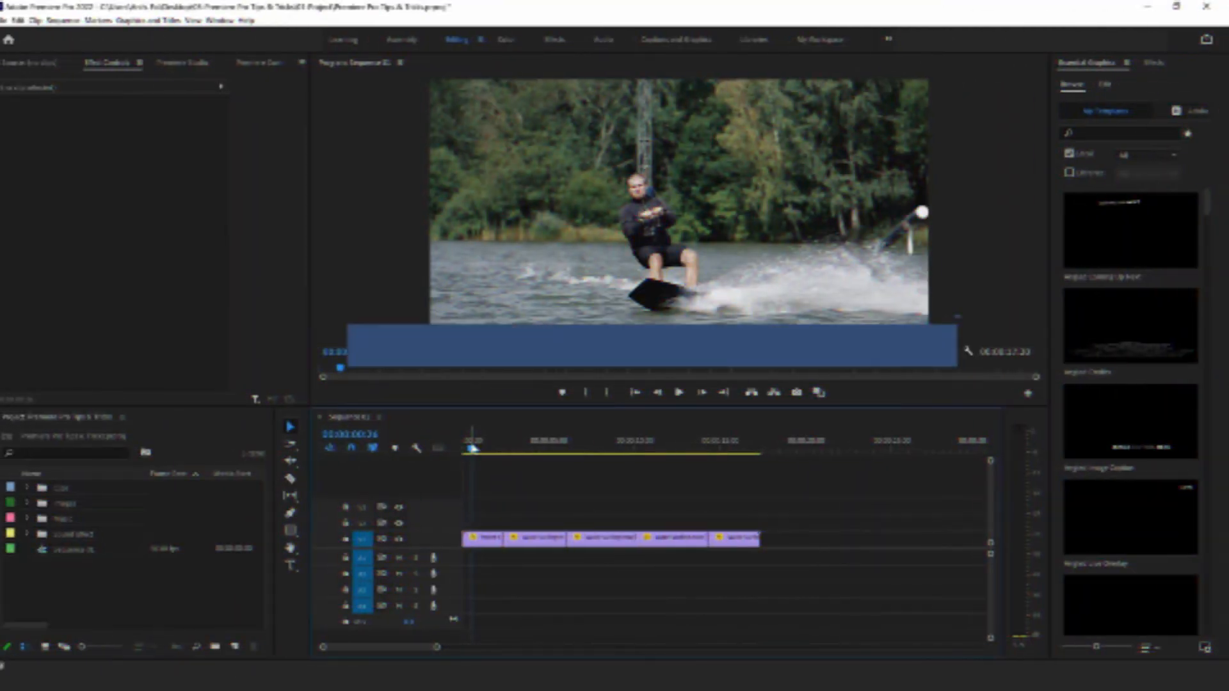
- Move the playhead to 00:00:01:17 and set the first water surfing.mov clip's scale to 150 and rotation to 25°
{"action": "mouse_move", "coordinate": [505, 448]}
{"action": "left_mouse_down"}
{"action": "mouse_move", "coordinate": [736, 447]}
{"action": "mouse_move", "coordinate": [491, 450]}
{"action": "left_mouse_up"}
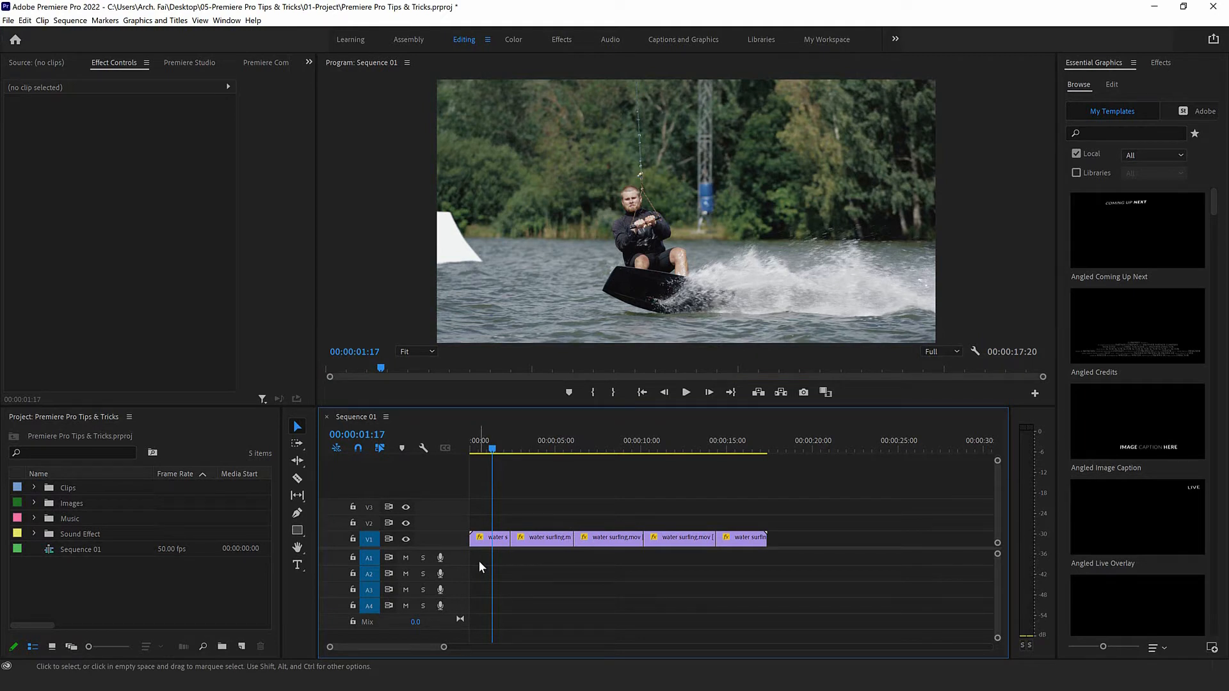
{"action": "left_click", "coordinate": [481, 542]}
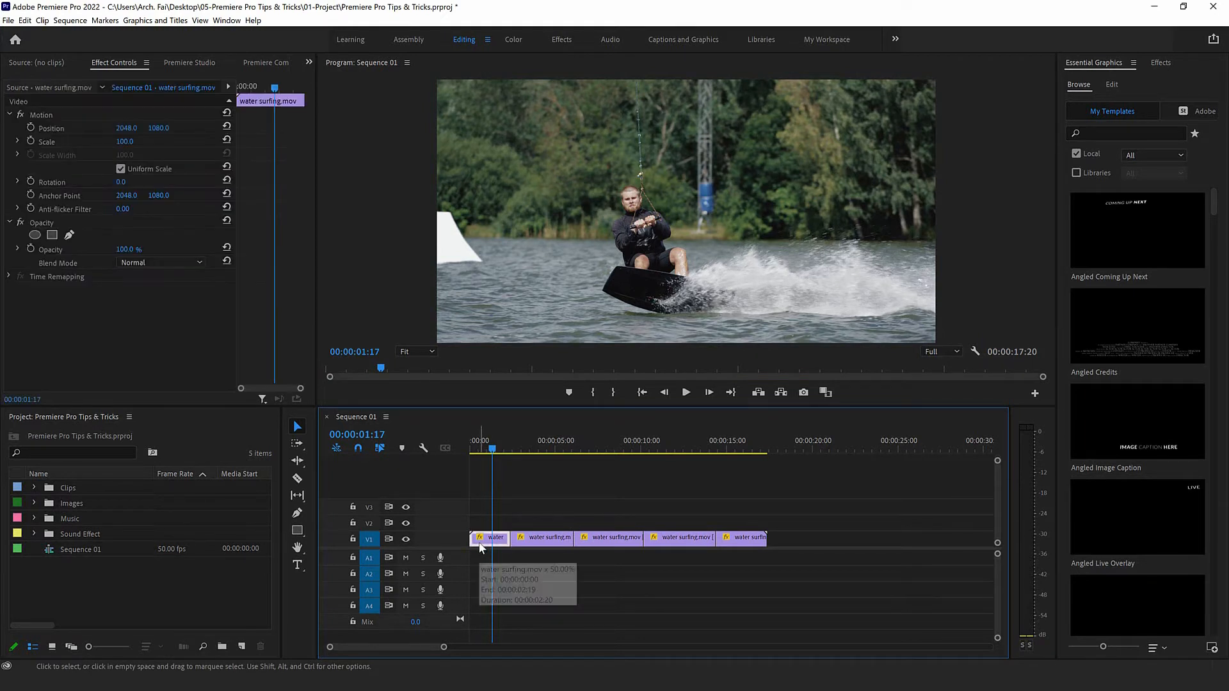
{"action": "left_click", "coordinate": [136, 141]}
{"action": "type", "text": "150"}
{"action": "key", "text": "Return"}
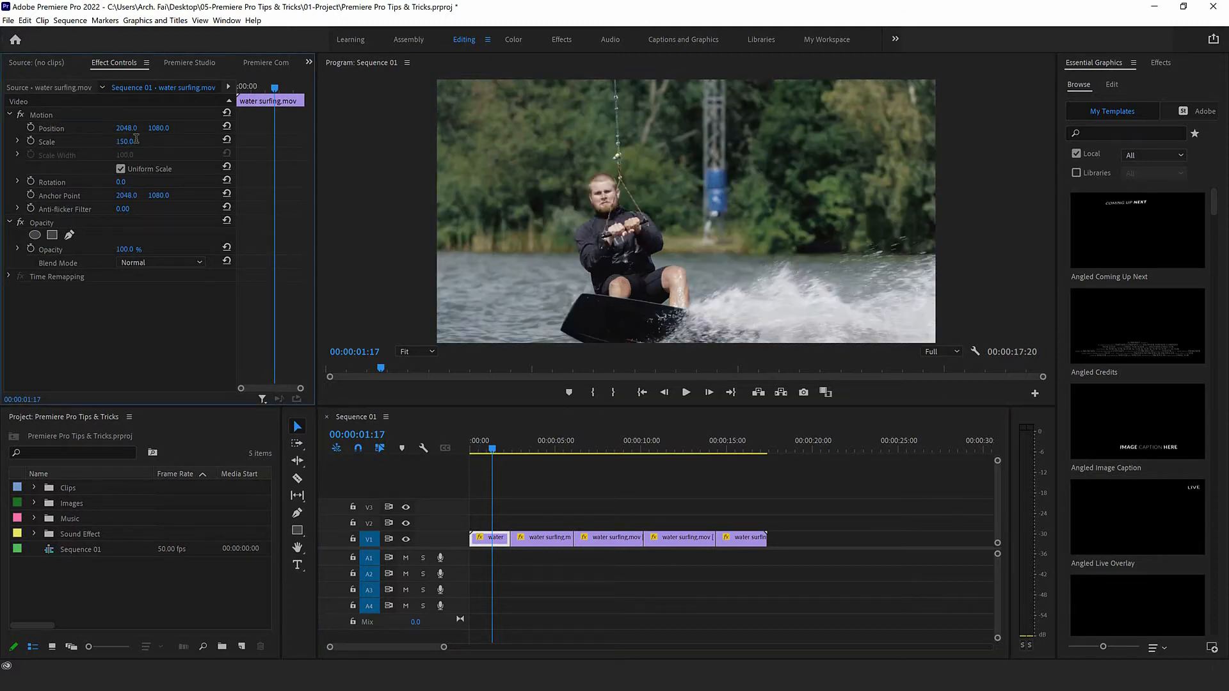
{"action": "left_click", "coordinate": [130, 181]}
{"action": "type", "text": "25"}
{"action": "key", "text": "Return"}
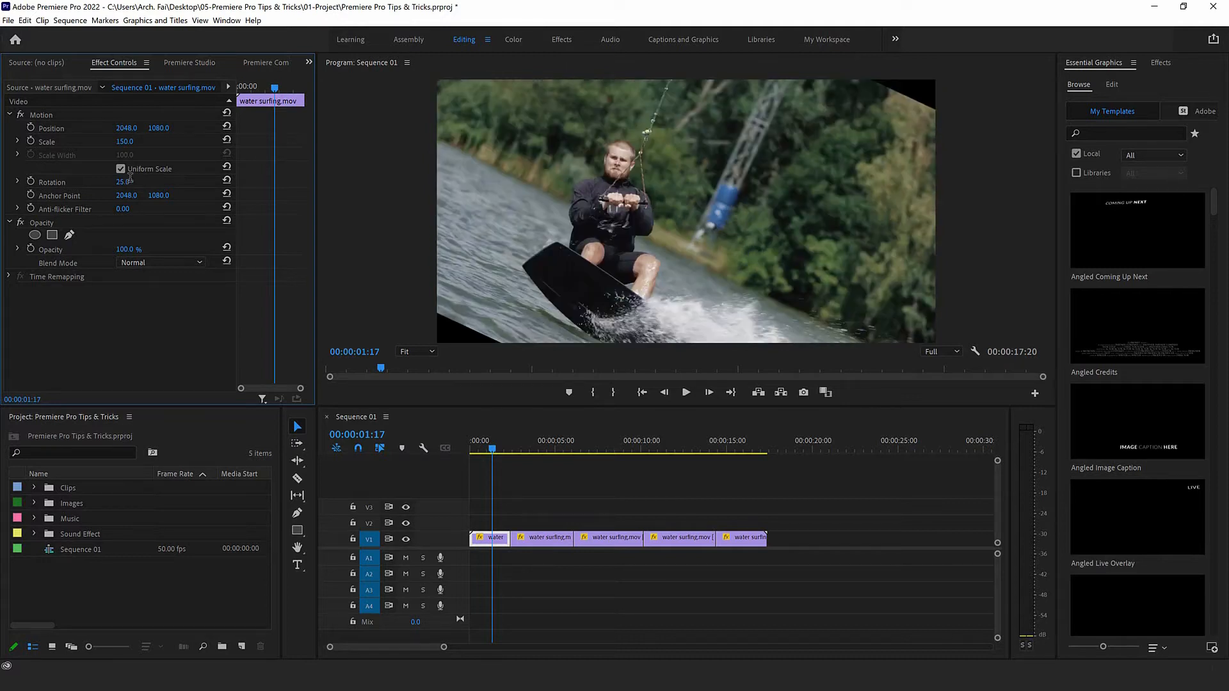
- Try a scale of 200 on the first water surfing.mov clip, and reduce it to 180
{"action": "left_click", "coordinate": [130, 142]}
{"action": "type", "text": "200"}
{"action": "key", "text": "Return"}
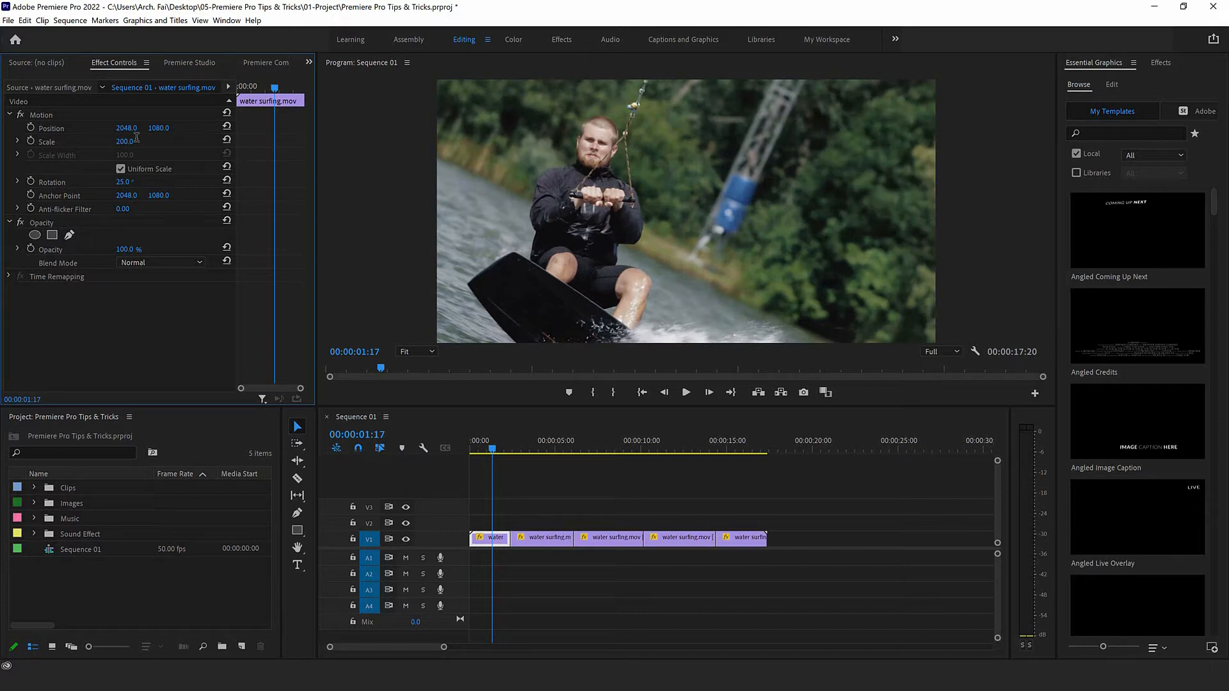
{"action": "left_click", "coordinate": [124, 142]}
{"action": "type", "text": "180"}
{"action": "key", "text": "Return"}
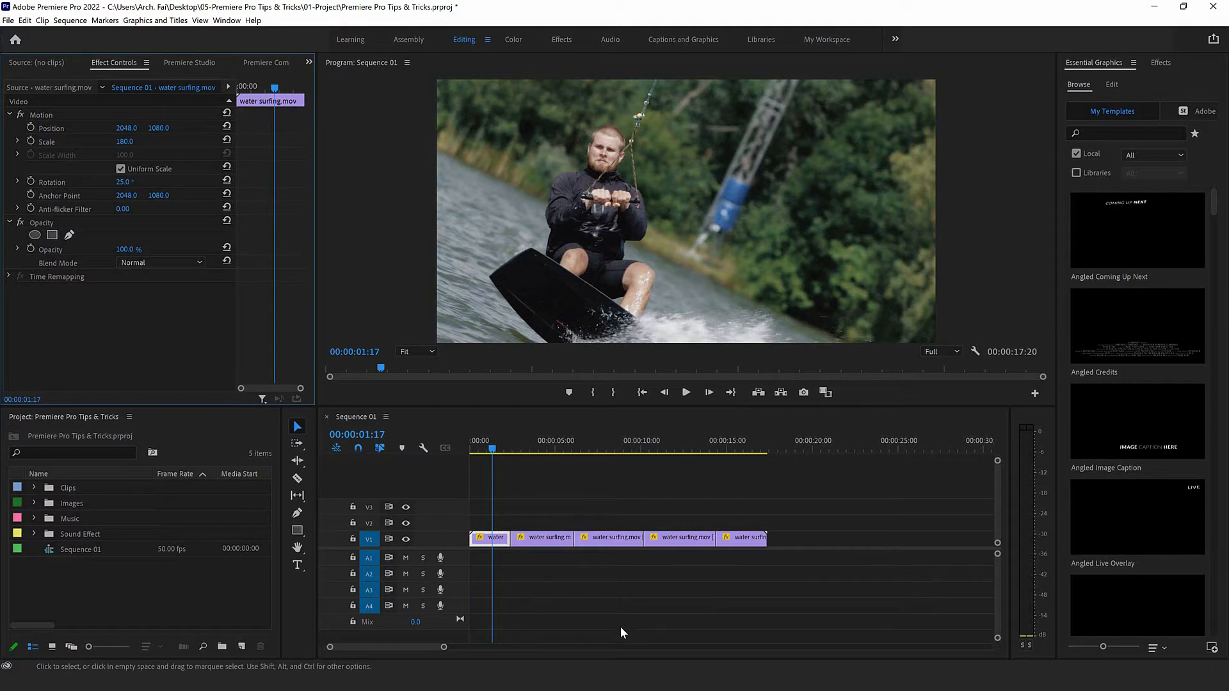
- Copy the first water surfing.mov clip on V1
{"action": "right_click", "coordinate": [477, 538]}
{"action": "left_click", "coordinate": [486, 537]}
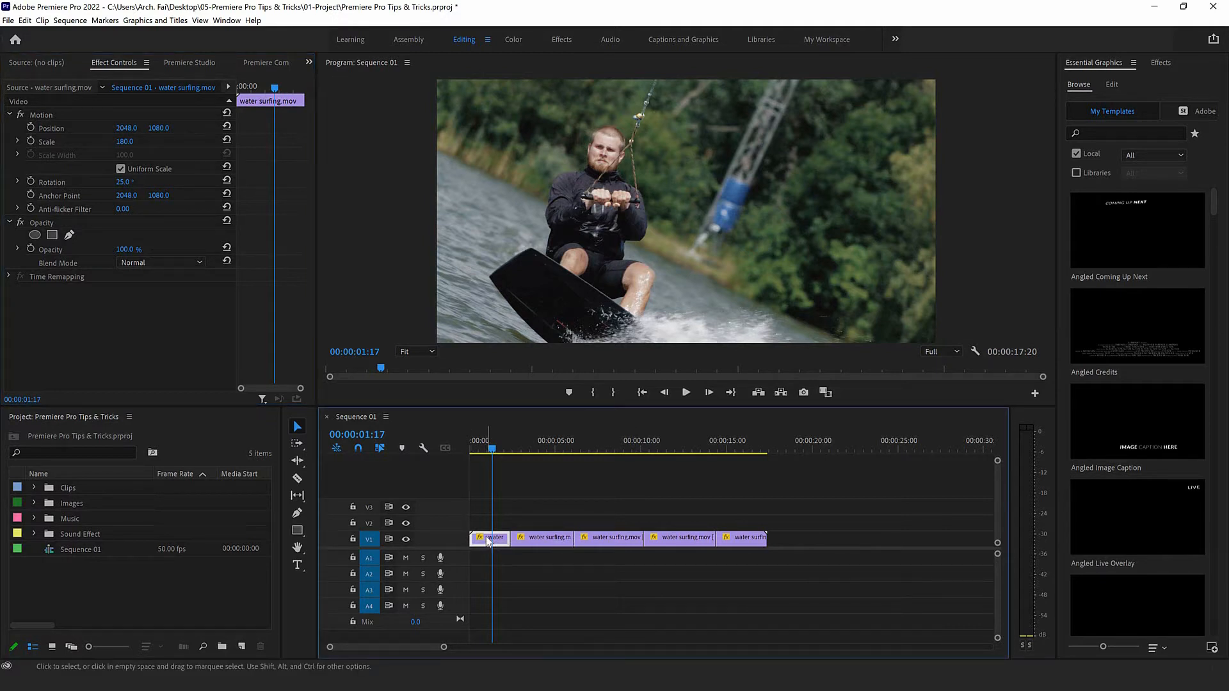
{"action": "right_click", "coordinate": [487, 540]}
{"action": "left_click", "coordinate": [525, 26]}
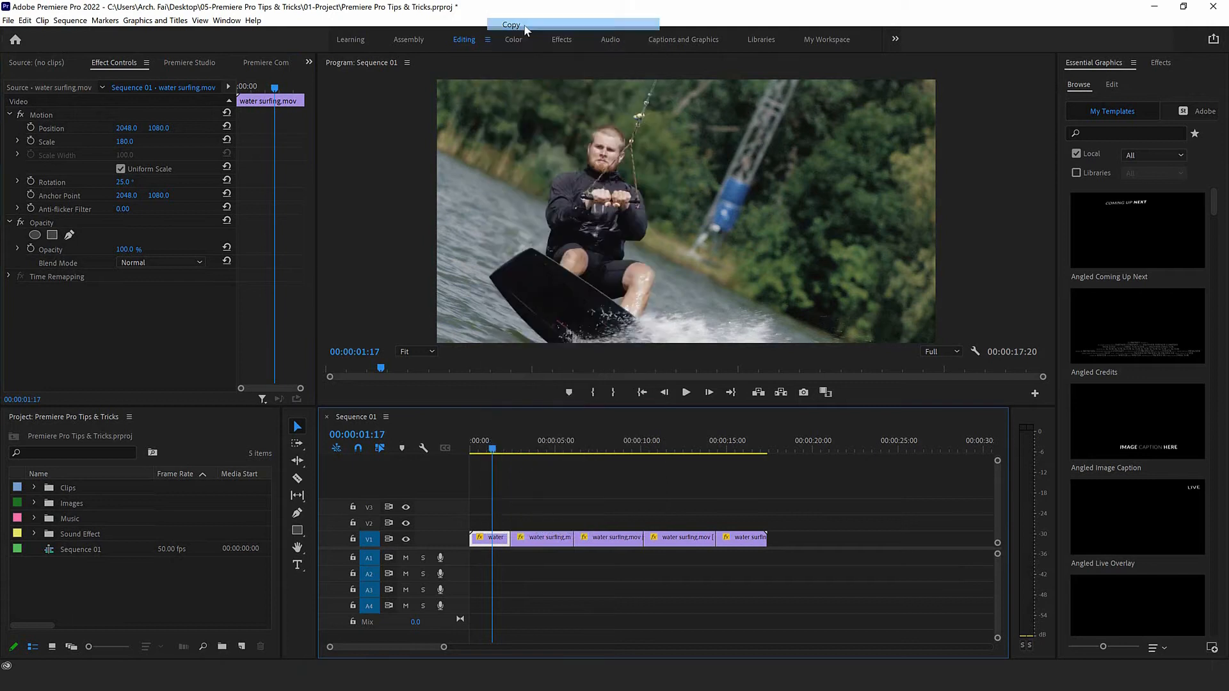
- Paste the copied clip's Motion, Opacity and Time Remapping attributes onto the other four water surfing.mov clips on V1
{"action": "left_click_drag", "start_coordinate": [818, 492], "coordinate": [538, 544]}
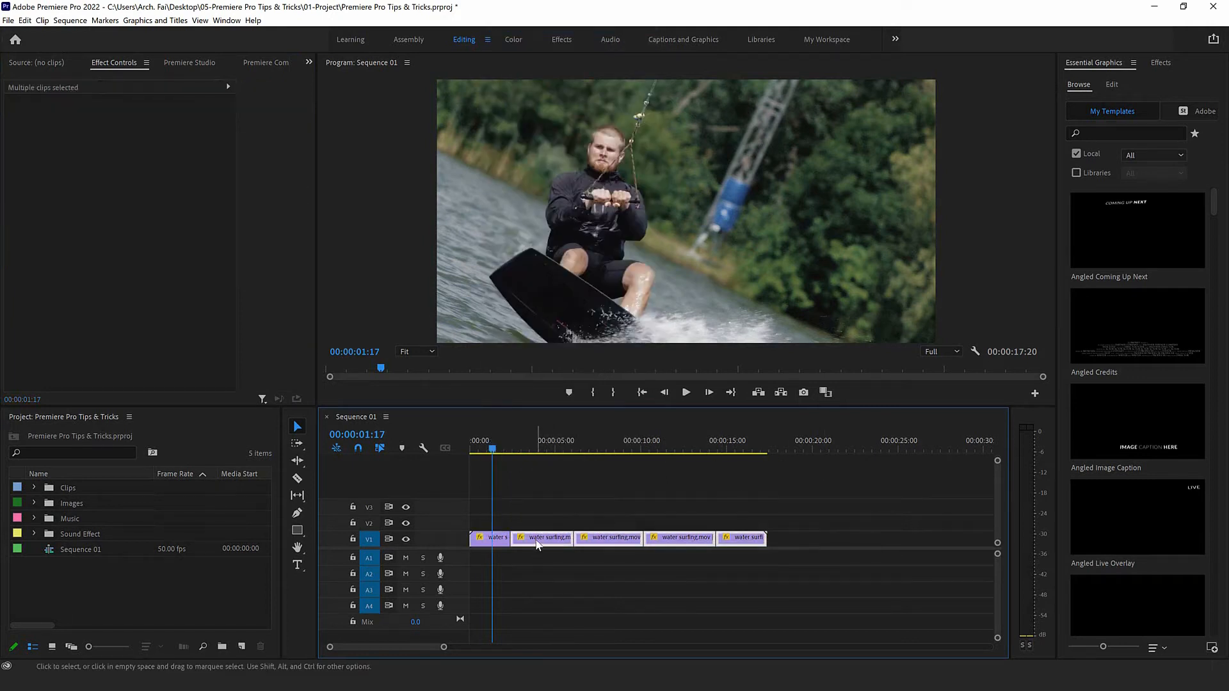
{"action": "right_click", "coordinate": [538, 544]}
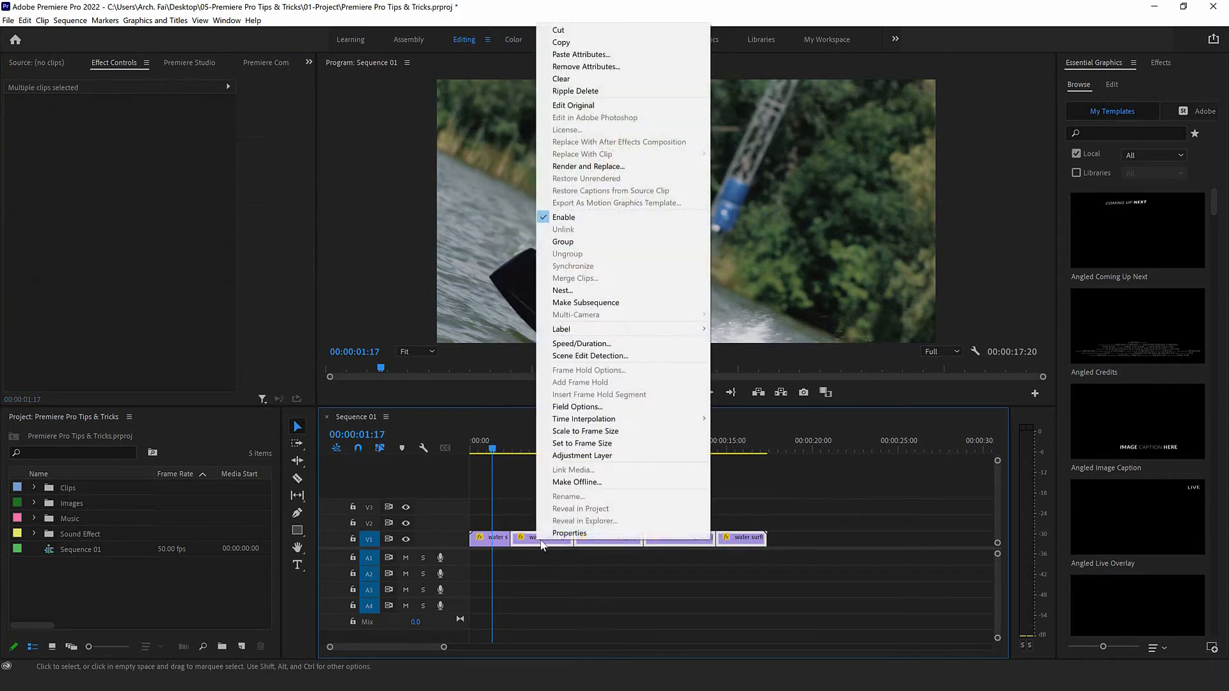
{"action": "left_click", "coordinate": [580, 55]}
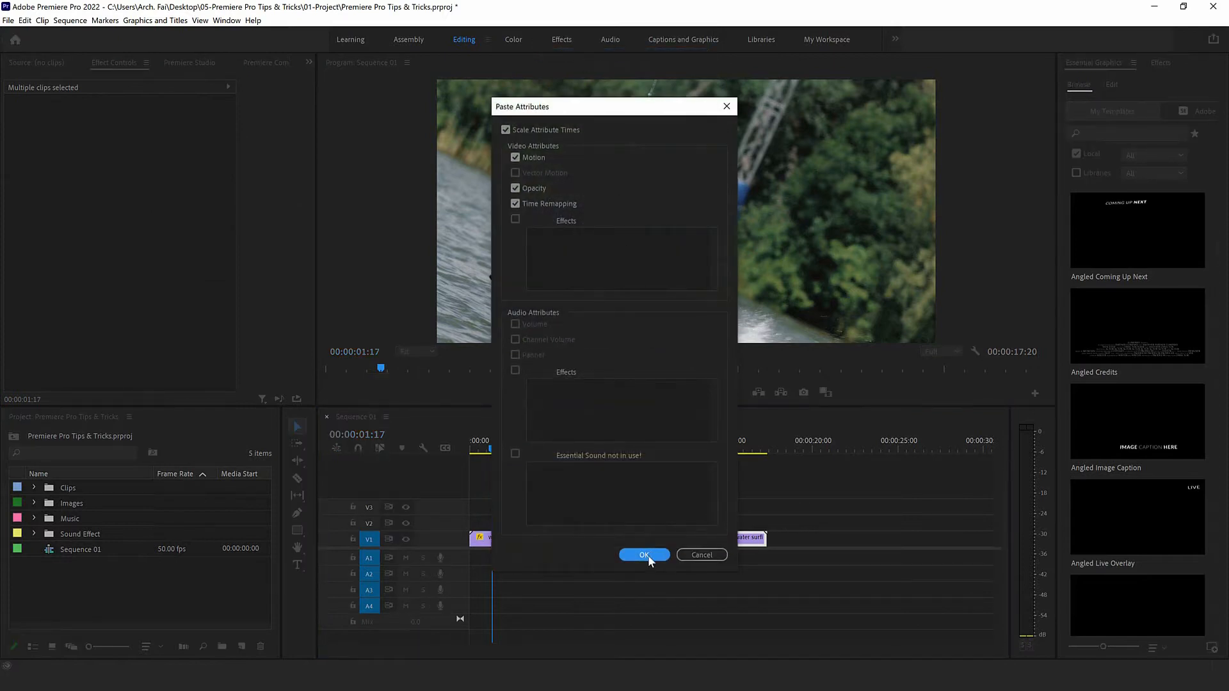
{"action": "left_click", "coordinate": [644, 555]}
{"action": "left_click", "coordinate": [604, 554]}
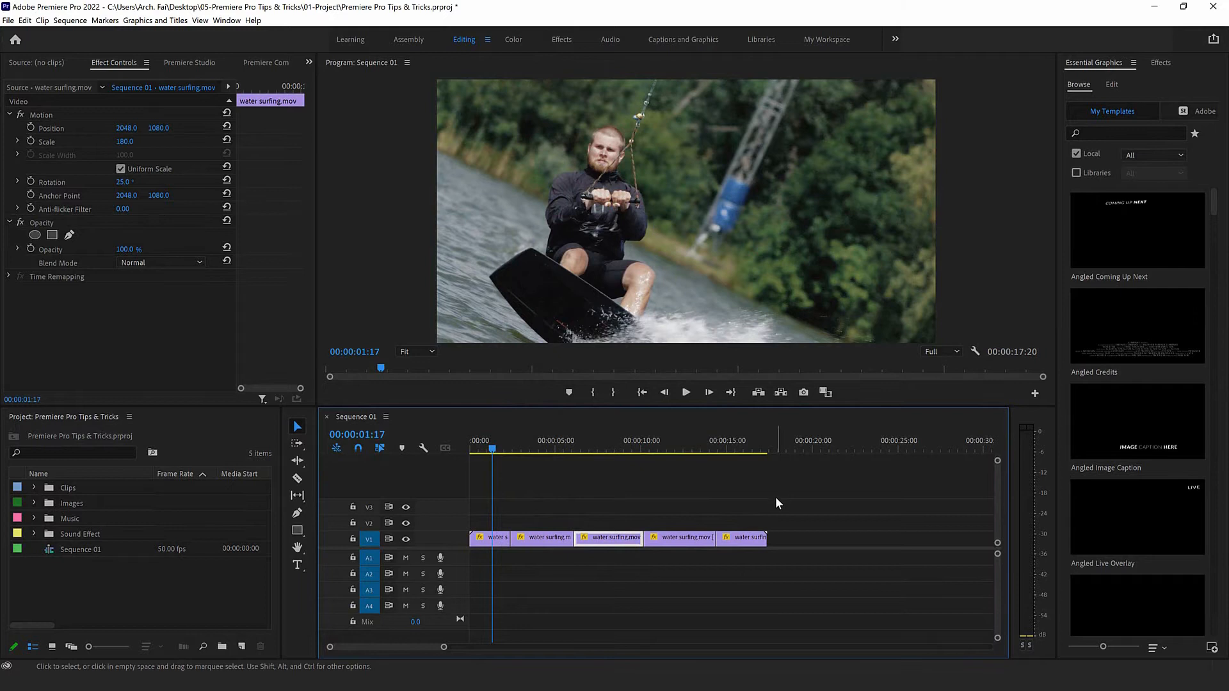
- With the playhead at 00:00:01:36, search the effects for color, apply Tint to the water surfing.mov source clip, and review the sequence
{"action": "mouse_move", "coordinate": [494, 449]}
{"action": "left_mouse_down"}
{"action": "mouse_move", "coordinate": [685, 451]}
{"action": "mouse_move", "coordinate": [500, 454]}
{"action": "left_mouse_up"}
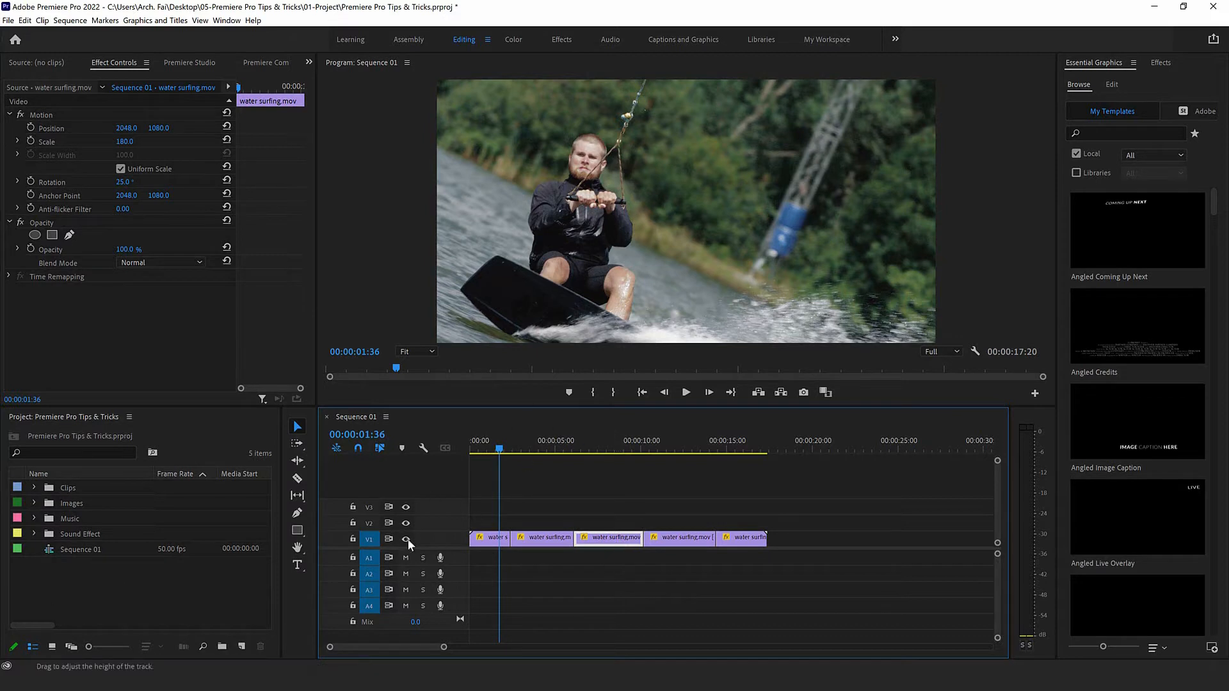
{"action": "left_click", "coordinate": [34, 488]}
{"action": "scroll", "coordinate": [123, 588], "scroll_direction": "down", "scroll_amount": 2}
{"action": "left_click", "coordinate": [92, 563]}
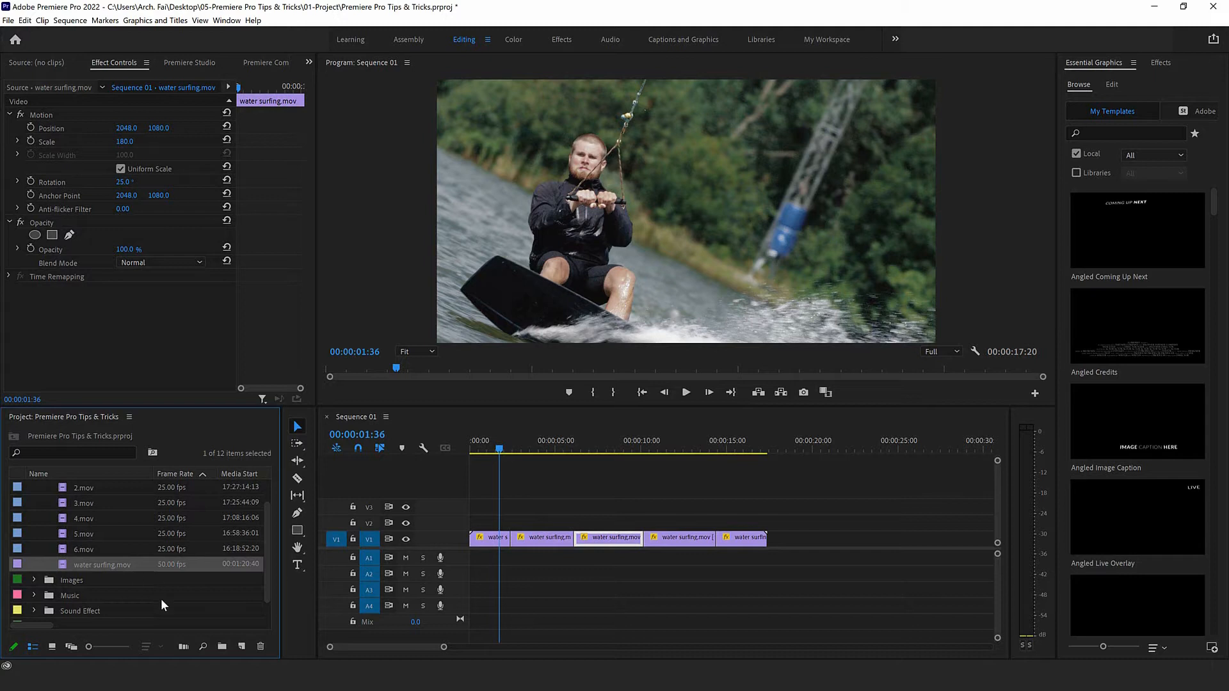
{"action": "left_click", "coordinate": [1160, 62]}
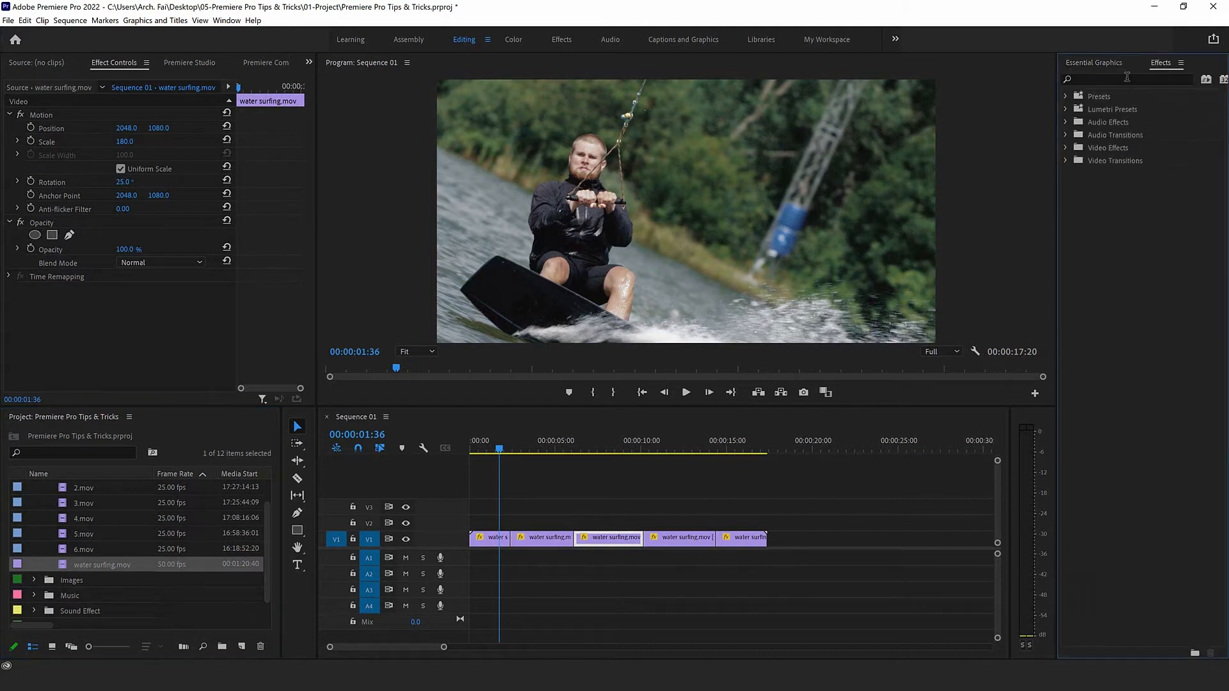
{"action": "left_click", "coordinate": [1127, 76]}
{"action": "type", "text": "color"}
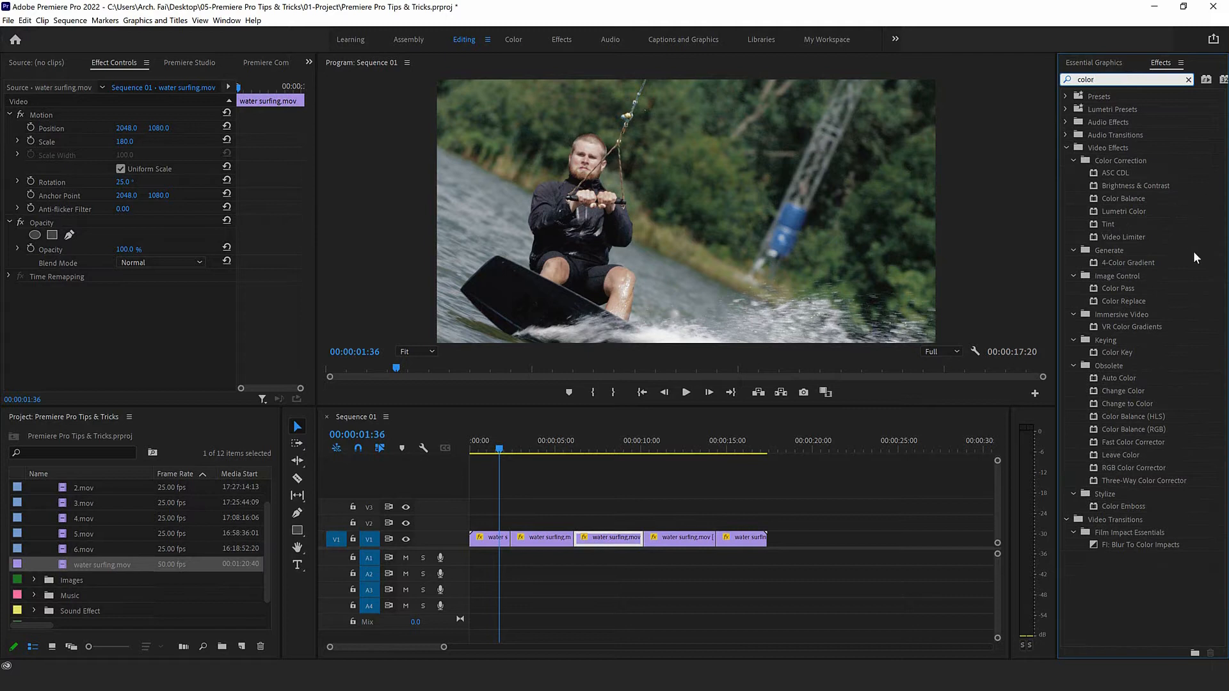
{"action": "left_click", "coordinate": [1103, 225]}
{"action": "left_click_drag", "start_coordinate": [1099, 225], "coordinate": [501, 541]}
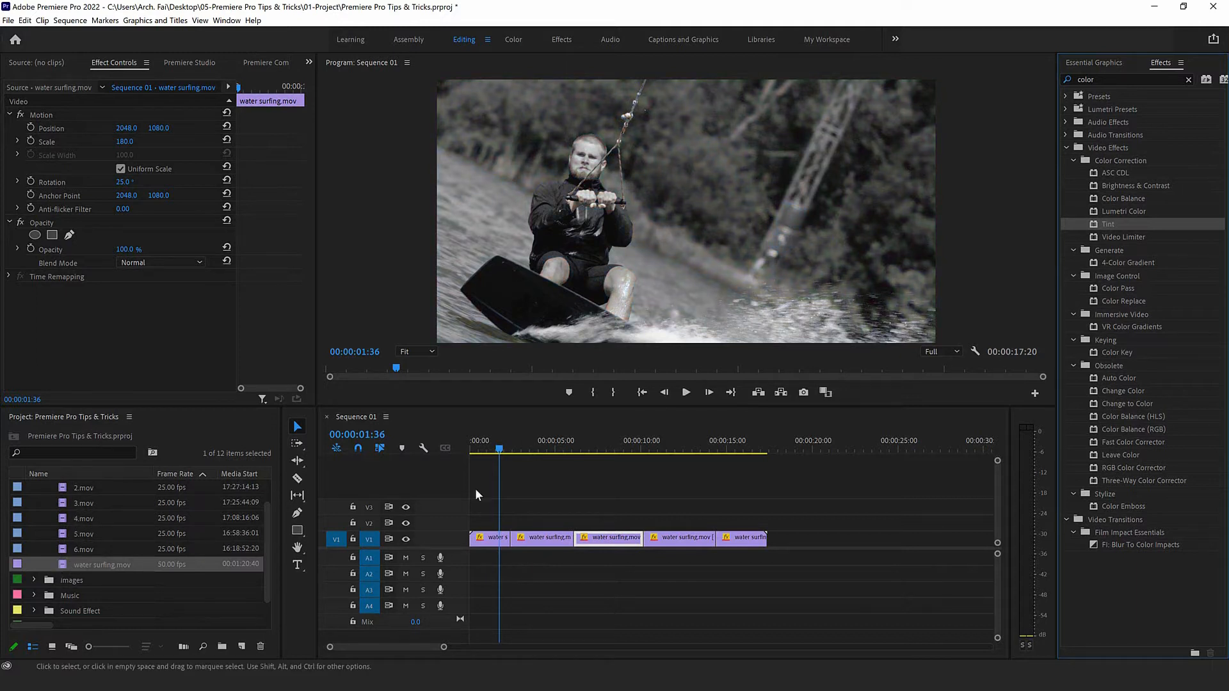
{"action": "key", "text": "space"}
{"action": "left_click_drag", "start_coordinate": [515, 444], "coordinate": [490, 449]}
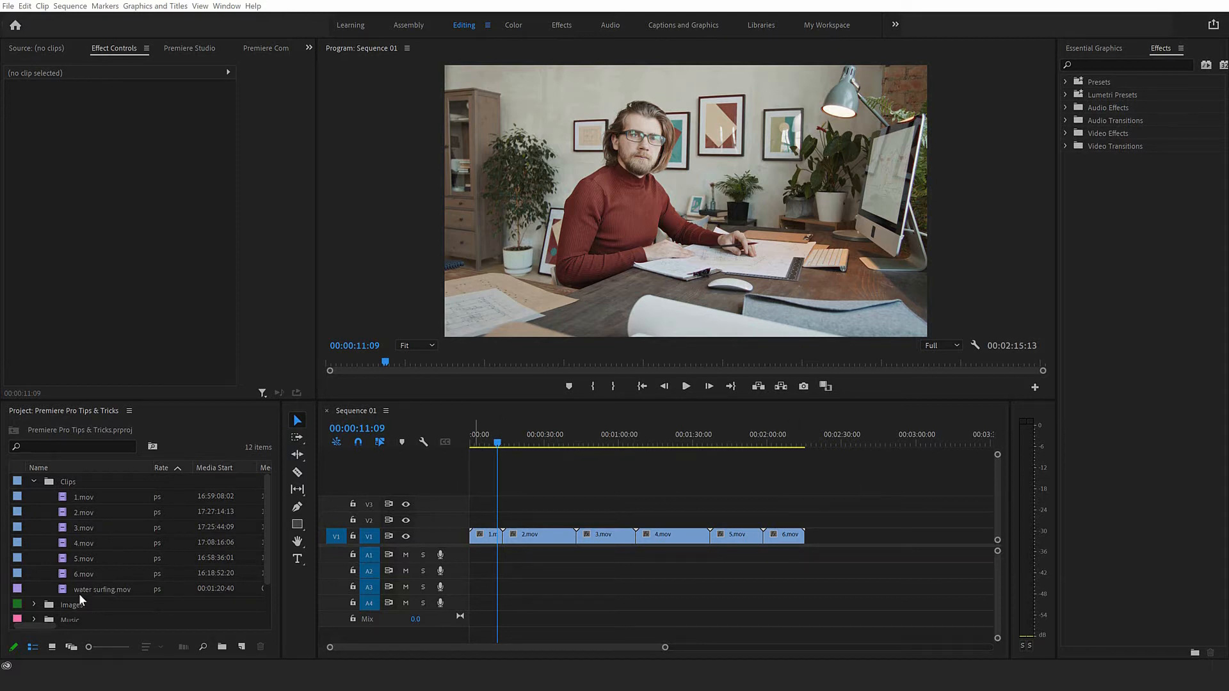
- Scrub through the sequence to 00:02:10:16 and create a 3840 x 2160 adjustment layer at 25.00 fps with square pixels
{"action": "left_click_drag", "start_coordinate": [497, 446], "coordinate": [662, 443]}
{"action": "left_click_drag", "start_coordinate": [755, 442], "coordinate": [791, 446]}
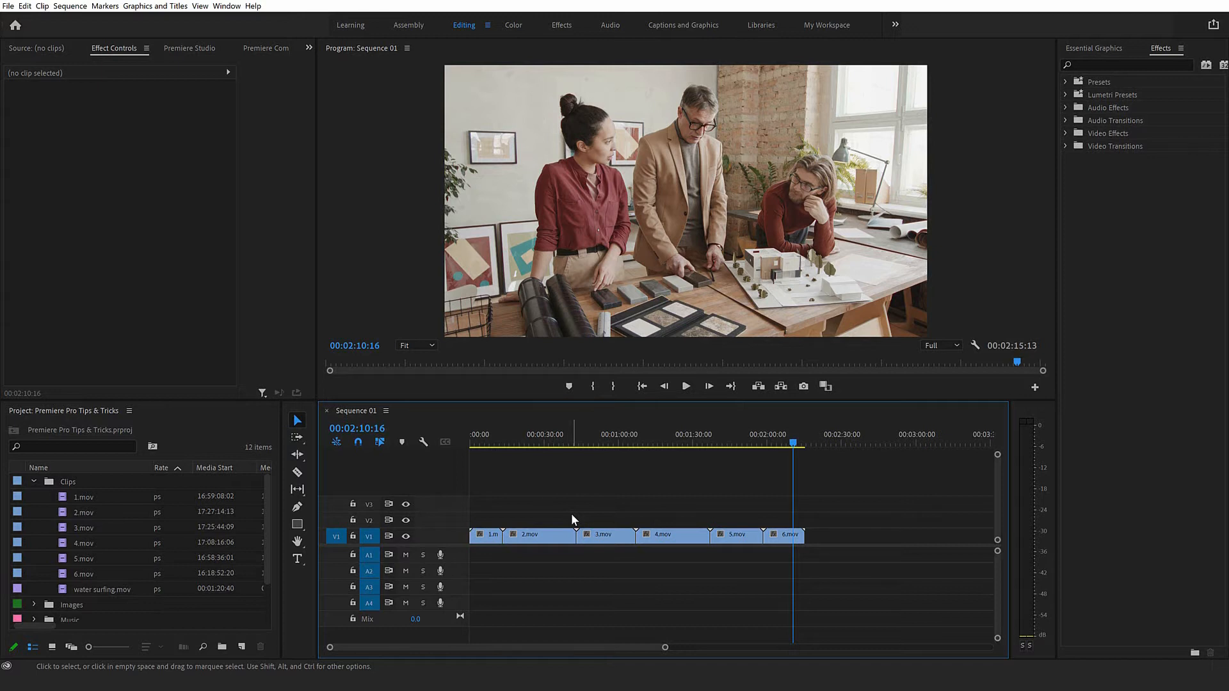
{"action": "left_click", "coordinate": [243, 648]}
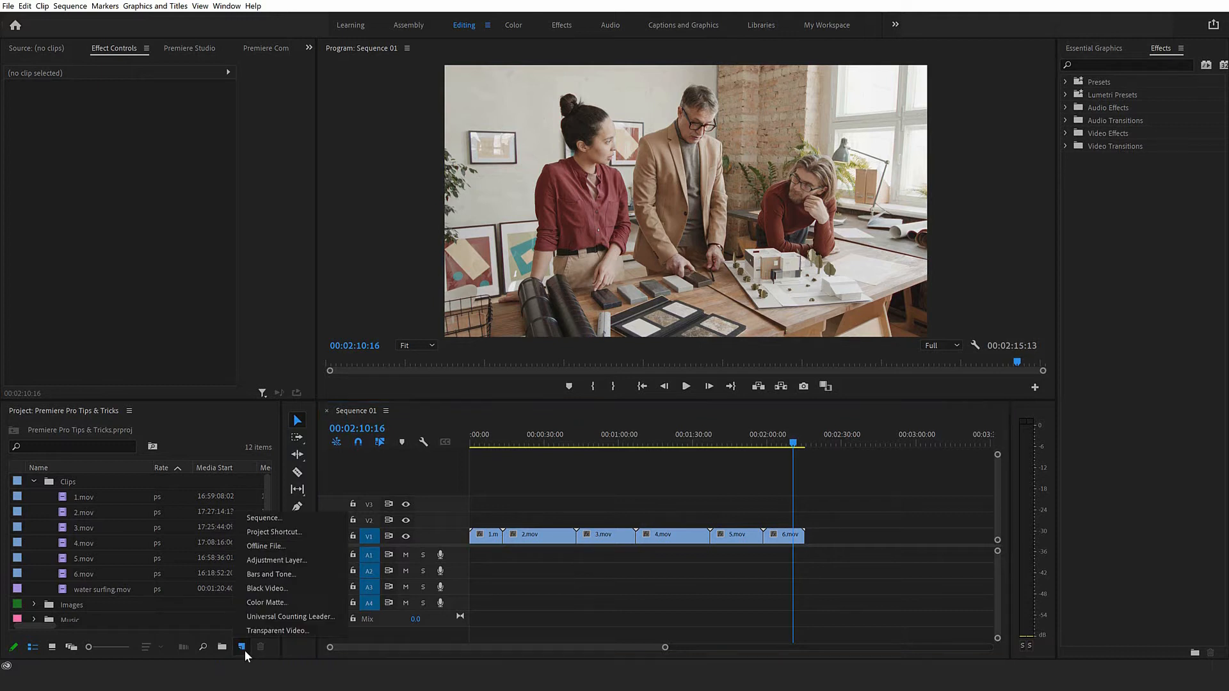
{"action": "left_click", "coordinate": [277, 561]}
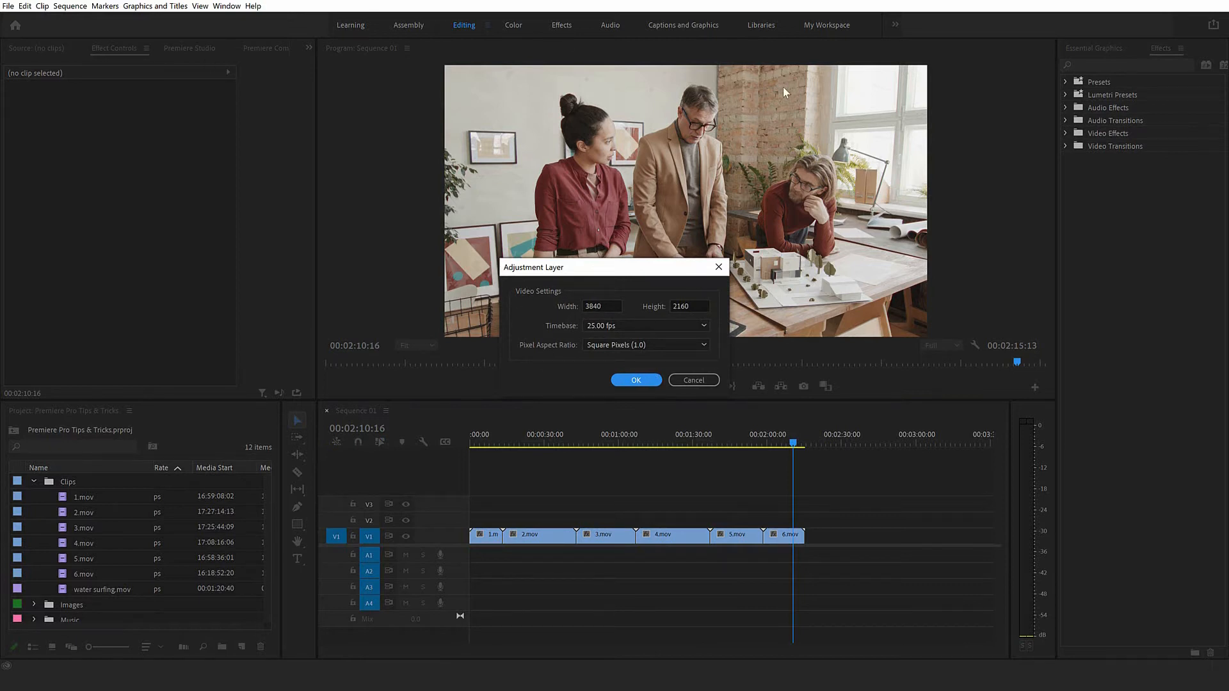
{"action": "left_click", "coordinate": [630, 382]}
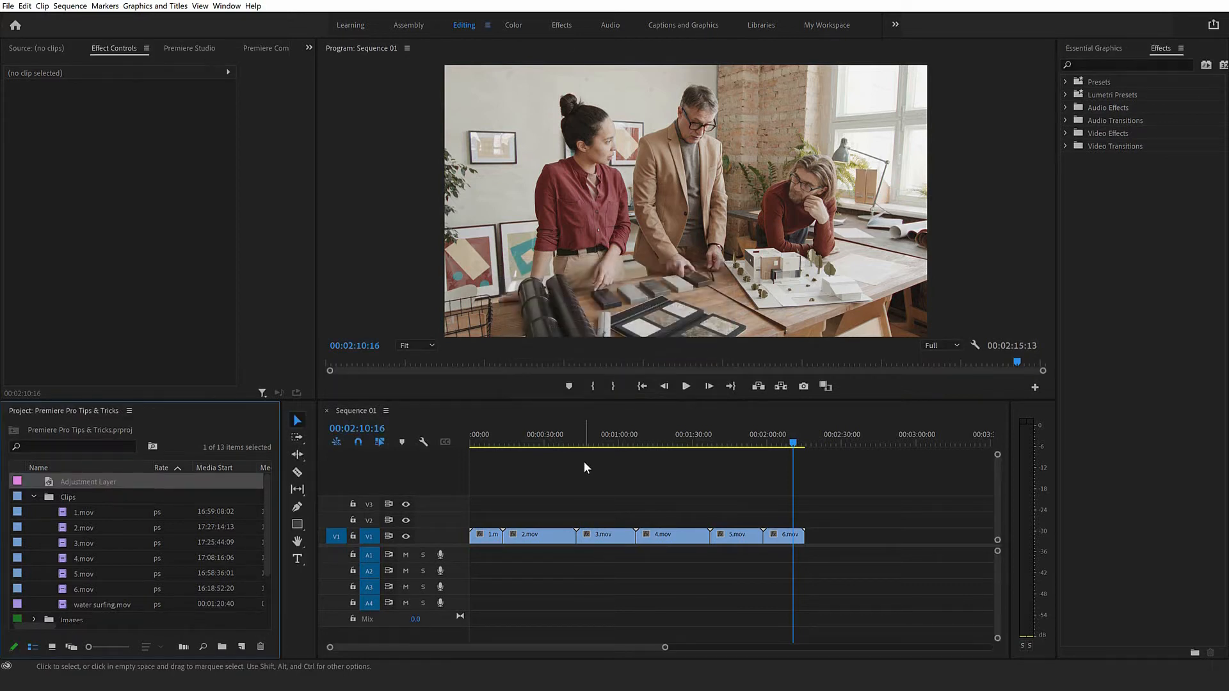
- Place the adjustment layer on V2 across all the V1 clips and trim its end to the end of 4.mov
{"action": "left_click_drag", "start_coordinate": [305, 475], "coordinate": [803, 520]}
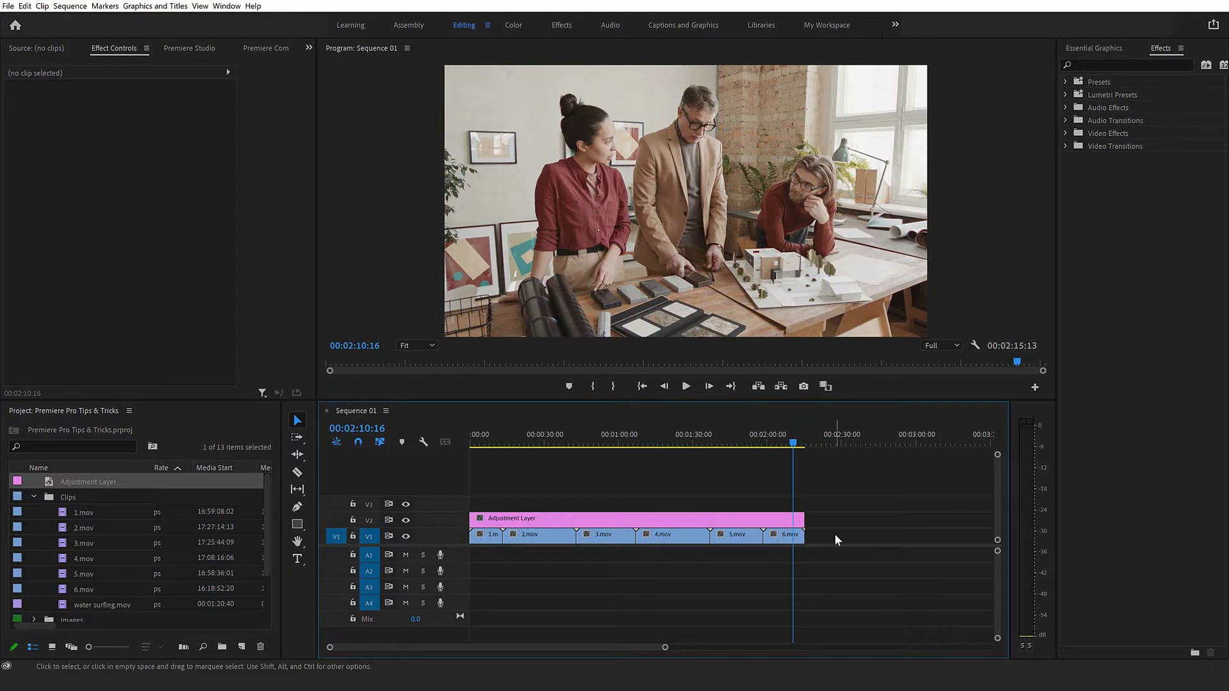
{"action": "left_click", "coordinate": [794, 522]}
{"action": "left_click_drag", "start_coordinate": [796, 529], "coordinate": [707, 526]}
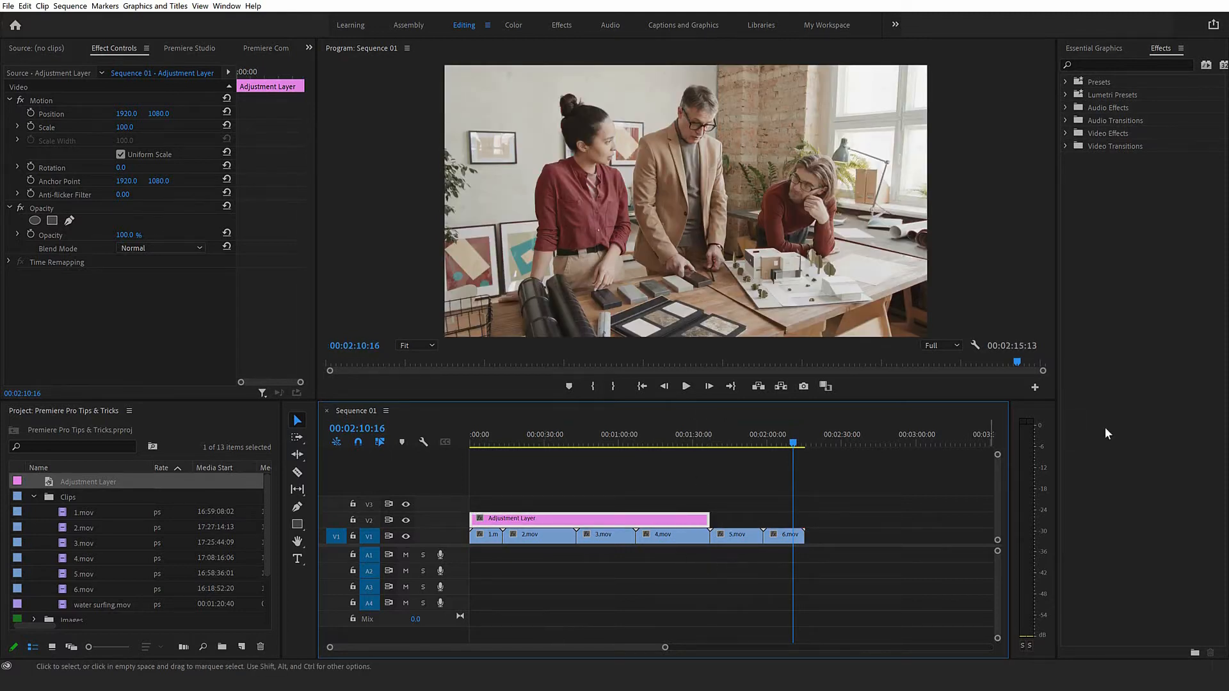
- Search the effects for tint, apply Tint to the adjustment layer on V2, and check the frames under and past it
{"action": "left_click", "coordinate": [1133, 64]}
{"action": "type", "text": "tint"}
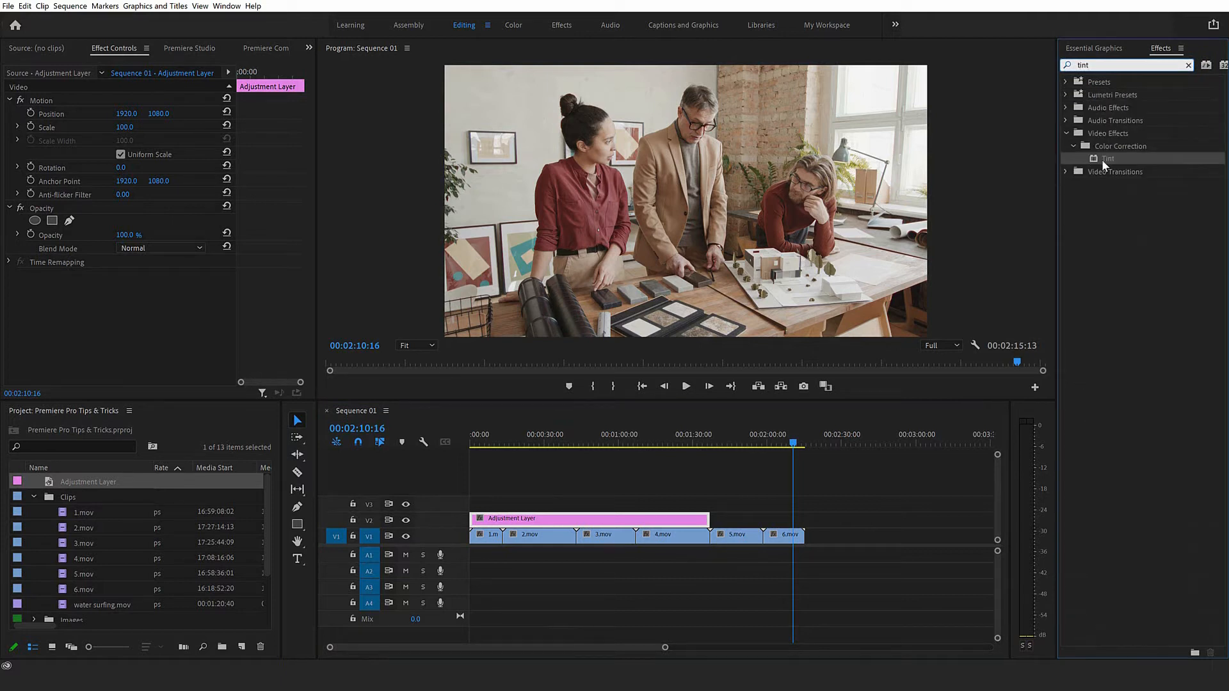
{"action": "left_click_drag", "start_coordinate": [1104, 158], "coordinate": [619, 520]}
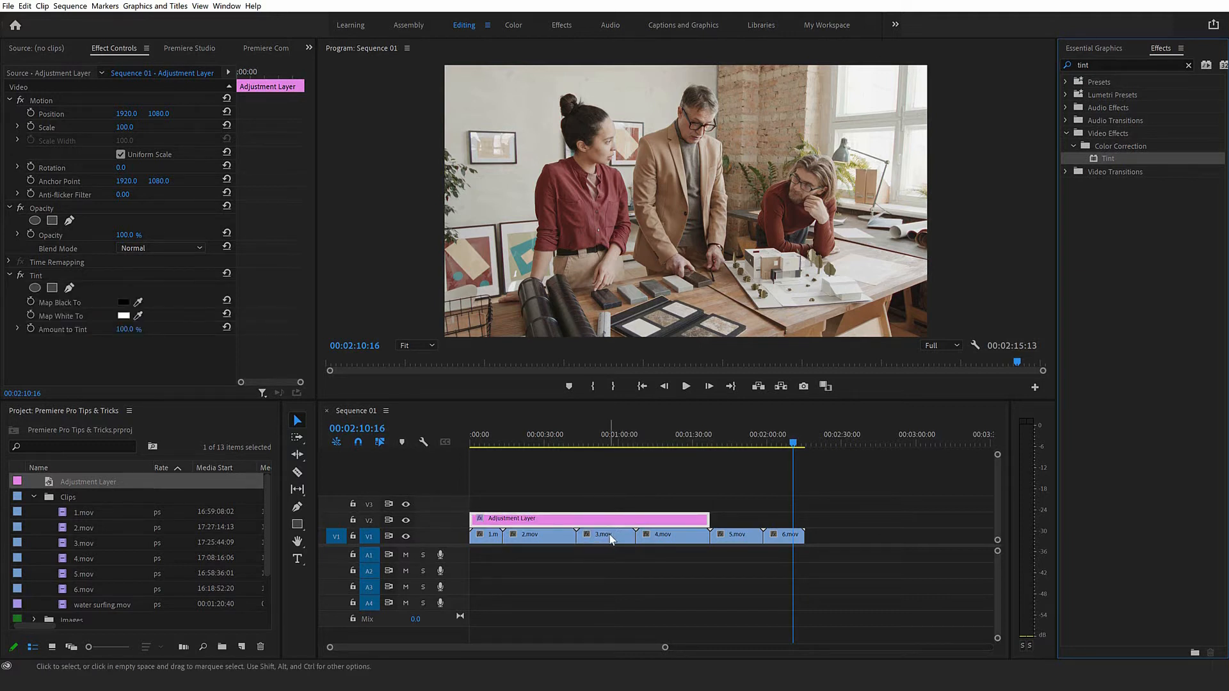
{"action": "left_click_drag", "start_coordinate": [489, 441], "coordinate": [563, 448]}
{"action": "left_click_drag", "start_coordinate": [646, 451], "coordinate": [690, 443]}
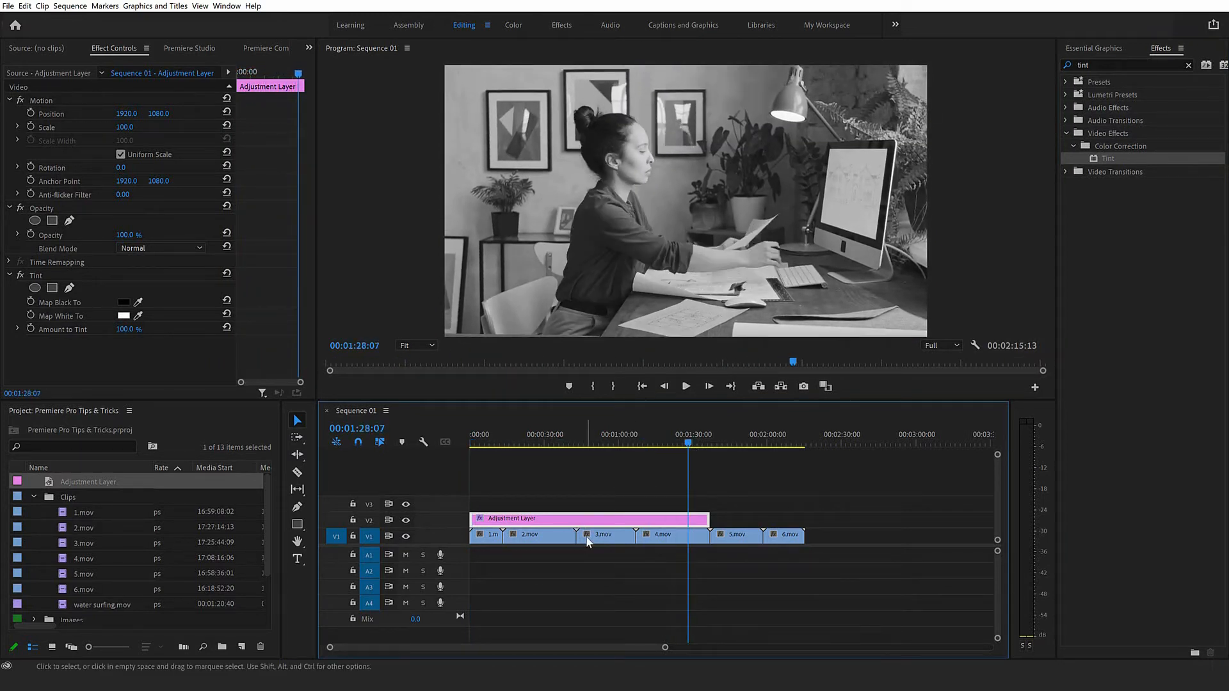
{"action": "left_click", "coordinate": [729, 431]}
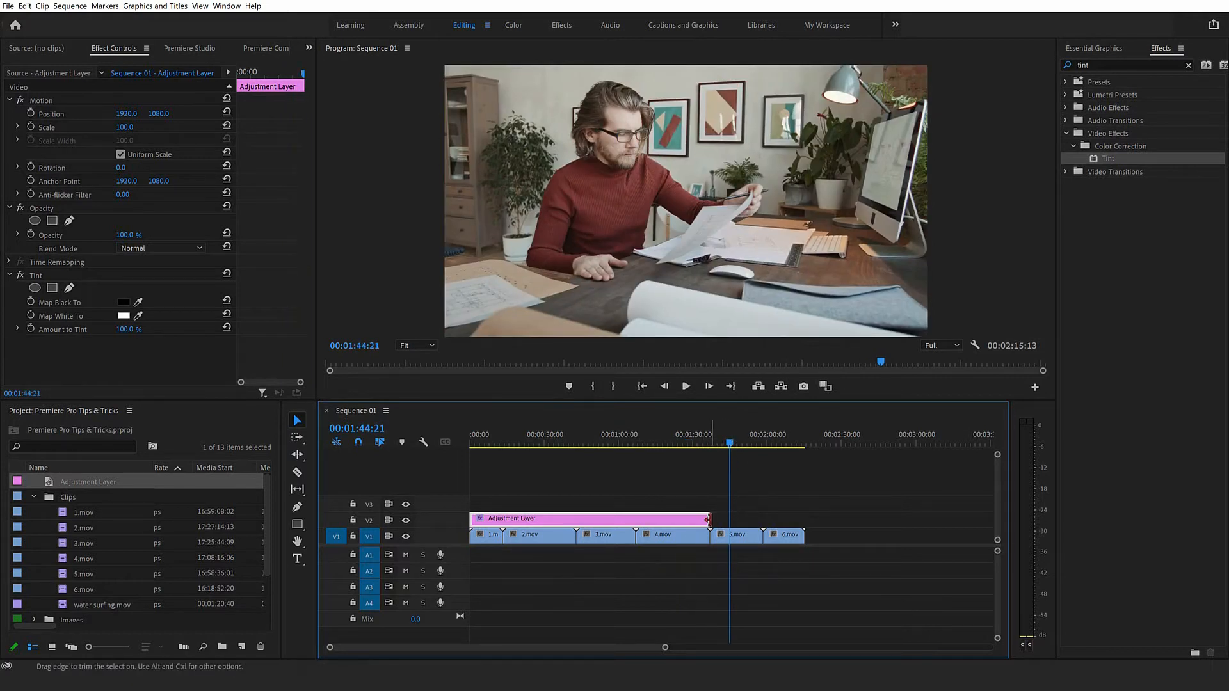
- Extend the adjustment layer on V2 to the end of 6.mov and scrub the sequence to review the tint
{"action": "left_click_drag", "start_coordinate": [707, 520], "coordinate": [805, 515]}
{"action": "left_click", "coordinate": [785, 442]}
{"action": "left_click_drag", "start_coordinate": [596, 448], "coordinate": [525, 445]}
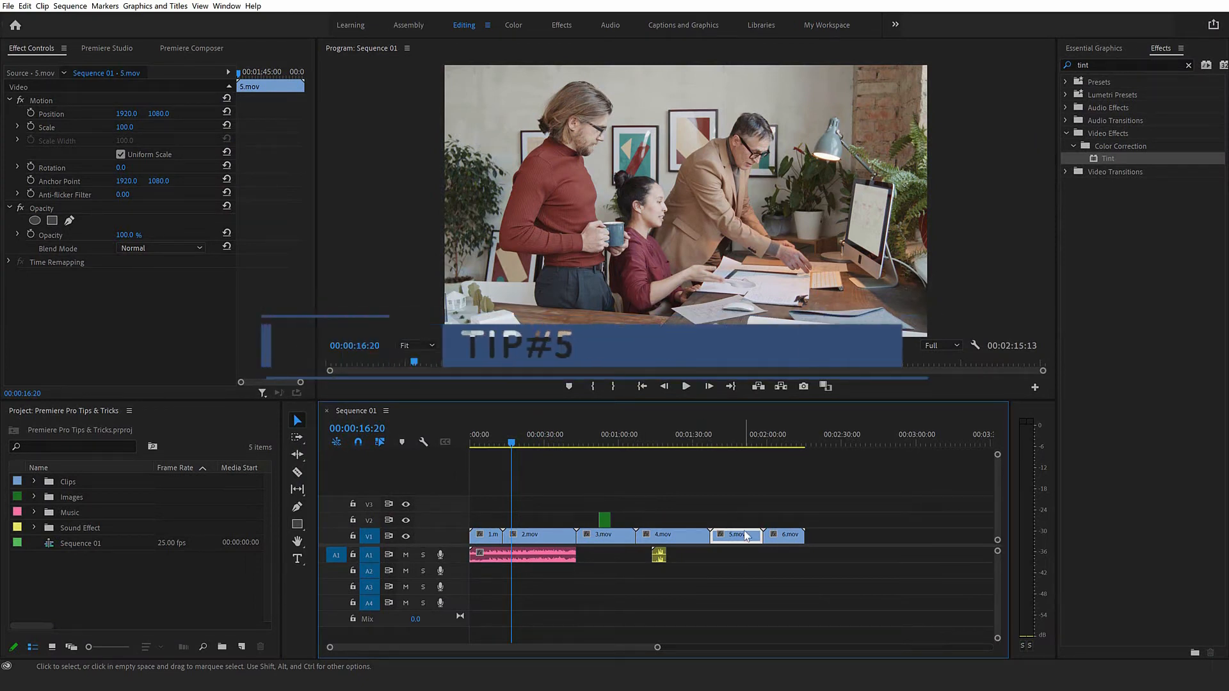
- Try duplicating 5.mov by pasting a copy past the sequence's end and moving it onto V2 above 6.mov, and delete that copy
{"action": "left_click", "coordinate": [736, 589]}
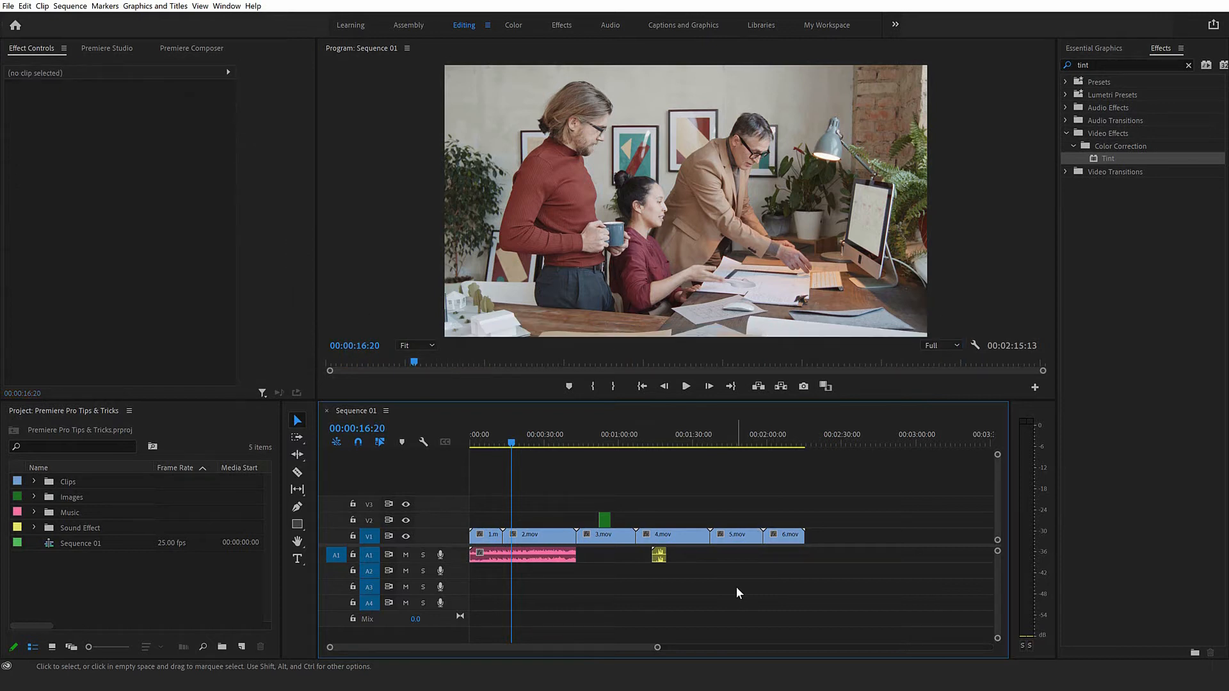
{"action": "left_click", "coordinate": [741, 537]}
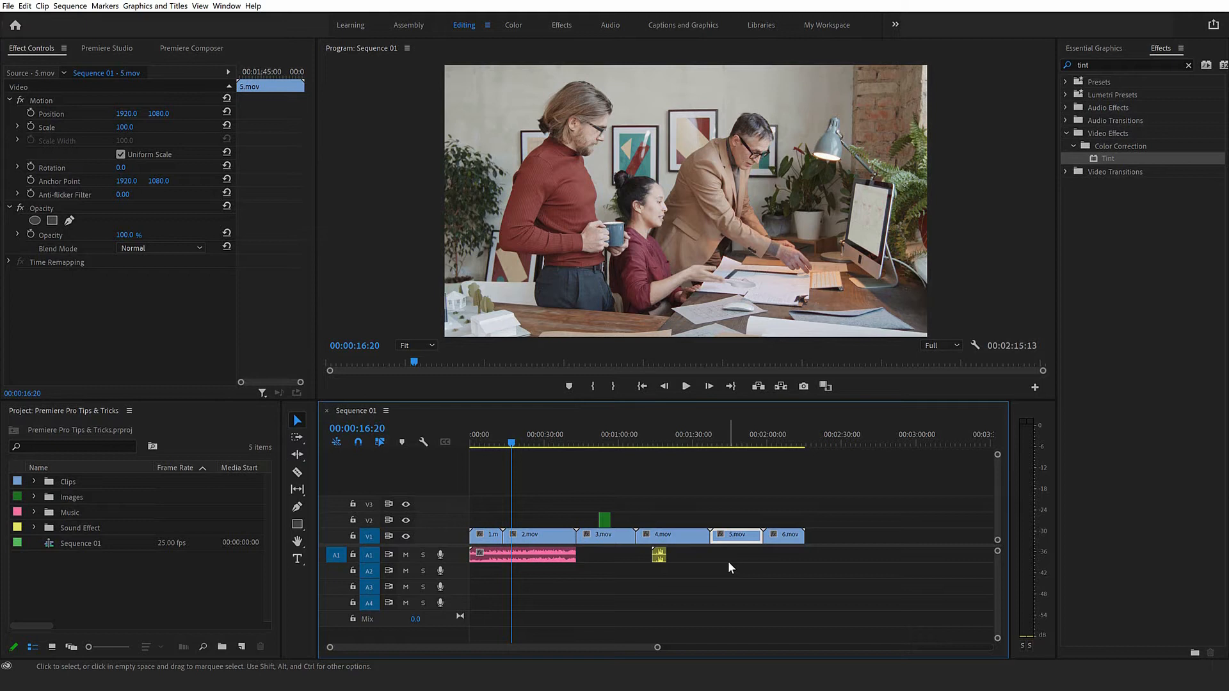
{"action": "left_click", "coordinate": [862, 442]}
{"action": "key", "text": "ctrl+v"}
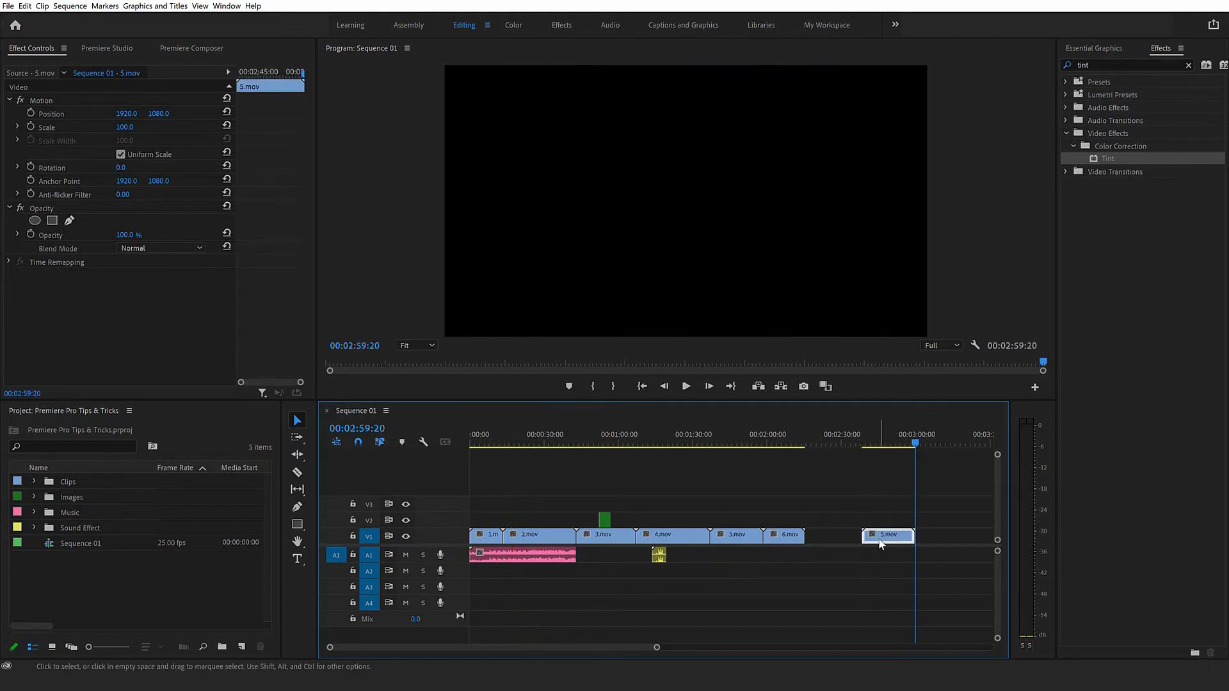
{"action": "left_click_drag", "start_coordinate": [885, 541], "coordinate": [788, 522]}
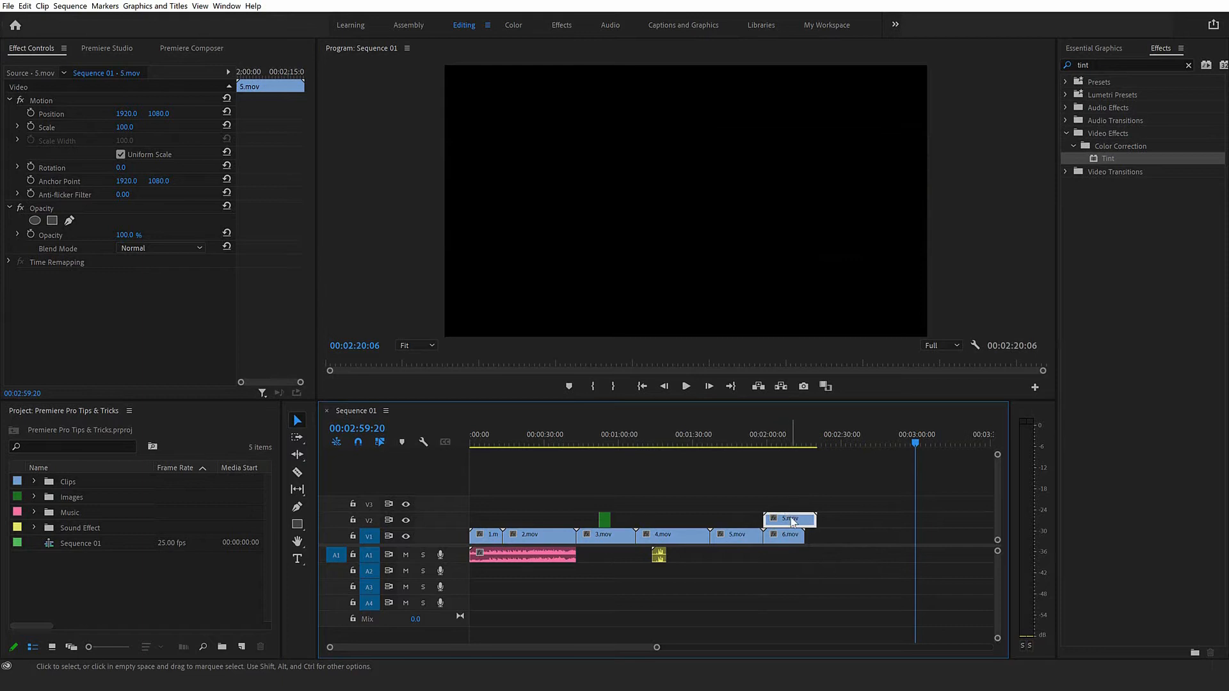
{"action": "key", "text": "Delete"}
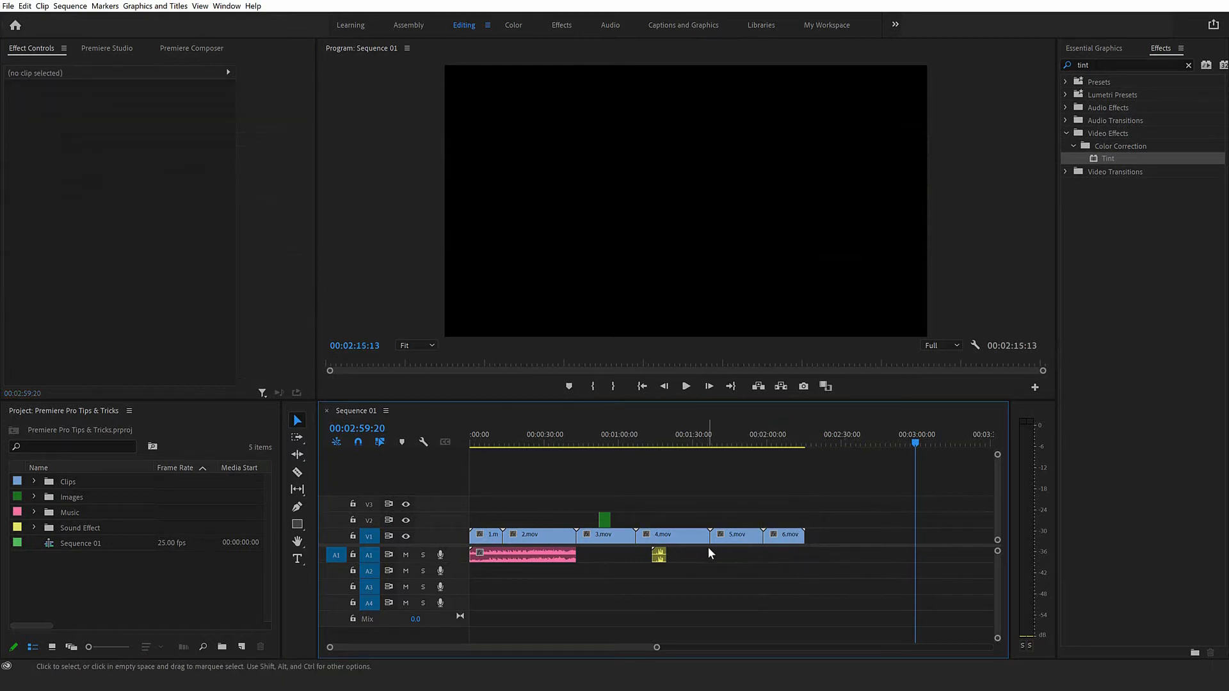
- Duplicate 5.mov onto V2 above 6.mov, and copy 4.jpg, IceWater.com.mp3 and the music clip further along their own tracks
{"action": "left_click_drag", "start_coordinate": [746, 537], "coordinate": [798, 608]}
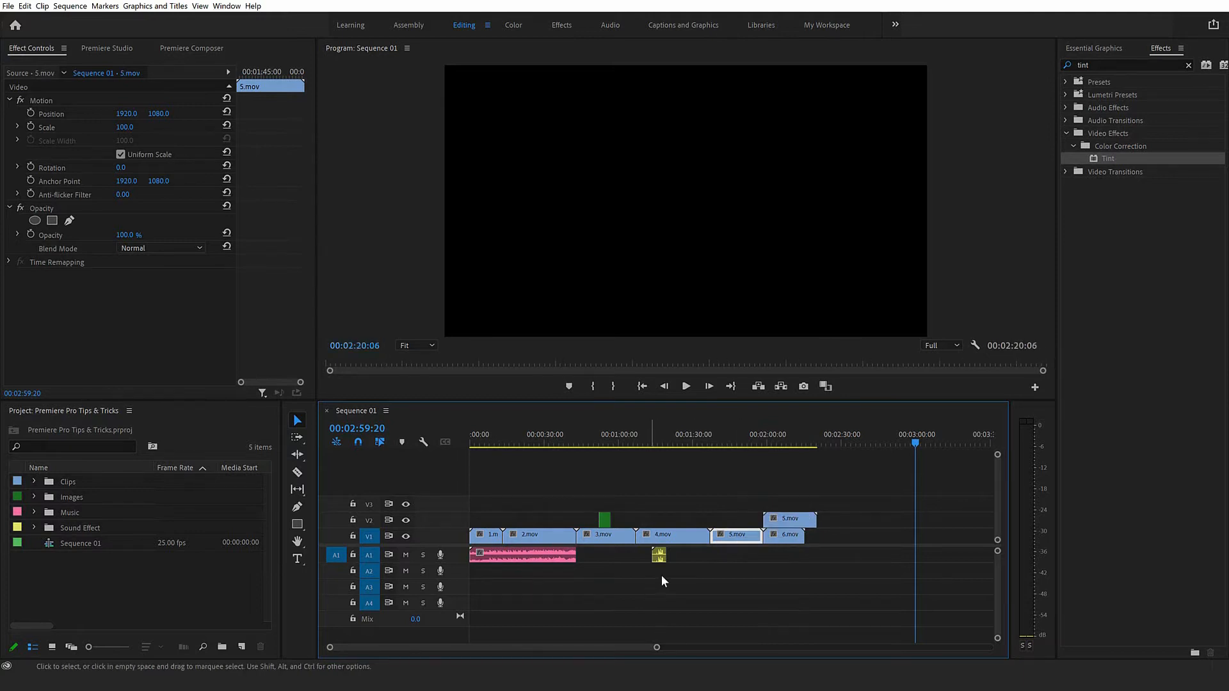
{"action": "left_click", "coordinate": [599, 443]}
{"action": "left_click", "coordinate": [604, 521]}
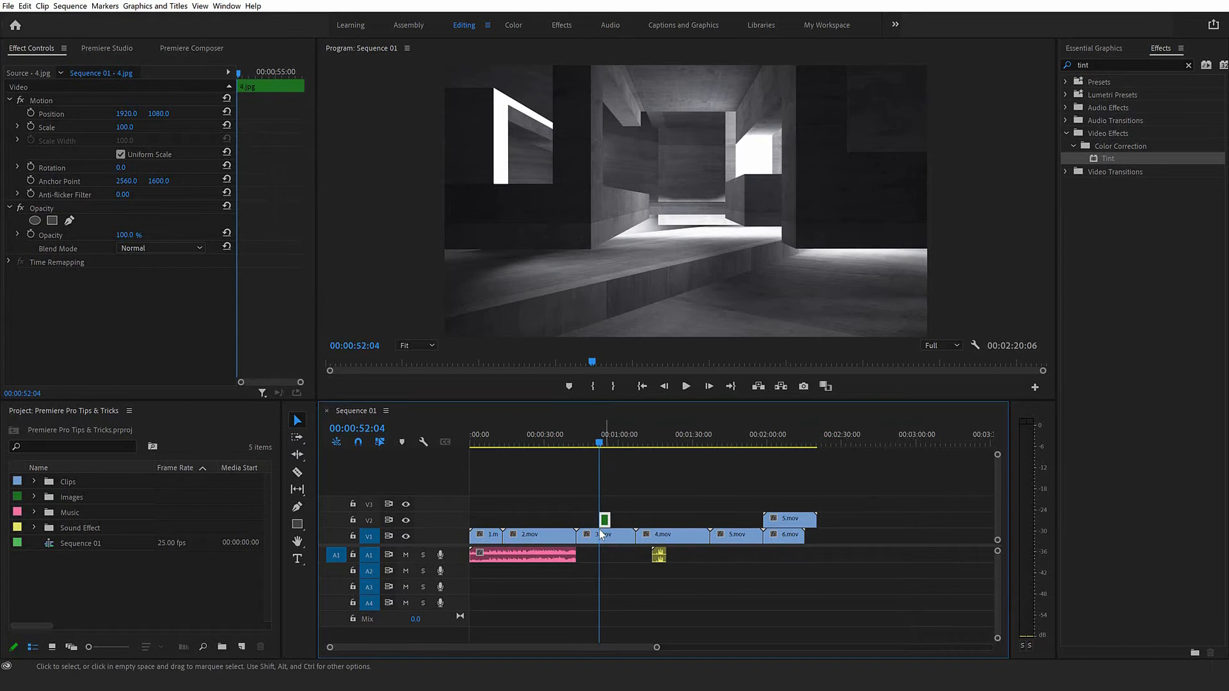
{"action": "left_click_drag", "start_coordinate": [604, 528], "coordinate": [702, 558]}
{"action": "left_click", "coordinate": [663, 556]}
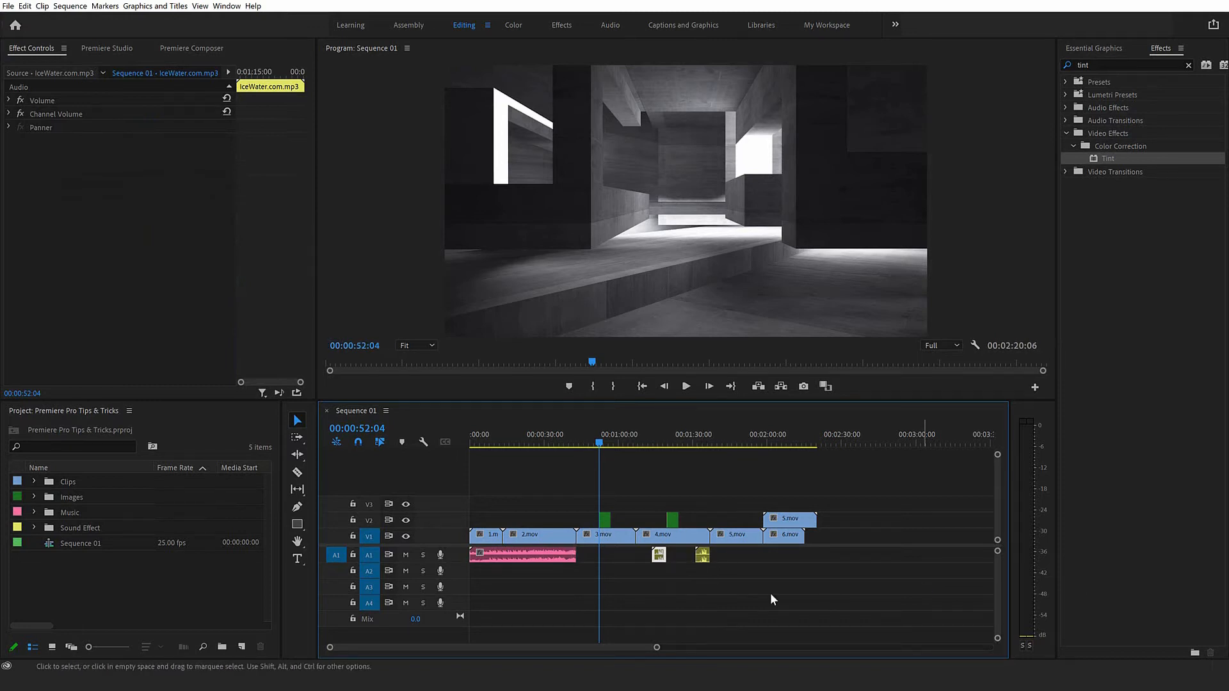
{"action": "left_click_drag", "start_coordinate": [531, 558], "coordinate": [795, 559]}
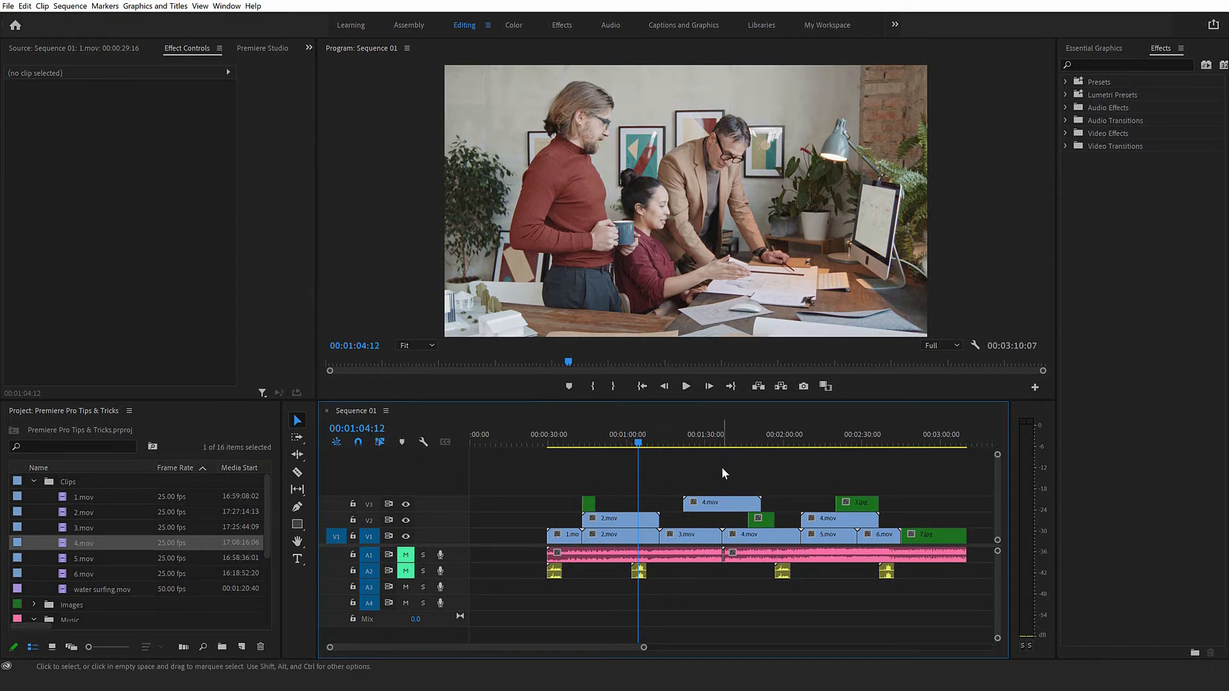
- Using Track Select Forward, try shifting the clips from 5.mov onward, restore them, and move everything from V1's 4.mov onward about 15 seconds later
{"action": "key", "text": "a"}
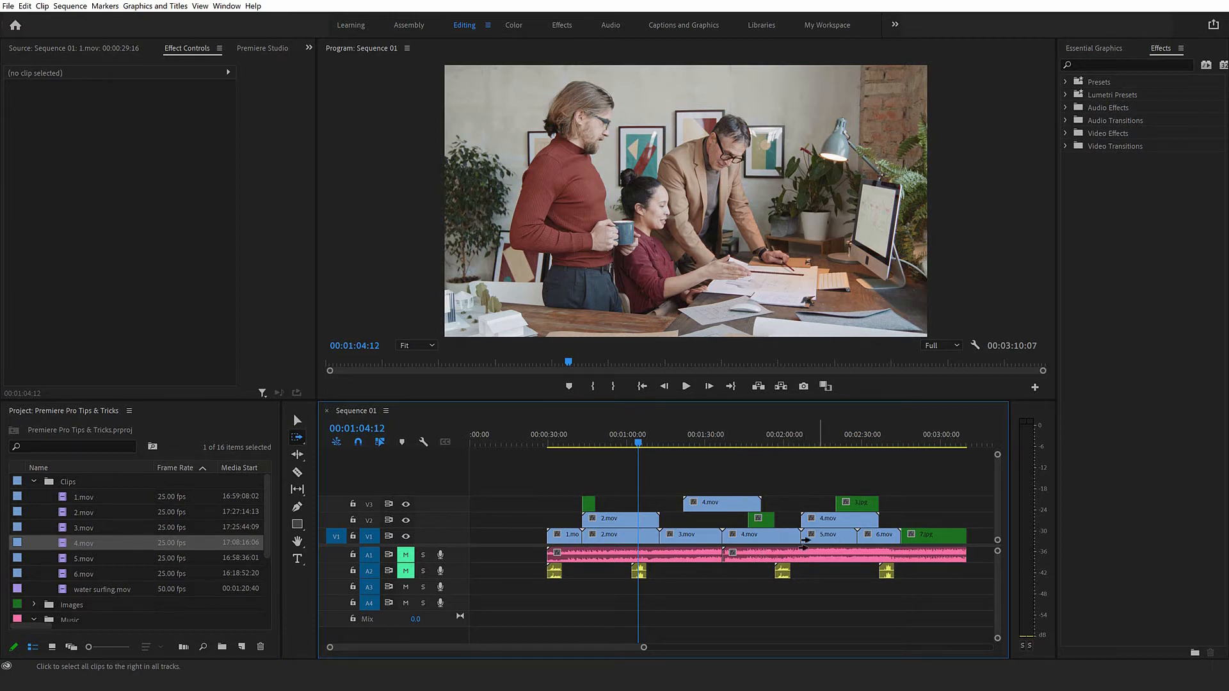
{"action": "left_click_drag", "start_coordinate": [821, 533], "coordinate": [856, 565]}
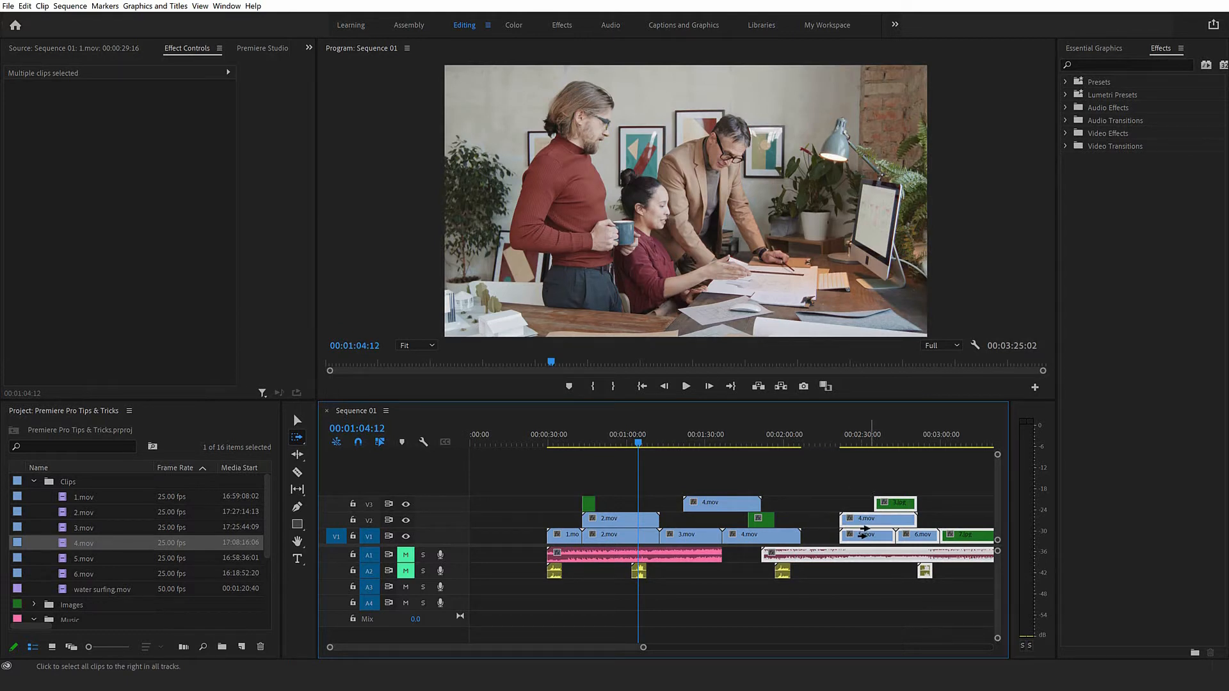
{"action": "left_click_drag", "start_coordinate": [861, 525], "coordinate": [822, 526]}
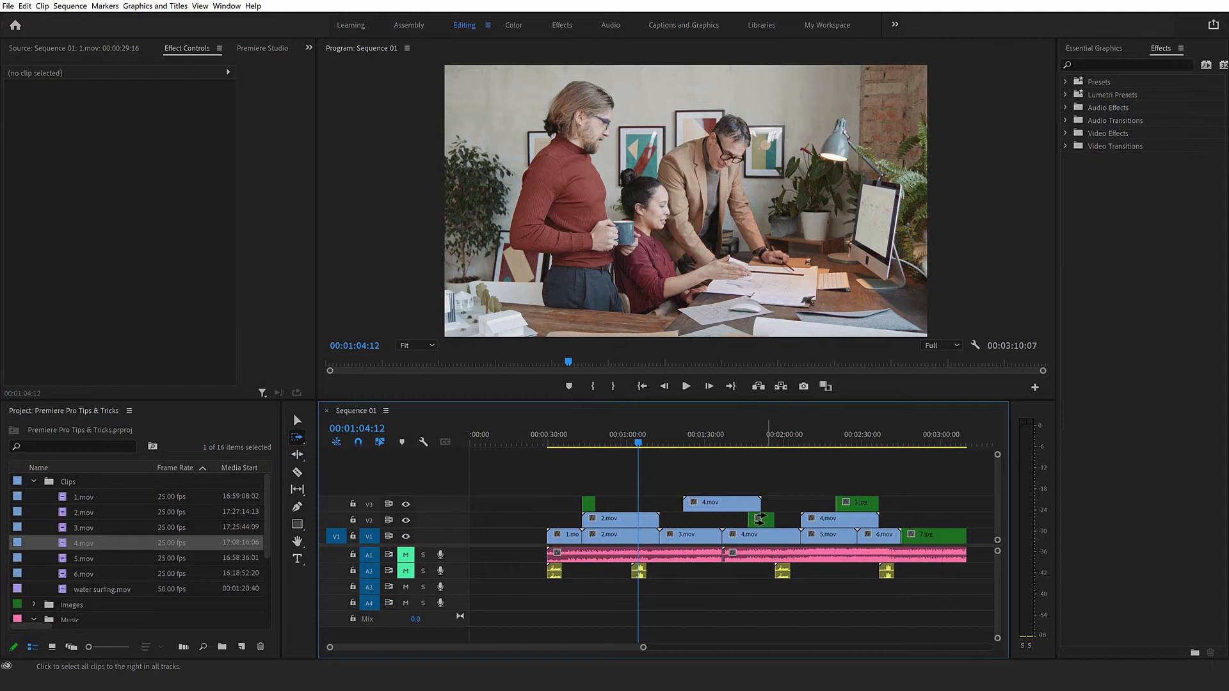
{"action": "left_click_drag", "start_coordinate": [759, 519], "coordinate": [802, 524]}
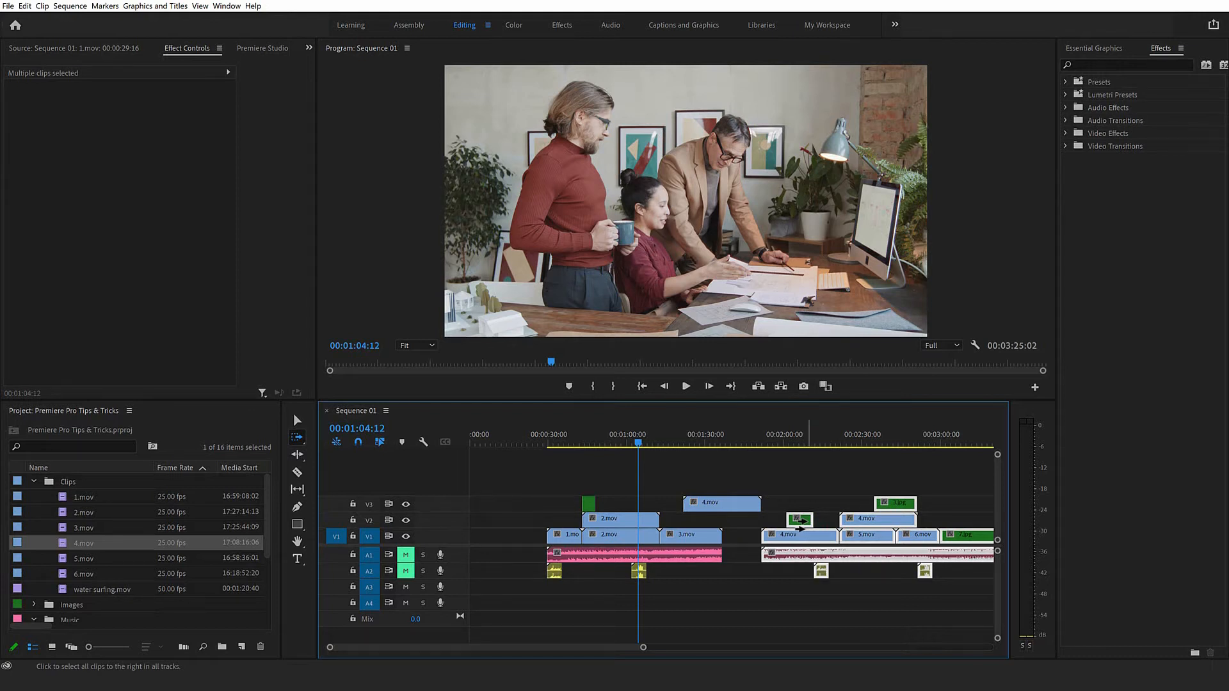
- Using Track Select Backward, move all clips from V1's second-half 4.mov and everything before it about 11 seconds earlier
{"action": "key", "text": "shift+a"}
{"action": "left_click", "coordinate": [755, 467]}
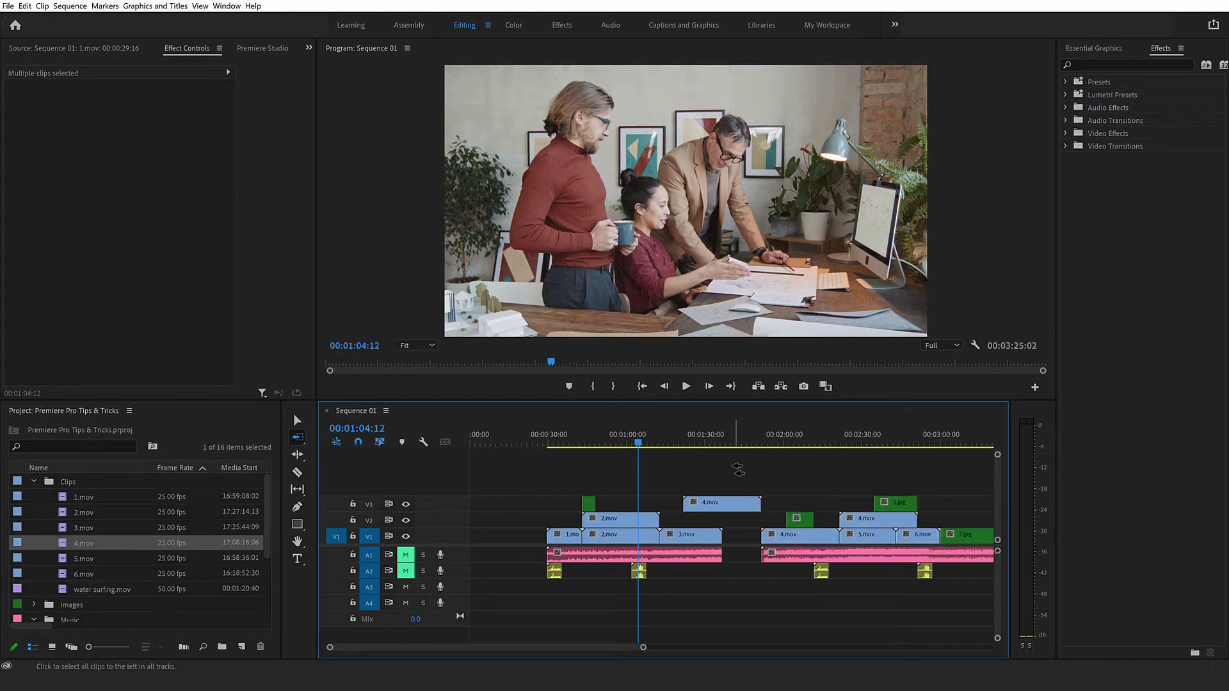
{"action": "left_click_drag", "start_coordinate": [792, 518], "coordinate": [776, 533]}
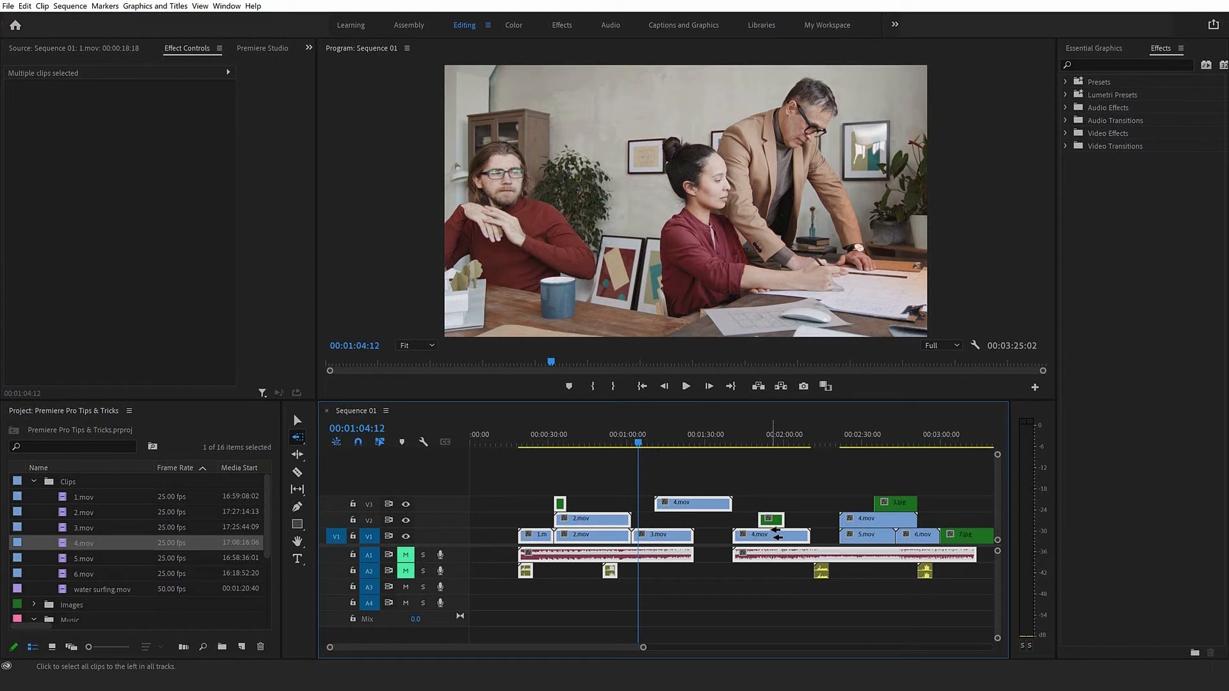
{"action": "left_click", "coordinate": [302, 436]}
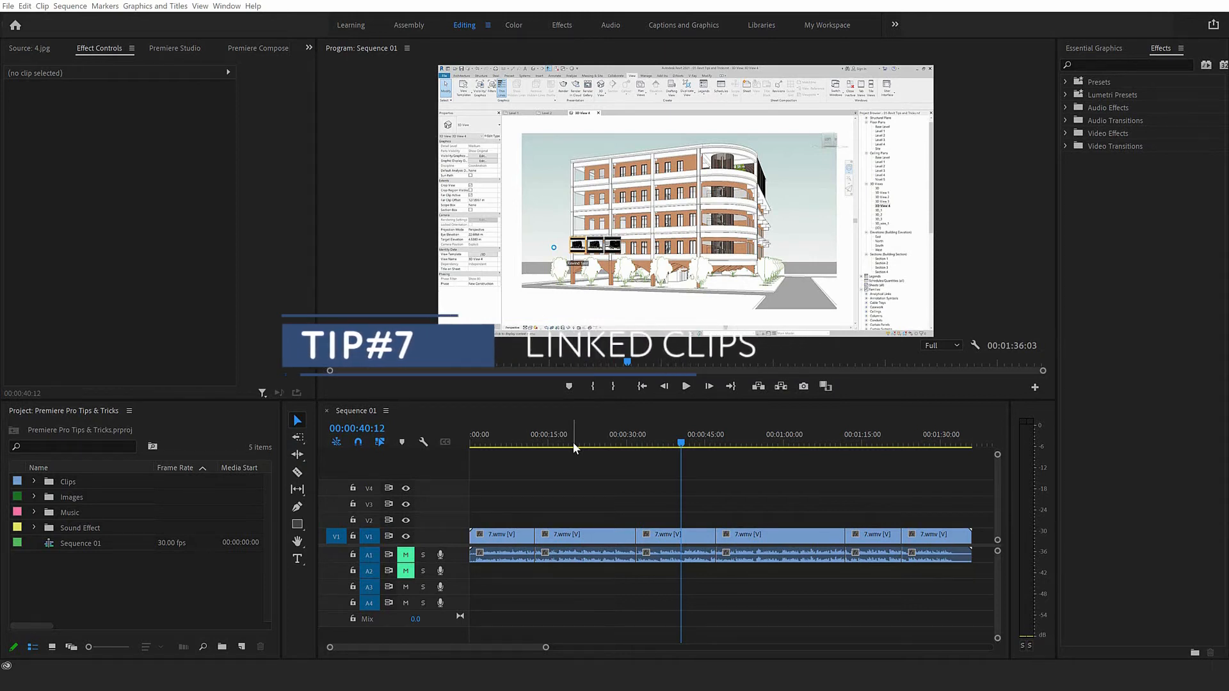
- Select several linked 7.wmv clips one at a time to check their video and audio pairing, and move the playhead to 00:00:55:17
{"action": "left_click", "coordinate": [574, 556]}
{"action": "left_click", "coordinate": [694, 539]}
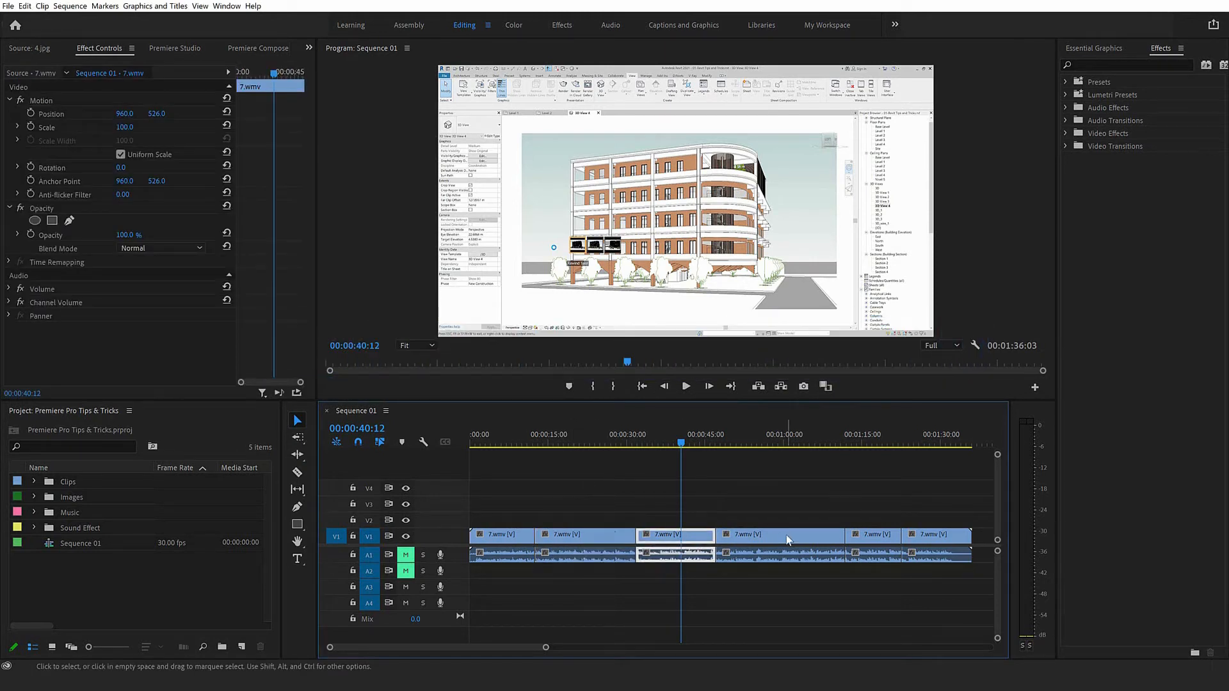
{"action": "left_click", "coordinate": [788, 537]}
{"action": "left_click_drag", "start_coordinate": [683, 448], "coordinate": [760, 448]}
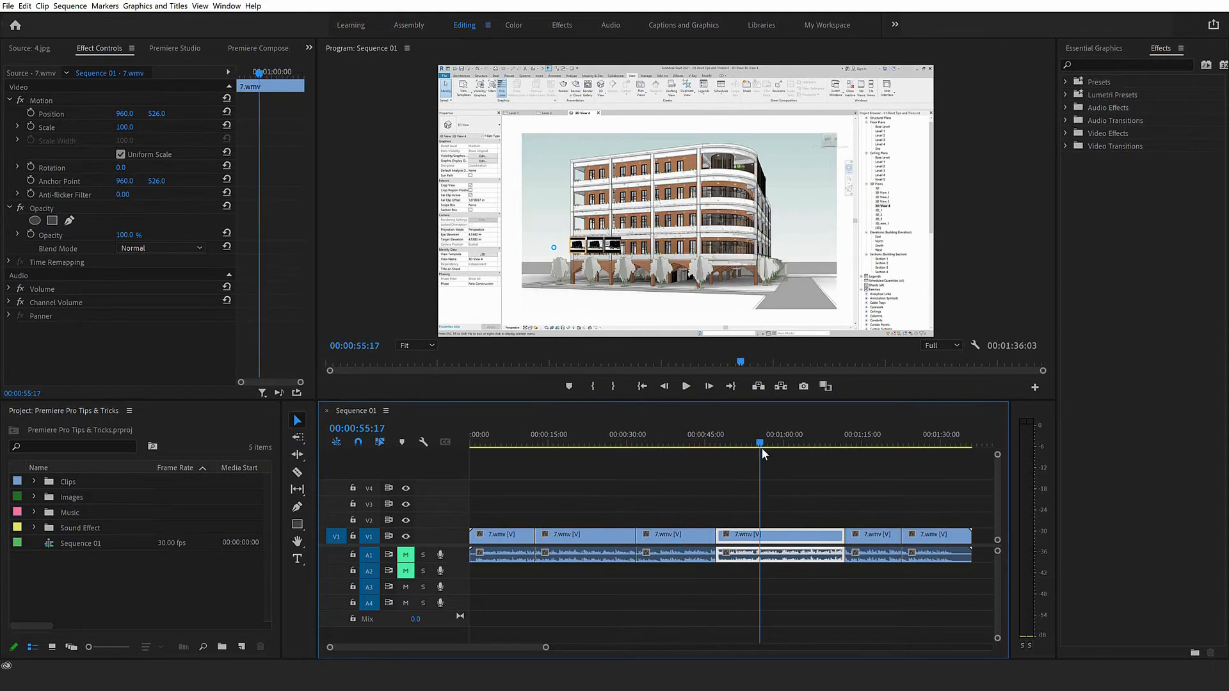
{"action": "right_click", "coordinate": [845, 539]}
{"action": "left_click", "coordinate": [858, 604]}
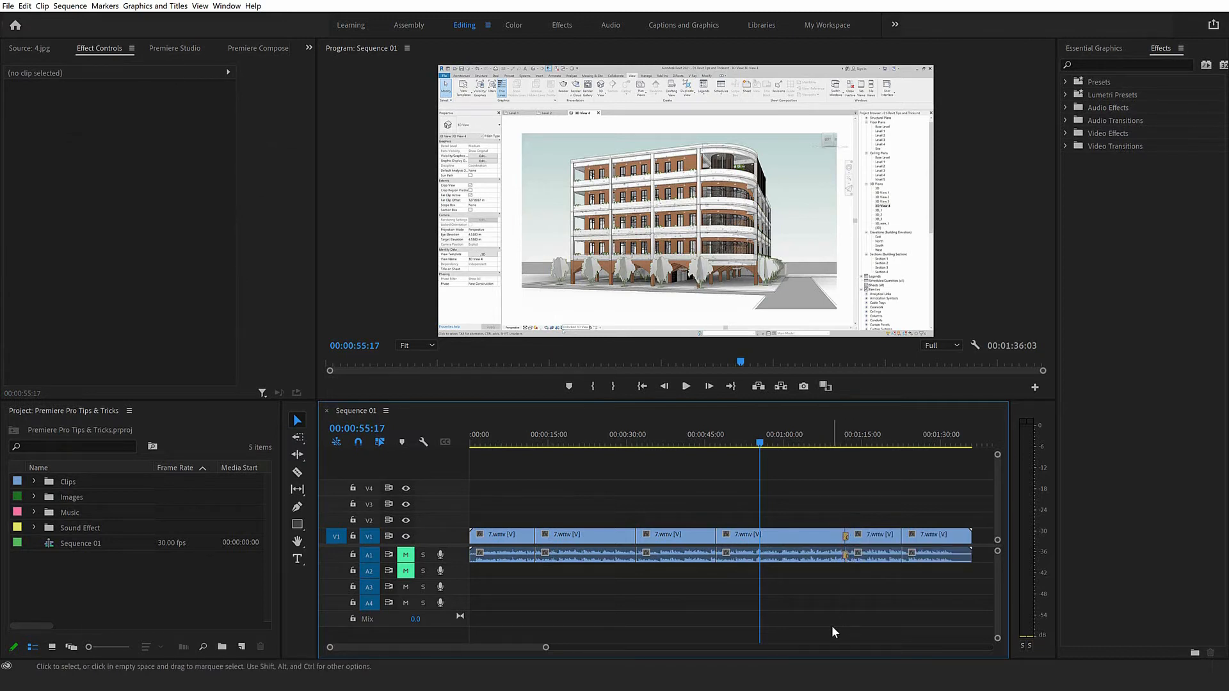
{"action": "left_click", "coordinate": [845, 554]}
{"action": "key", "text": "Delete"}
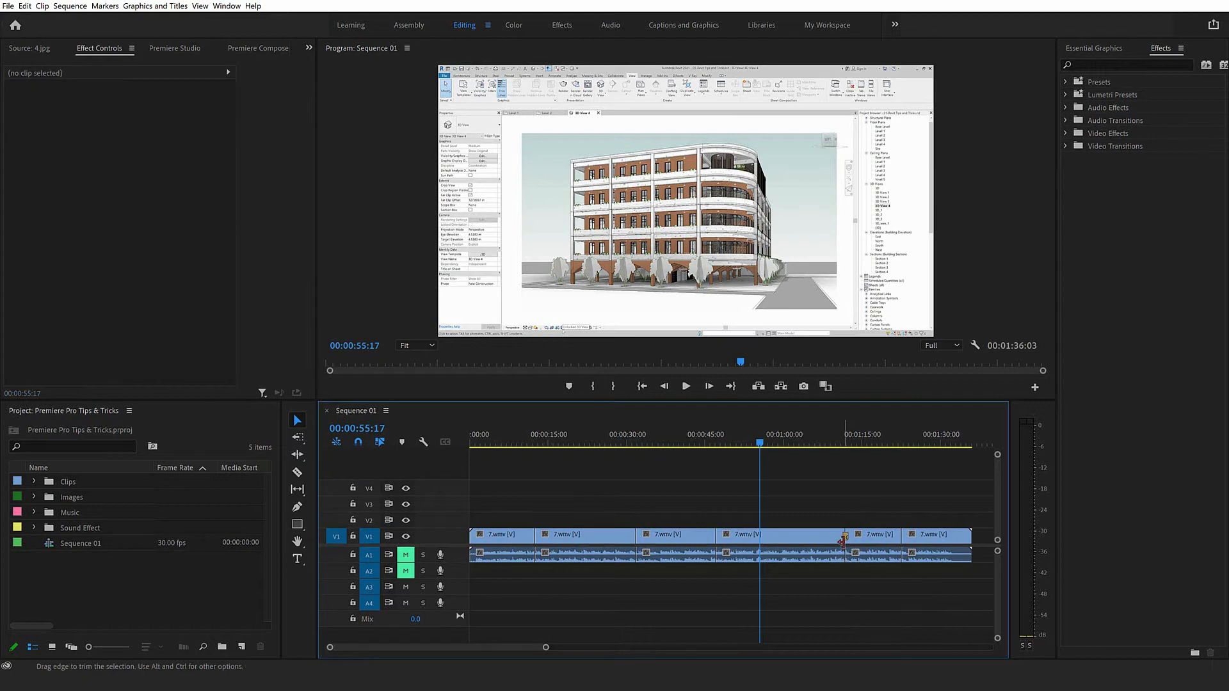
{"action": "left_click", "coordinate": [848, 536]}
{"action": "key", "text": "Delete"}
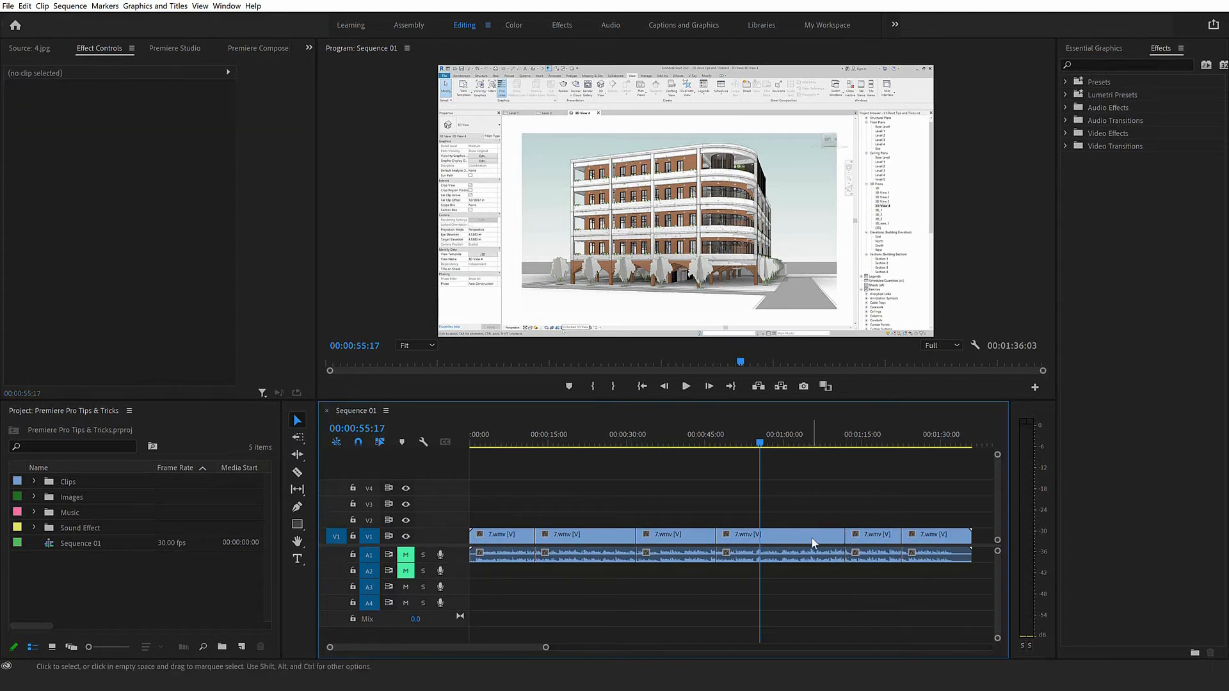
- With Linked Selection turned off, try shifting only the last 7.wmv clip's video 3:20 later on V1, and undo the move
{"action": "left_click", "coordinate": [807, 532]}
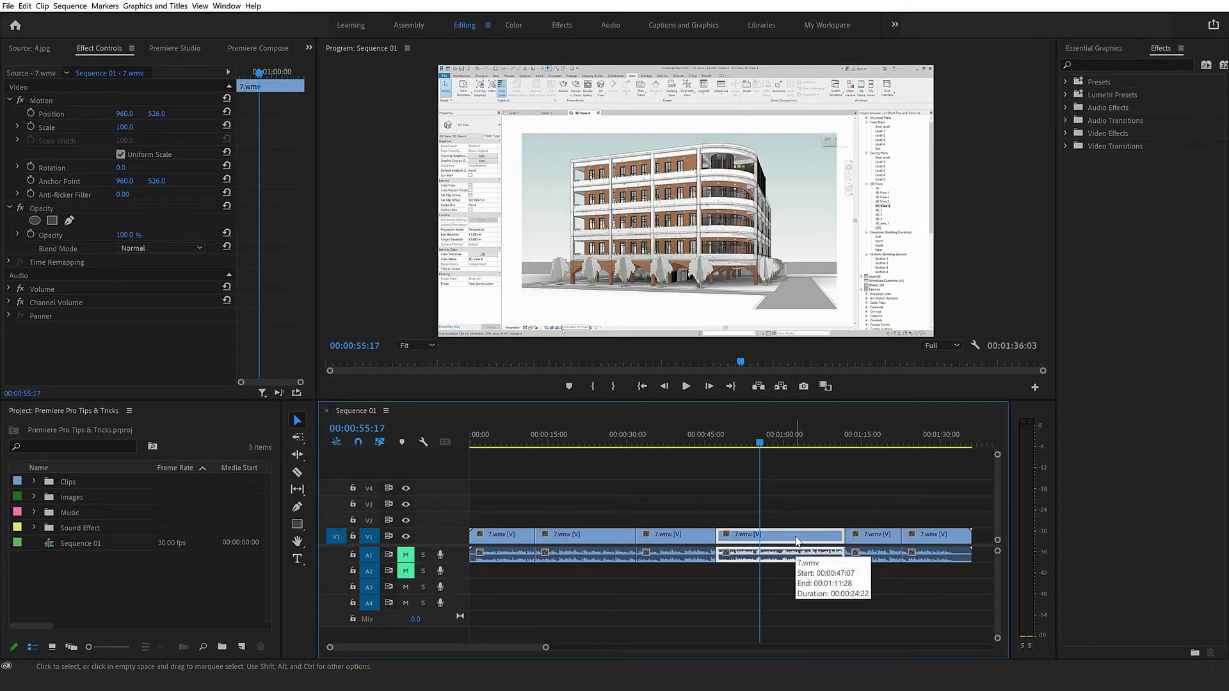
{"action": "left_click", "coordinate": [380, 442]}
{"action": "left_click", "coordinate": [836, 532]}
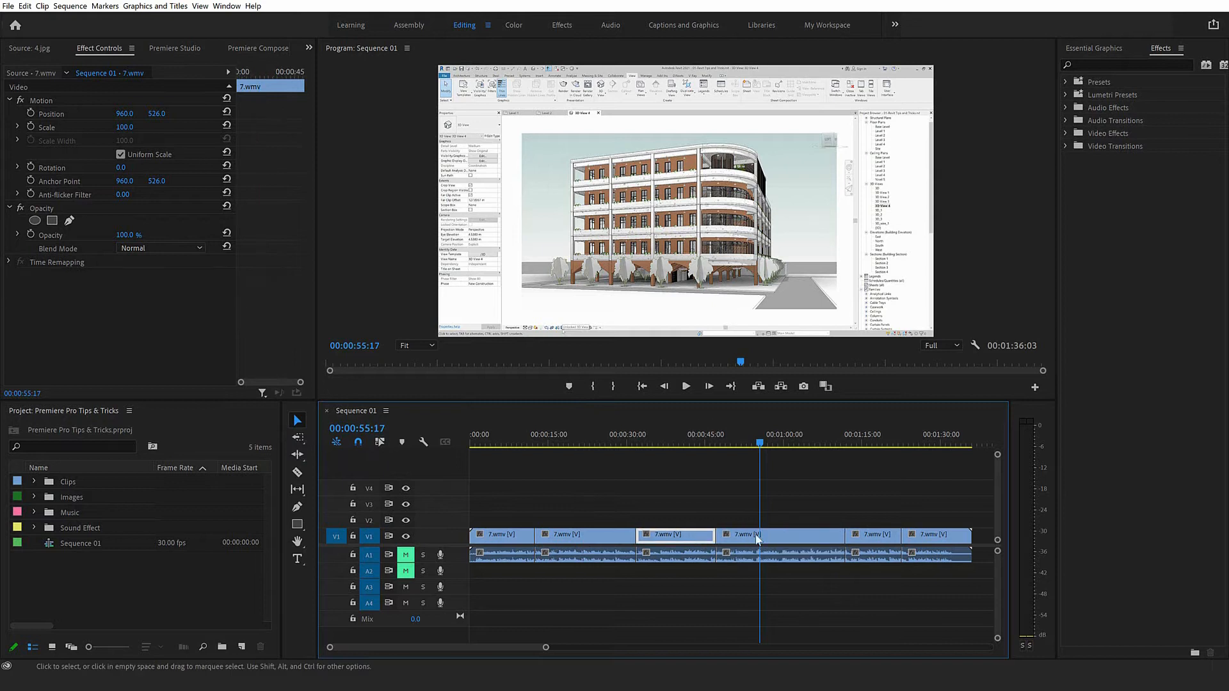
{"action": "left_click", "coordinate": [935, 535]}
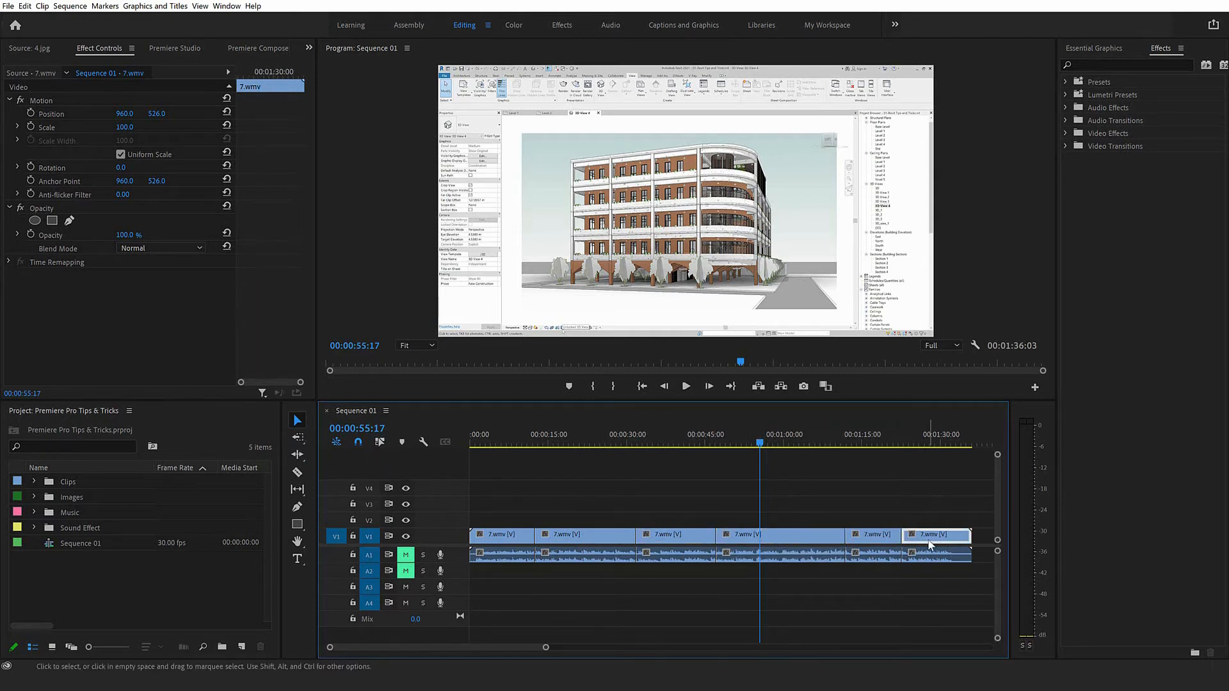
{"action": "left_click_drag", "start_coordinate": [941, 538], "coordinate": [959, 538]}
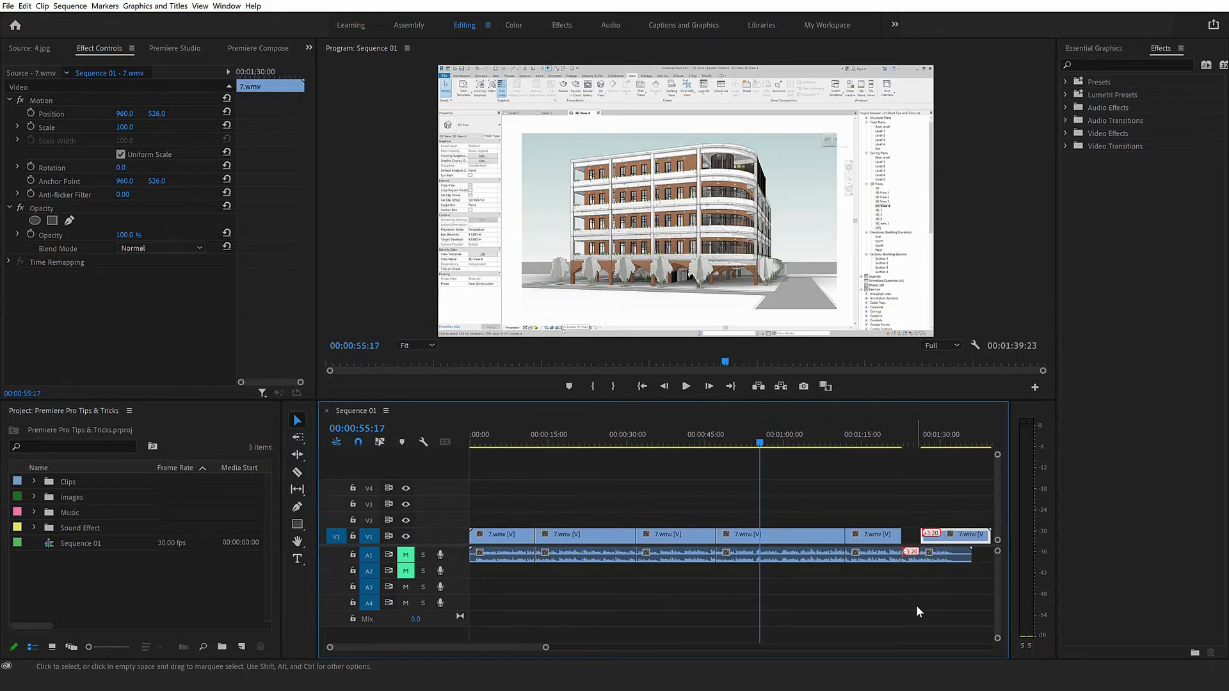
{"action": "key", "text": "ctrl+z"}
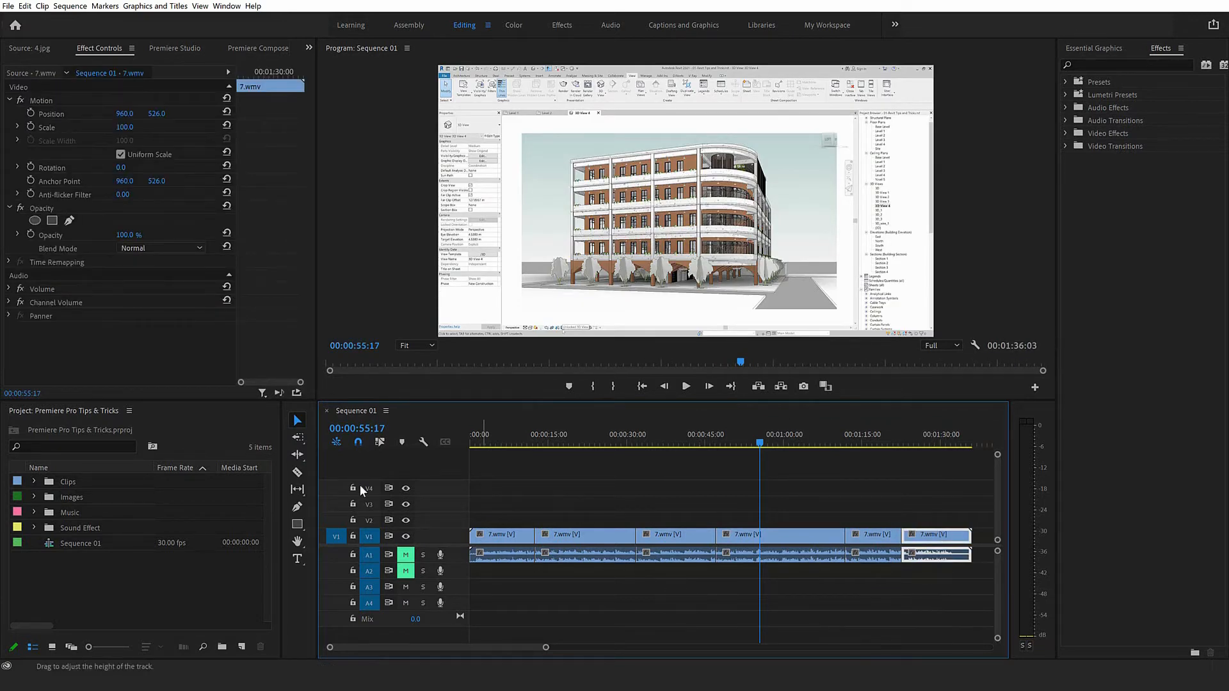
- Unlink the video and audio of the third 7.wmv clip and select each part separately
{"action": "left_click", "coordinate": [695, 538]}
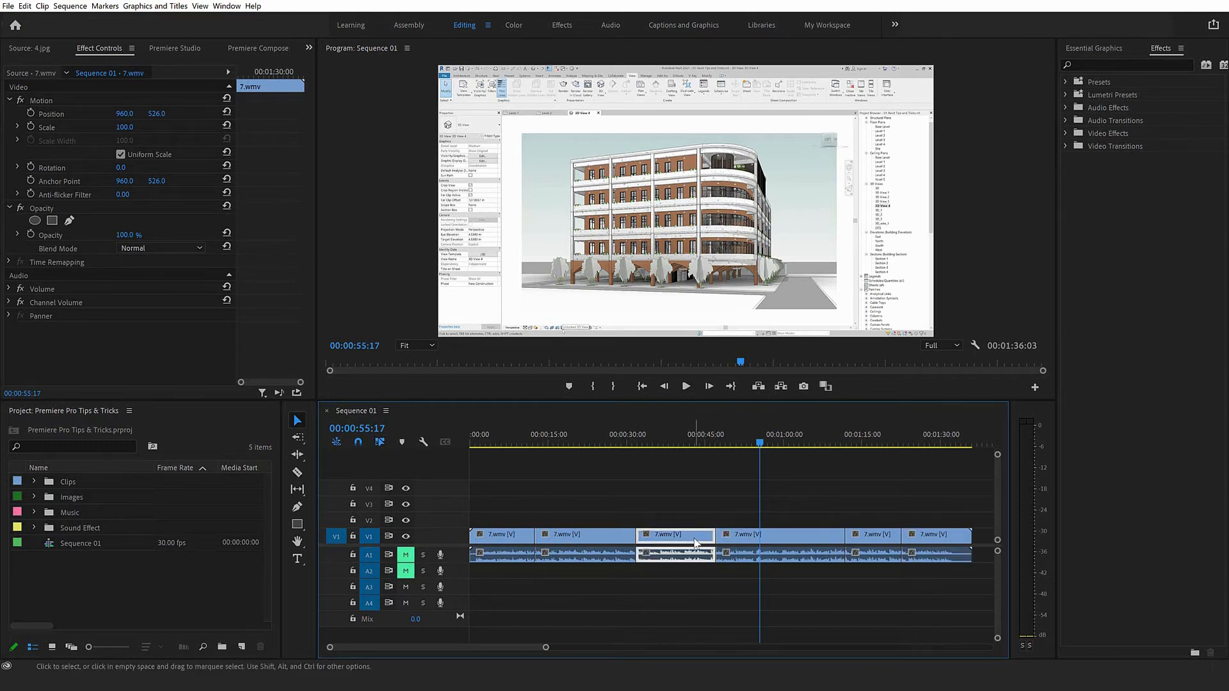
{"action": "right_click", "coordinate": [694, 539]}
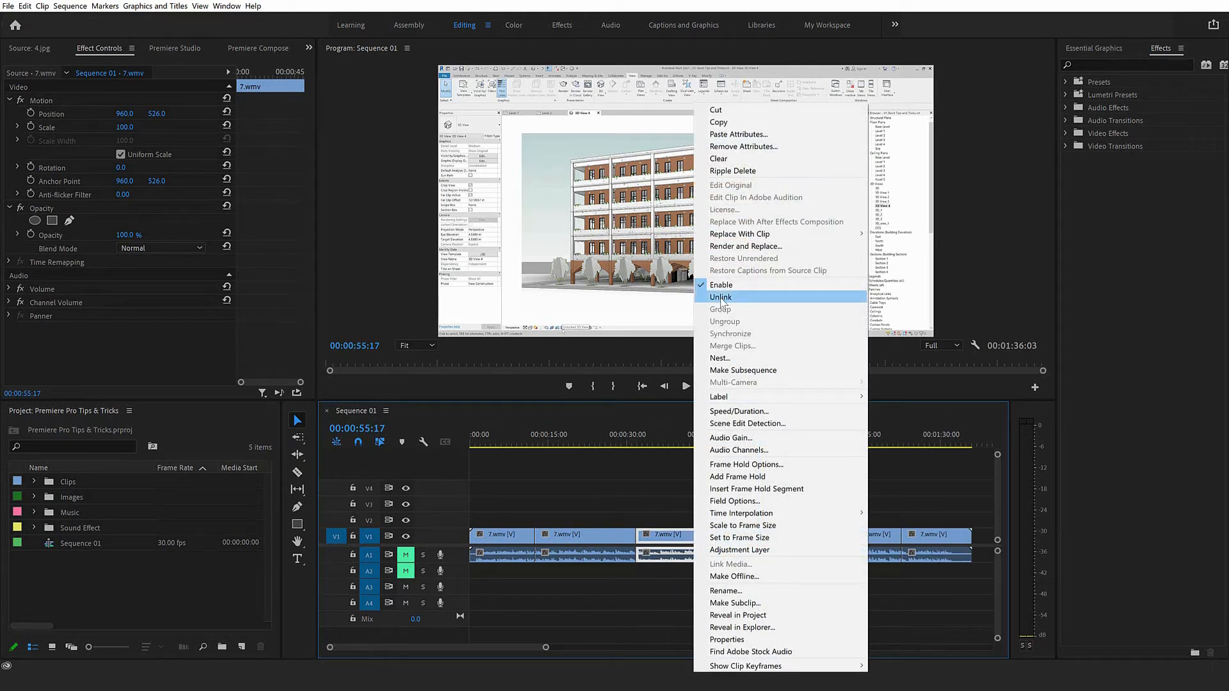
{"action": "left_click", "coordinate": [720, 297]}
{"action": "left_click", "coordinate": [674, 556]}
{"action": "left_click", "coordinate": [677, 537]}
{"action": "left_click", "coordinate": [672, 559]}
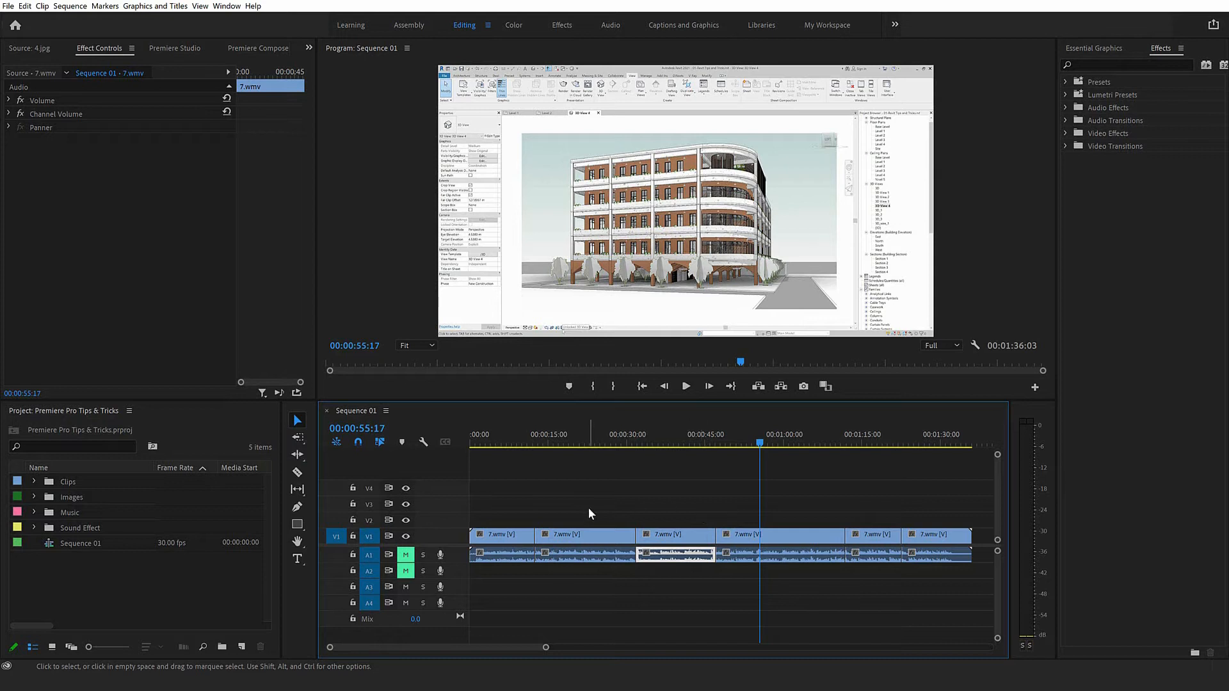
- Select only the video or only the audio of individual linked 7.wmv clips, leaving the clips linked
{"action": "left_click", "coordinate": [503, 536]}
{"action": "left_click", "coordinate": [505, 501]}
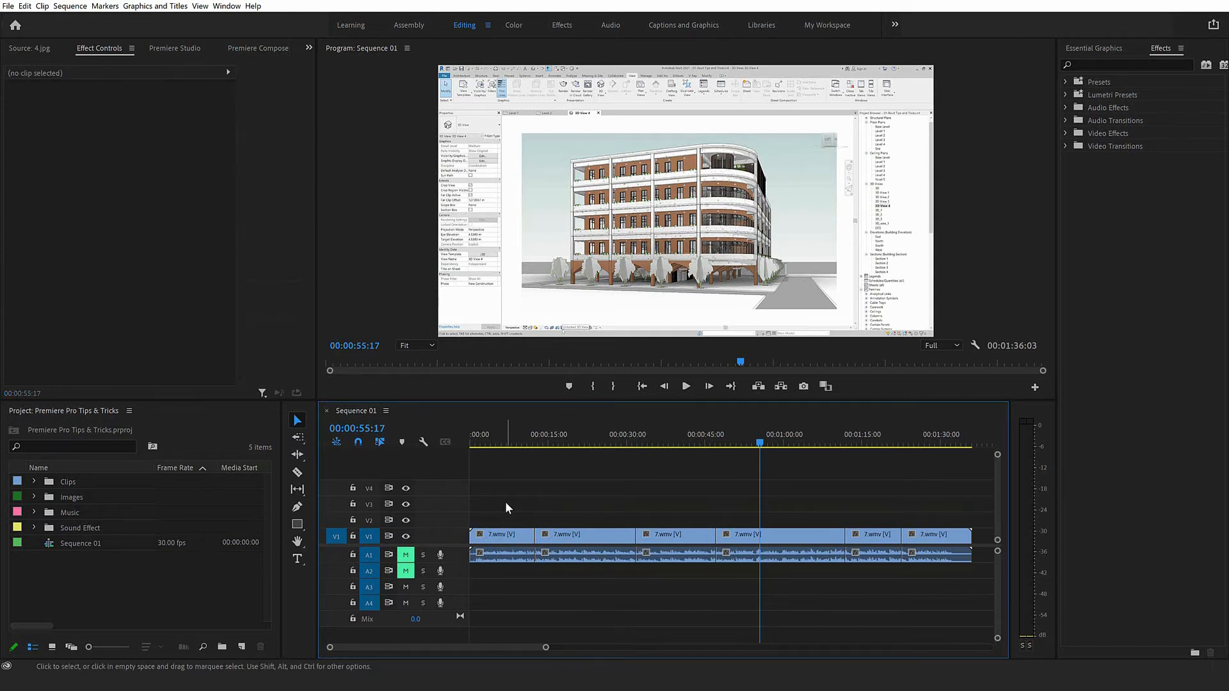
{"action": "left_click", "coordinate": [507, 541]}
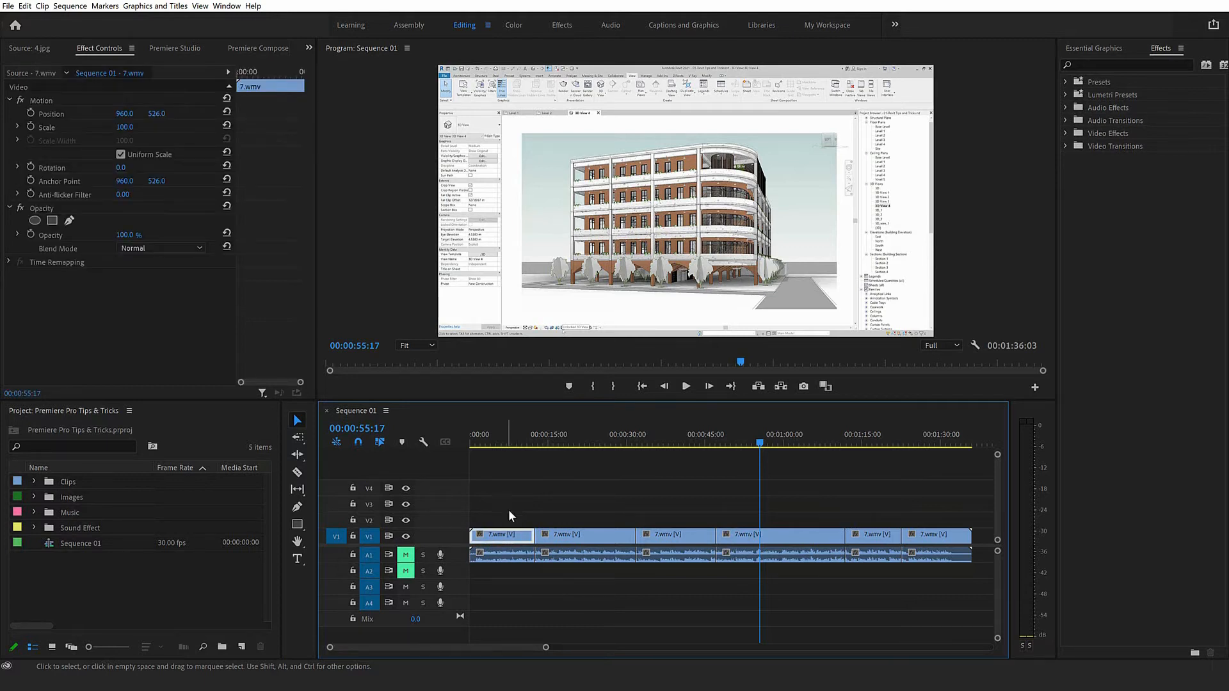
{"action": "left_click", "coordinate": [503, 522]}
{"action": "left_click", "coordinate": [499, 556]}
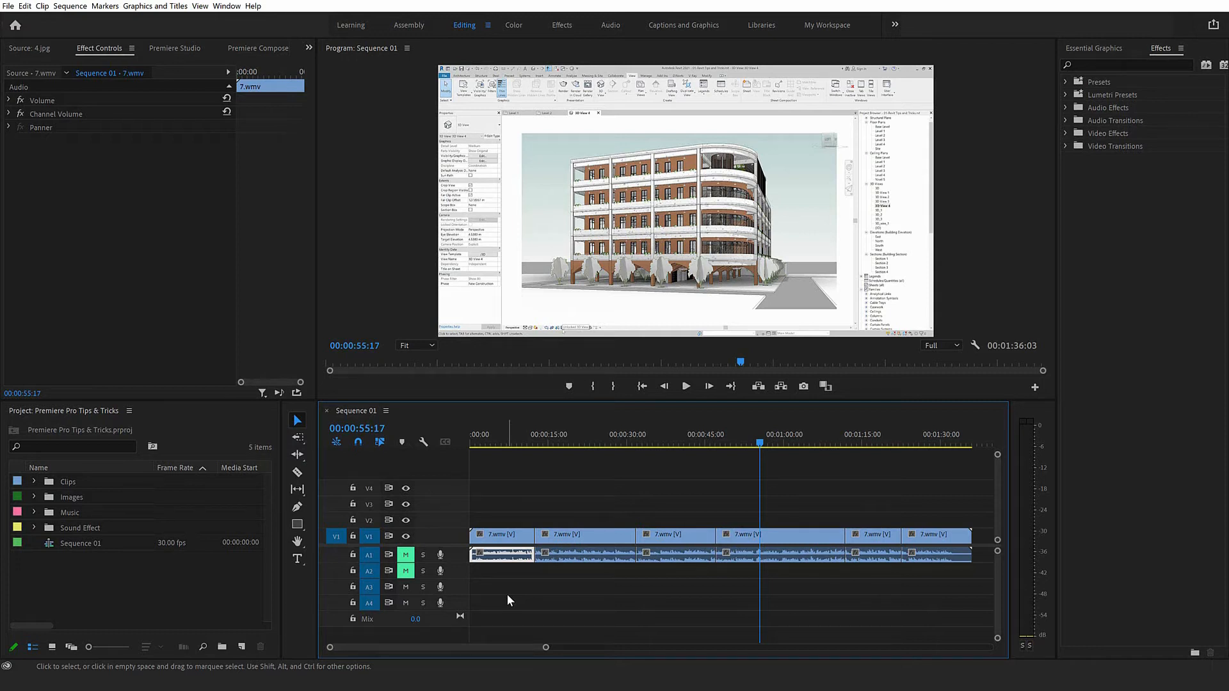
{"action": "key", "text": "alt"}
{"action": "left_click", "coordinate": [571, 532], "text": "alt"}
{"action": "left_click", "coordinate": [669, 556], "text": "alt"}
- Select just the audio of the fourth, second and first 7.wmv clips together, and clear the selection
{"action": "left_click", "coordinate": [755, 555], "text": "alt"}
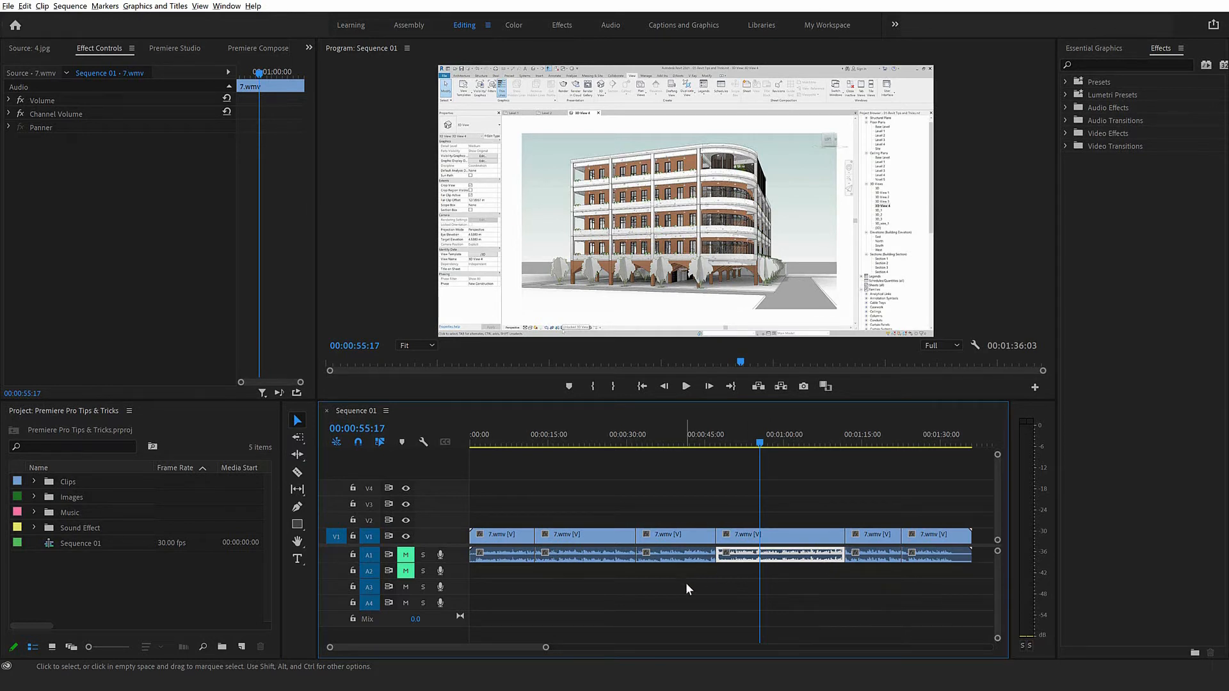
{"action": "left_click", "coordinate": [578, 556], "text": "alt+shift"}
{"action": "left_click", "coordinate": [515, 555], "text": "alt+shift"}
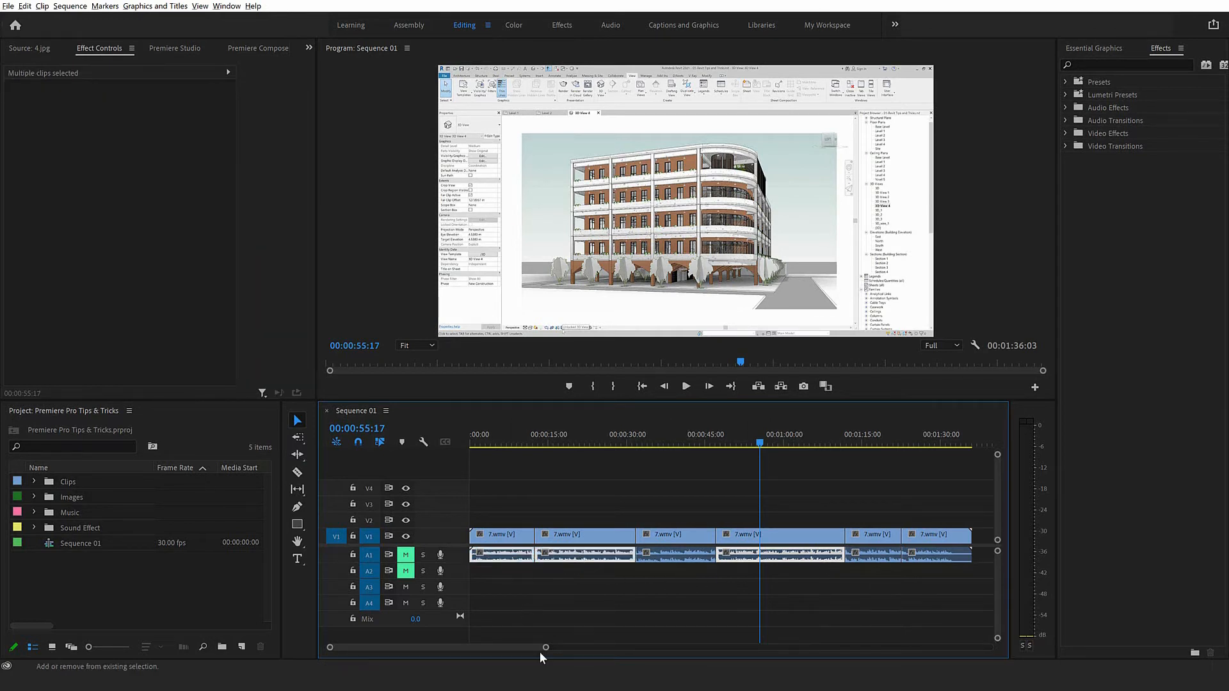
{"action": "left_click", "coordinate": [592, 625]}
- Select just the video of the first, third, fourth and fifth 7.wmv clips together, and clear the selection
{"action": "left_click", "coordinate": [507, 539]}
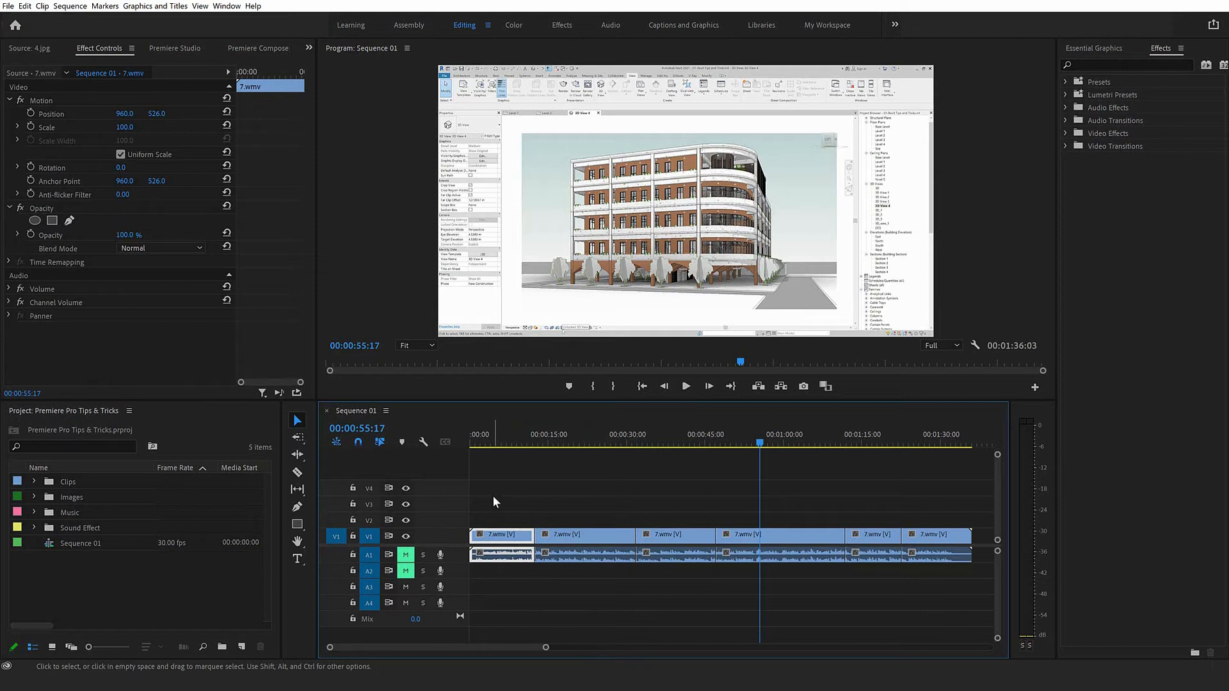
{"action": "left_click", "coordinate": [493, 496]}
{"action": "left_click", "coordinate": [491, 538], "text": "alt"}
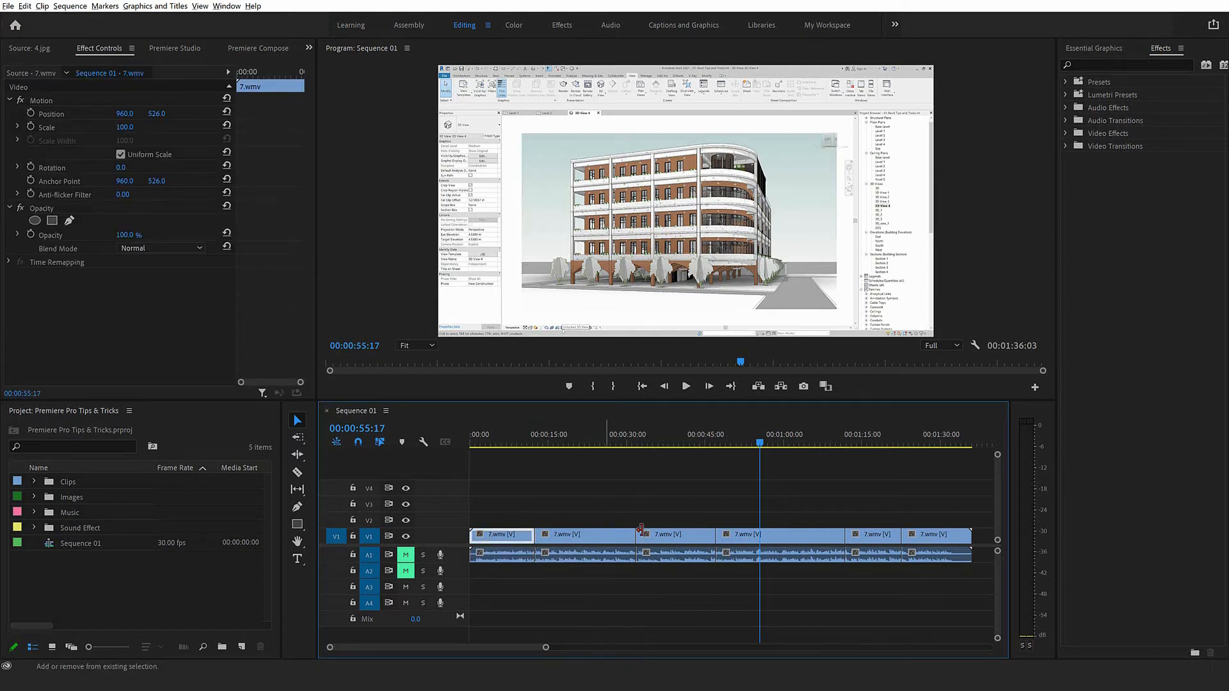
{"action": "left_click", "coordinate": [681, 536], "text": "alt+shift"}
{"action": "left_click", "coordinate": [784, 536], "text": "alt+shift"}
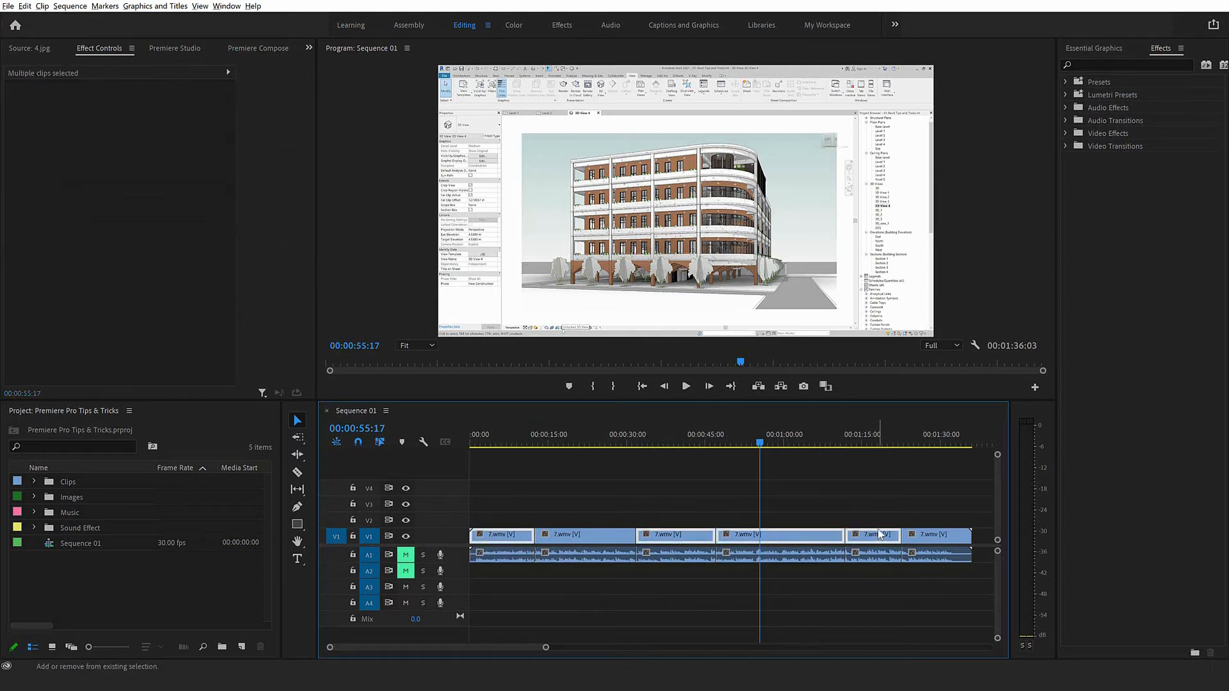
{"action": "left_click", "coordinate": [876, 531], "text": "alt+shift"}
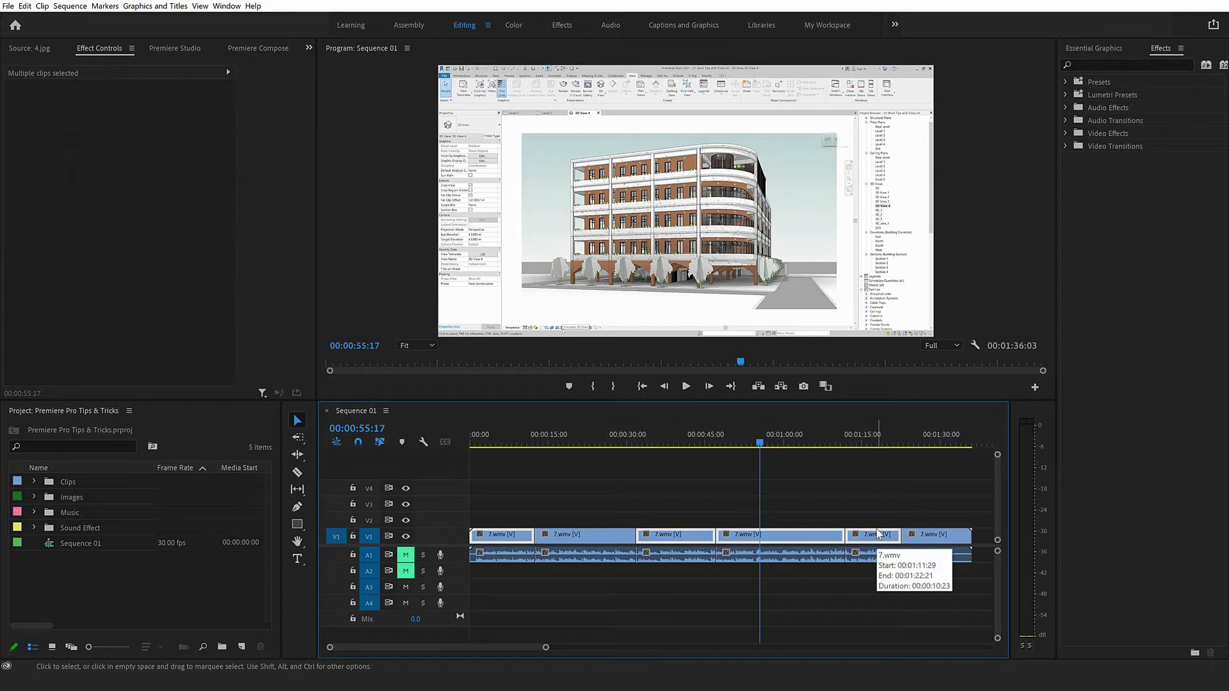
{"action": "left_click", "coordinate": [643, 513]}
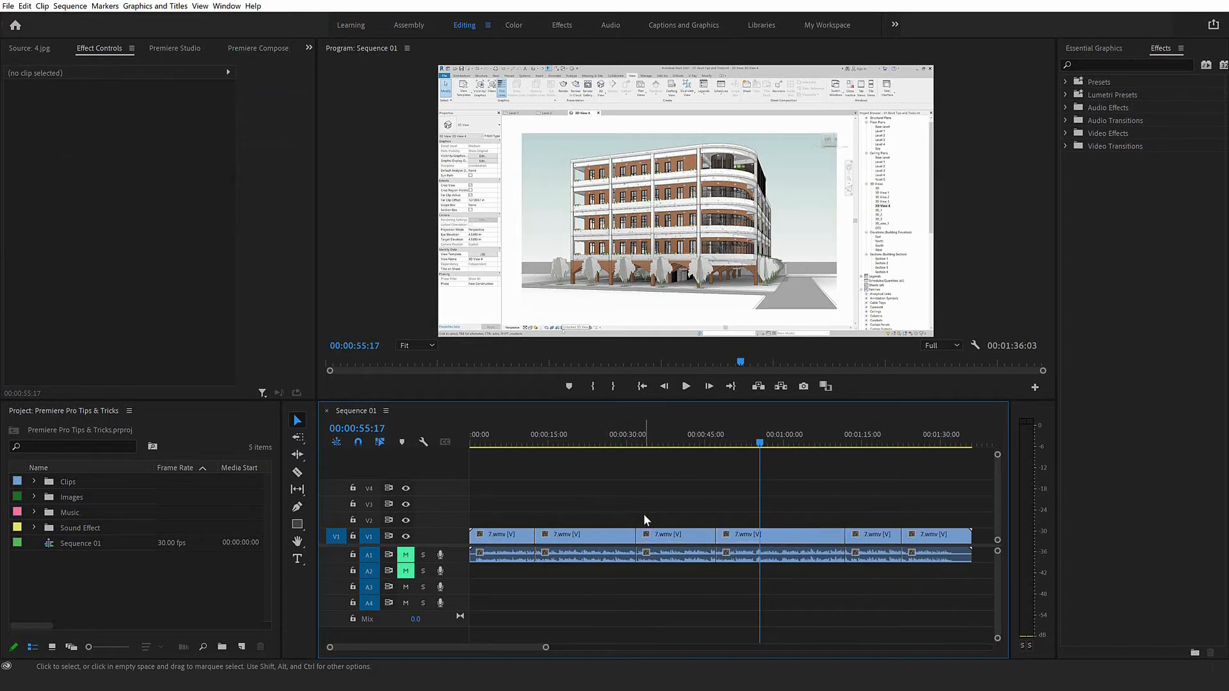
- Nudge only the second 7.wmv clip's video upward track by track past V3, and lower it again by the same number of tracks
{"action": "left_click", "coordinate": [592, 531]}
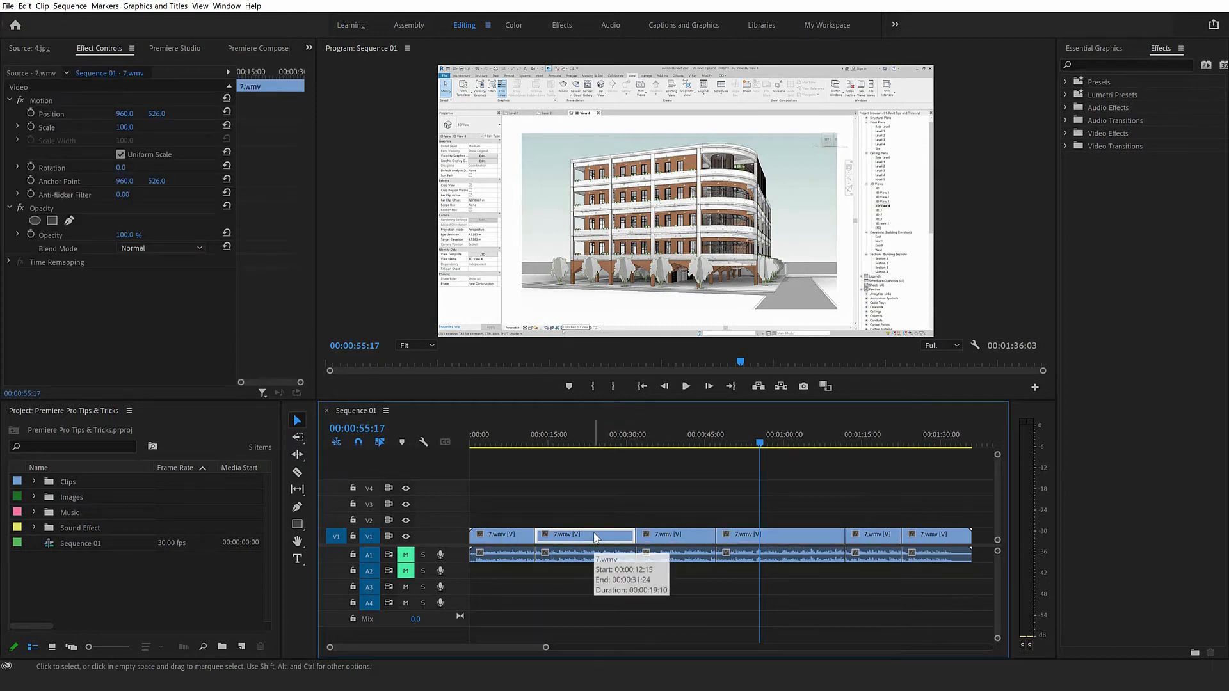
{"action": "key", "text": "alt+Up"}
{"action": "key", "text": "alt+Up"}
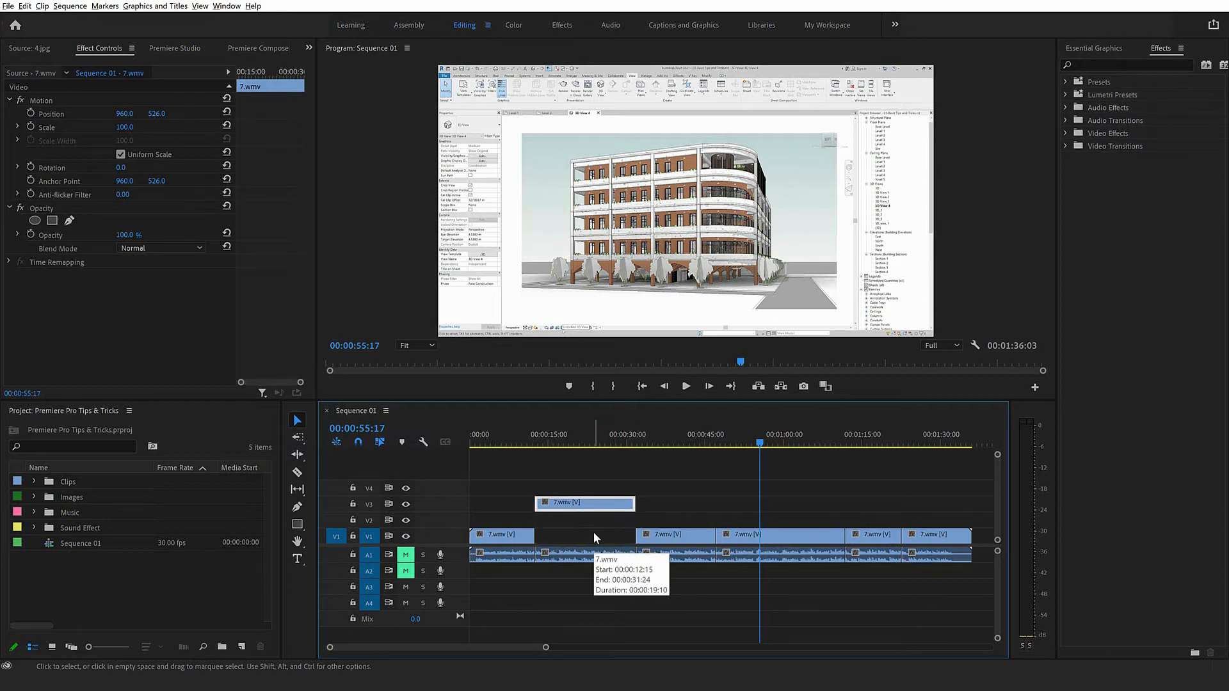
{"action": "key", "text": "alt+Up"}
{"action": "key", "text": "alt+Up"}
{"action": "key", "text": "alt+Down"}
{"action": "key", "text": "alt+Down"}
{"action": "key", "text": "alt+Down"}
{"action": "key", "text": "alt+Down"}
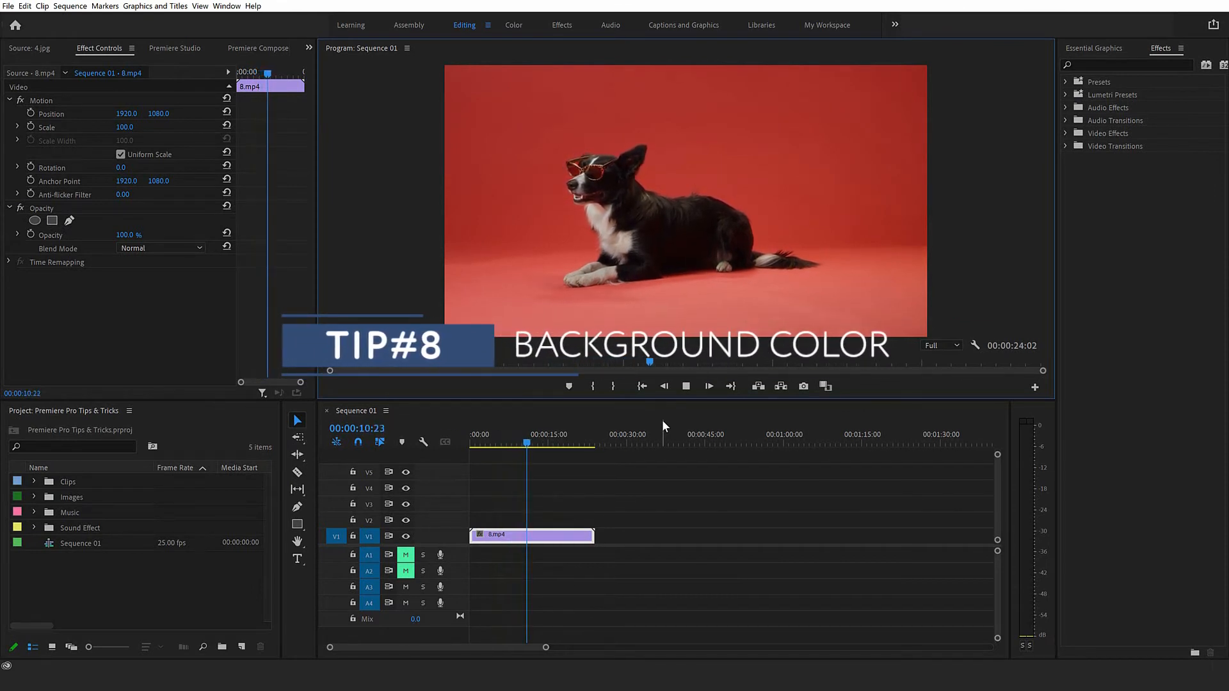
- Stop playback, search the effects for "cha" and apply the Change to Color effect to 8.mp4 on V1
{"action": "key", "text": "space"}
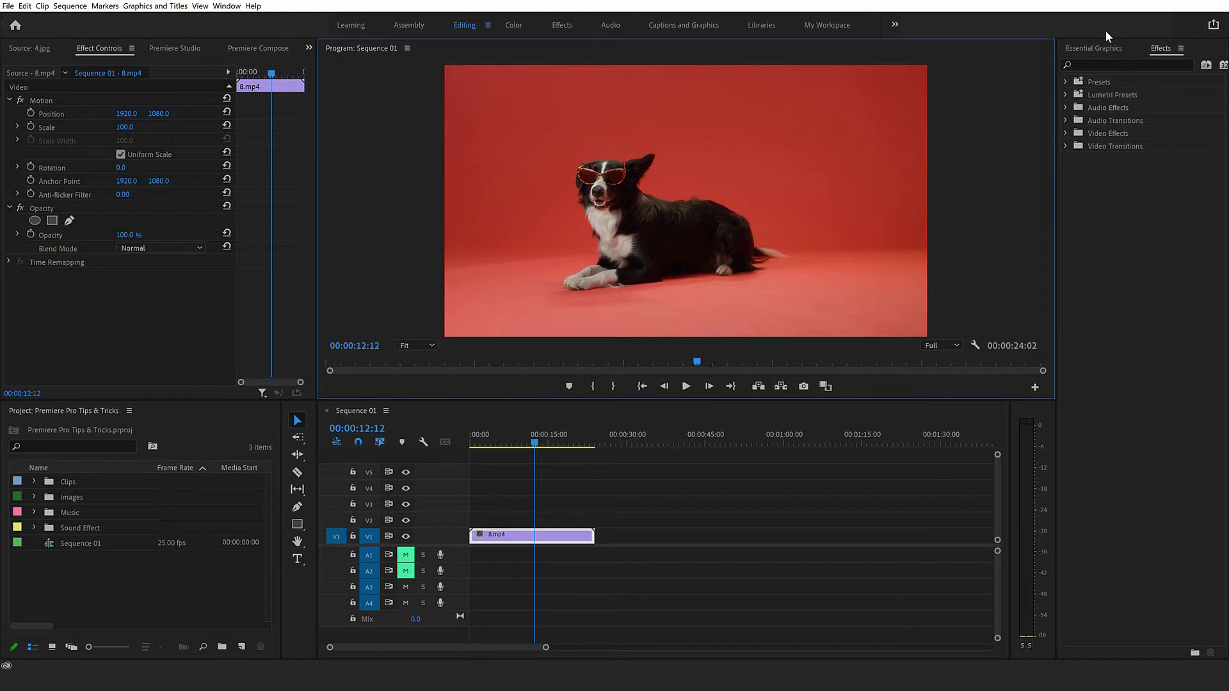
{"action": "left_click", "coordinate": [1102, 64]}
{"action": "type", "text": "cha"}
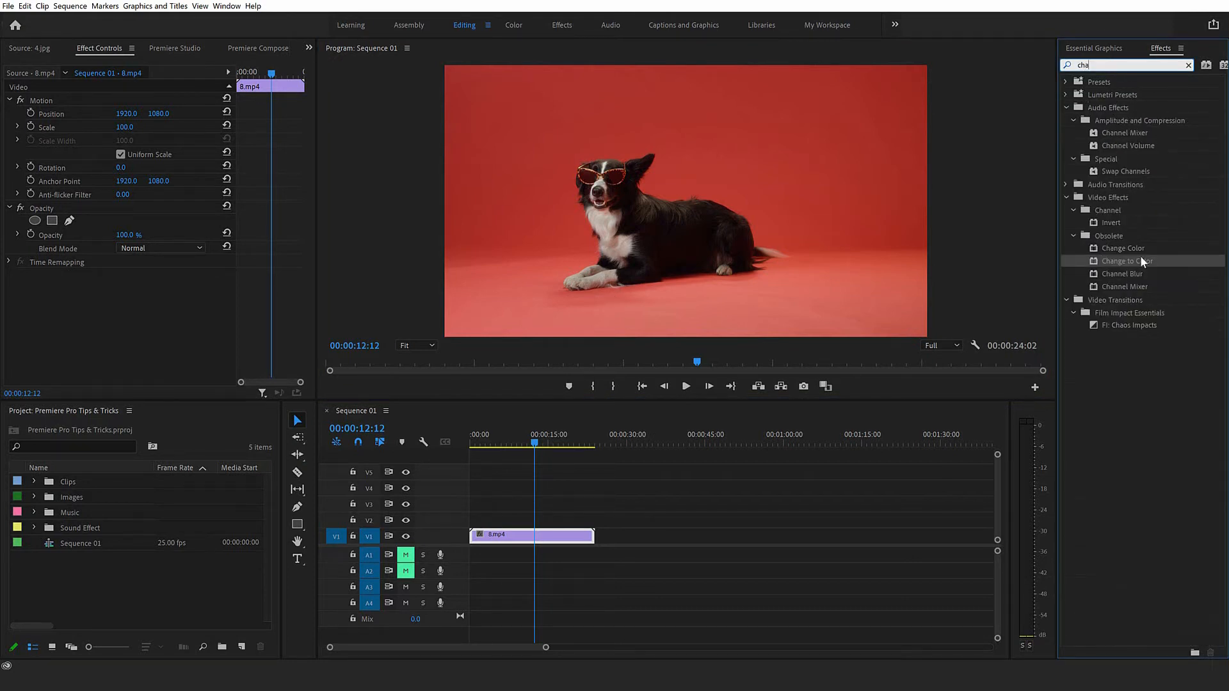
{"action": "left_click_drag", "start_coordinate": [1142, 261], "coordinate": [554, 539]}
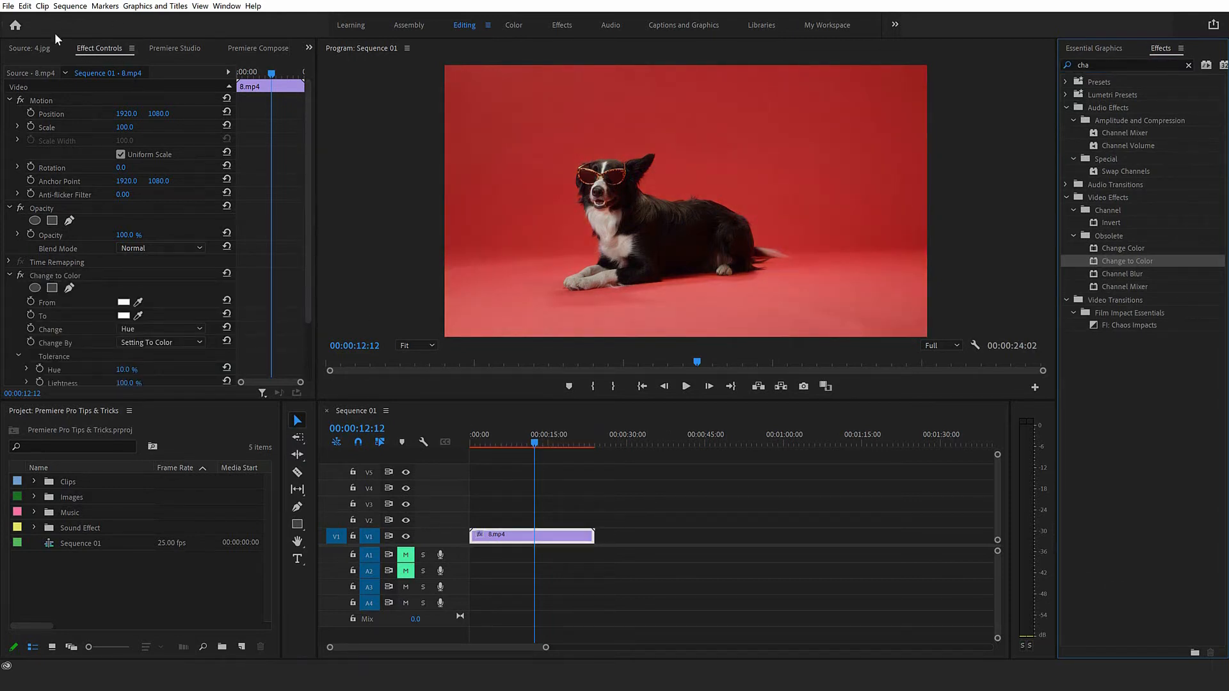
- Sample the red background as the From colour of 8.mp4's Change to Color effect
{"action": "scroll", "coordinate": [117, 63], "scroll_direction": "down", "scroll_amount": 5}
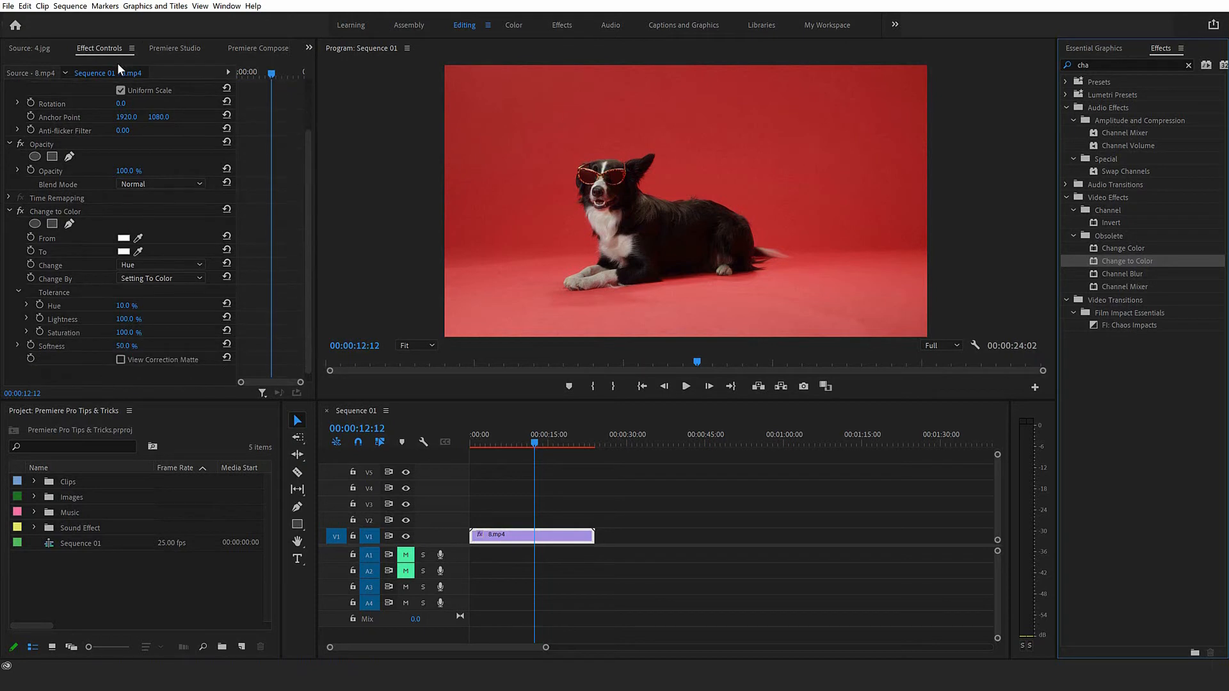
{"action": "left_click", "coordinate": [138, 240]}
{"action": "left_click", "coordinate": [505, 129]}
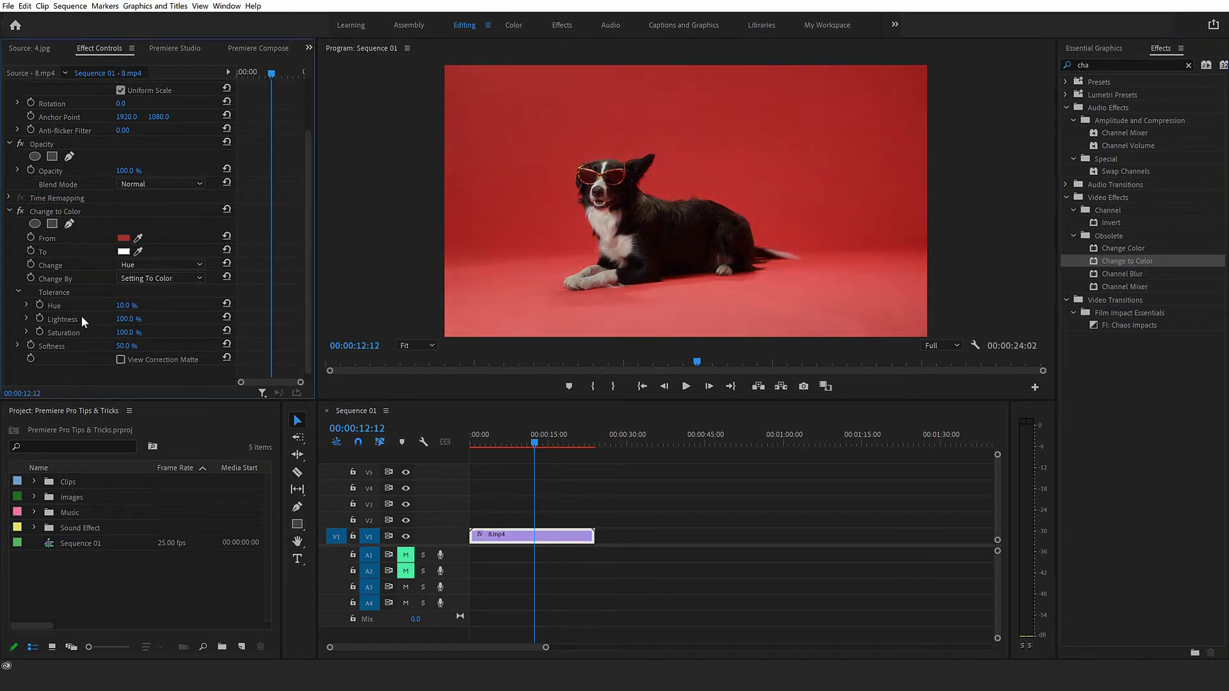
- Set the Change to Color effect's To colour to teal blue 2085A0
{"action": "left_click", "coordinate": [123, 252]}
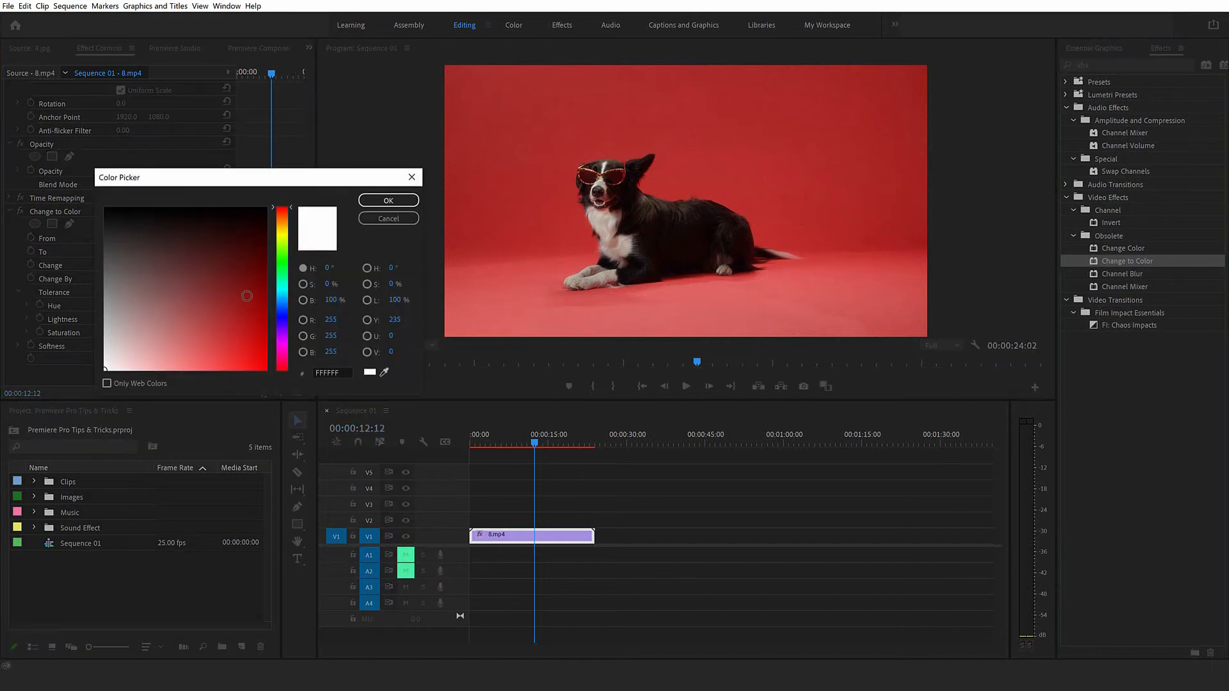
{"action": "left_click", "coordinate": [282, 276]}
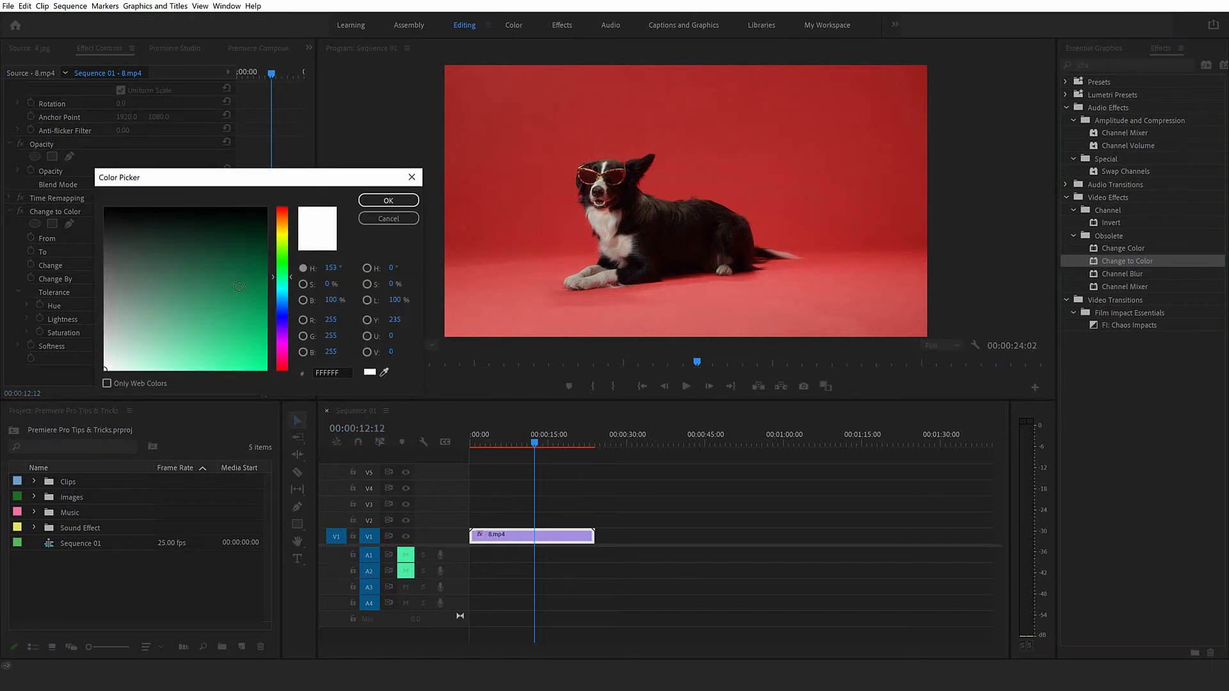
{"action": "left_click", "coordinate": [278, 294]}
{"action": "mouse_move", "coordinate": [247, 299]}
{"action": "left_mouse_down"}
{"action": "mouse_move", "coordinate": [225, 294]}
{"action": "mouse_move", "coordinate": [233, 309]}
{"action": "left_mouse_up"}
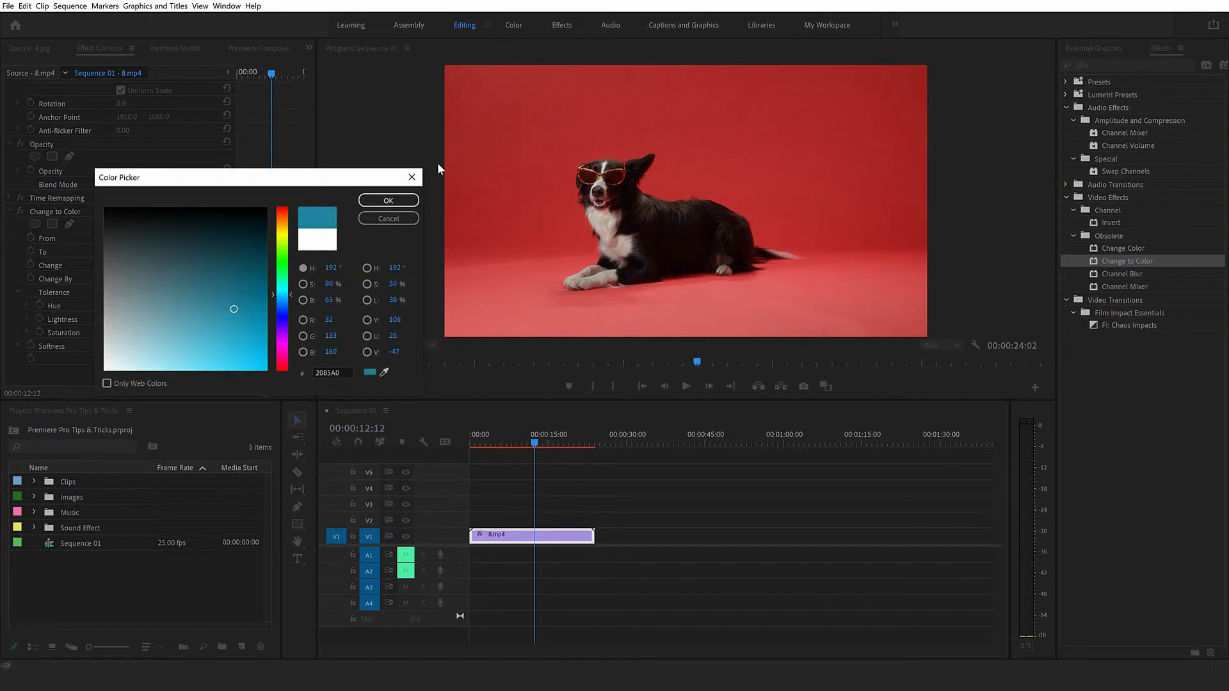
{"action": "left_click", "coordinate": [388, 200]}
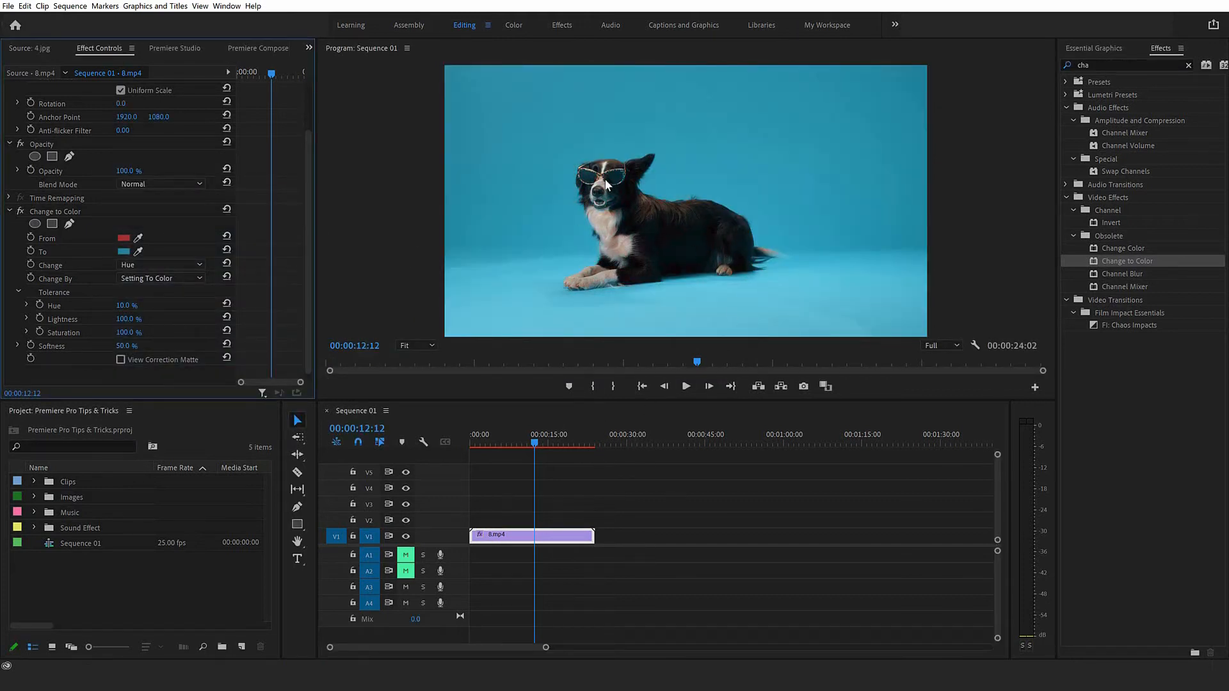
- Toggle the Change to Color effect off and on, set its Hue tolerance to 25%, and scrub through the clip
{"action": "left_click", "coordinate": [21, 210]}
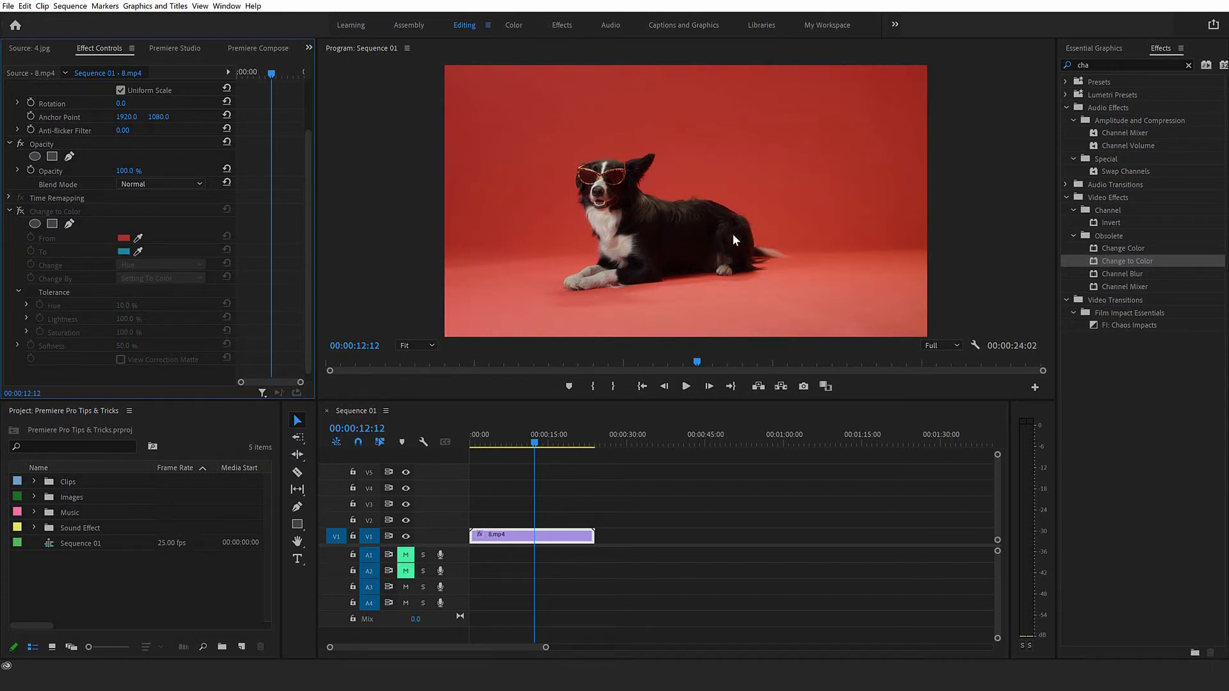
{"action": "left_click", "coordinate": [20, 210]}
{"action": "left_click", "coordinate": [124, 305]}
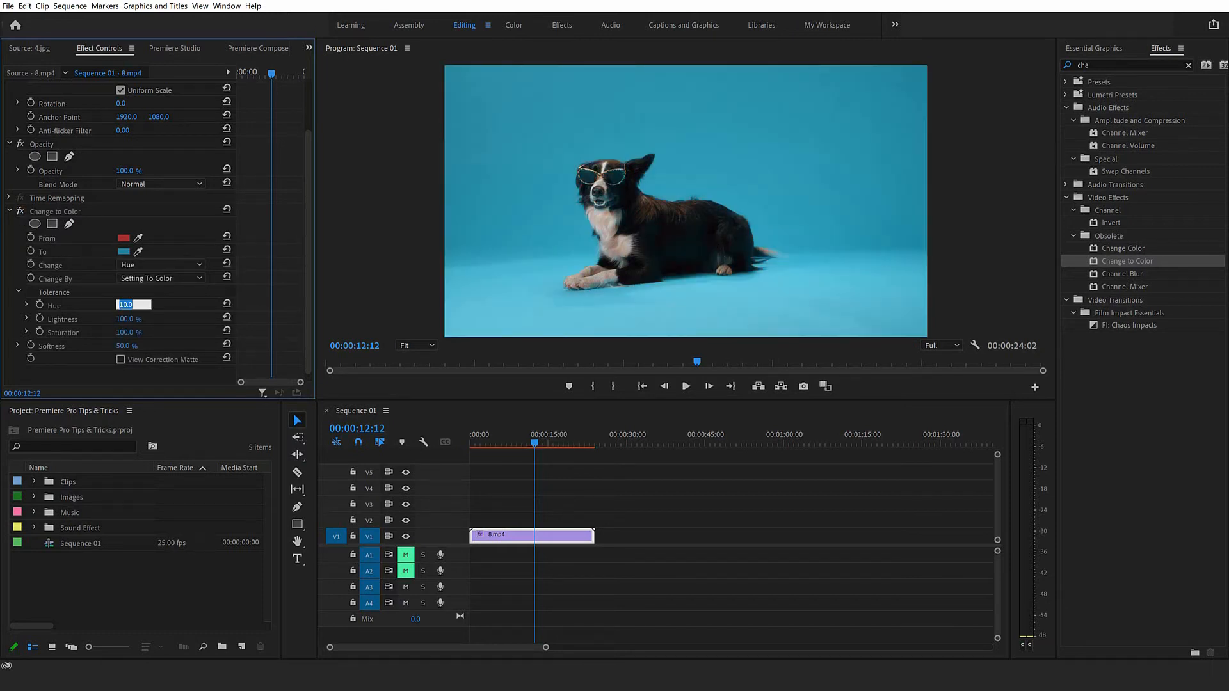
{"action": "type", "text": "25"}
{"action": "key", "text": "Return"}
{"action": "left_click_drag", "start_coordinate": [498, 439], "coordinate": [547, 440]}
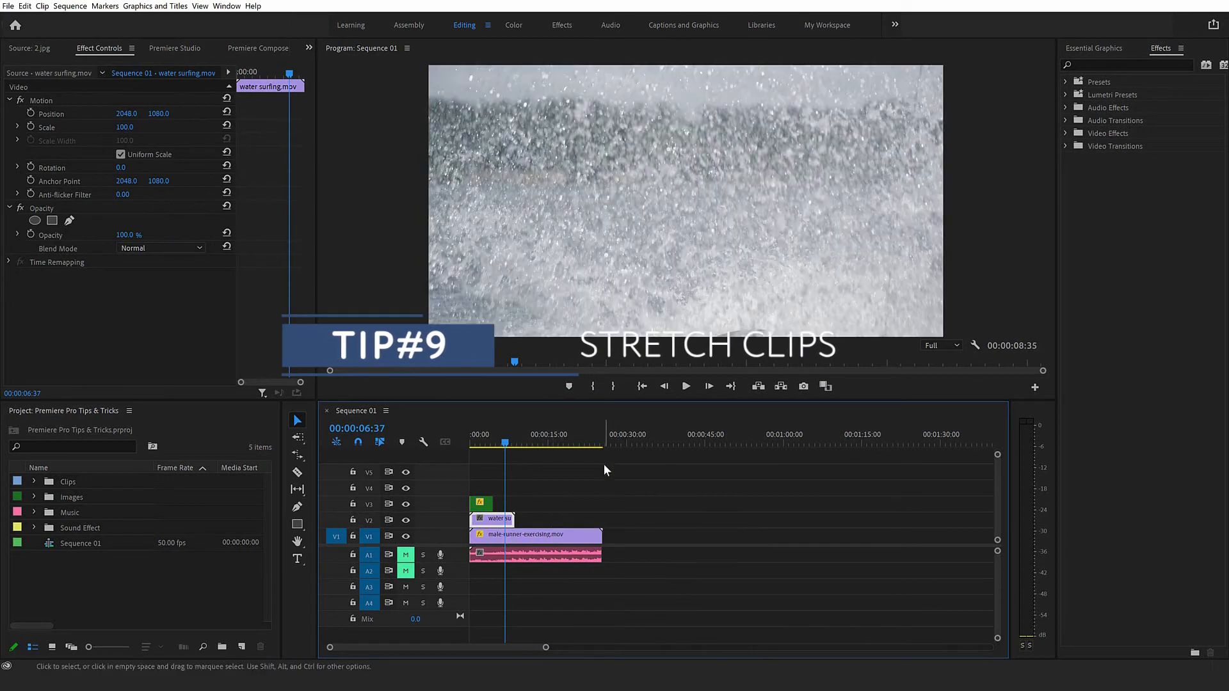
- Try extending the ends of the audio clip on A1 and water surfing.mov on V2
{"action": "left_click", "coordinate": [595, 557]}
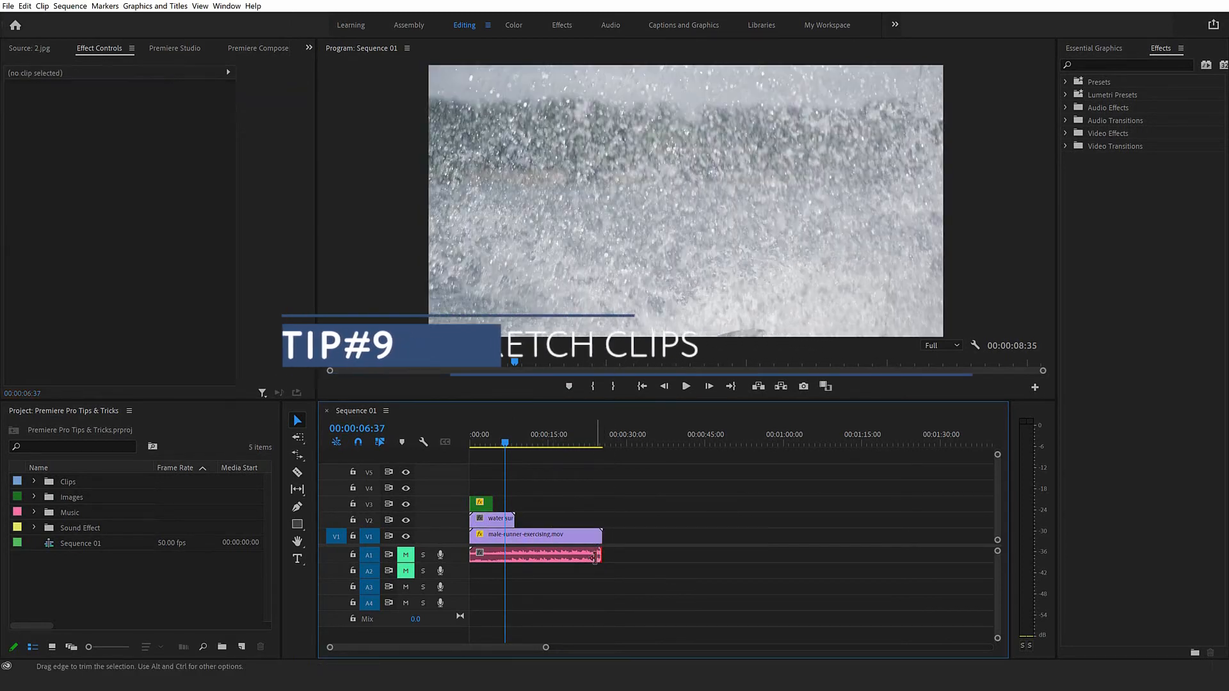
{"action": "left_click_drag", "start_coordinate": [512, 517], "coordinate": [513, 517]}
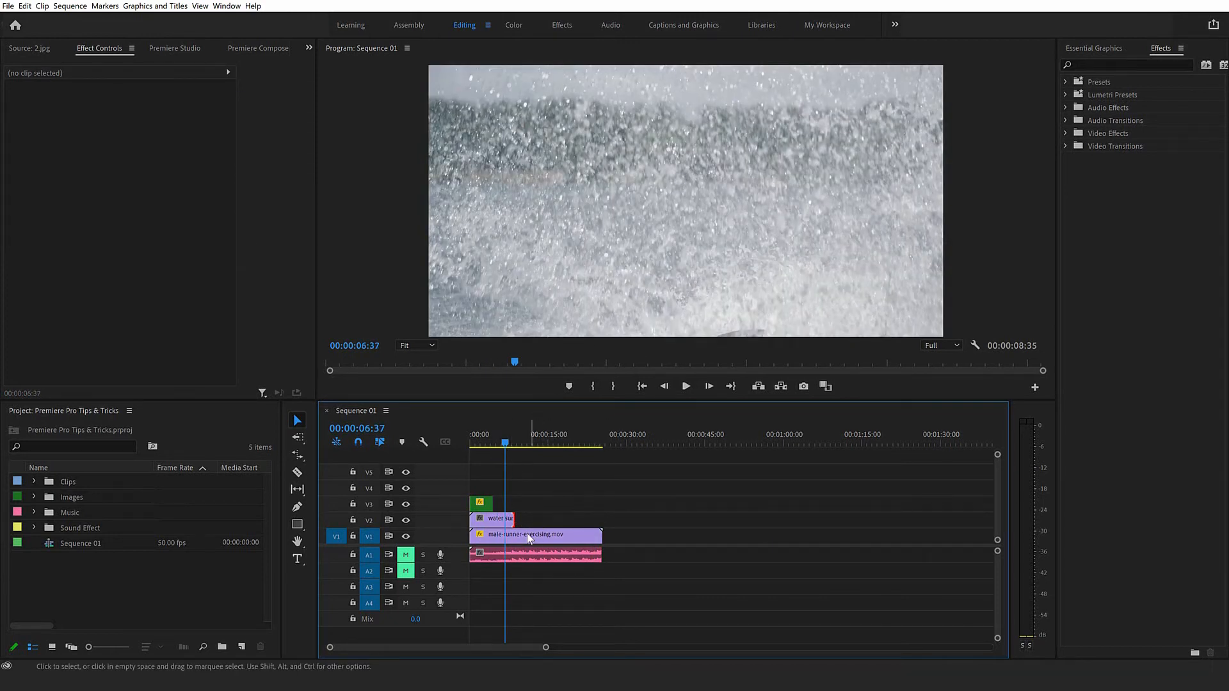
- Extend the 3.jpg image on V3 to about 41 seconds, and undo back until the image is off the track
{"action": "left_click_drag", "start_coordinate": [493, 504], "coordinate": [684, 504]}
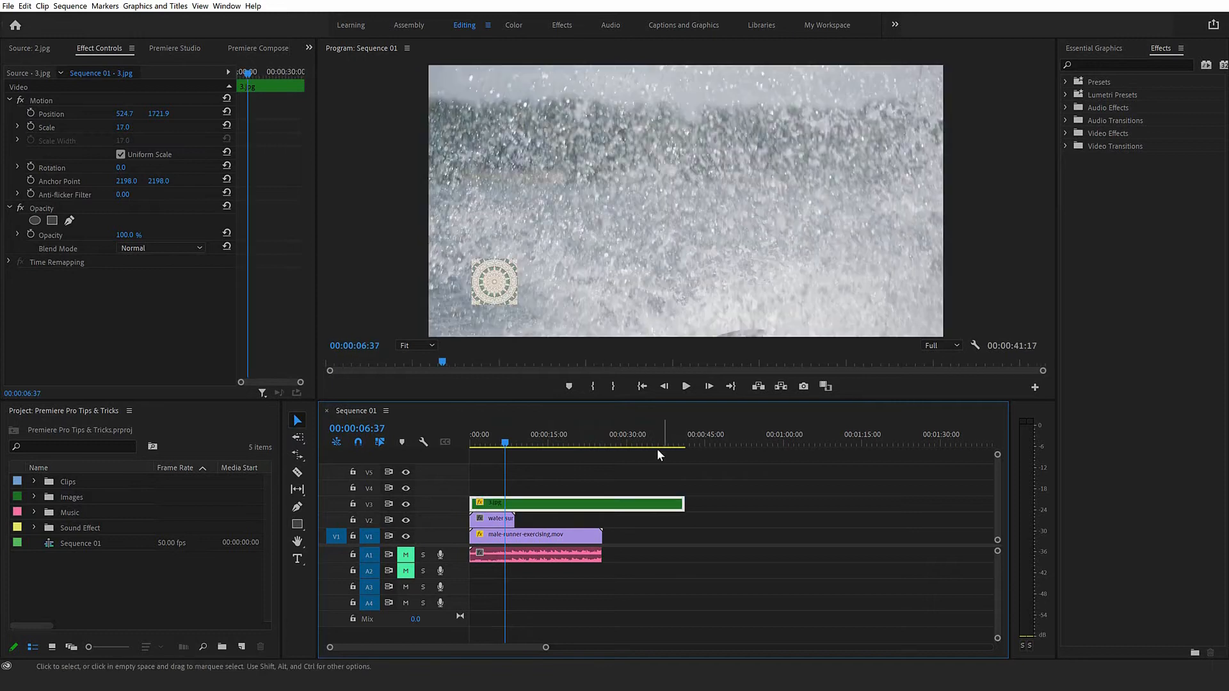
{"action": "left_click_drag", "start_coordinate": [634, 440], "coordinate": [549, 442]}
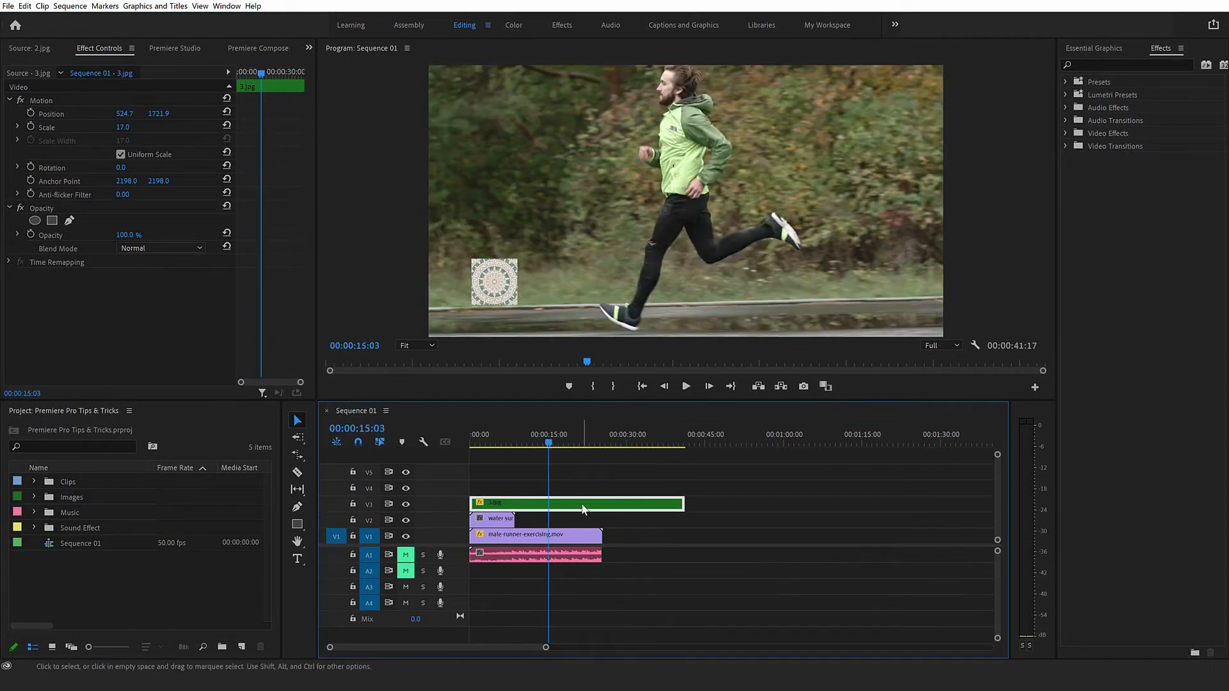
{"action": "key", "text": "ctrl+z"}
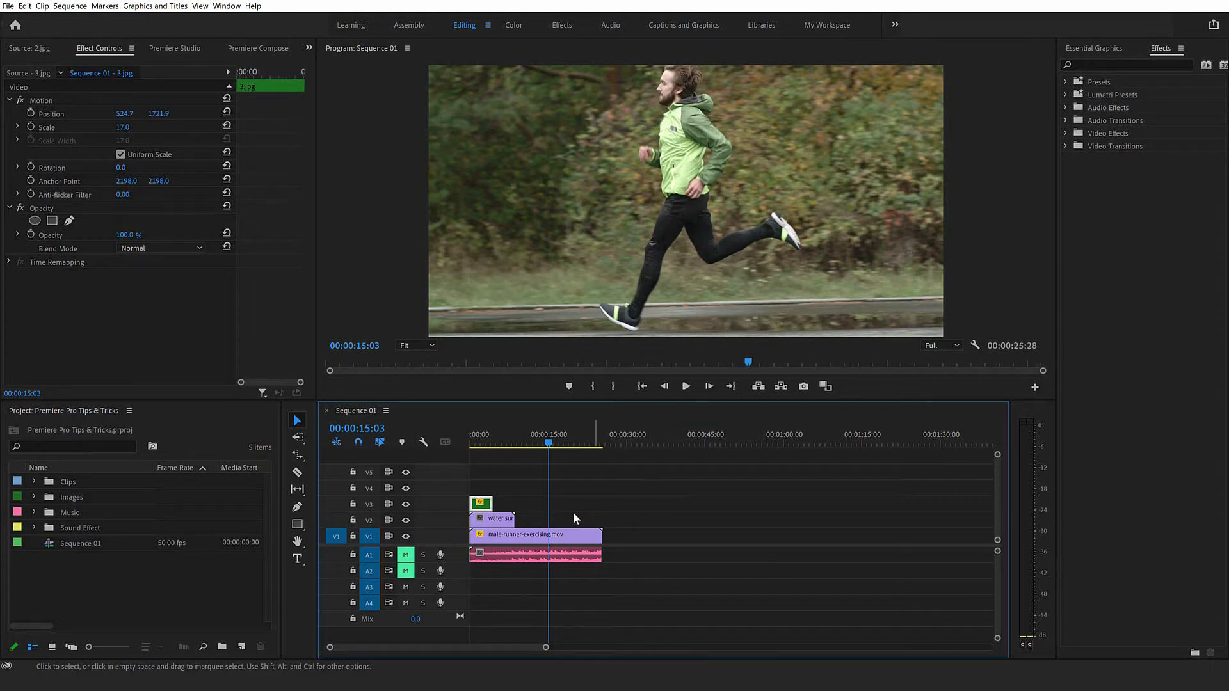
{"action": "key", "text": "ctrl+z"}
- Set the speed of water surfing.mov on V2 to 80%
{"action": "left_click", "coordinate": [489, 520]}
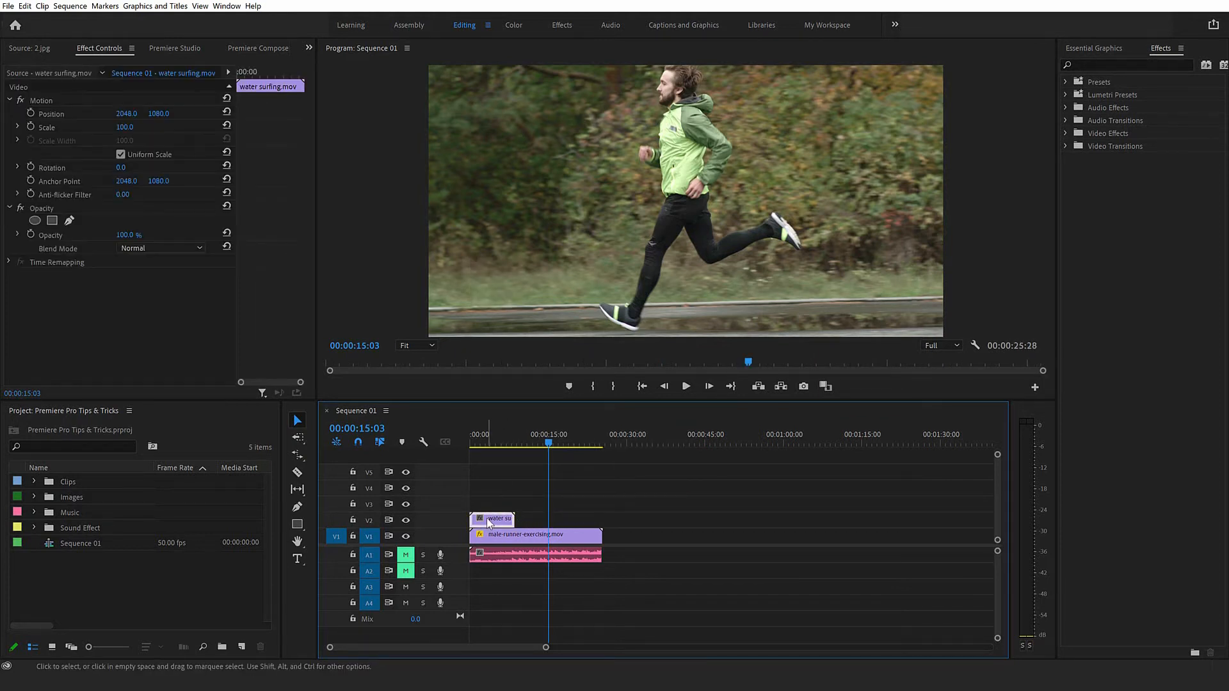
{"action": "right_click", "coordinate": [489, 520]}
{"action": "left_click", "coordinate": [519, 467]}
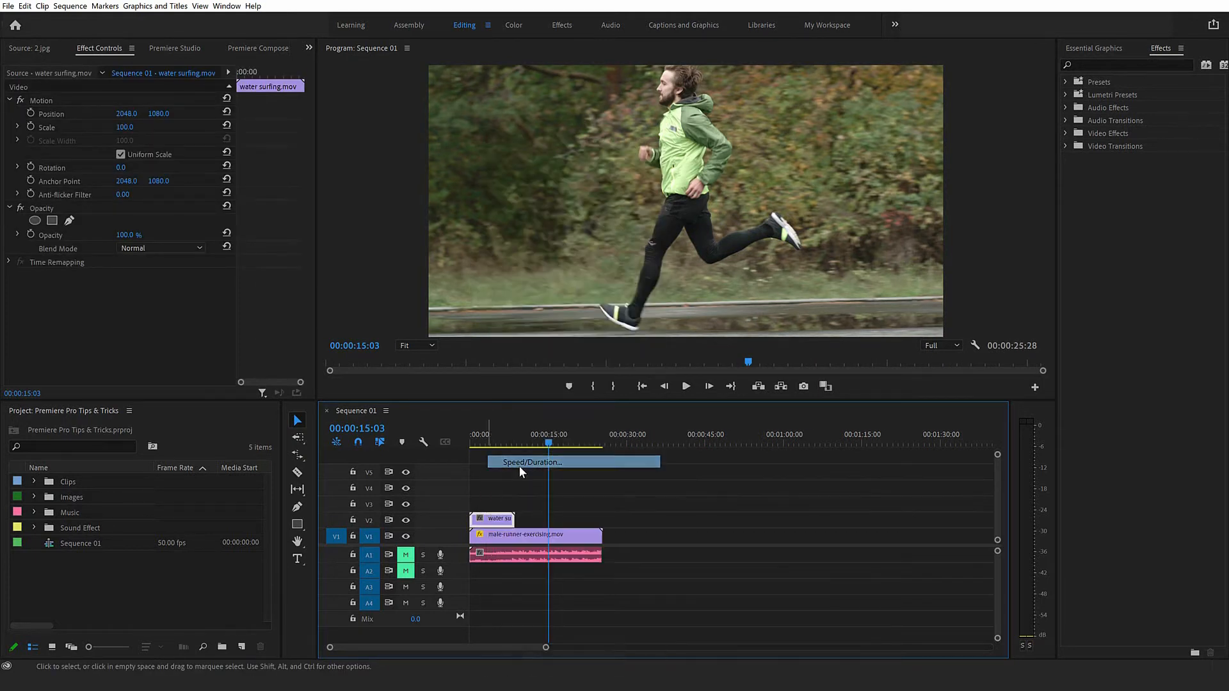
{"action": "type", "text": "80"}
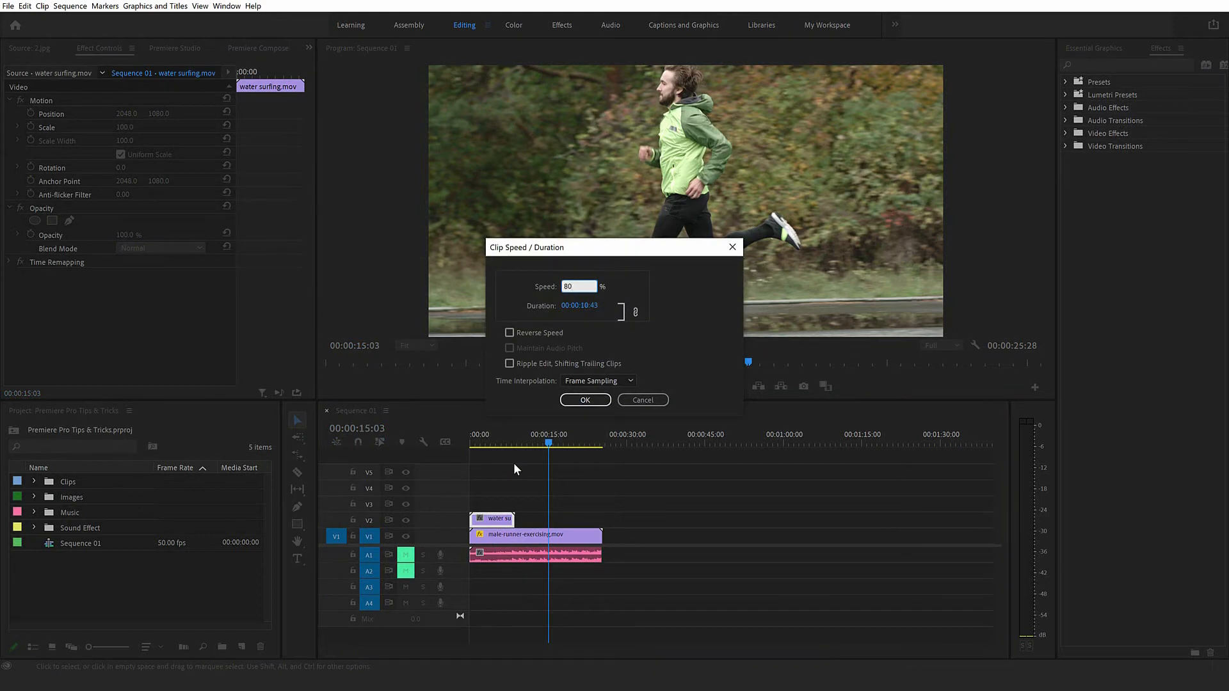
{"action": "key", "text": "Return"}
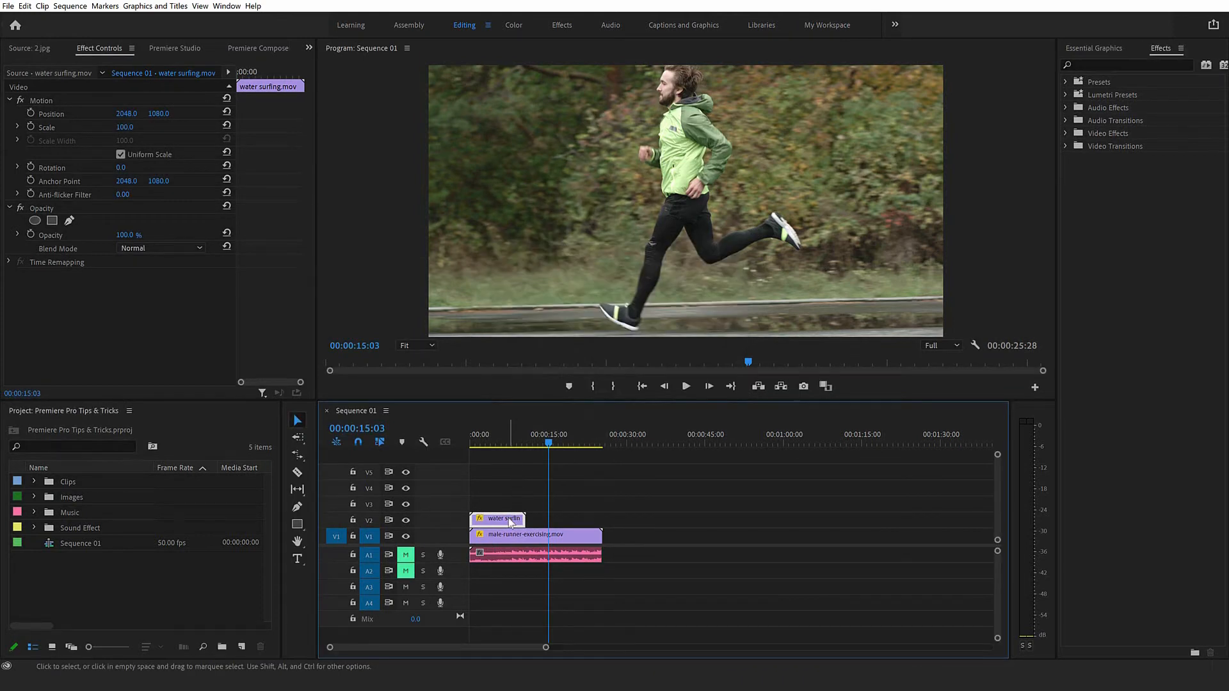
- Set the speed of water surfing.mov to 50%, and undo both speed changes
{"action": "right_click", "coordinate": [510, 518]}
{"action": "left_click", "coordinate": [539, 464]}
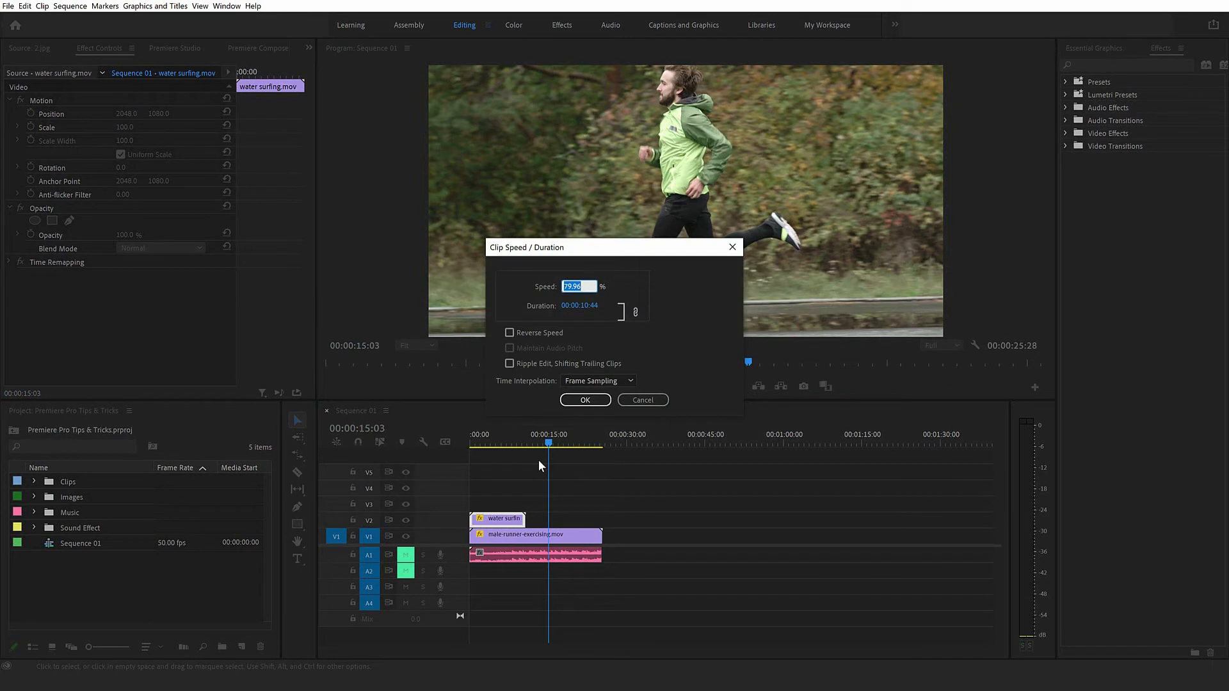
{"action": "type", "text": "50"}
{"action": "key", "text": "Return"}
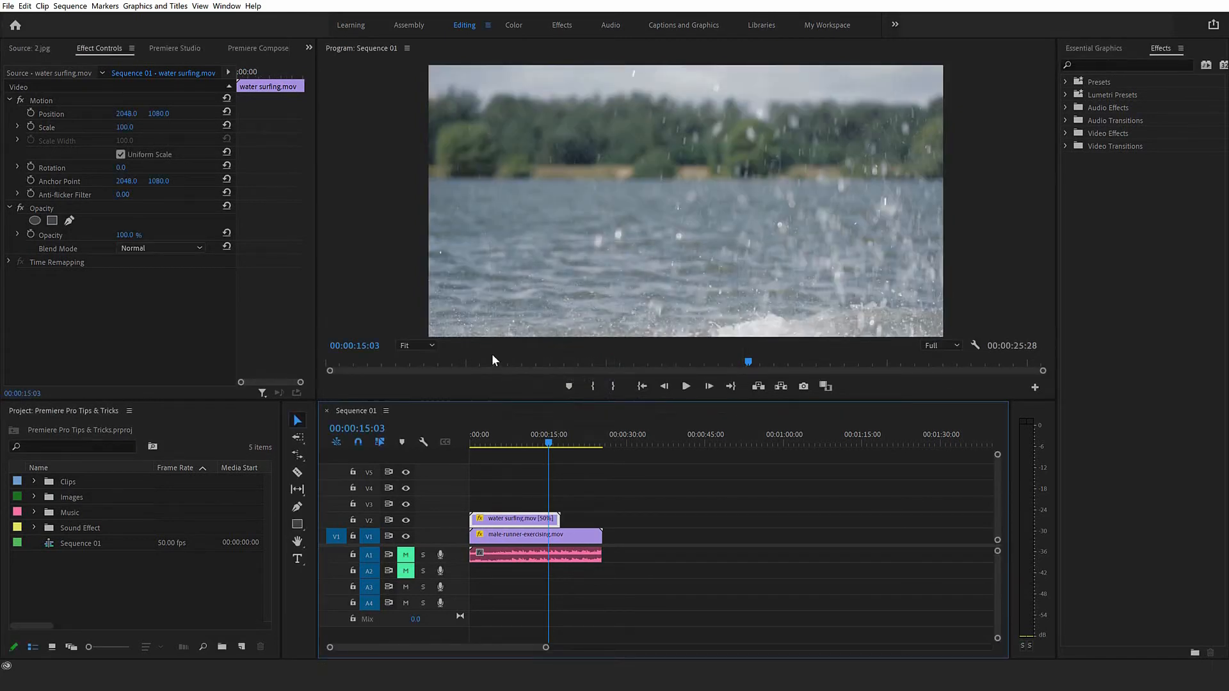
{"action": "key", "text": "ctrl+z"}
{"action": "key", "text": "ctrl+z"}
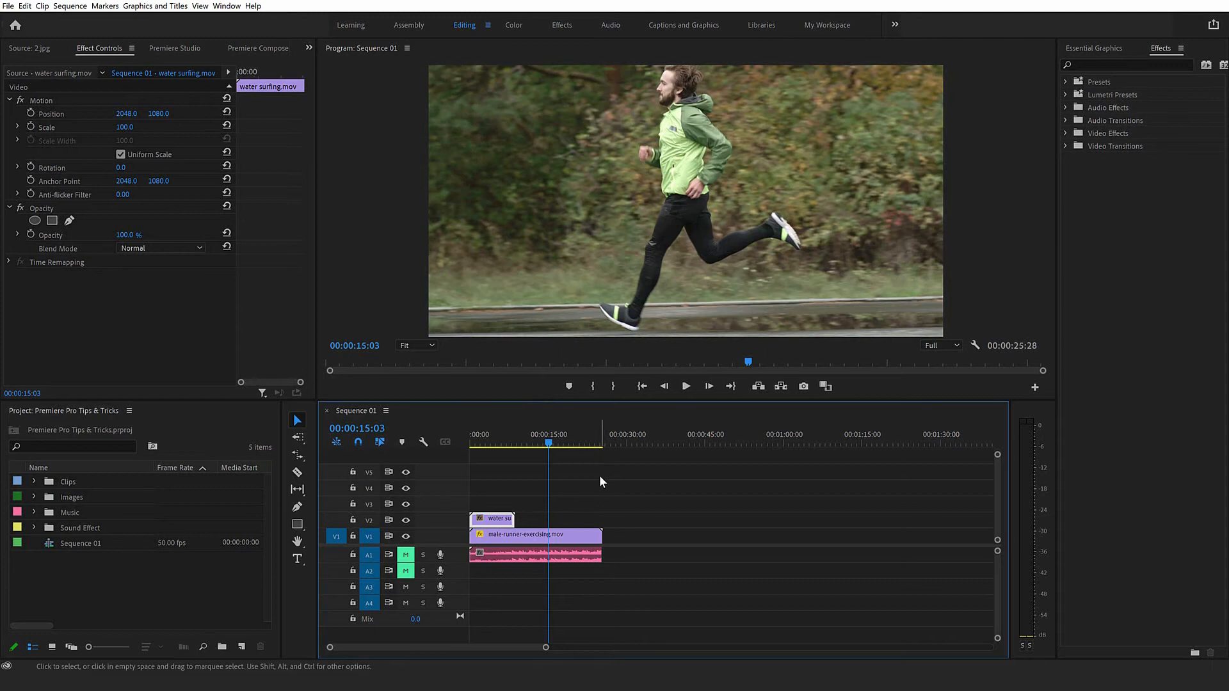
- Rate-stretch water surfing.mov on V2 to end level with male-runner-exercising.mov, scrub back to 00:00:09:03, and return to the Selection tool
{"action": "left_click", "coordinate": [296, 454]}
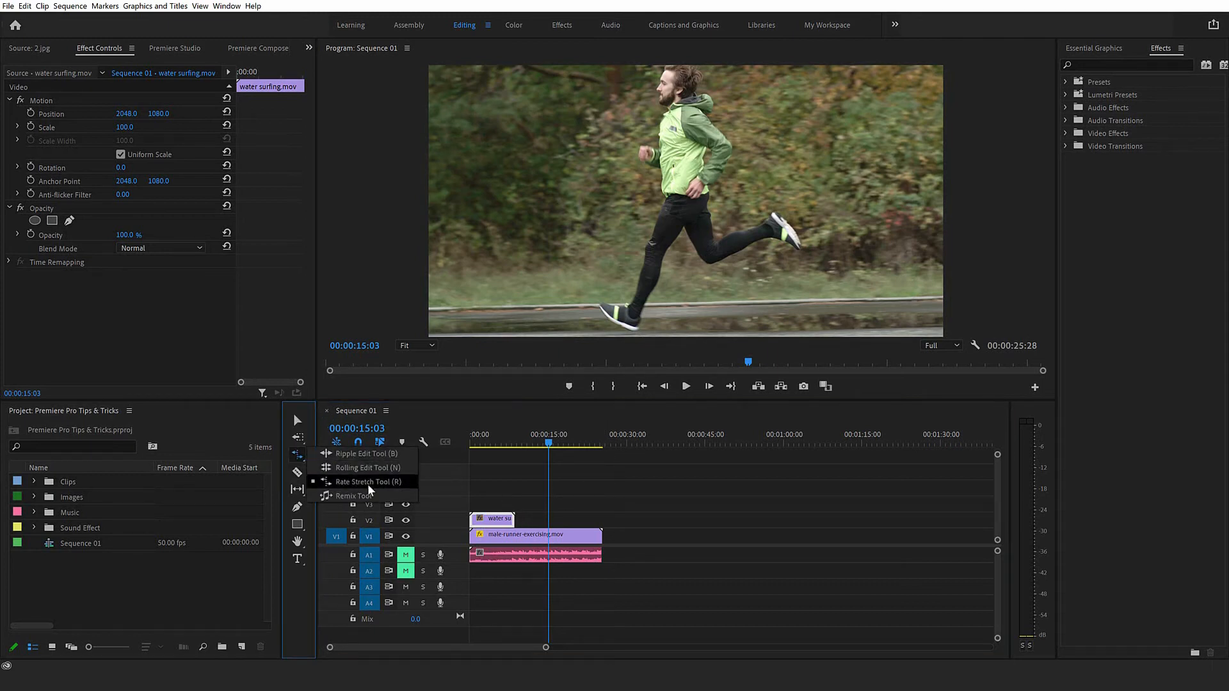
{"action": "left_click", "coordinate": [401, 485]}
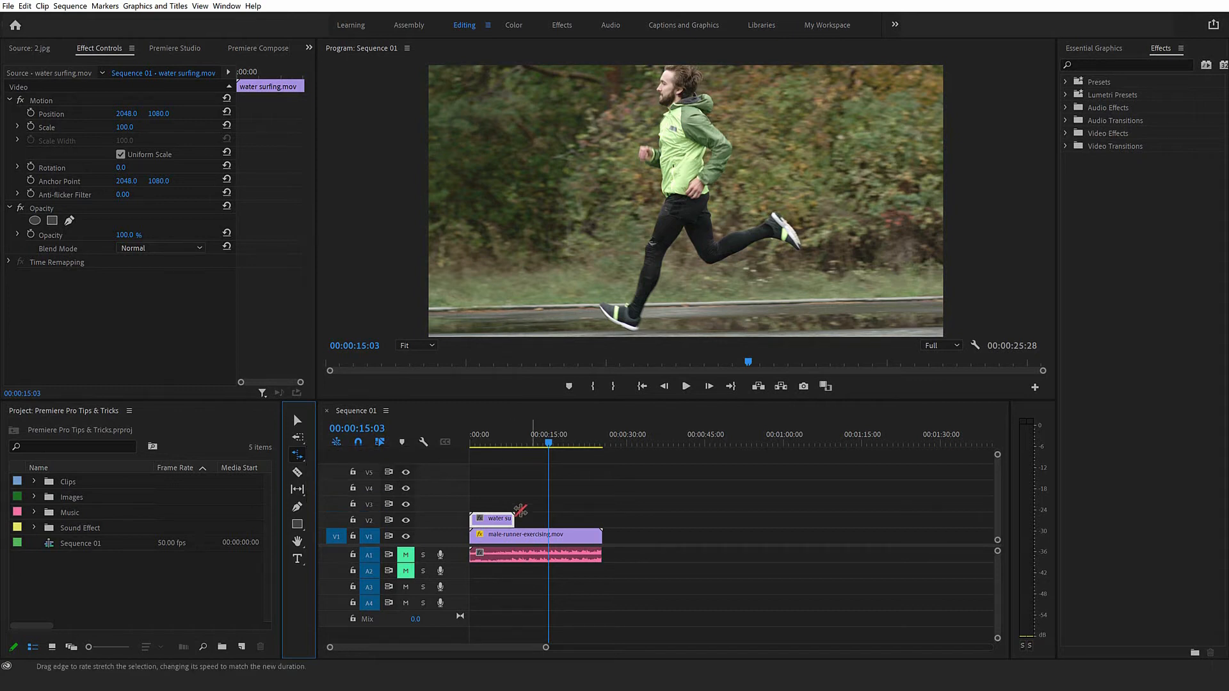
{"action": "left_click_drag", "start_coordinate": [514, 519], "coordinate": [601, 520]}
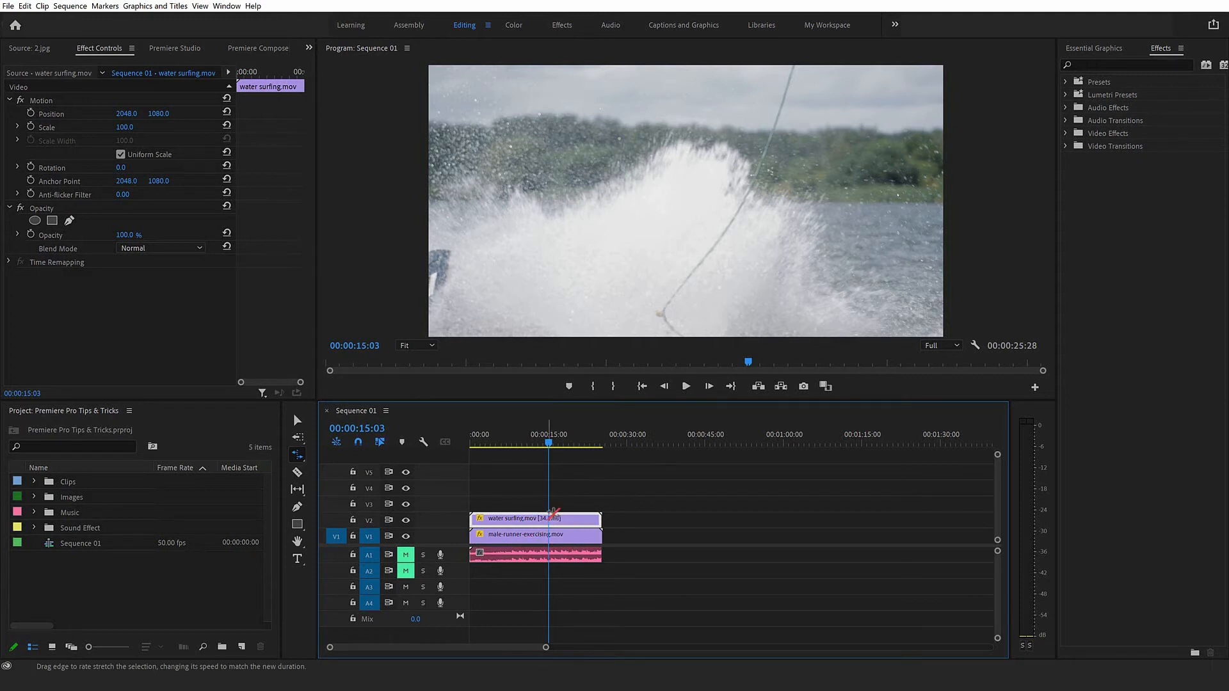
{"action": "left_click_drag", "start_coordinate": [549, 443], "coordinate": [517, 446]}
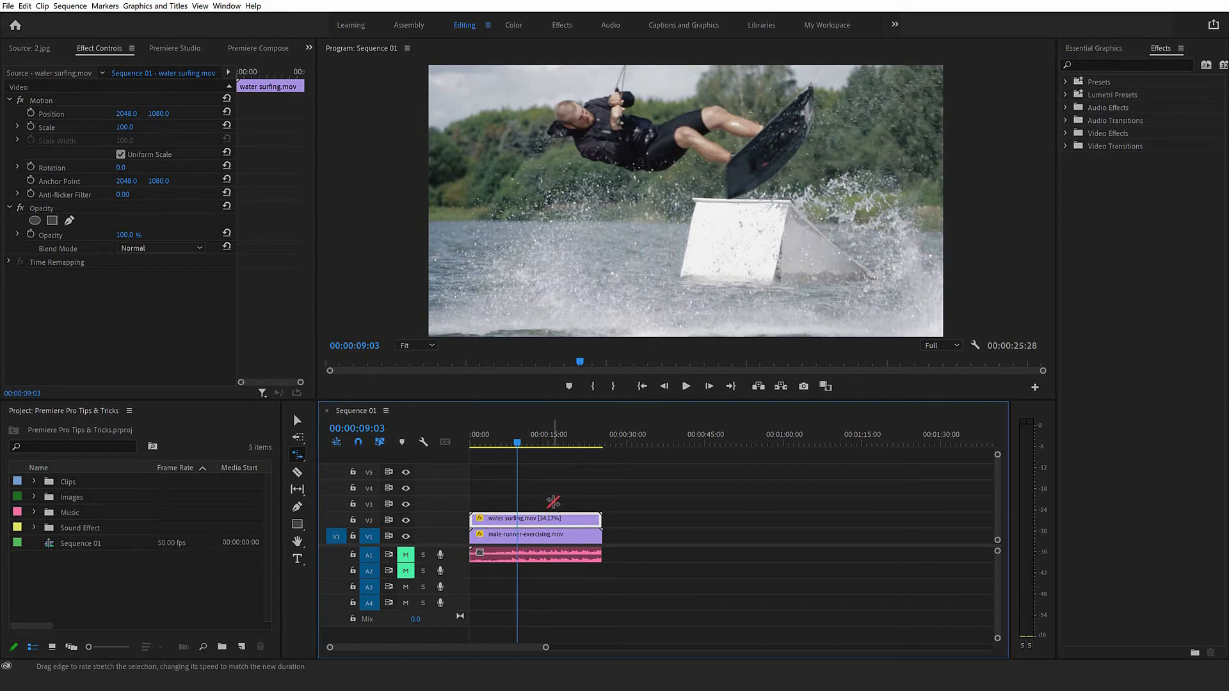
{"action": "key", "text": "v"}
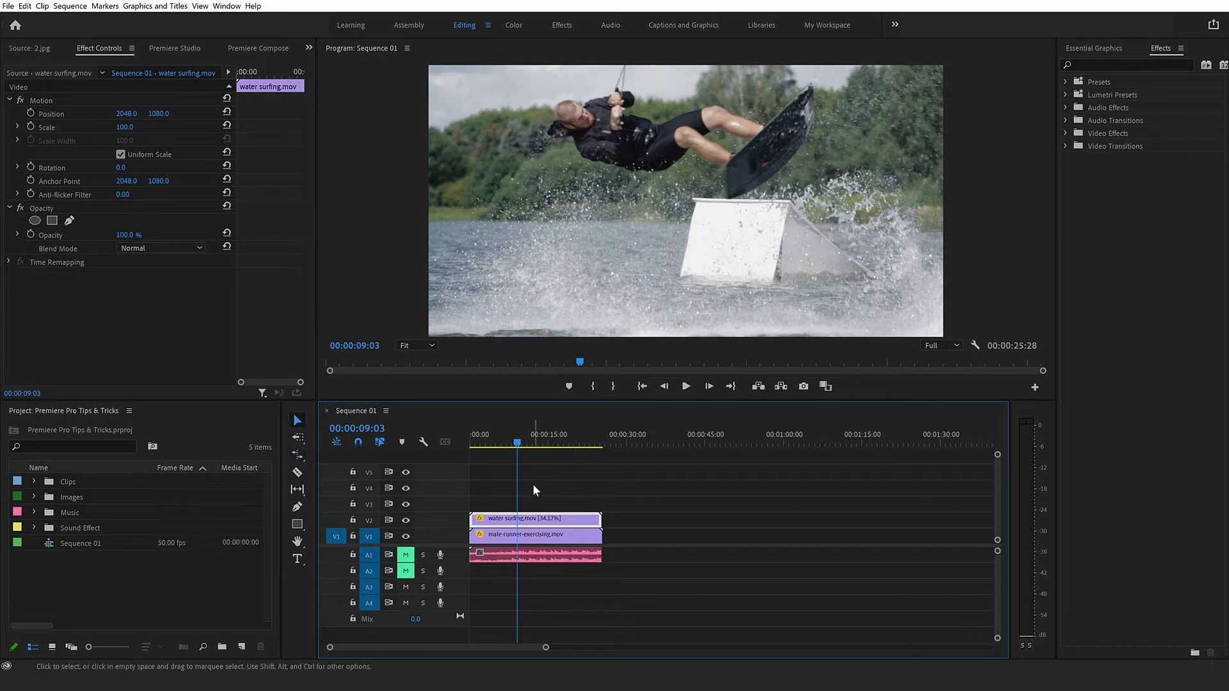
- Set the time interpolation of water surfing.mov to Optical Flow, and scrub through the slowed clip
{"action": "right_click", "coordinate": [561, 524]}
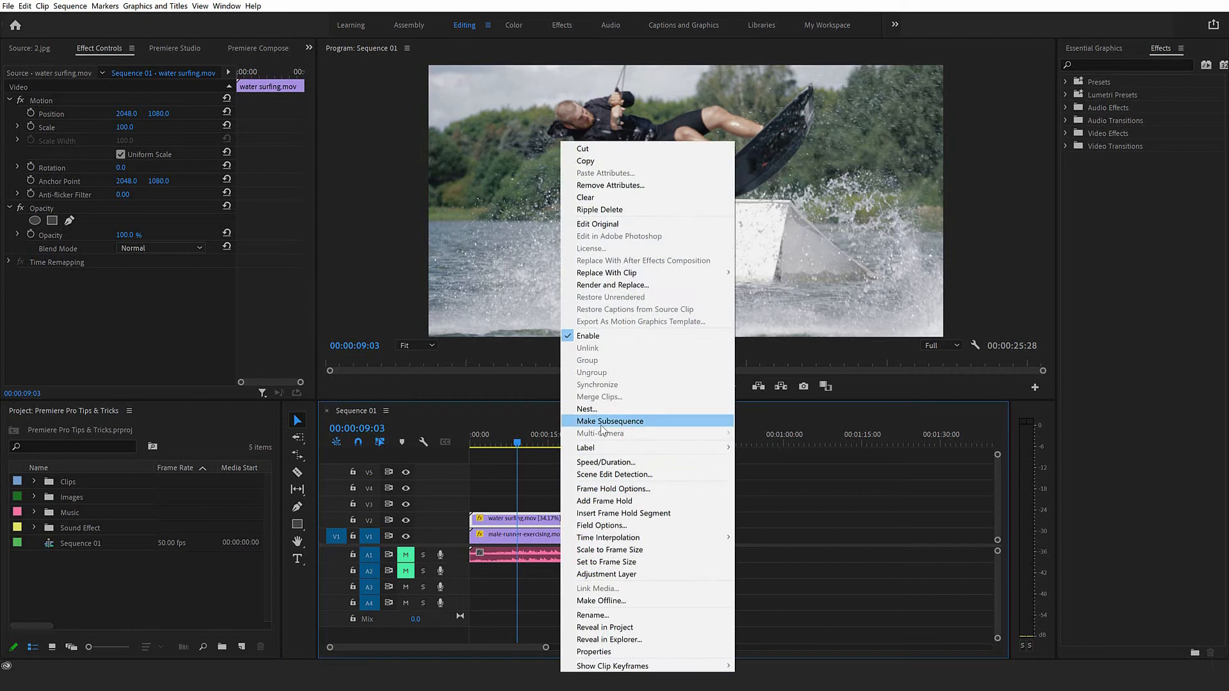
{"action": "left_click", "coordinate": [604, 462]}
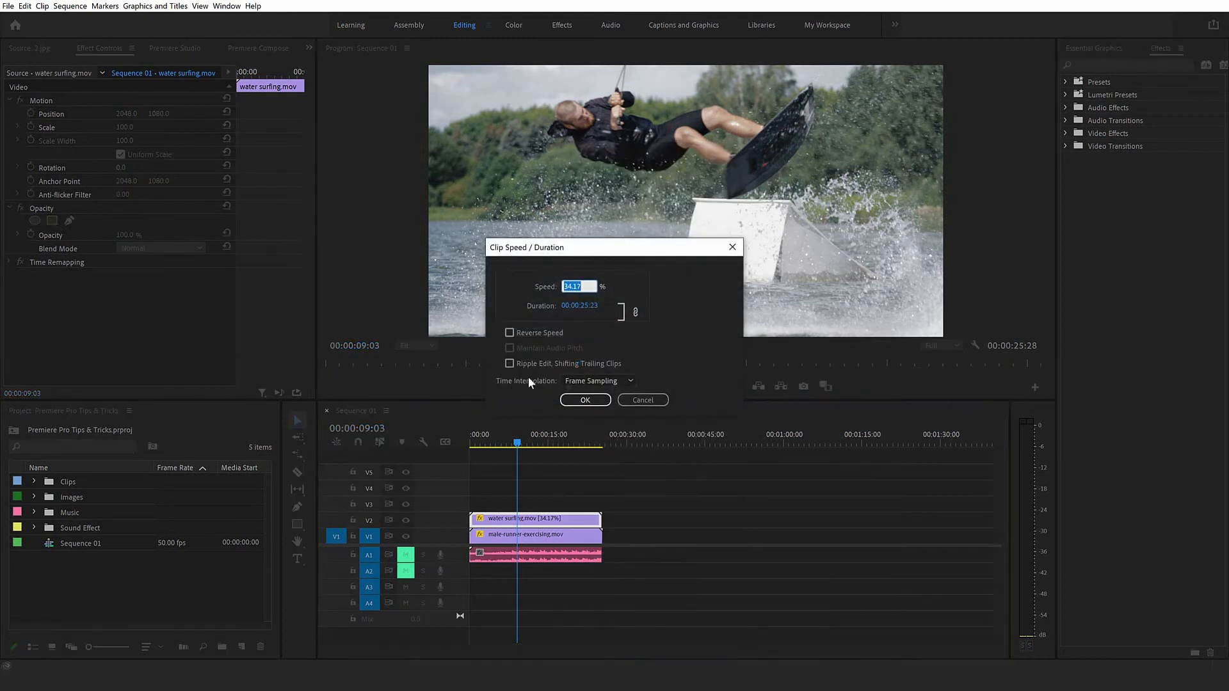
{"action": "left_click", "coordinate": [592, 381]}
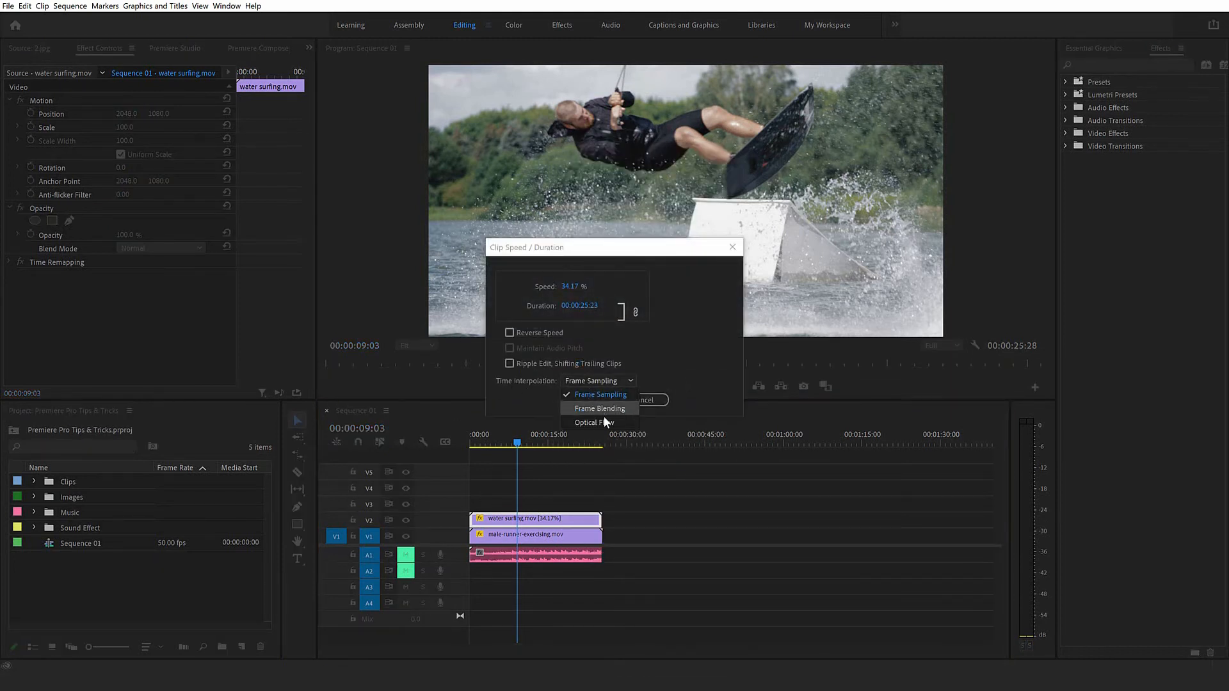
{"action": "left_click", "coordinate": [592, 423]}
{"action": "left_click", "coordinate": [586, 401]}
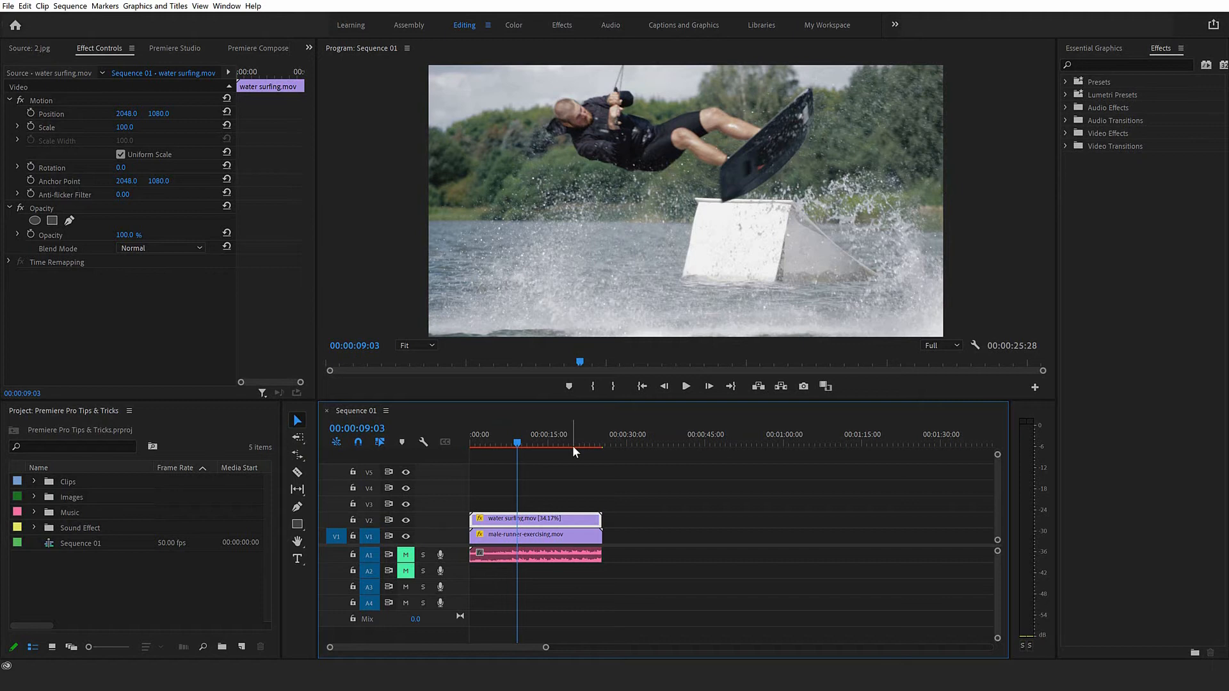
{"action": "left_click_drag", "start_coordinate": [576, 443], "coordinate": [506, 441]}
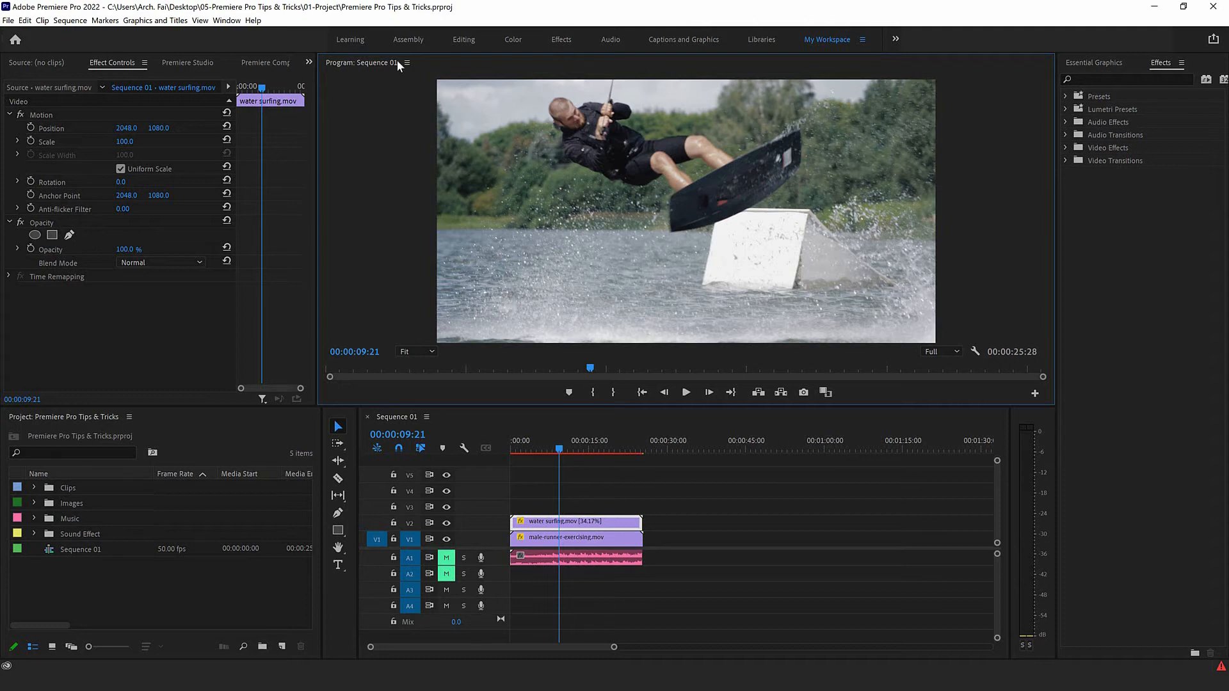
{"action": "left_click", "coordinate": [144, 63]}
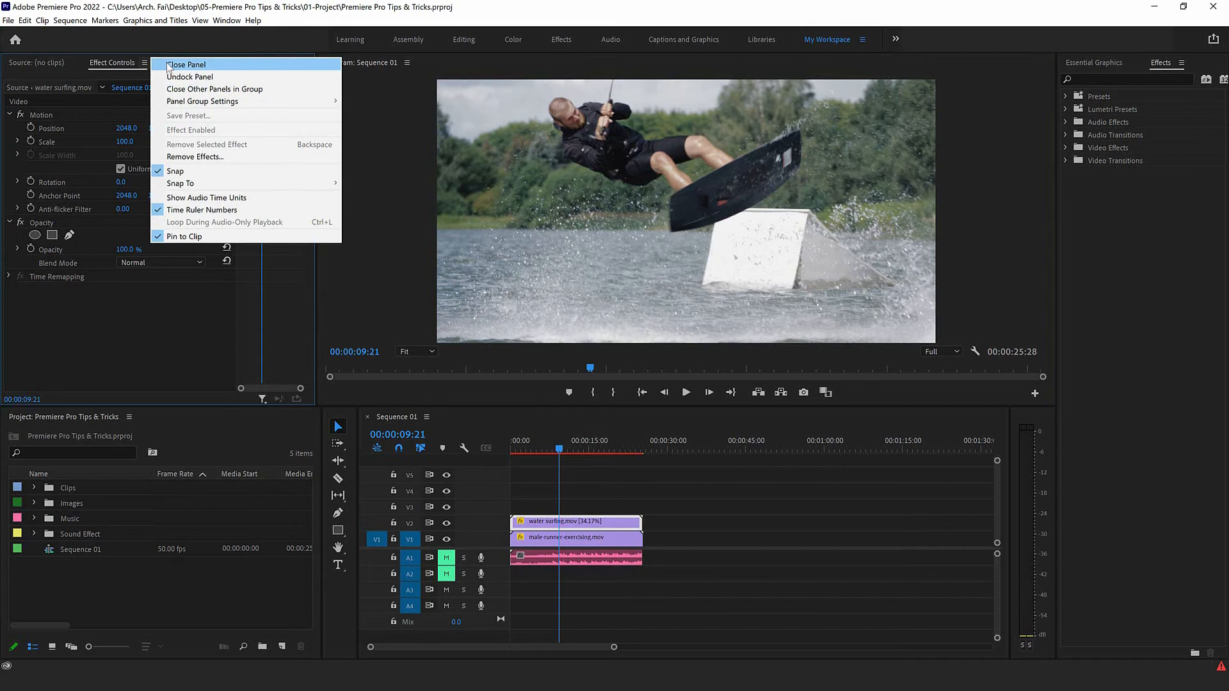
{"action": "left_click", "coordinate": [199, 318]}
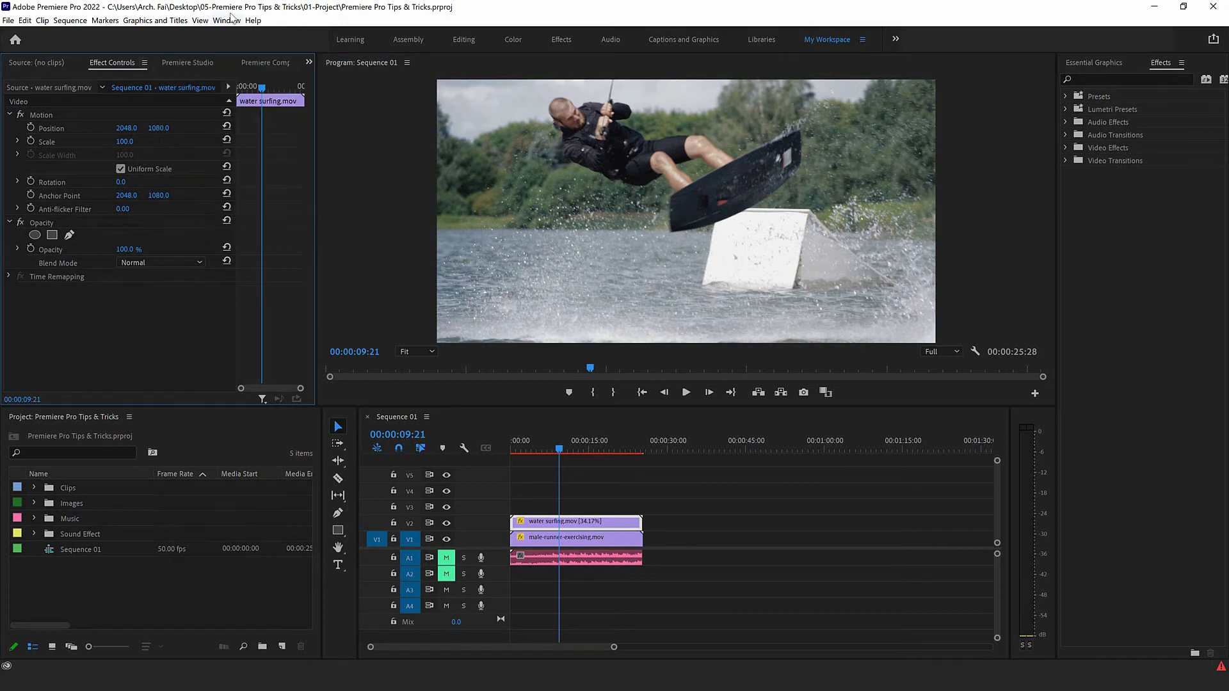
{"action": "left_click", "coordinate": [228, 21]}
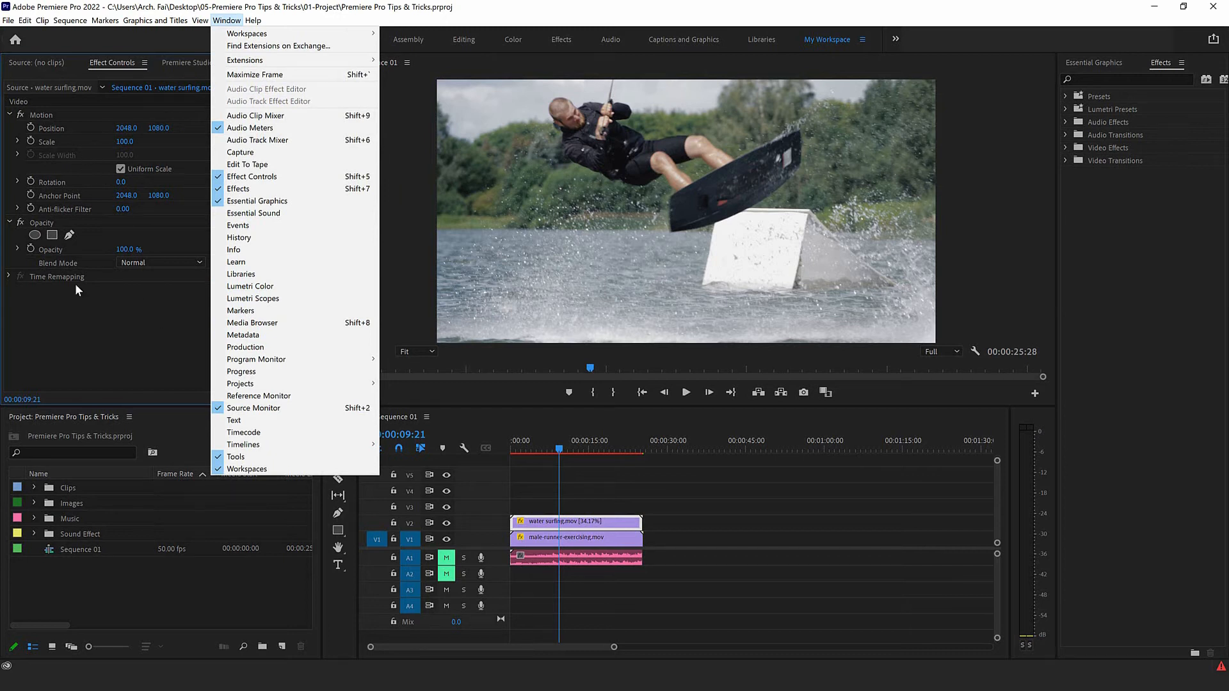
{"action": "mouse_move", "coordinate": [119, 62]}
{"action": "left_mouse_down"}
{"action": "mouse_move", "coordinate": [184, 74]}
{"action": "mouse_move", "coordinate": [240, 190]}
{"action": "mouse_move", "coordinate": [128, 60]}
{"action": "mouse_move", "coordinate": [112, 62]}
{"action": "mouse_move", "coordinate": [151, 420]}
{"action": "mouse_move", "coordinate": [121, 64]}
{"action": "mouse_move", "coordinate": [99, 64]}
{"action": "left_mouse_up"}
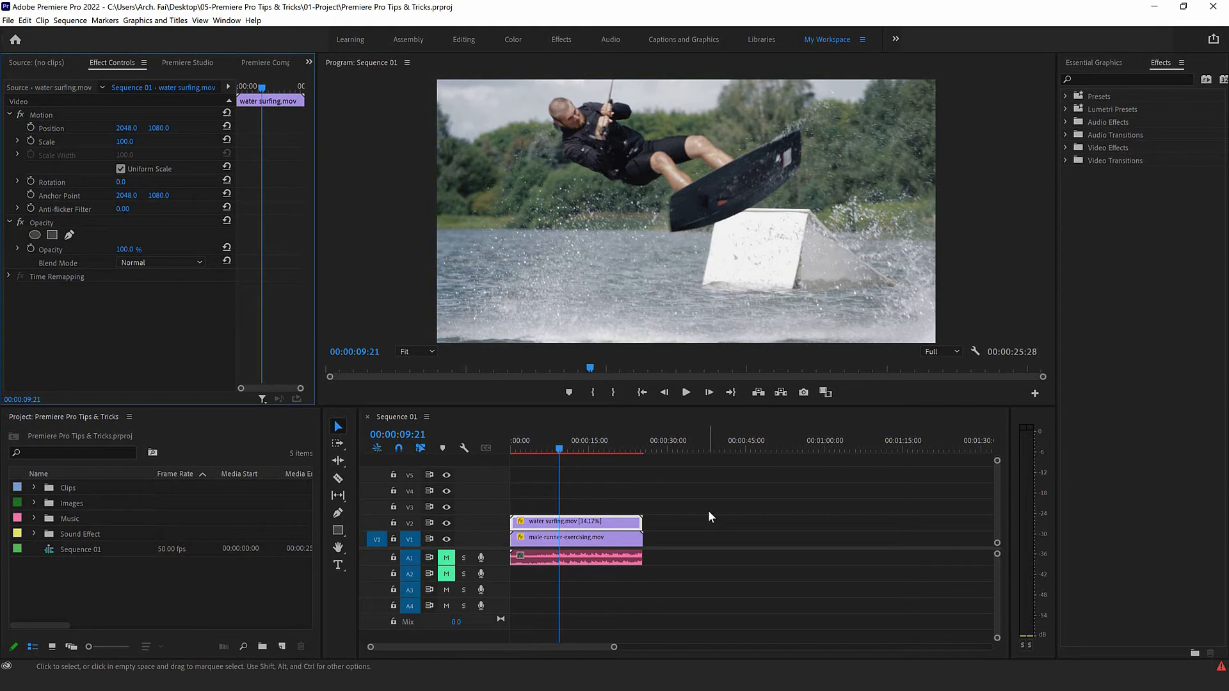
- Maximize the Program monitor panel to fill the window and restore it, repeating the toggle three times
{"action": "left_click", "coordinate": [357, 156]}
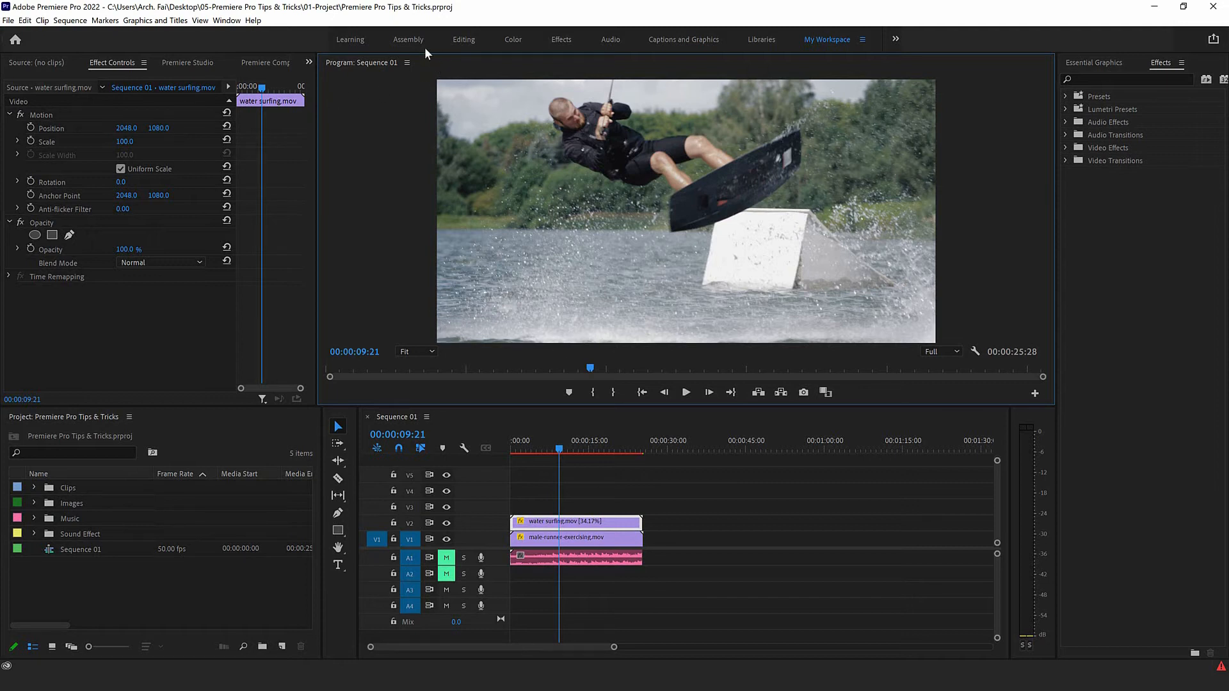
{"action": "key", "text": "grave"}
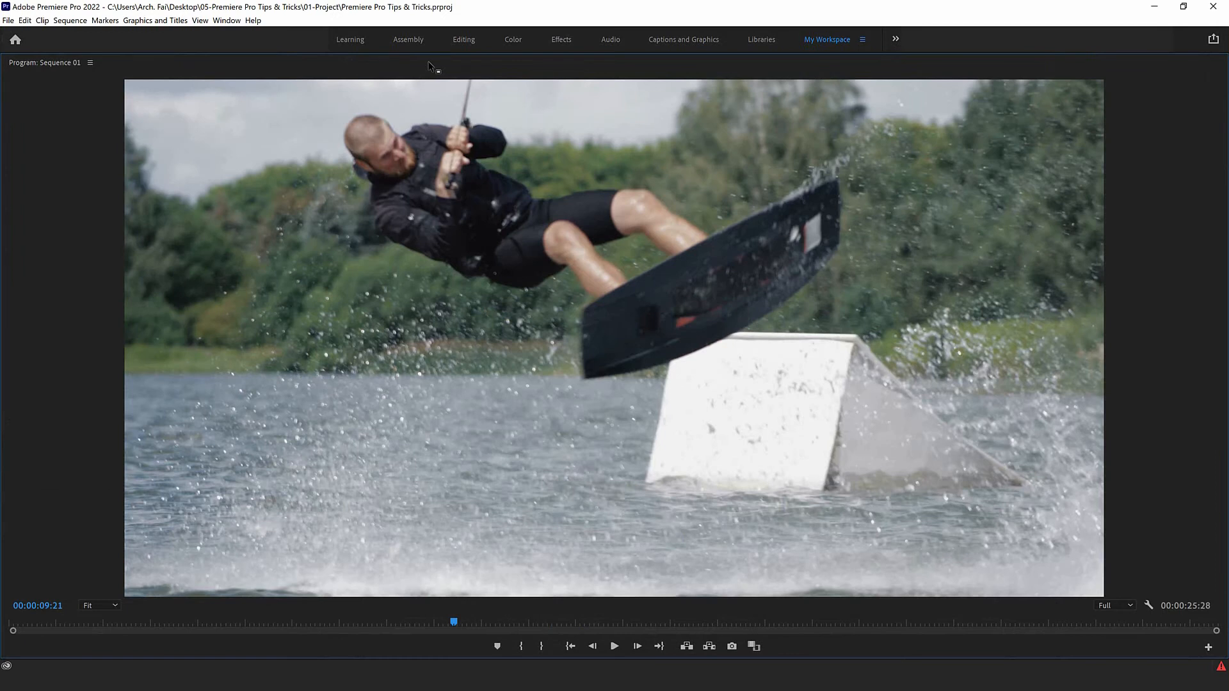
{"action": "key", "text": "grave"}
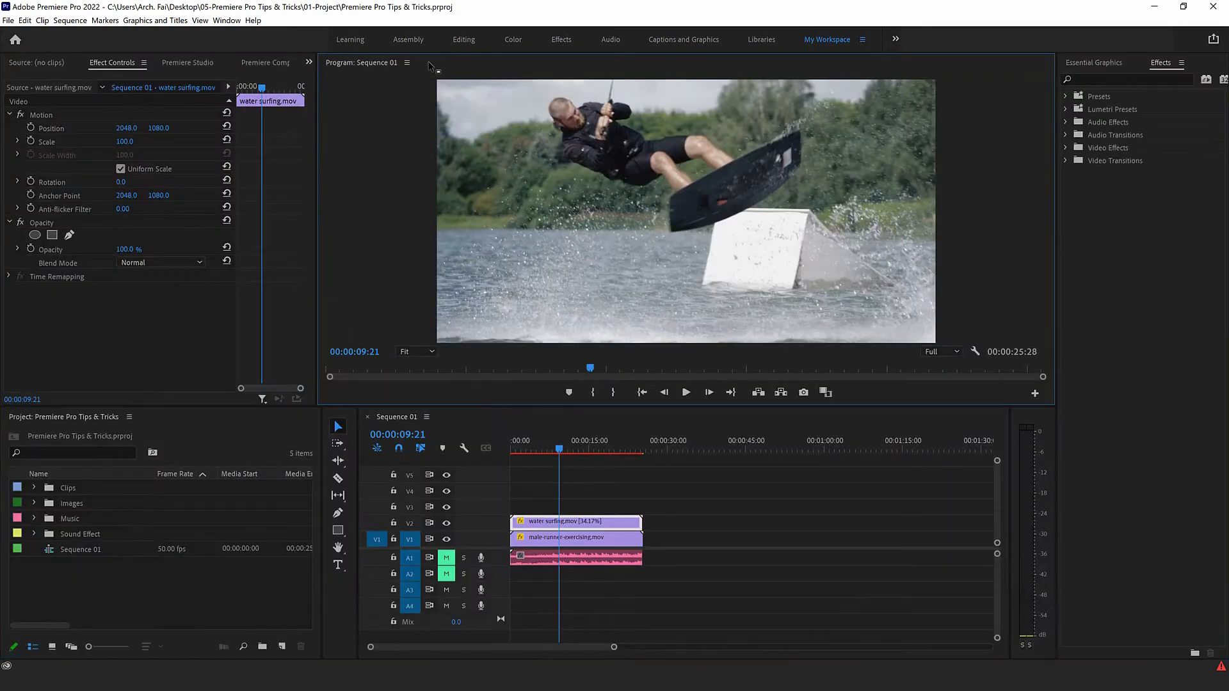
{"action": "key", "text": "grave"}
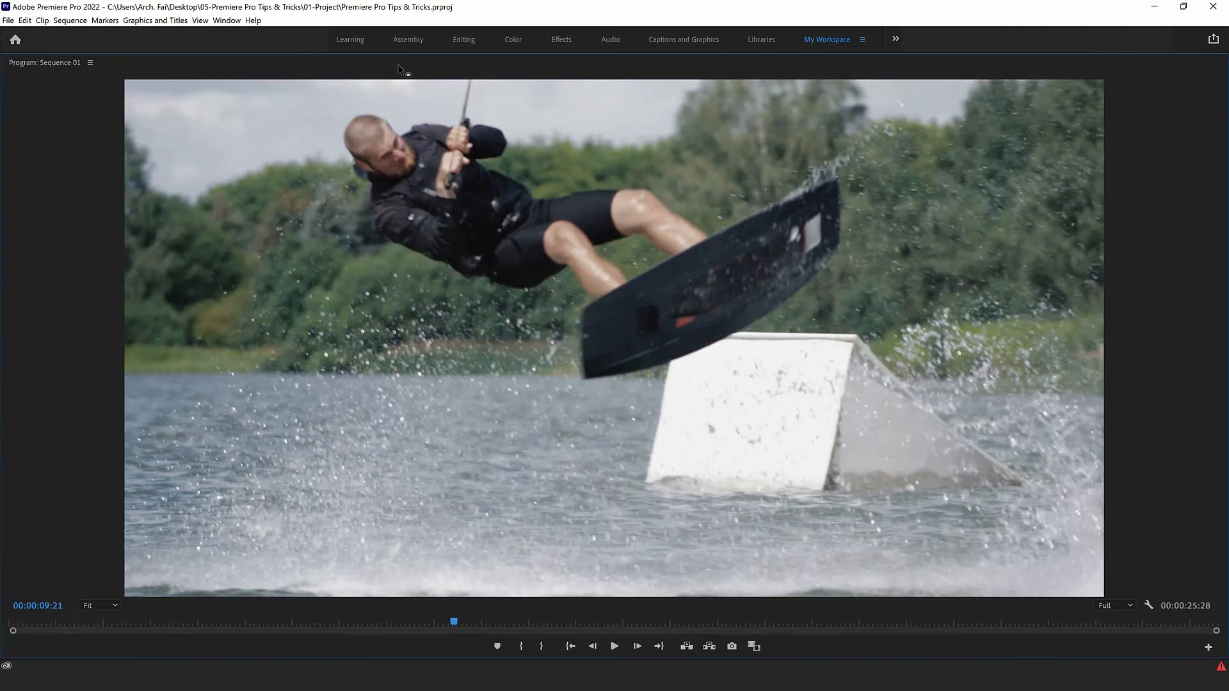
{"action": "key", "text": "grave"}
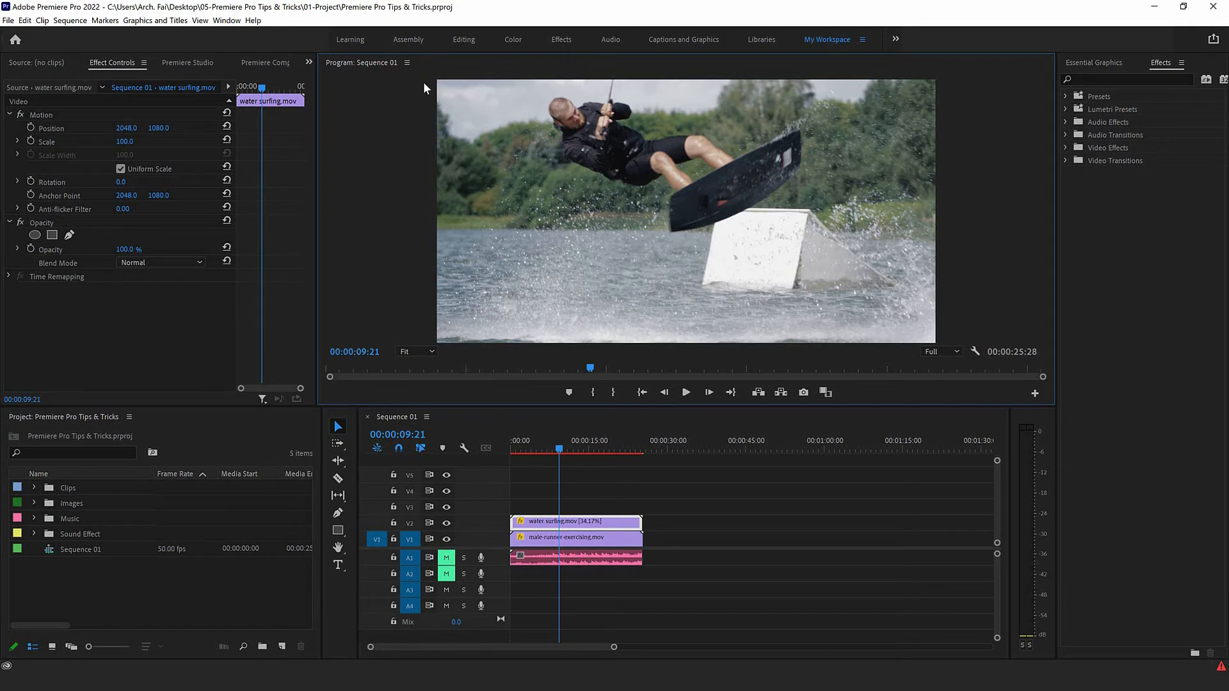
{"action": "key", "text": "grave"}
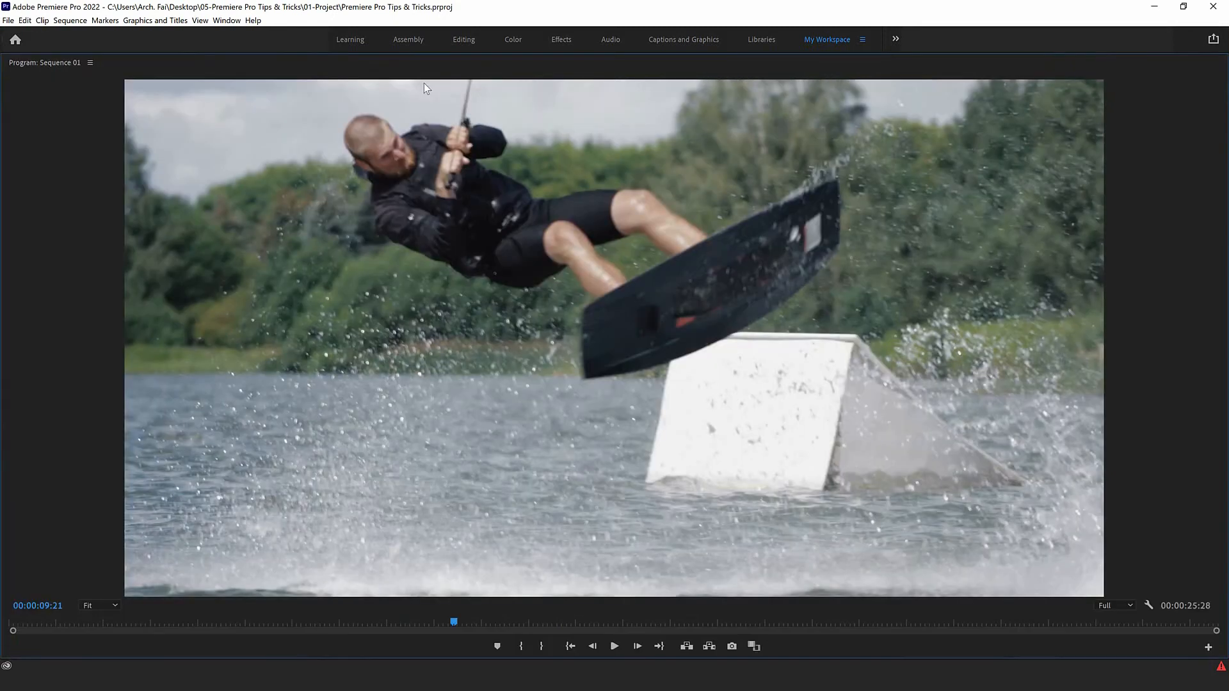
{"action": "key", "text": "grave"}
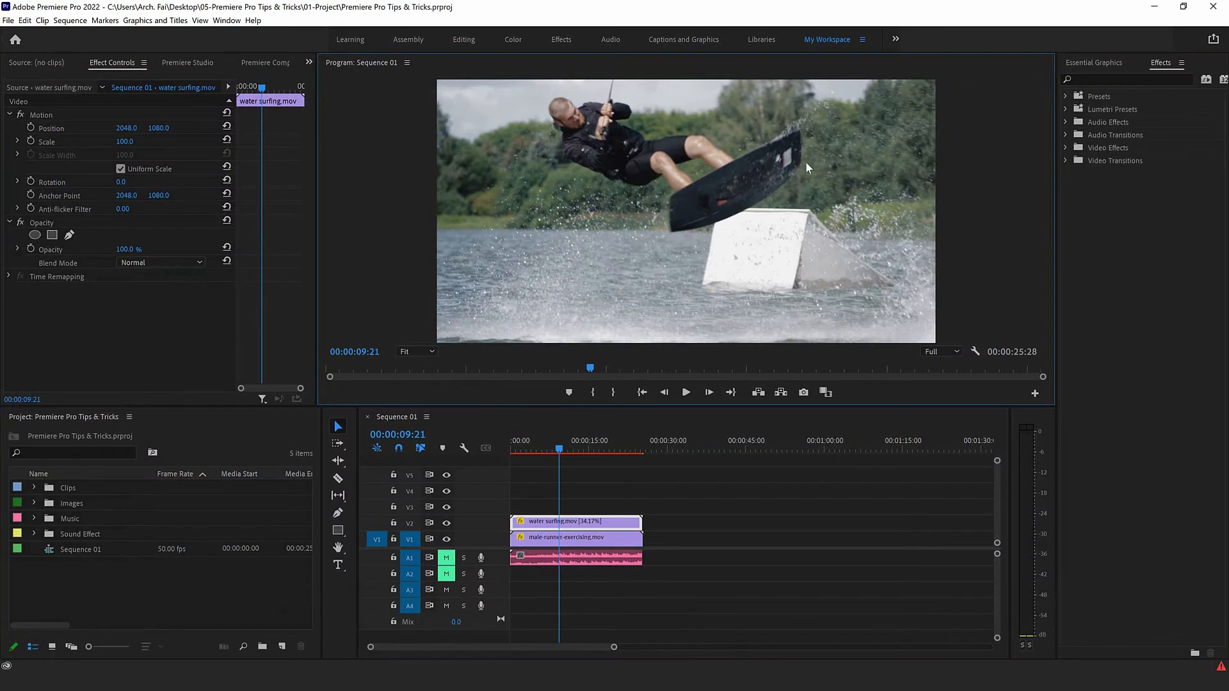
- Maximize the Sequence 01 timeline panel and restore the normal panel layout, toggling it twice
{"action": "left_click", "coordinate": [491, 430]}
{"action": "left_click", "coordinate": [559, 421]}
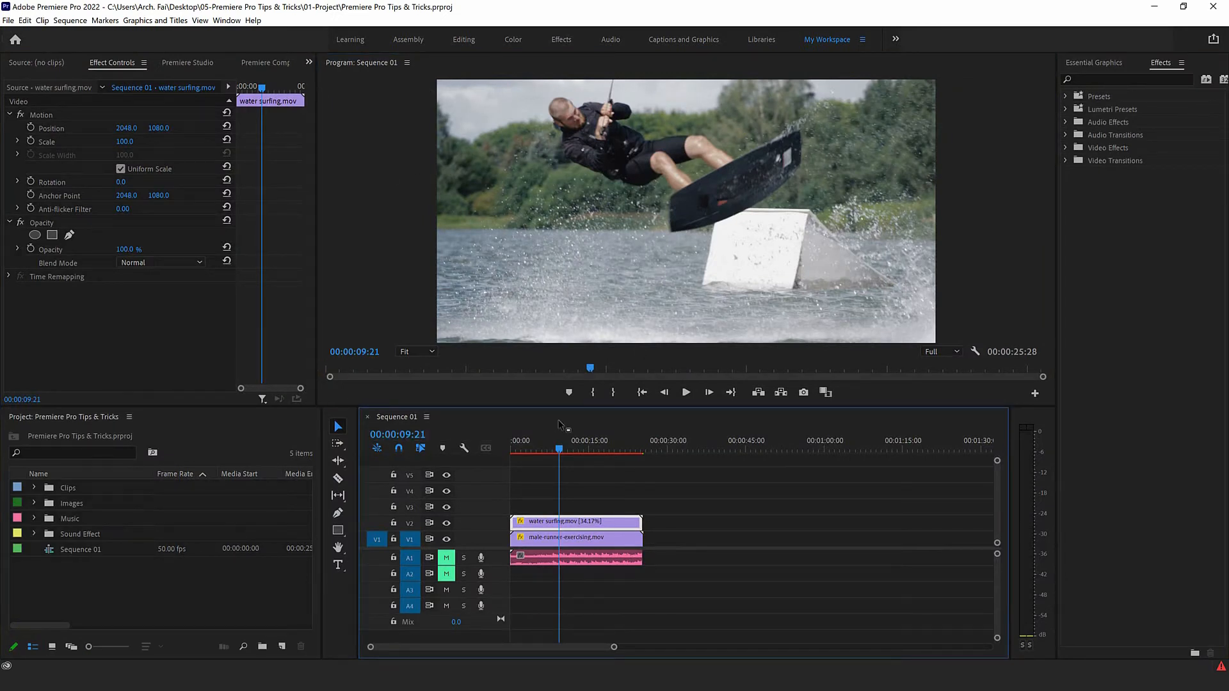
{"action": "key", "text": "grave"}
{"action": "key", "text": "grave"}
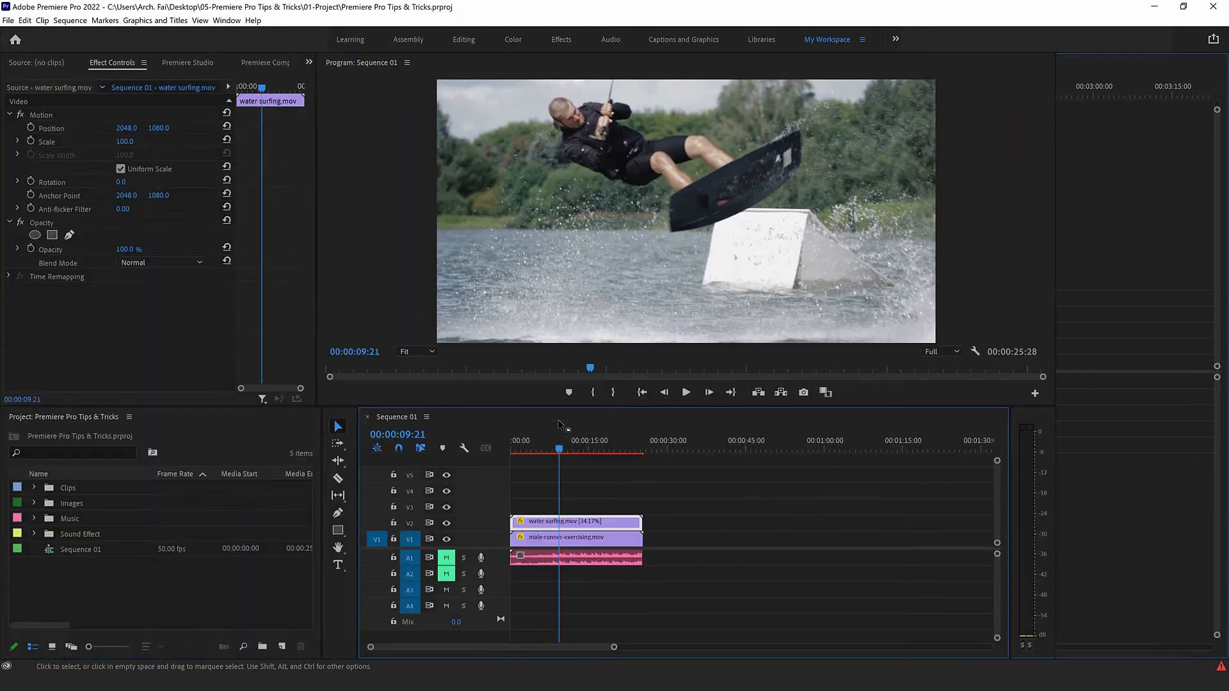
{"action": "key", "text": "grave"}
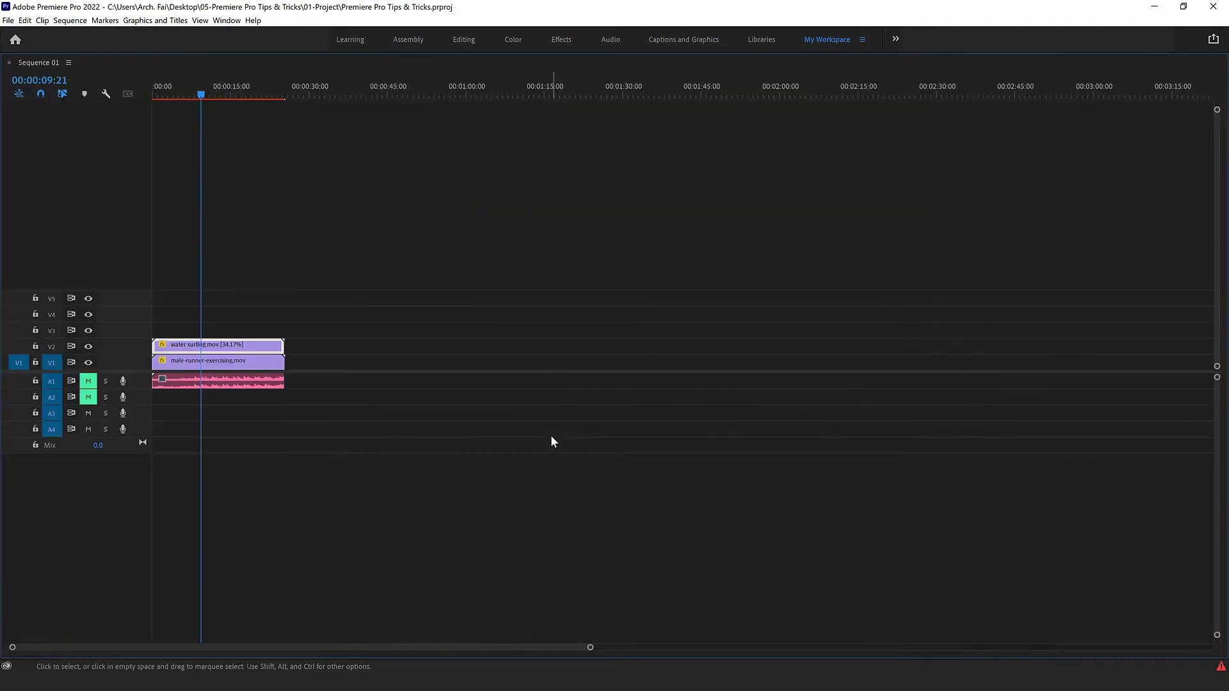
{"action": "key", "text": "grave"}
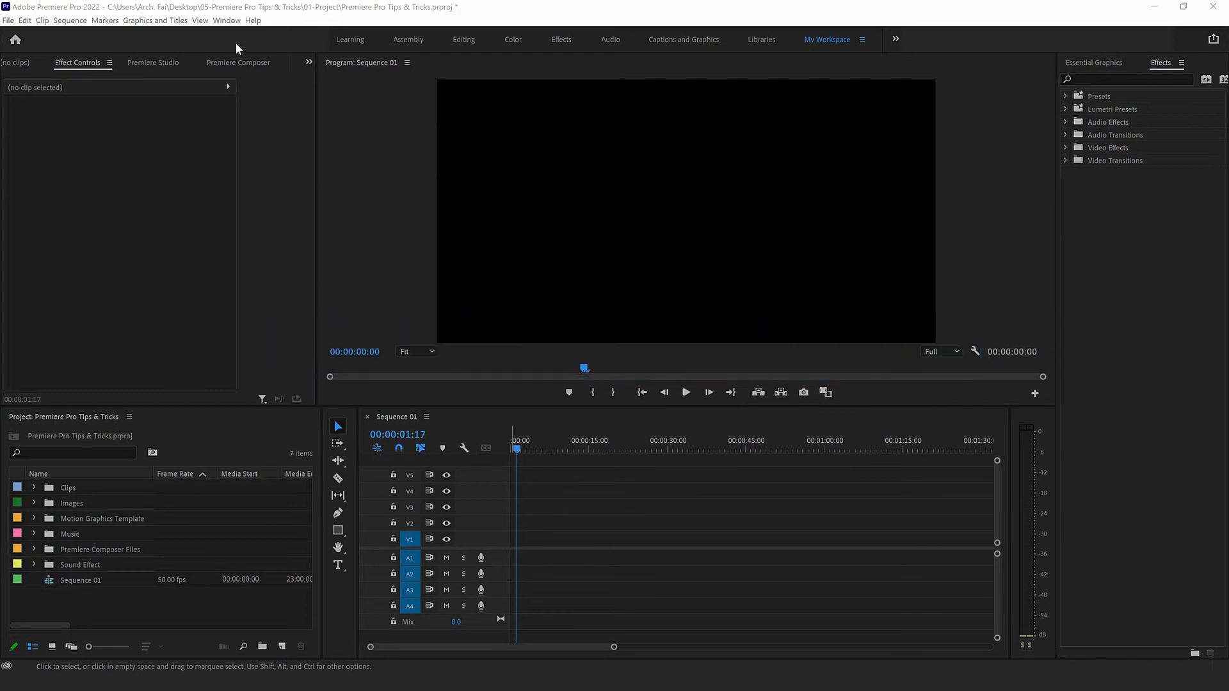
- Browse the Starter Pack in Premiere Composer, examining the Text Boxes, Text Presets, Transitions and Social Media categories
{"action": "left_click", "coordinate": [247, 64]}
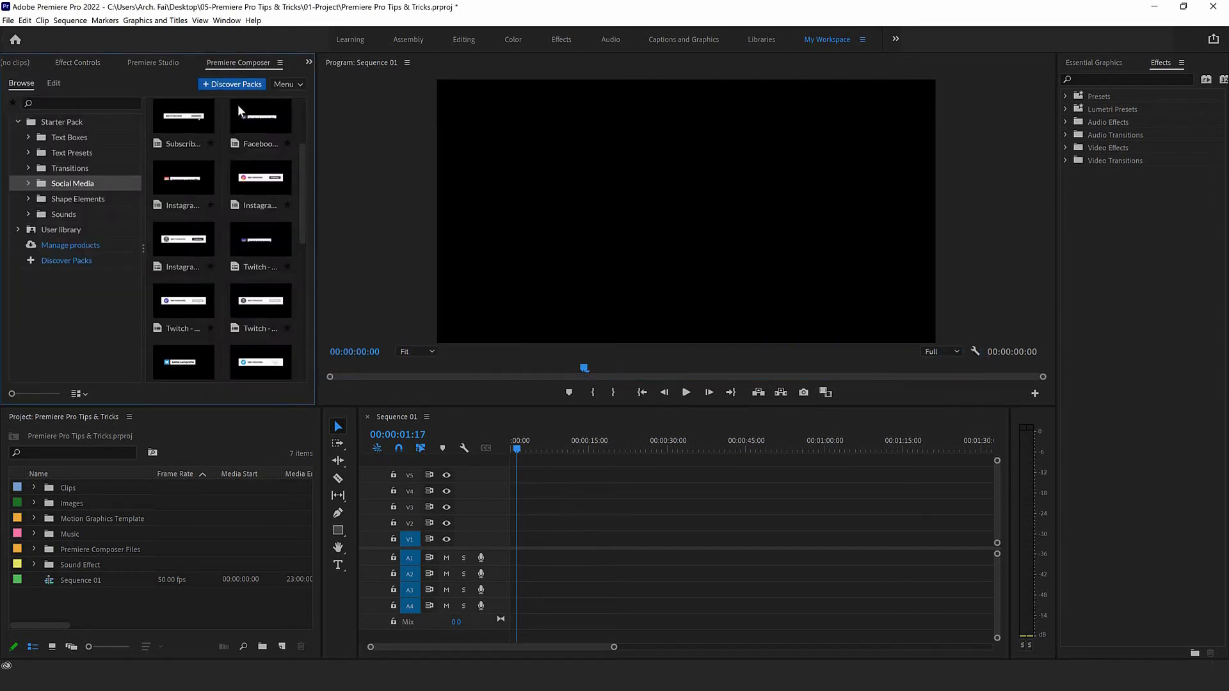
{"action": "left_click", "coordinate": [142, 66]}
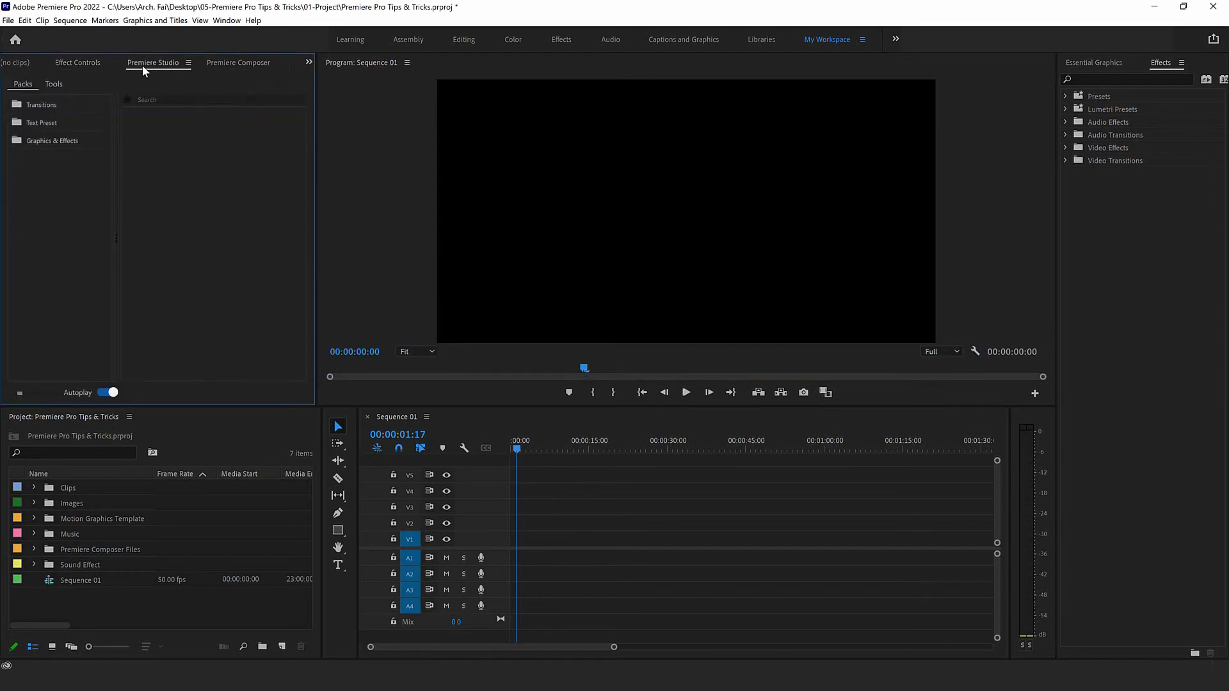
{"action": "left_click", "coordinate": [266, 62]}
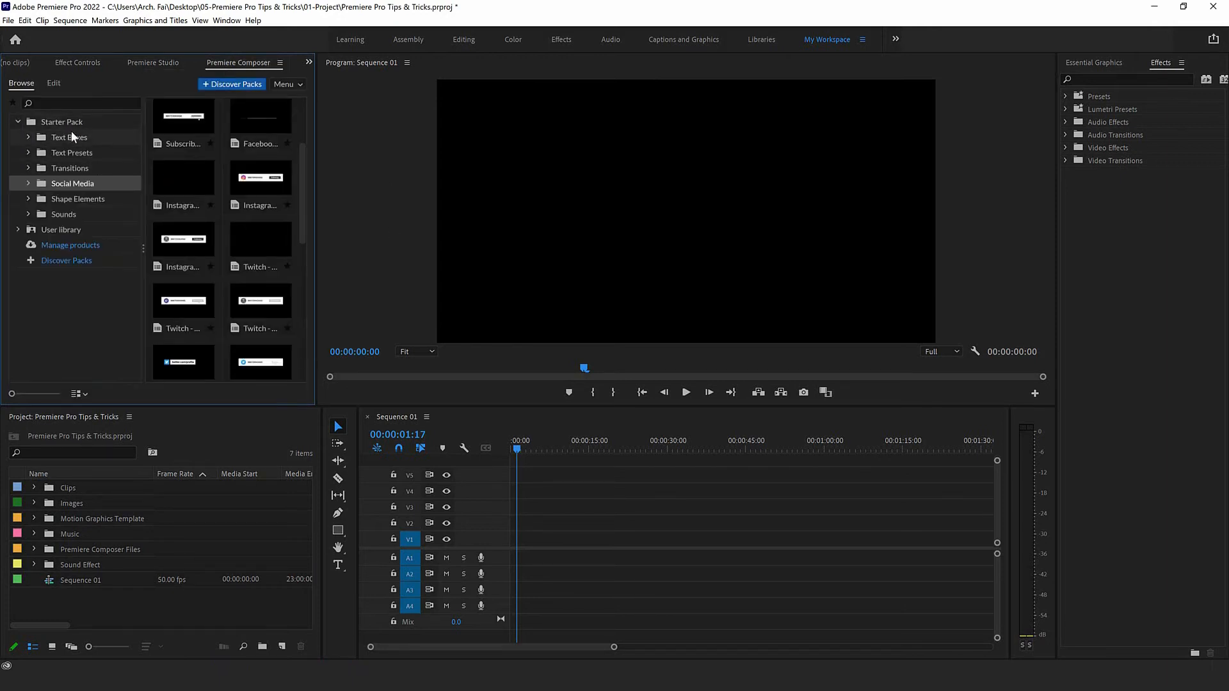
{"action": "left_click", "coordinate": [94, 140]}
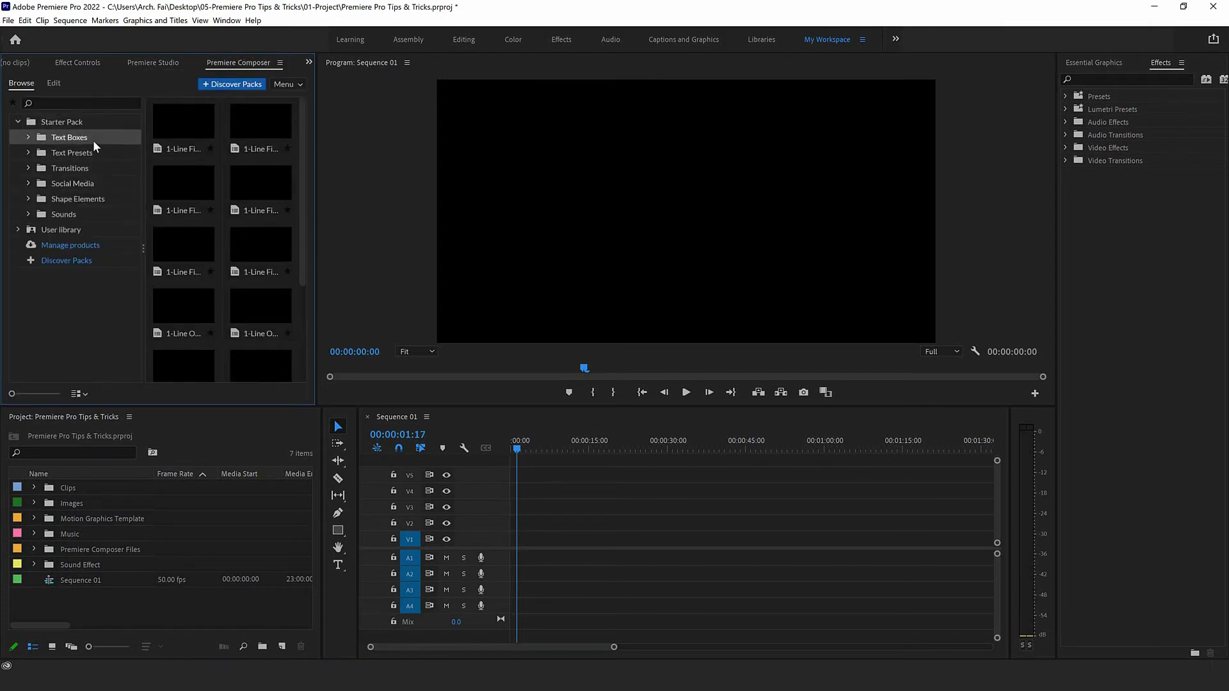
{"action": "scroll", "coordinate": [252, 200], "scroll_direction": "down", "scroll_amount": 3}
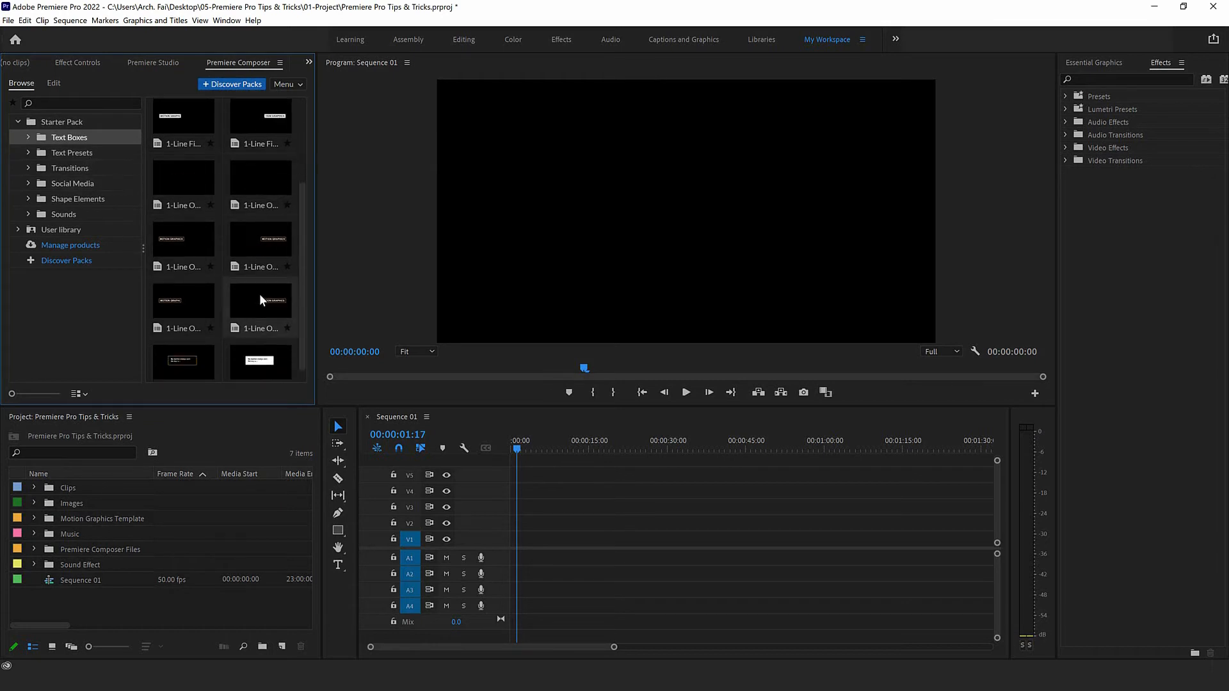
{"action": "left_click", "coordinate": [113, 154]}
{"action": "left_click", "coordinate": [85, 170]}
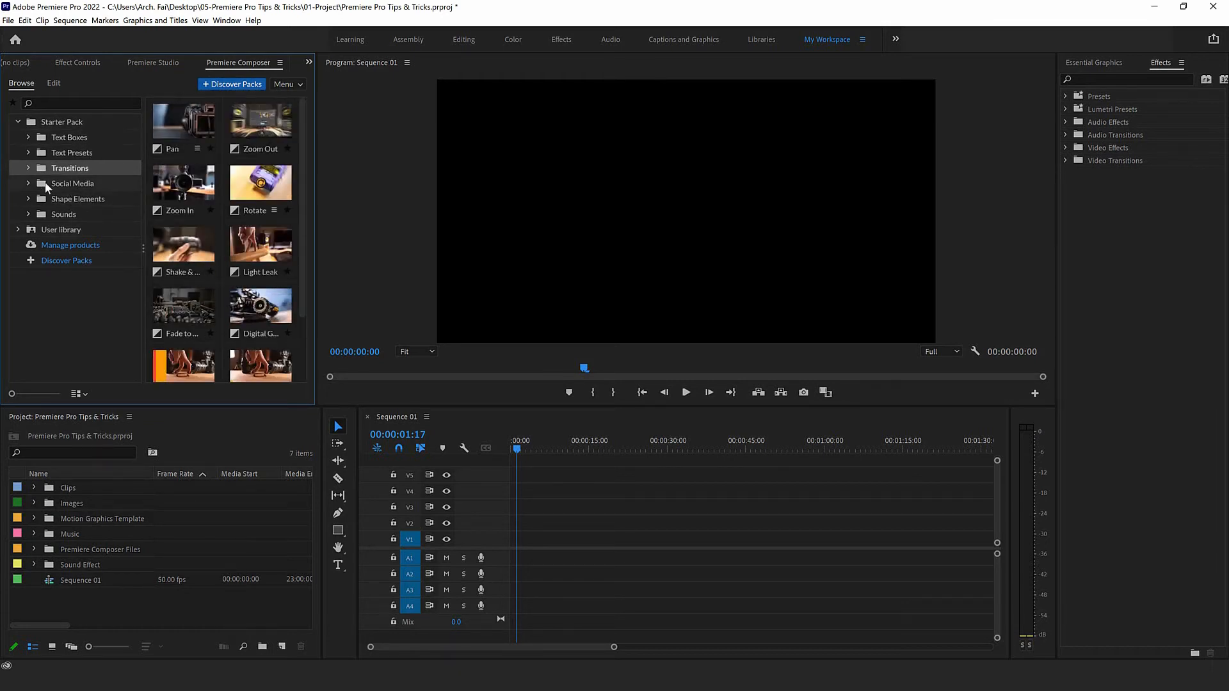
{"action": "left_click", "coordinate": [83, 183]}
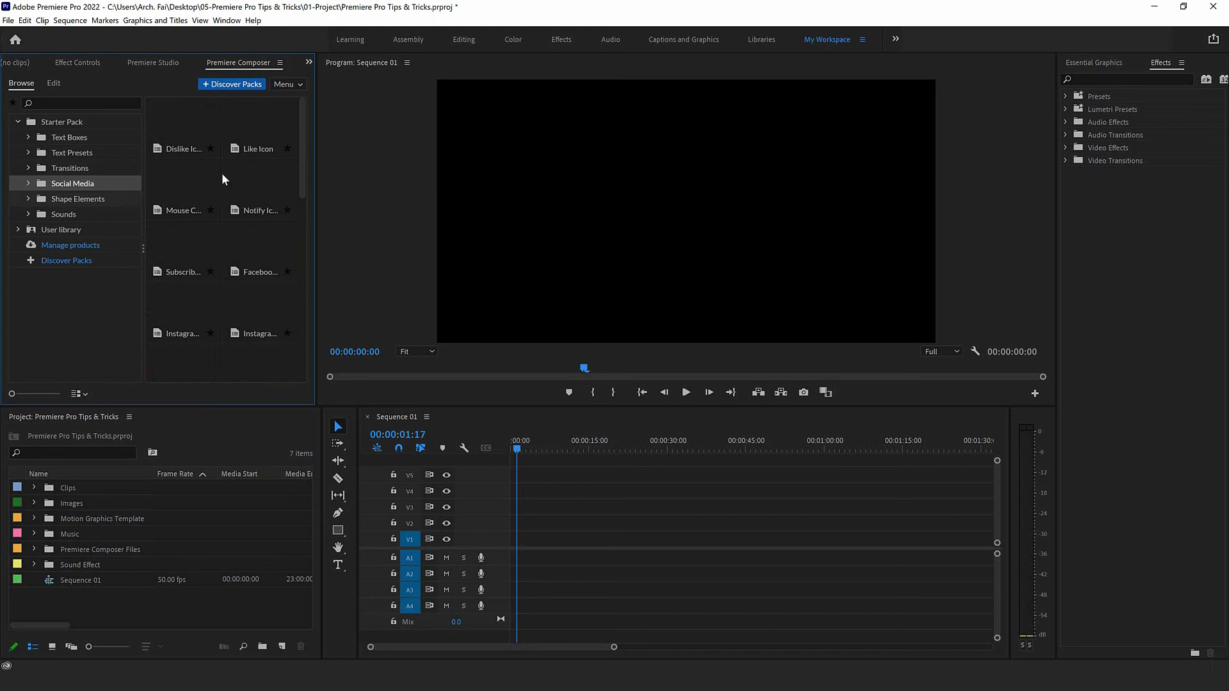
- Look over the Transitions, Text Preset and Graphics & Effects packs in Premiere Studio, and return to Premiere Composer
{"action": "left_click", "coordinate": [159, 63]}
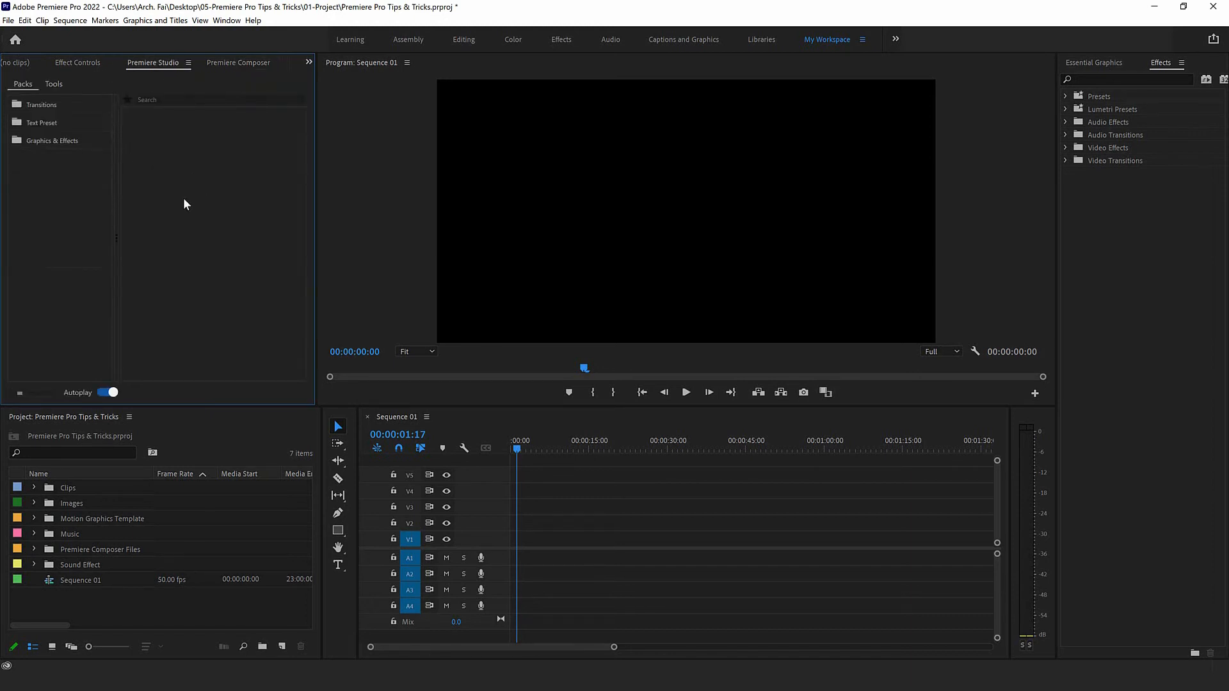
{"action": "left_click", "coordinate": [79, 105]}
{"action": "left_click", "coordinate": [74, 105]}
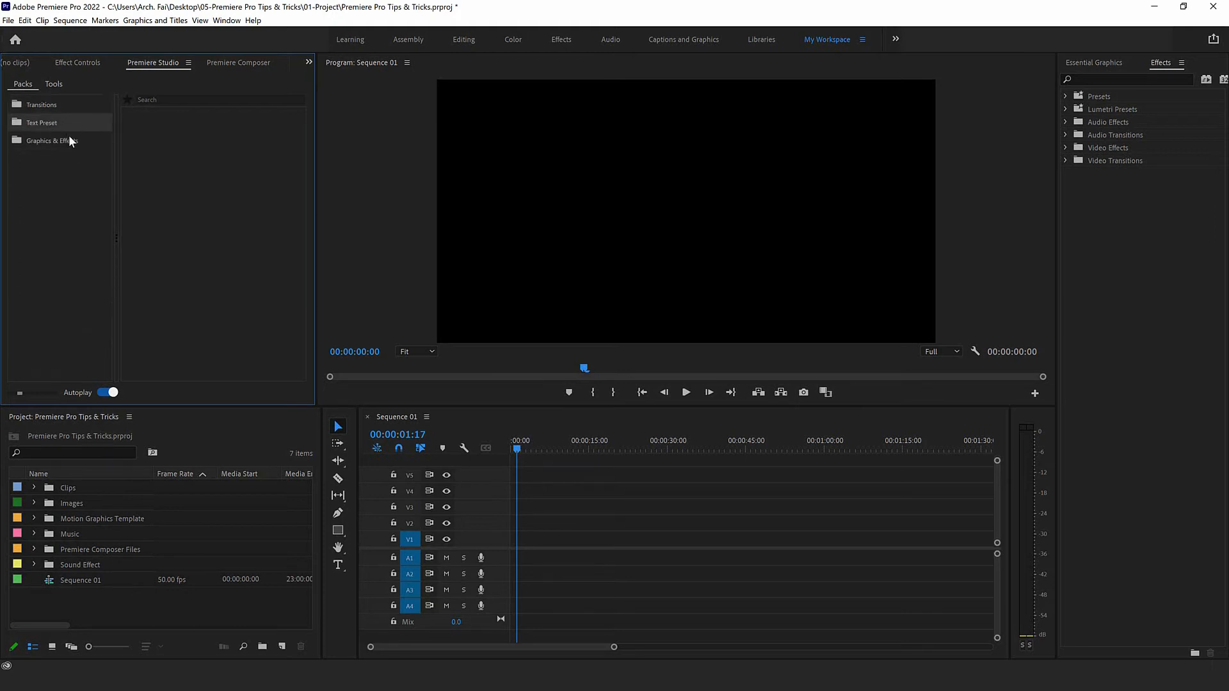
{"action": "left_click", "coordinate": [229, 63]}
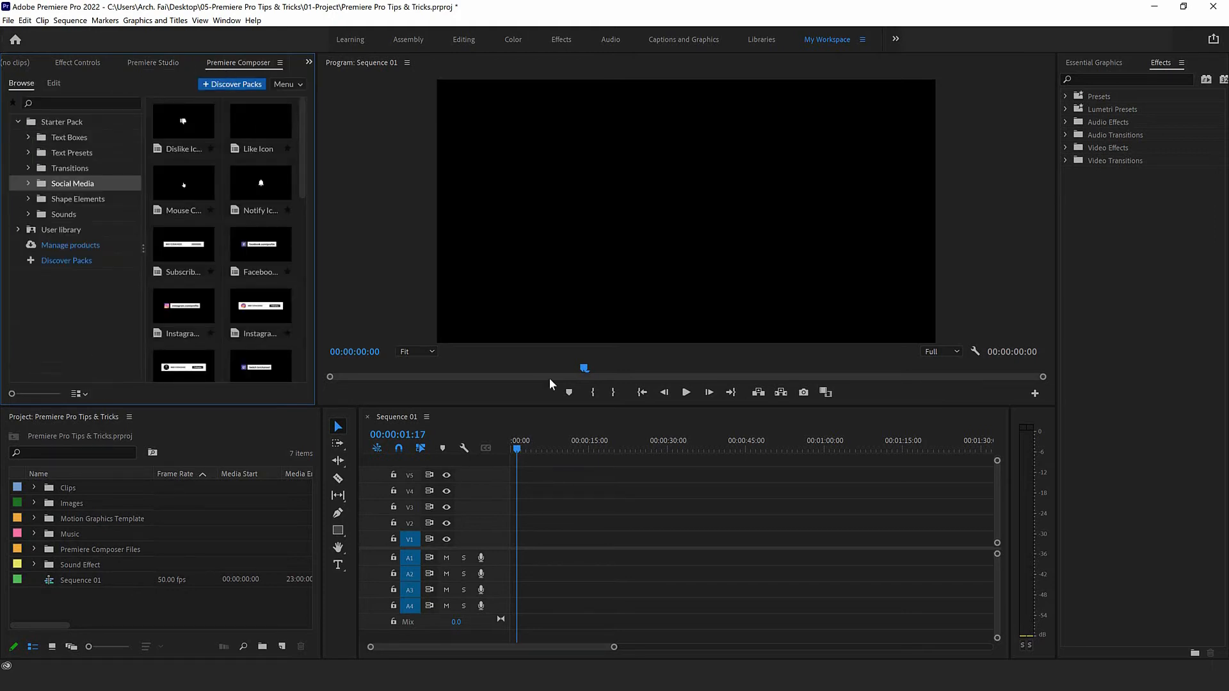
- Add the Instagram - Follow 1 social media template with its sound at the start of Sequence 01
{"action": "left_click_drag", "start_coordinate": [520, 460], "coordinate": [498, 449]}
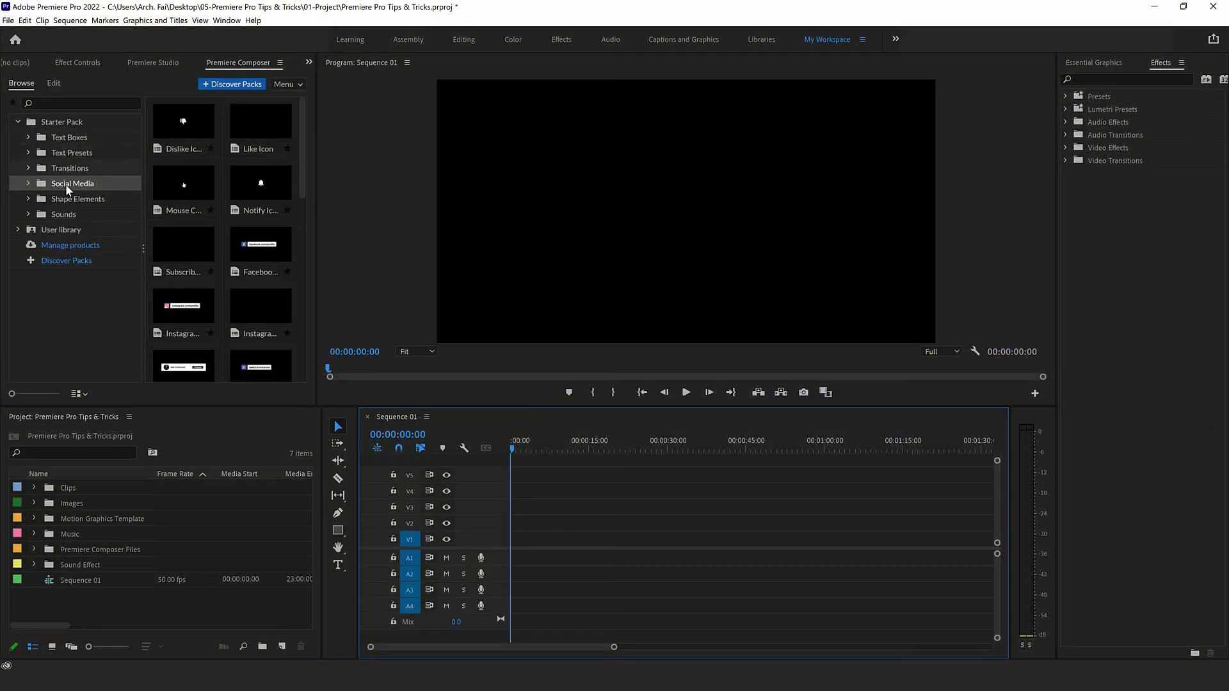
{"action": "scroll", "coordinate": [218, 243], "scroll_direction": "down", "scroll_amount": 2}
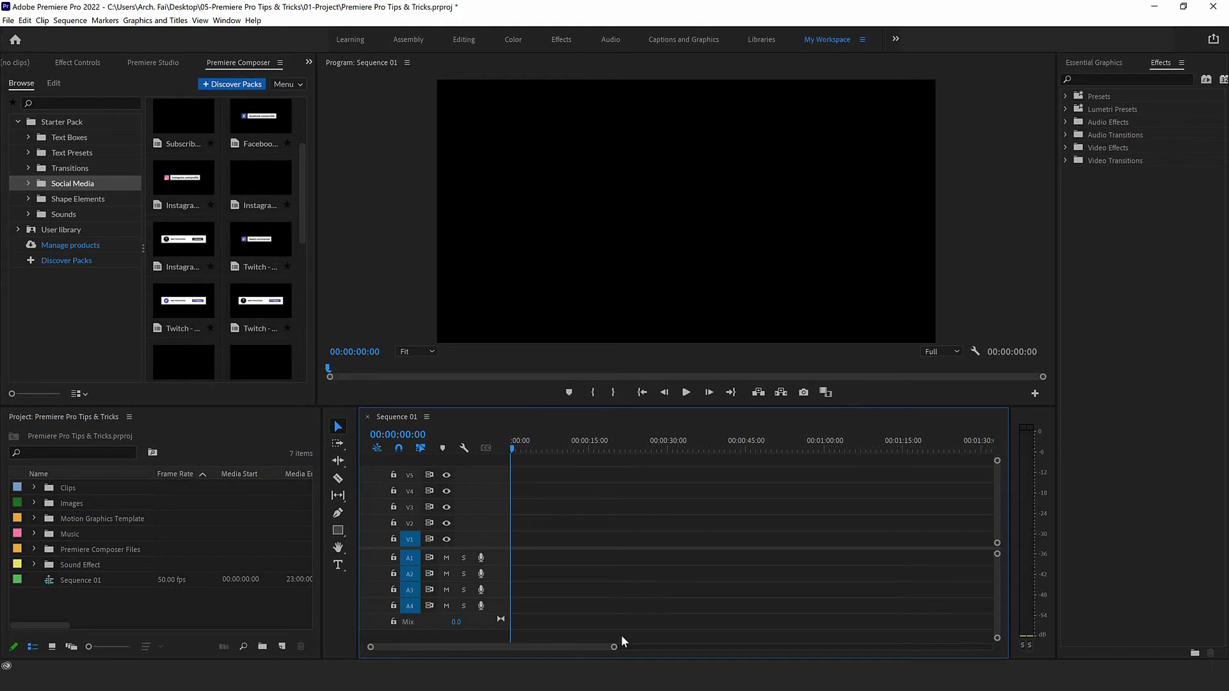
{"action": "scroll", "coordinate": [286, 325], "scroll_direction": "up", "scroll_amount": 2}
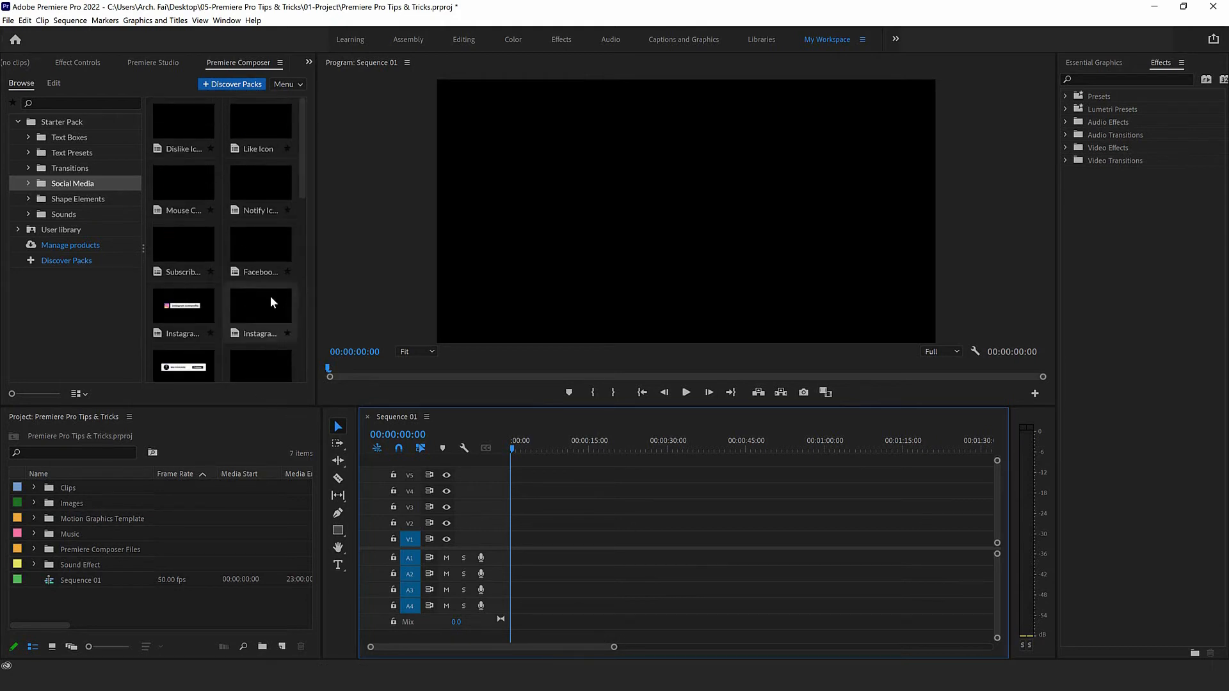
{"action": "left_click", "coordinate": [216, 314]}
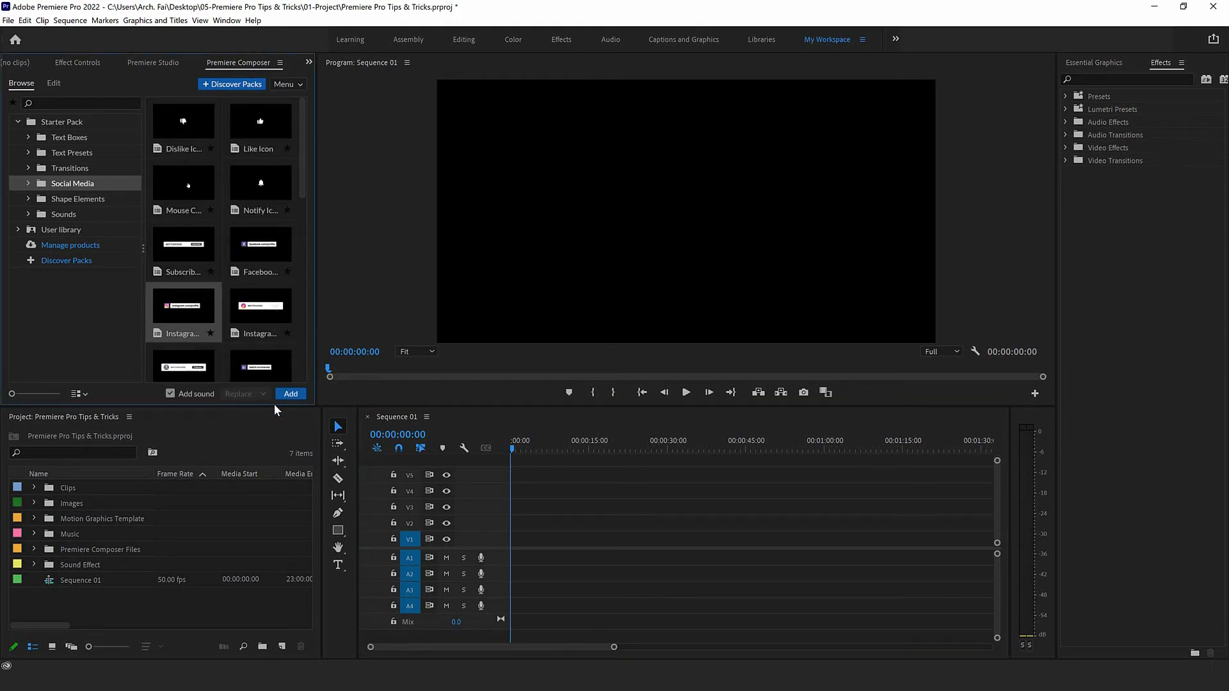
{"action": "left_click", "coordinate": [261, 312]}
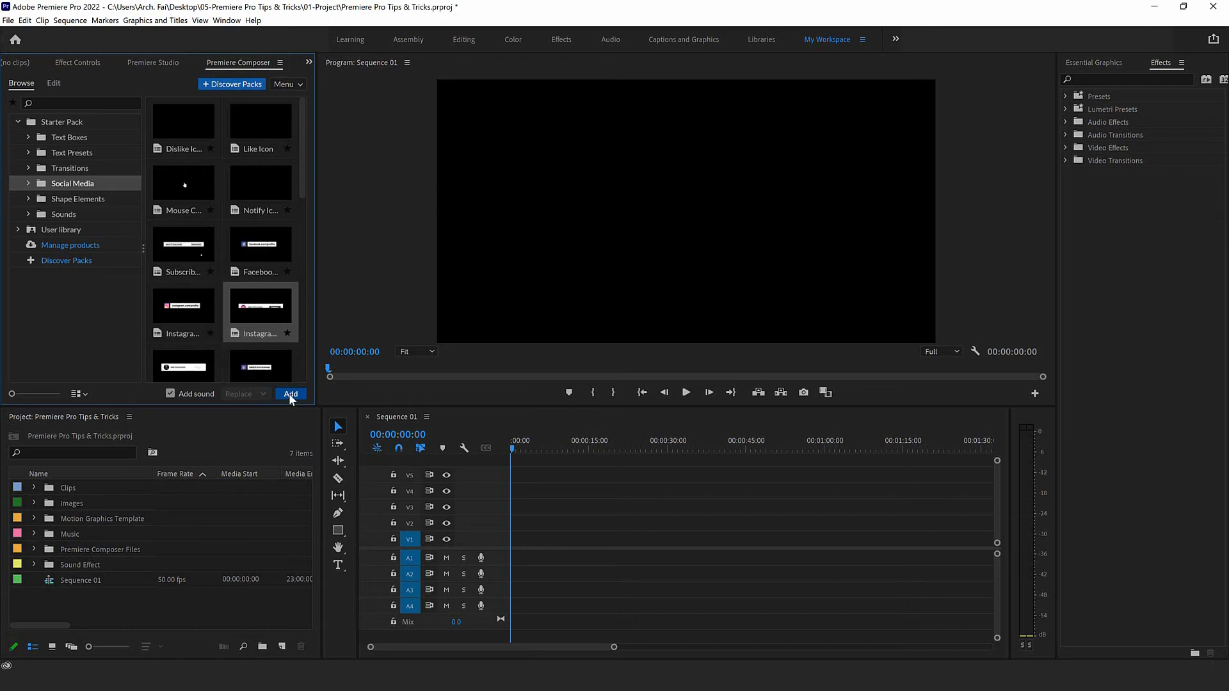
{"action": "left_click", "coordinate": [289, 394]}
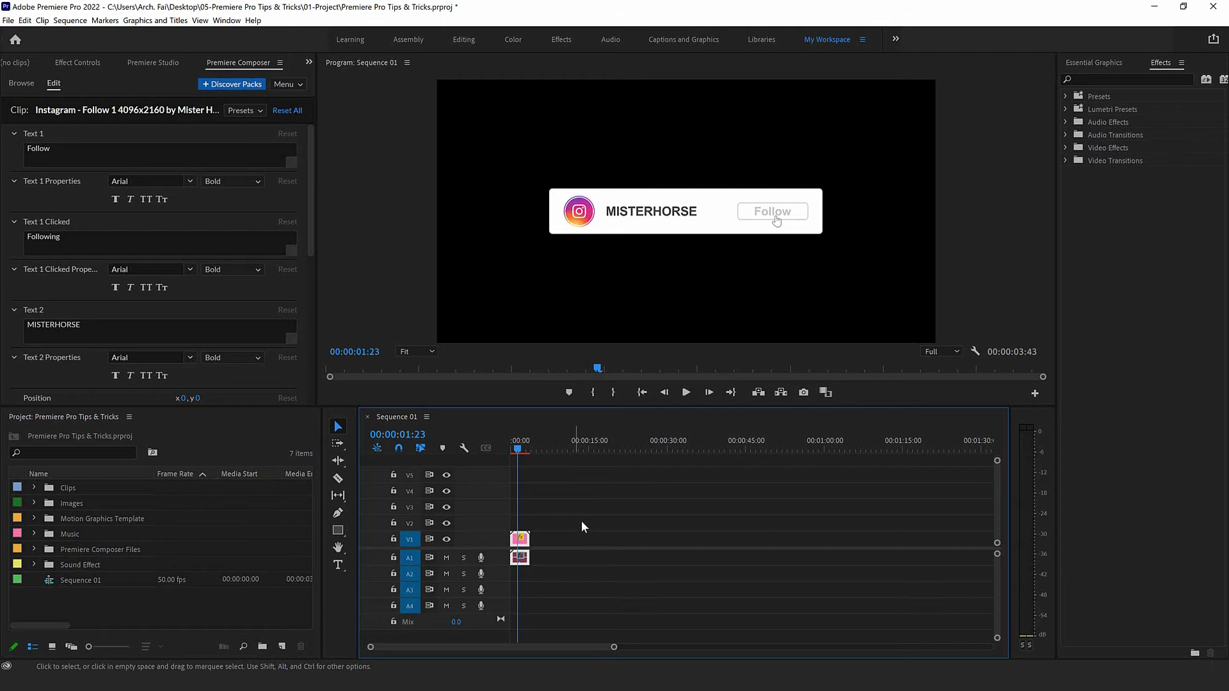
- Open the media export settings for Sequence 01 and set the format to QuickTime
{"action": "left_click", "coordinate": [8, 21]}
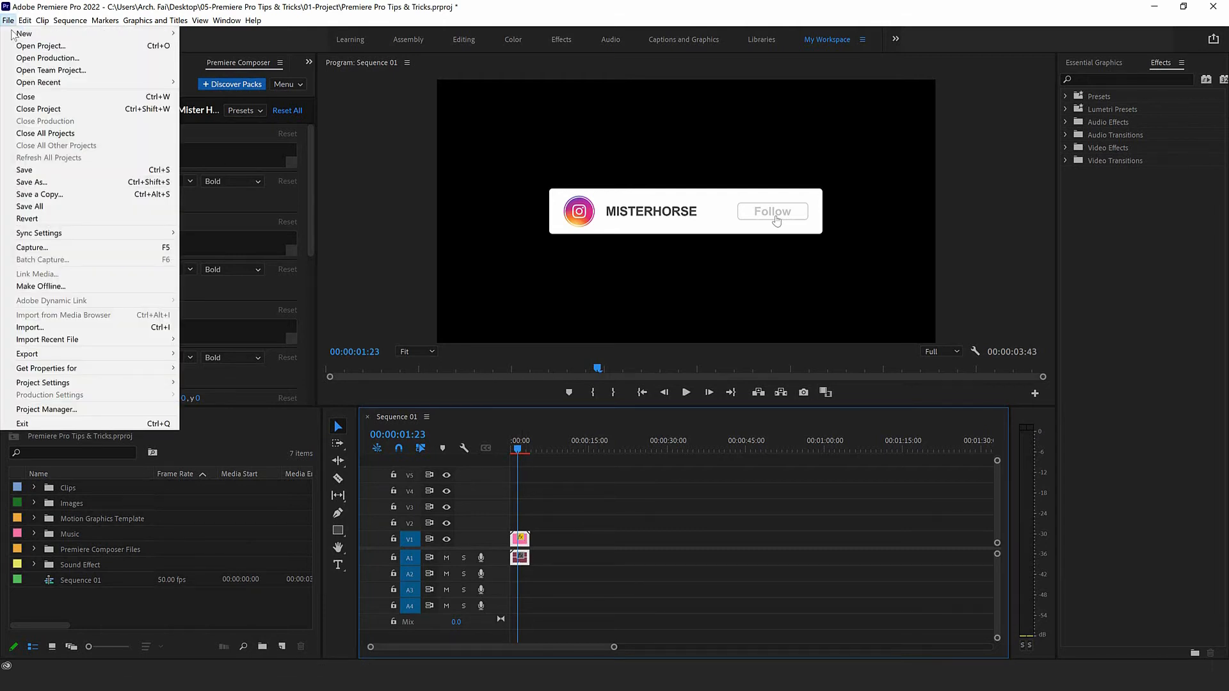
{"action": "mouse_move", "coordinate": [156, 357]}
{"action": "left_click", "coordinate": [200, 357]}
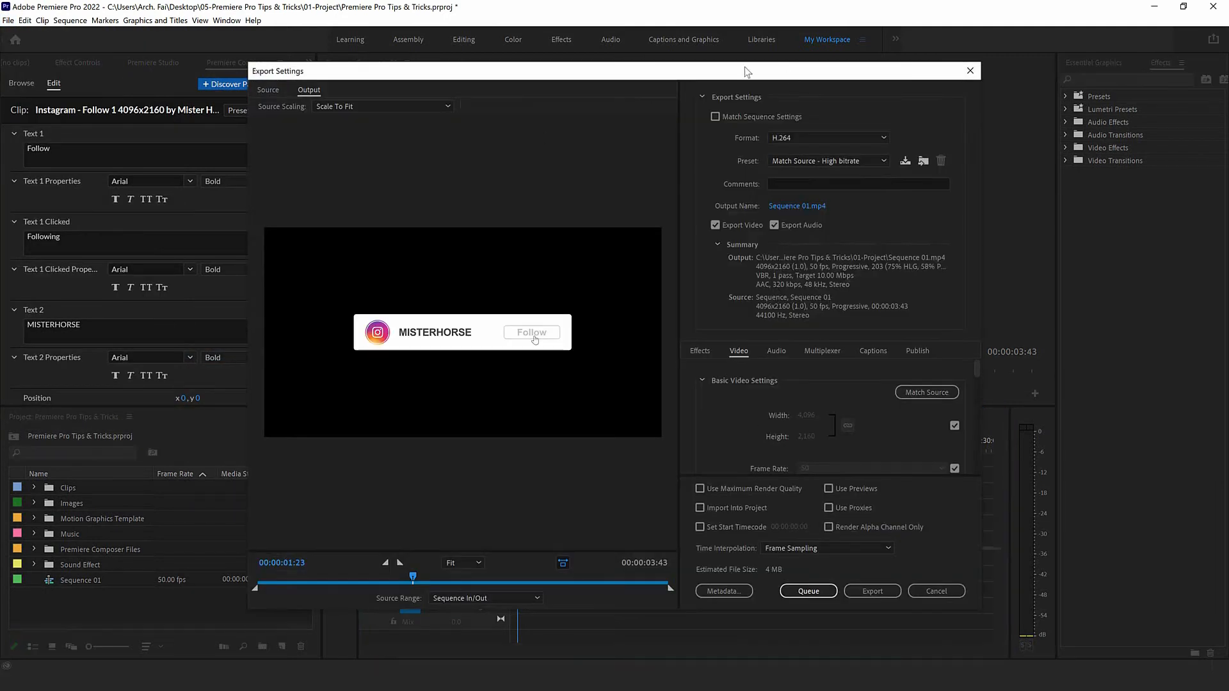
{"action": "left_click_drag", "start_coordinate": [733, 72], "coordinate": [633, 62]}
{"action": "left_click", "coordinate": [708, 125]}
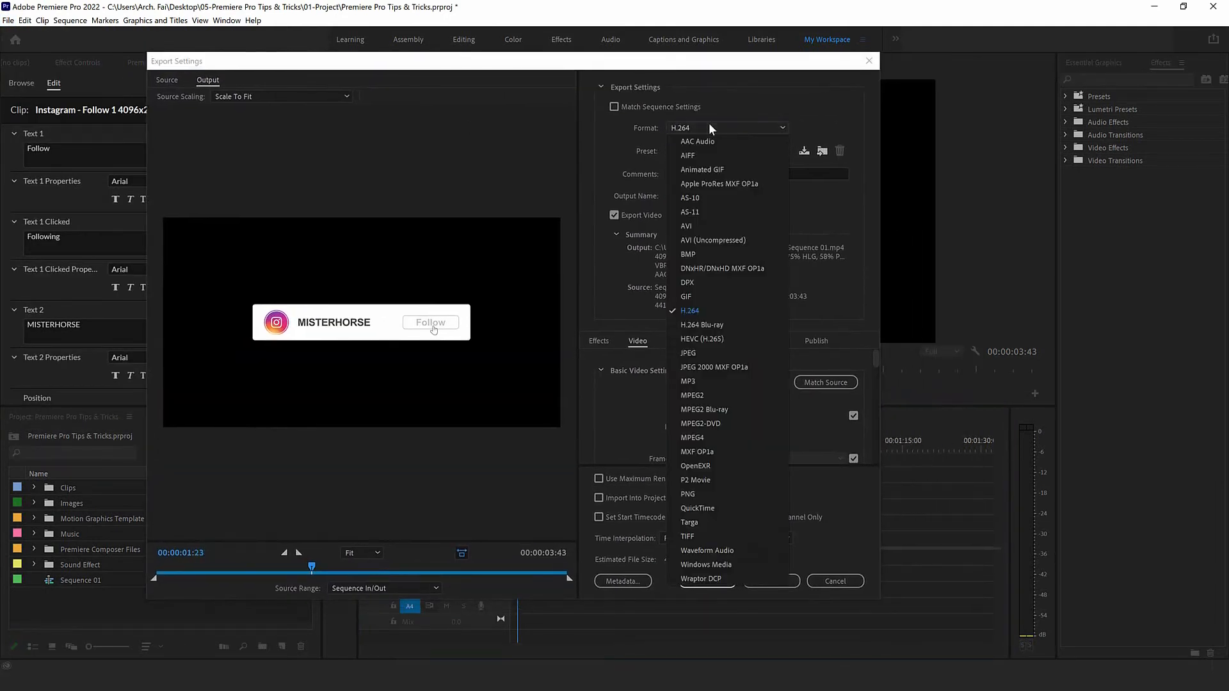
{"action": "key", "text": "q"}
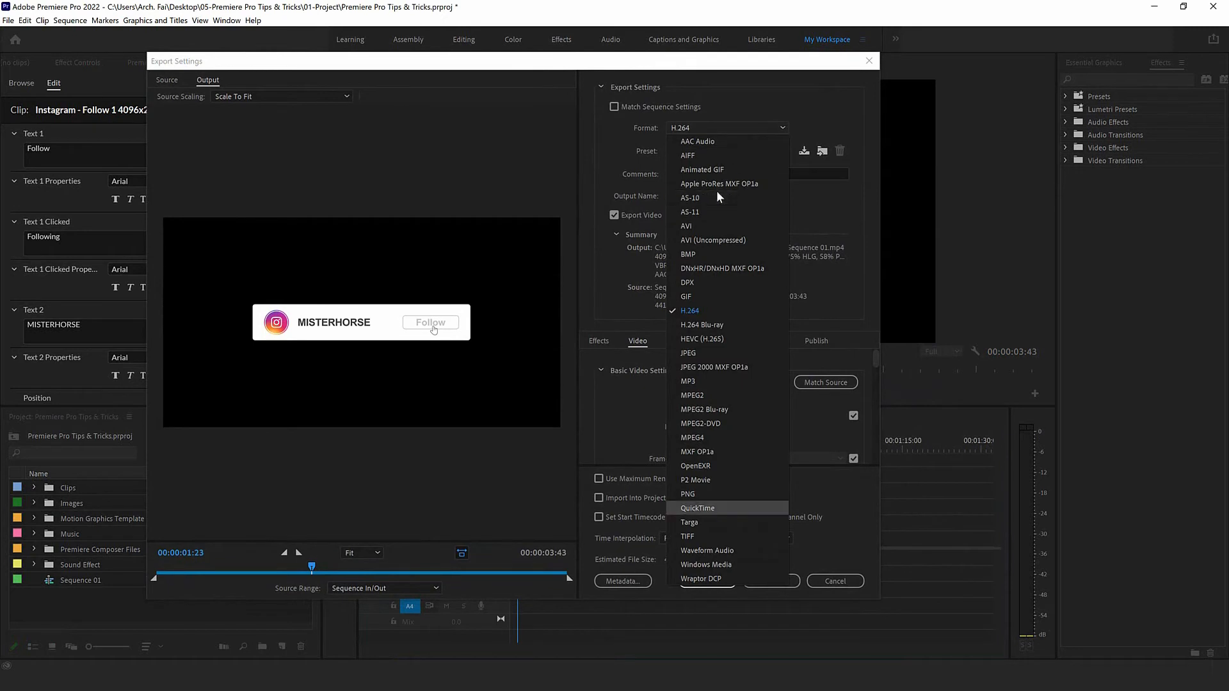
{"action": "left_click", "coordinate": [698, 508]}
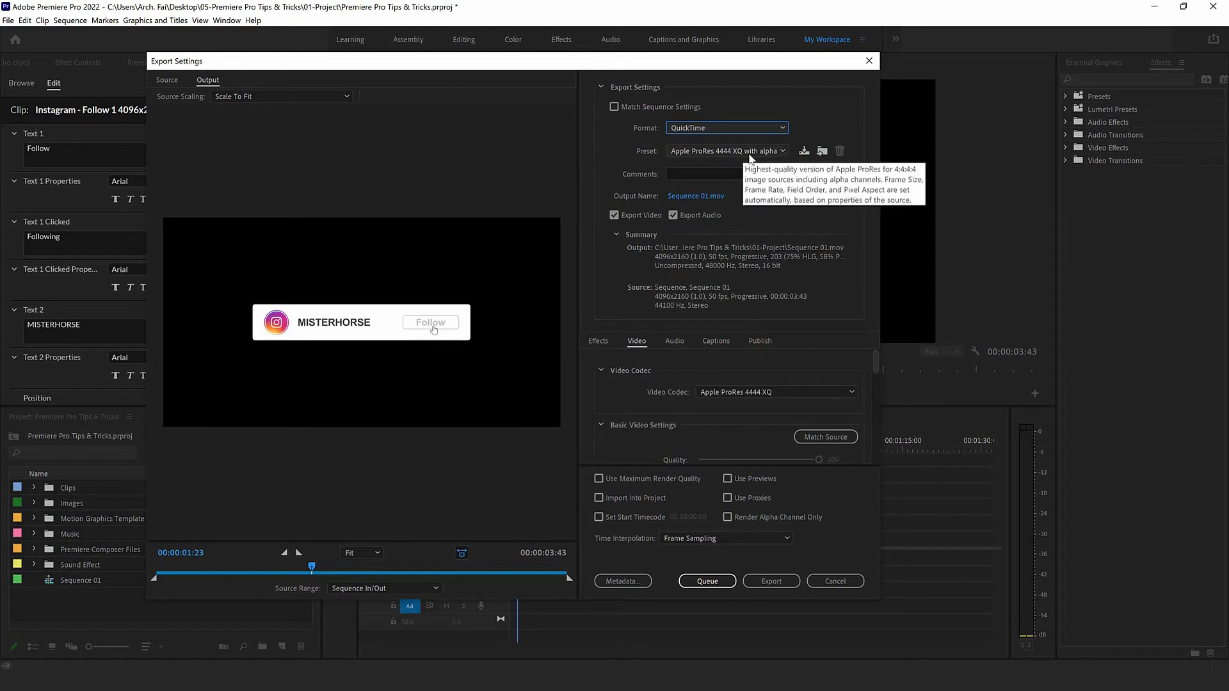
- Examine the video codecs available for the QuickTime export and keep Apple ProRes 4444 XQ
{"action": "mouse_move", "coordinate": [877, 358]}
{"action": "left_mouse_down"}
{"action": "mouse_move", "coordinate": [877, 378]}
{"action": "mouse_move", "coordinate": [877, 358]}
{"action": "left_mouse_up"}
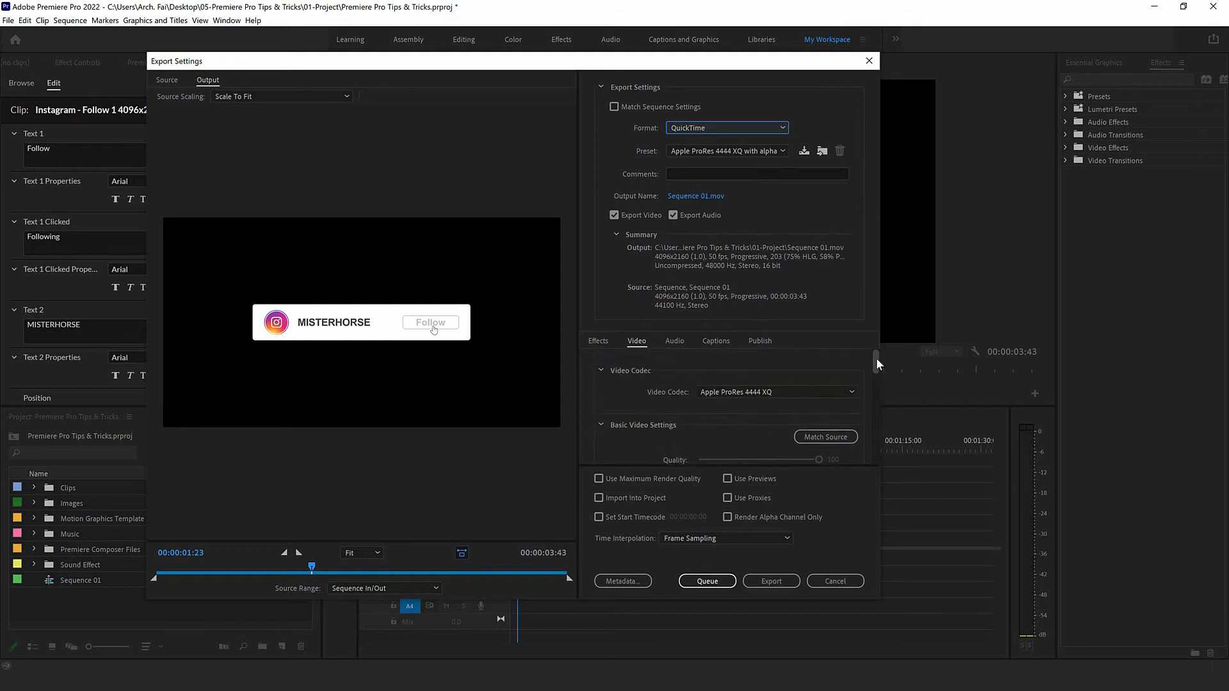
{"action": "left_click", "coordinate": [723, 394]}
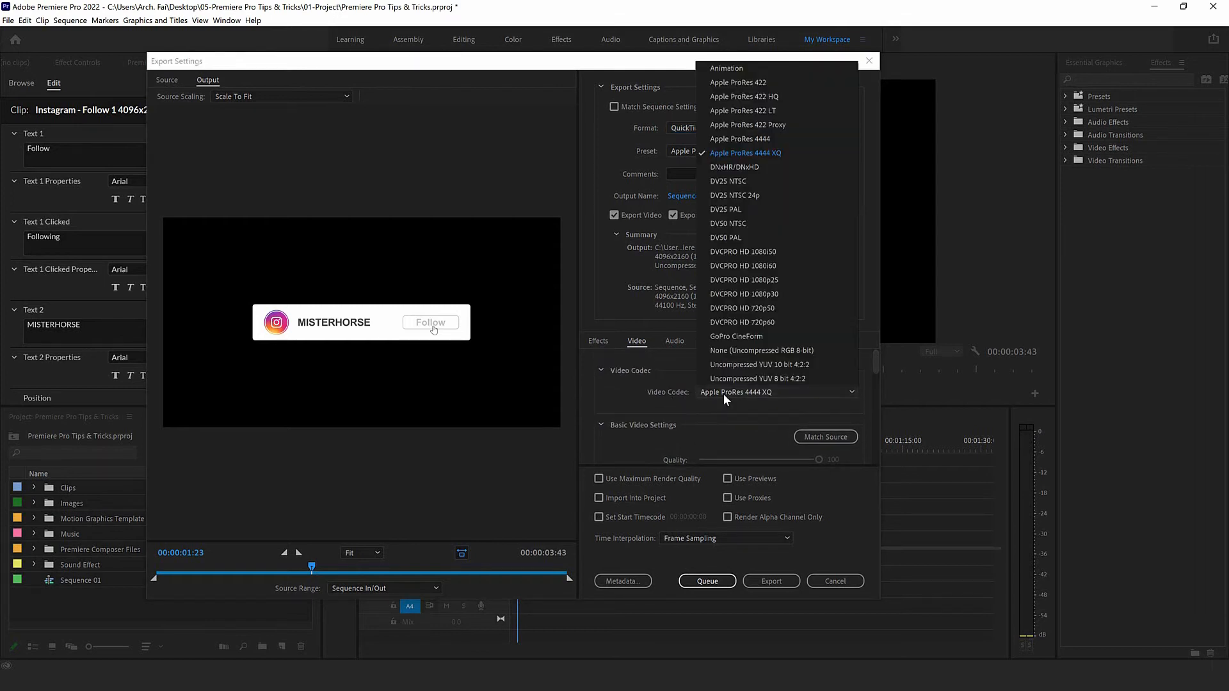
{"action": "key", "text": "Escape"}
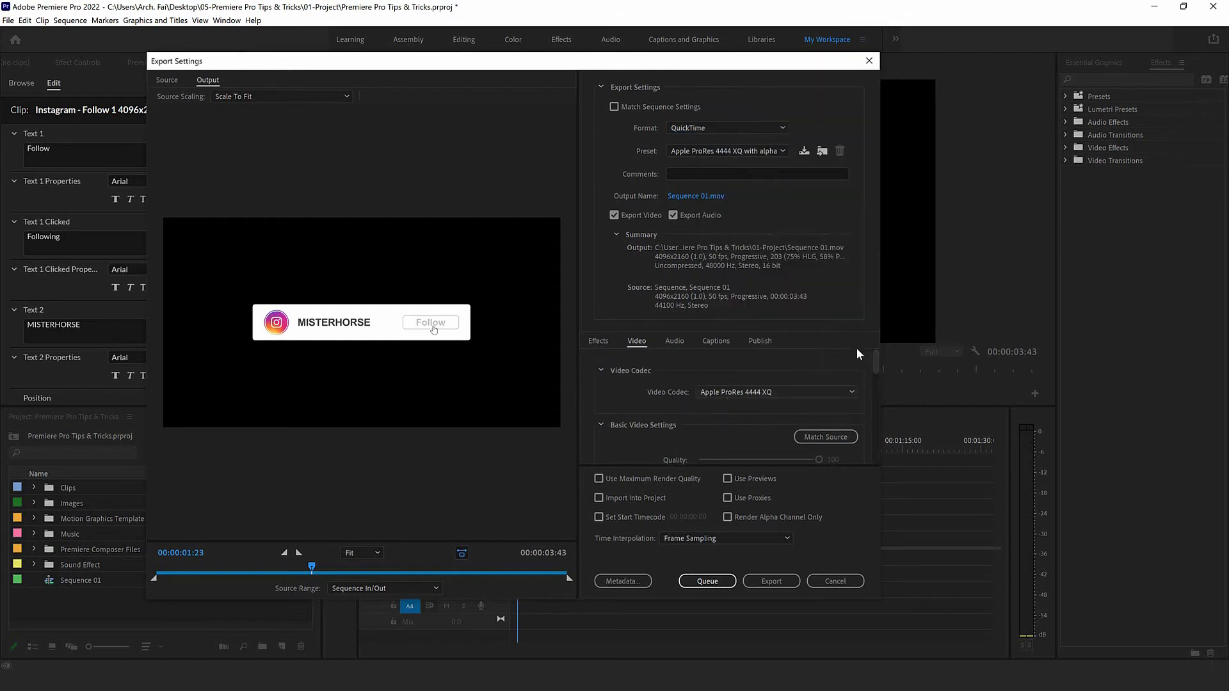
- Set the video depth to 8-bpc + alpha and export Sequence 01 as 30.mov in the 01-Project folder
{"action": "left_click_drag", "start_coordinate": [875, 363], "coordinate": [882, 408]}
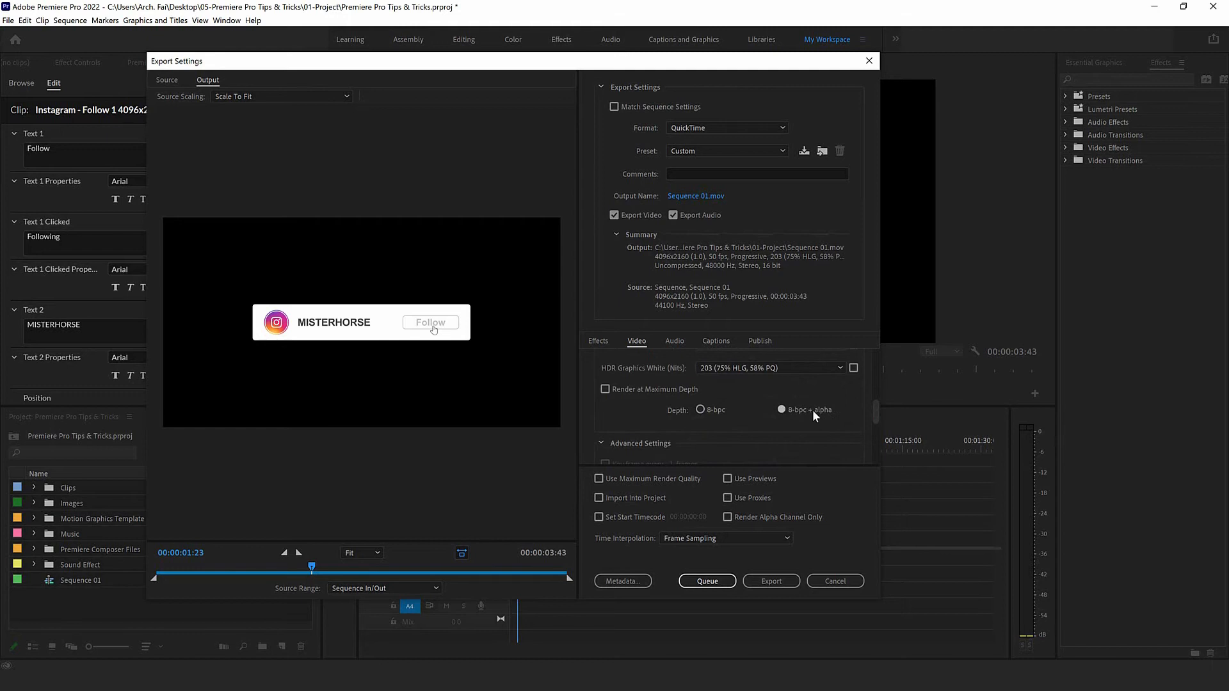
{"action": "left_click_drag", "start_coordinate": [877, 416], "coordinate": [876, 423]}
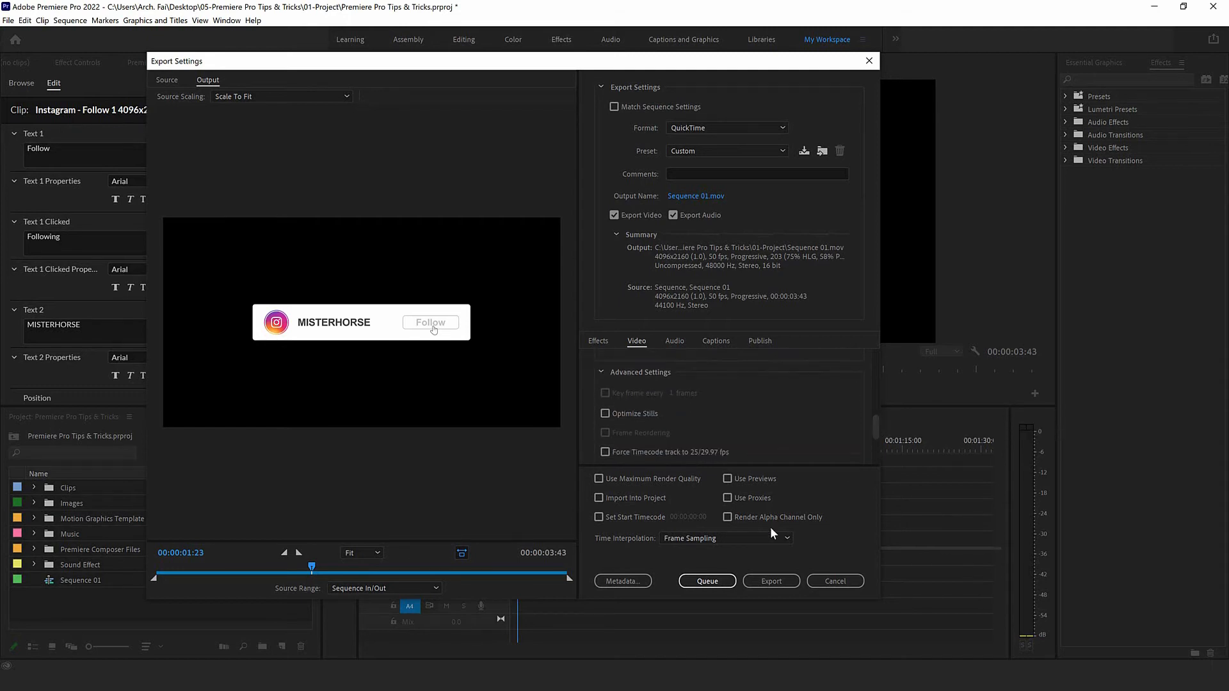
{"action": "left_click", "coordinate": [701, 195]}
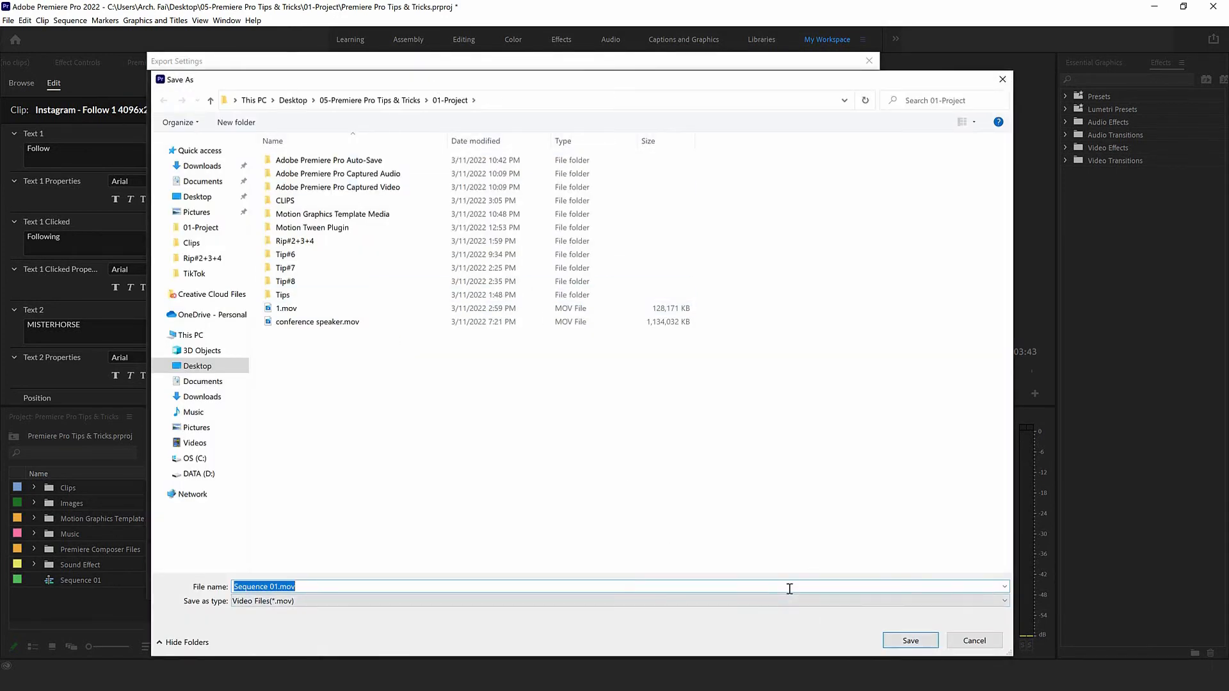
{"action": "type", "text": "30"}
{"action": "left_click", "coordinate": [907, 640]}
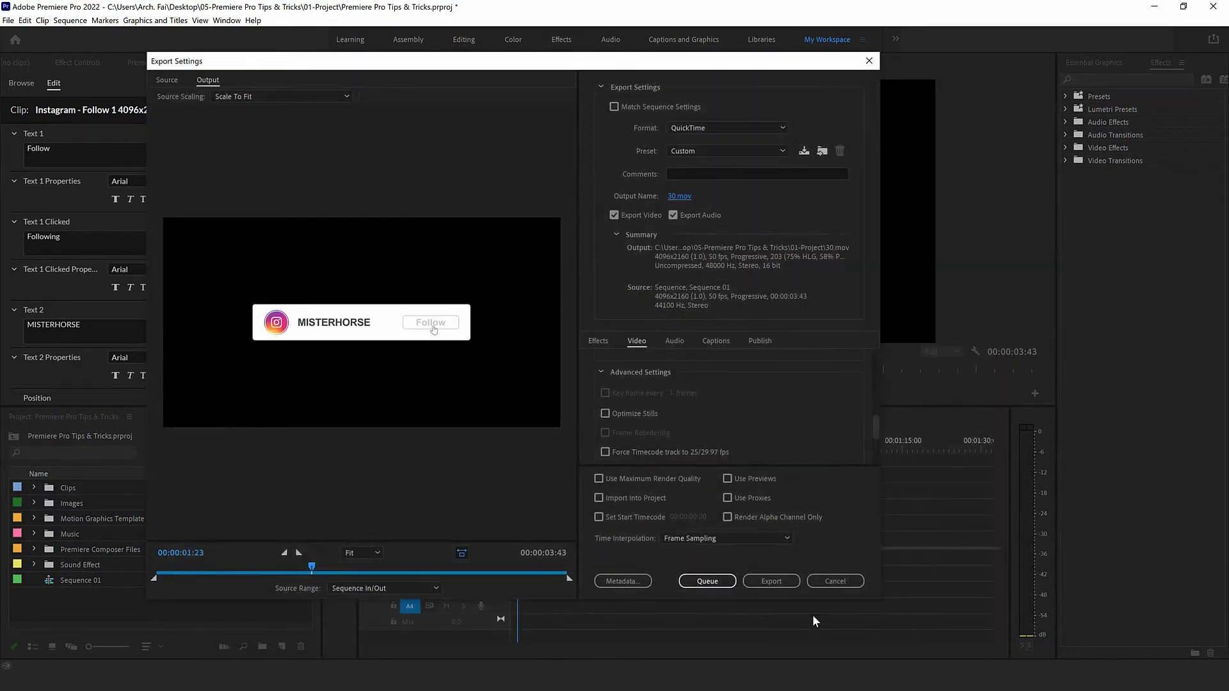
{"action": "left_click", "coordinate": [780, 579]}
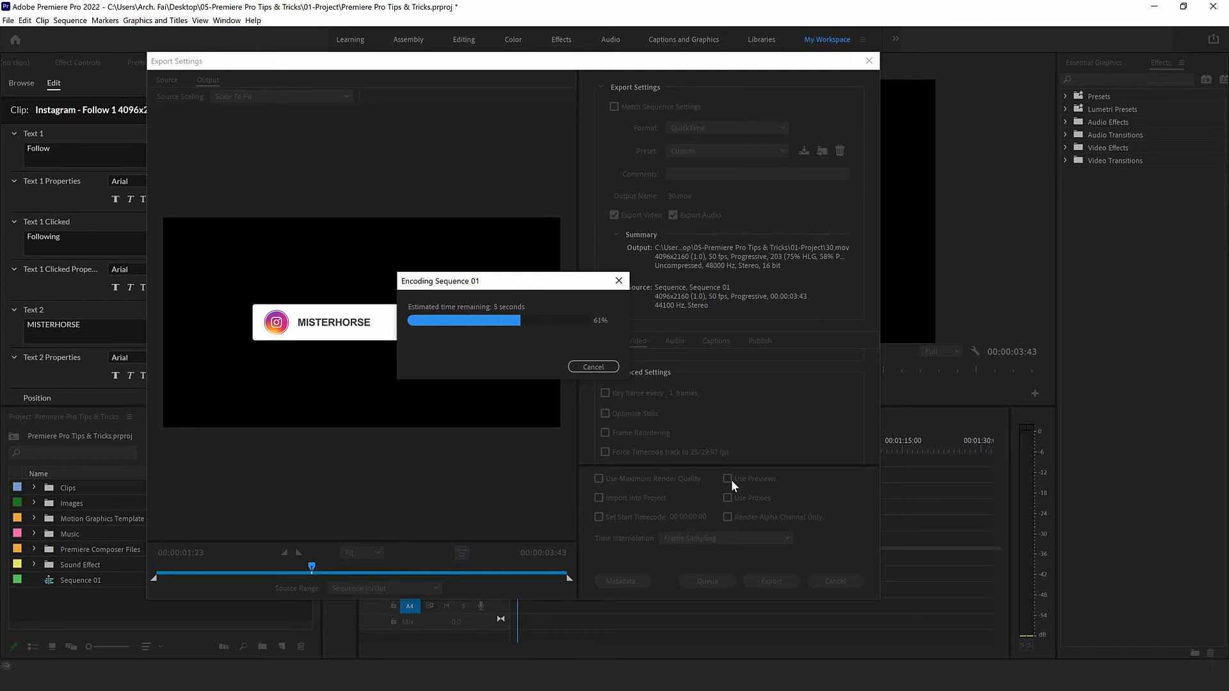
- Delete the Instagram template clips from the Sequence 01 timeline and import 30.mov into the project
{"action": "left_click_drag", "start_coordinate": [534, 482], "coordinate": [504, 609]}
{"action": "key", "text": "Delete"}
{"action": "left_click", "coordinate": [211, 598]}
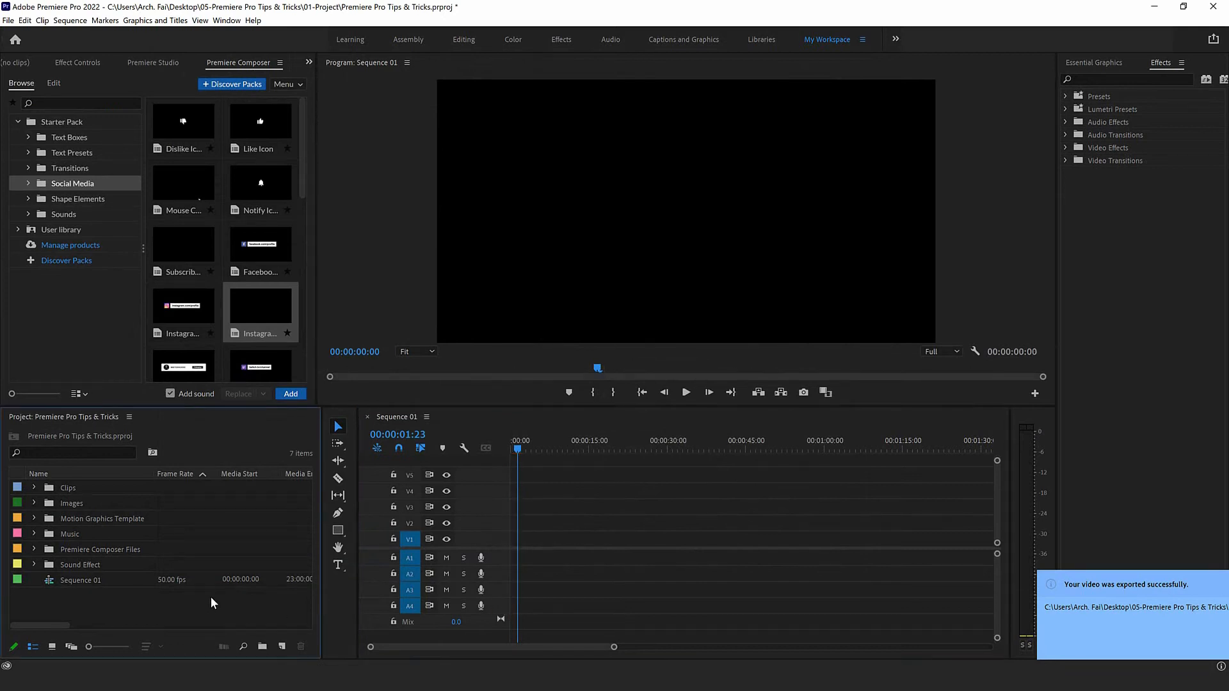
{"action": "double_click", "coordinate": [225, 594]}
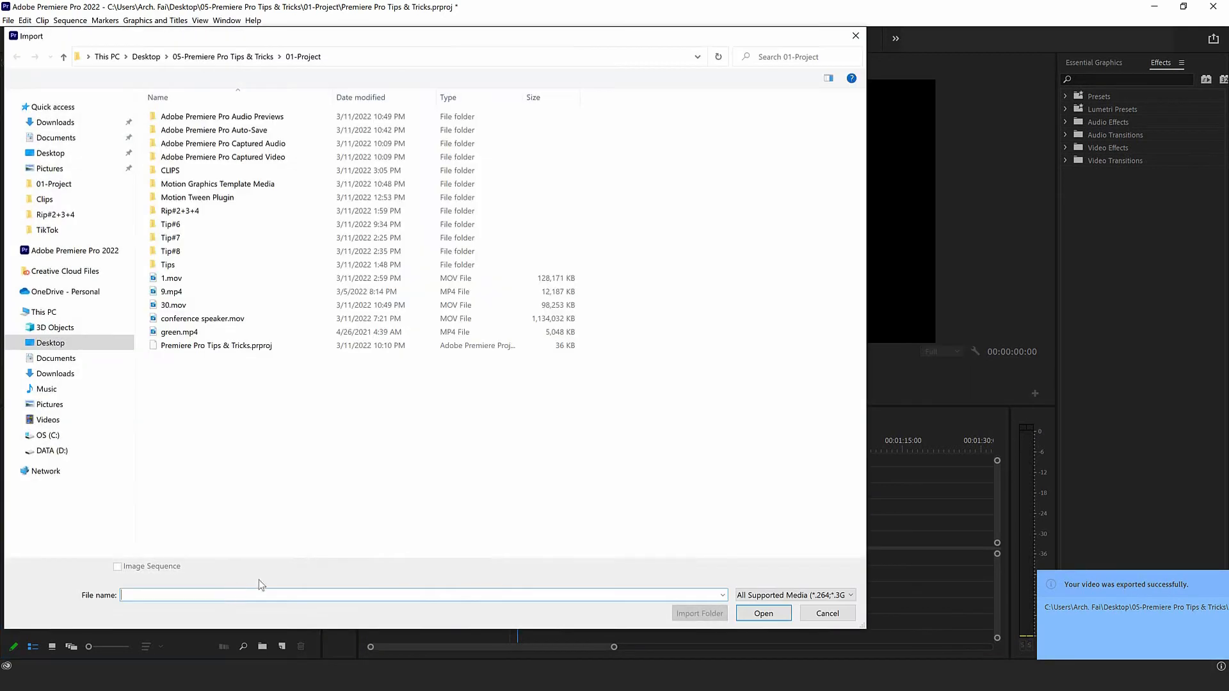
{"action": "left_click", "coordinate": [179, 291]}
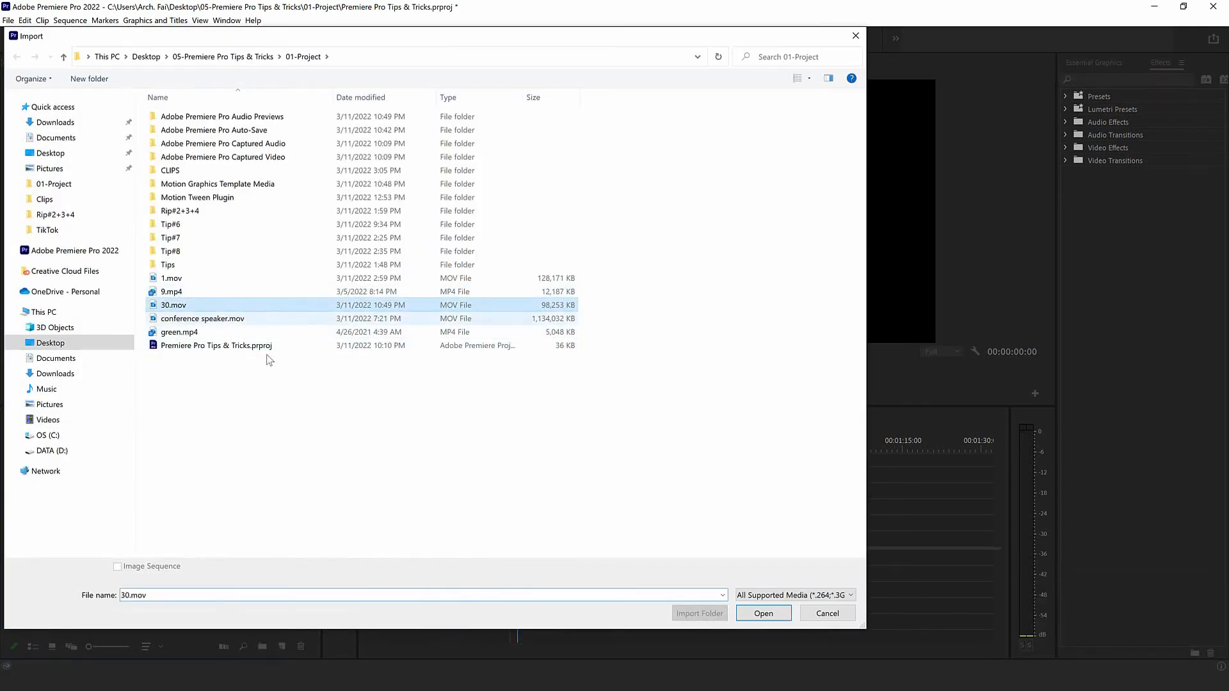
{"action": "left_click", "coordinate": [764, 613]}
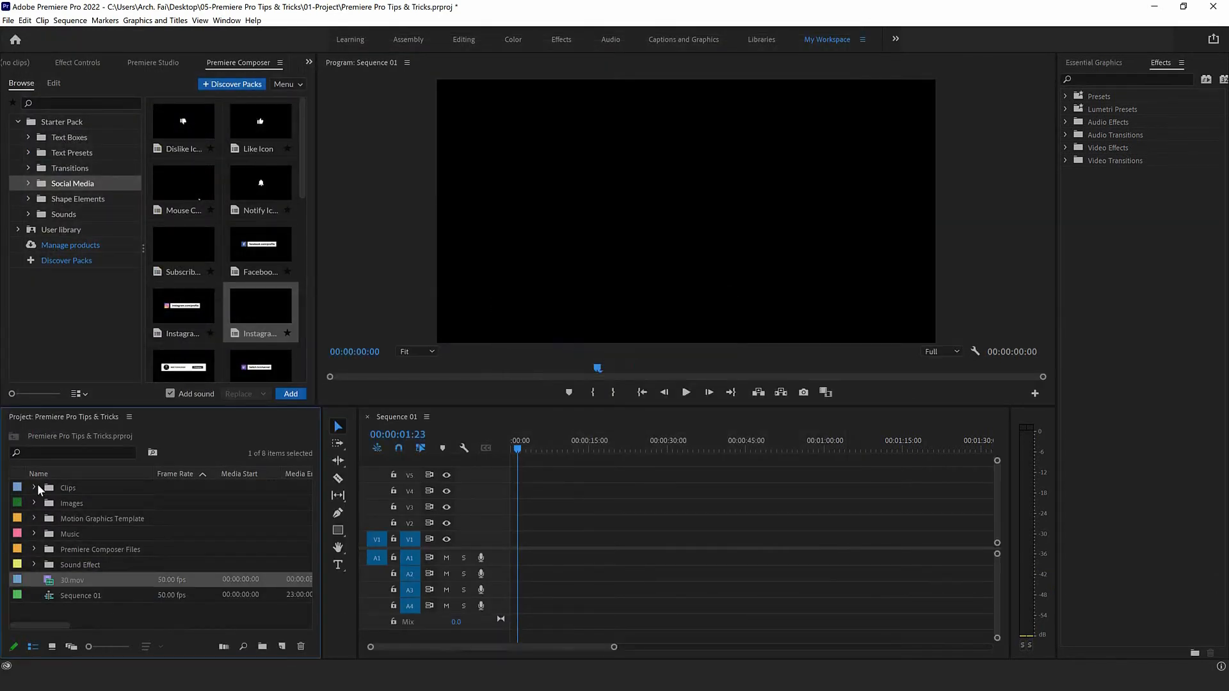
- Place 8.mp4 from the Clips bin at the start of V1 with sequence settings matched to it, and move the playhead to 00:00:08:08
{"action": "left_click", "coordinate": [33, 487]}
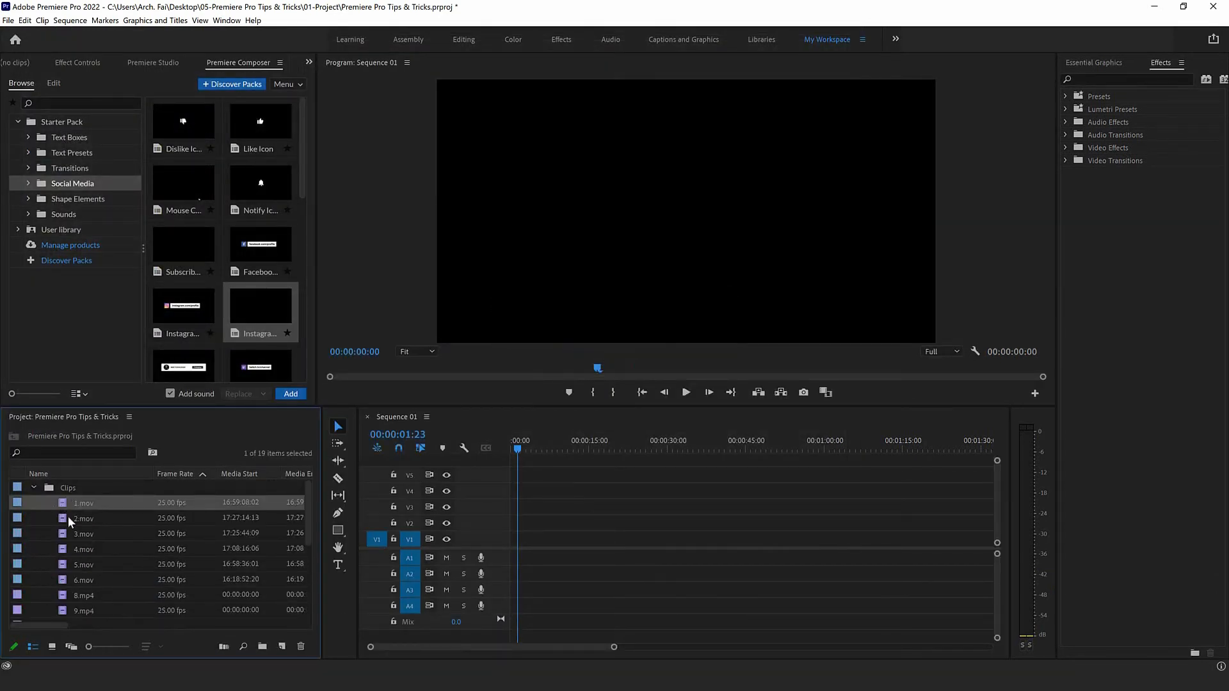
{"action": "scroll", "coordinate": [68, 515], "scroll_direction": "down", "scroll_amount": 3}
{"action": "left_click_drag", "start_coordinate": [73, 549], "coordinate": [513, 541]}
{"action": "left_click", "coordinate": [619, 368]}
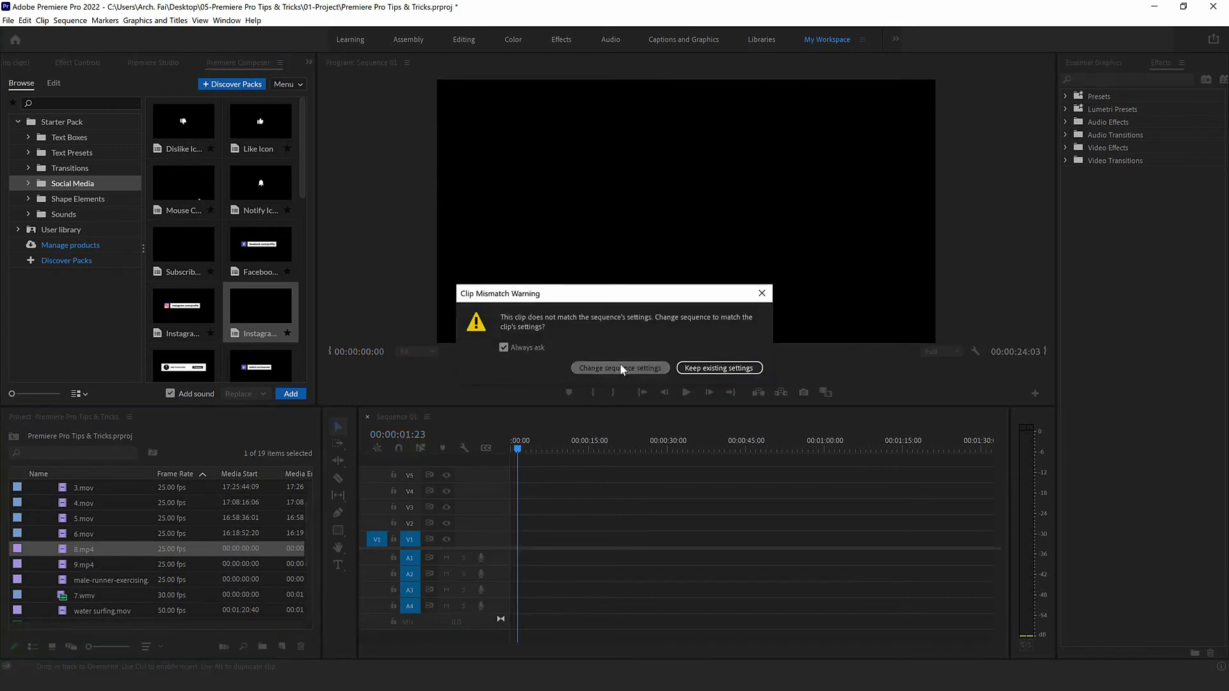
{"action": "left_click", "coordinate": [554, 446]}
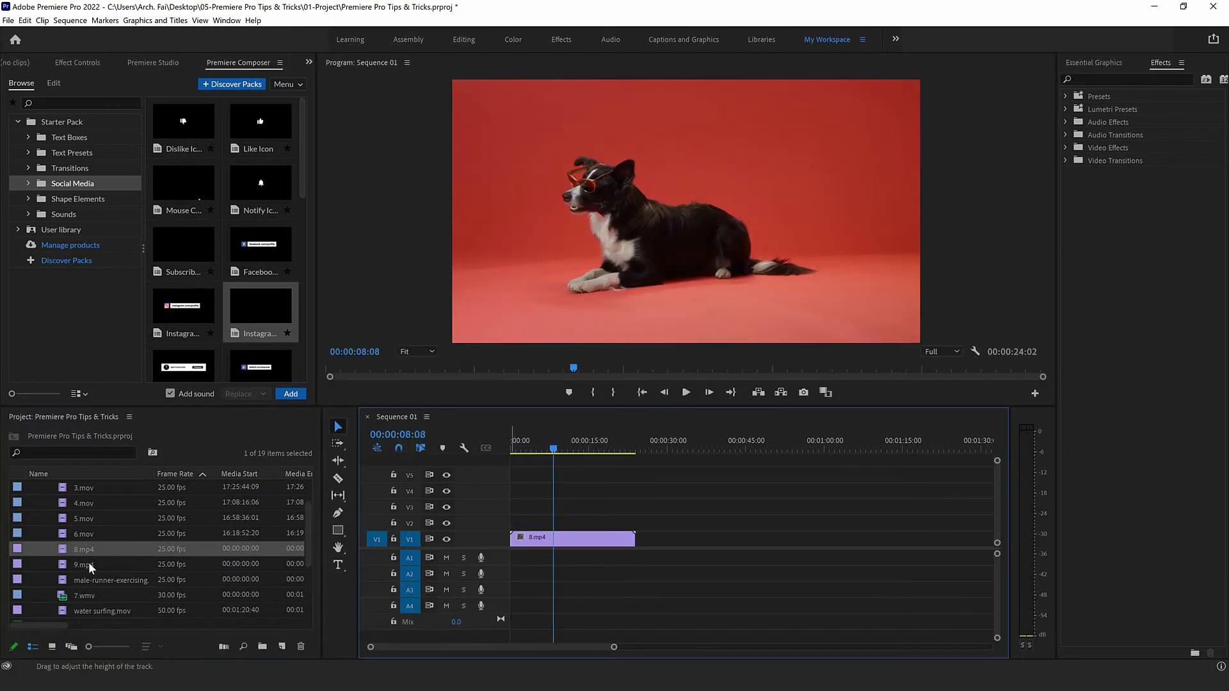
- Replace 8.mp4 at the start of V1 with 5.mov from the Clips bin
{"action": "left_click", "coordinate": [519, 540]}
{"action": "key", "text": "Delete"}
{"action": "left_click_drag", "start_coordinate": [83, 519], "coordinate": [499, 584]}
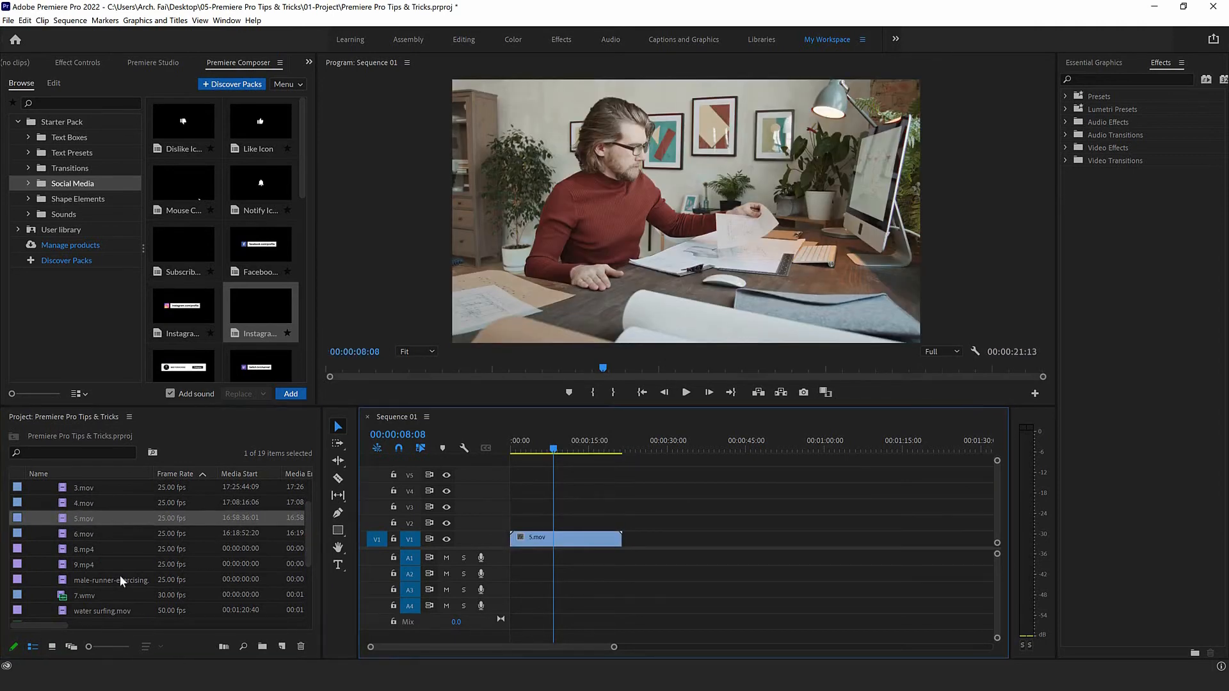
- Place 30.mov on V2 above 5.mov, starting at the playhead at 00:00:08:08, with its audio on A1
{"action": "scroll", "coordinate": [108, 584], "scroll_direction": "down", "scroll_amount": 2}
{"action": "scroll", "coordinate": [71, 517], "scroll_direction": "up", "scroll_amount": 4}
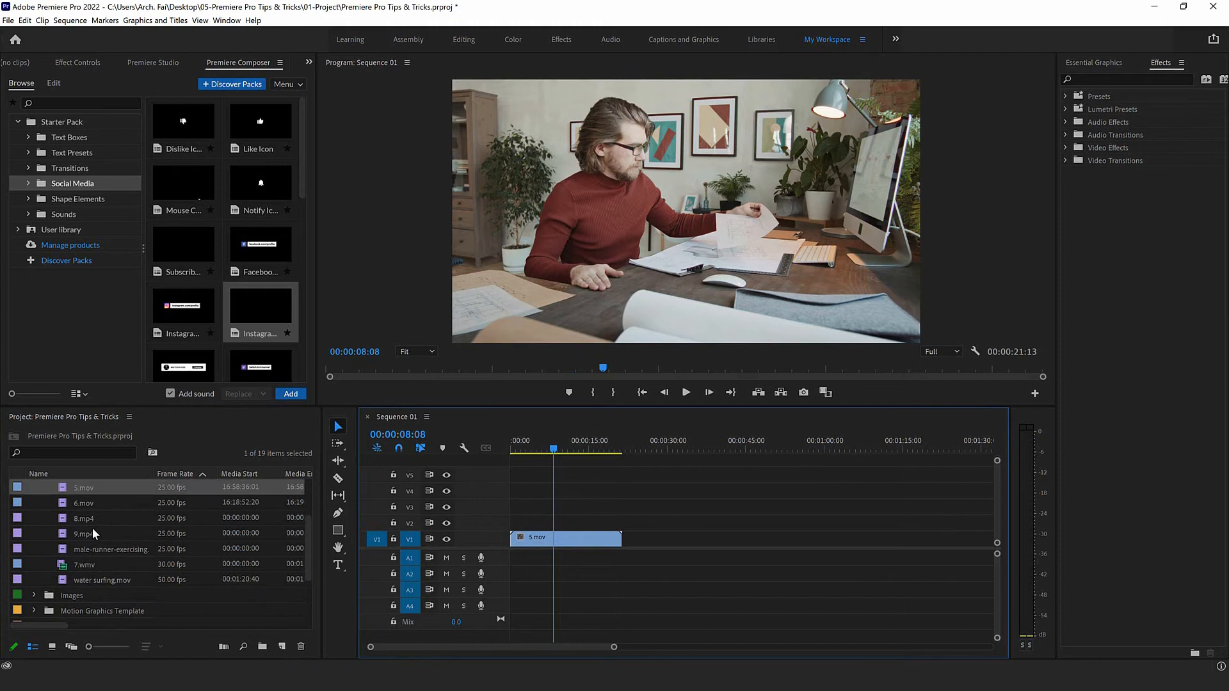
{"action": "scroll", "coordinate": [102, 541], "scroll_direction": "down", "scroll_amount": 4}
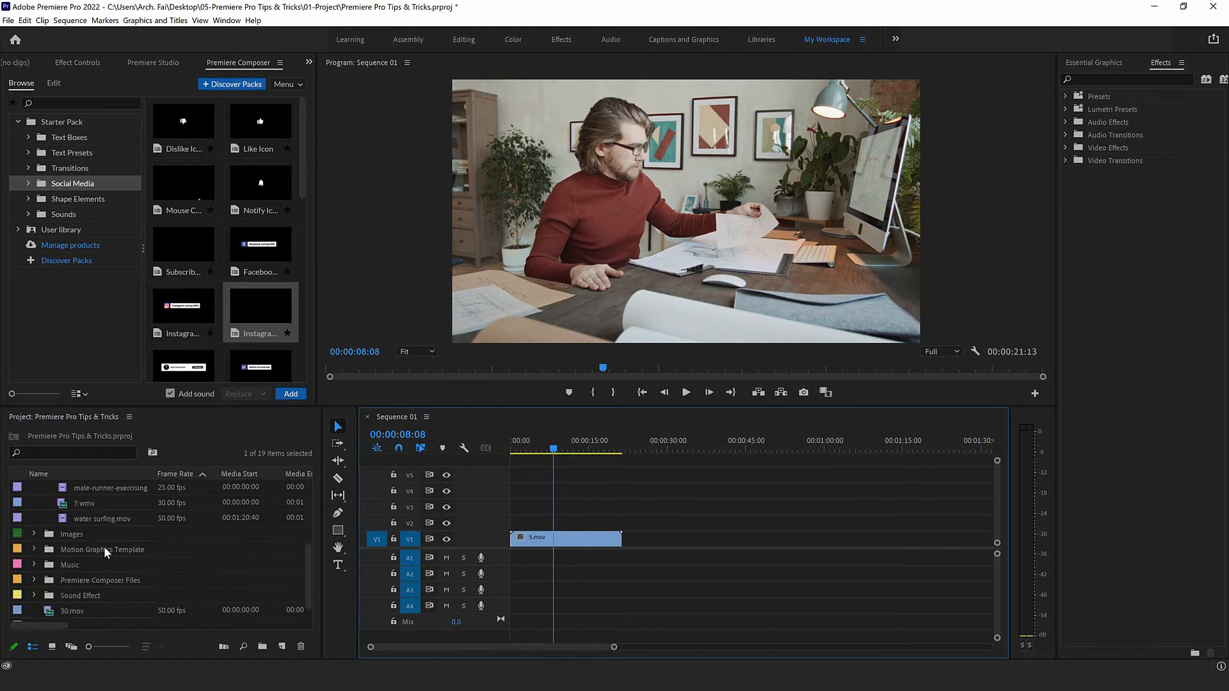
{"action": "left_click", "coordinate": [44, 610]}
{"action": "left_click_drag", "start_coordinate": [63, 512], "coordinate": [555, 526]}
{"action": "scroll", "coordinate": [67, 554], "scroll_direction": "up", "scroll_amount": 2}
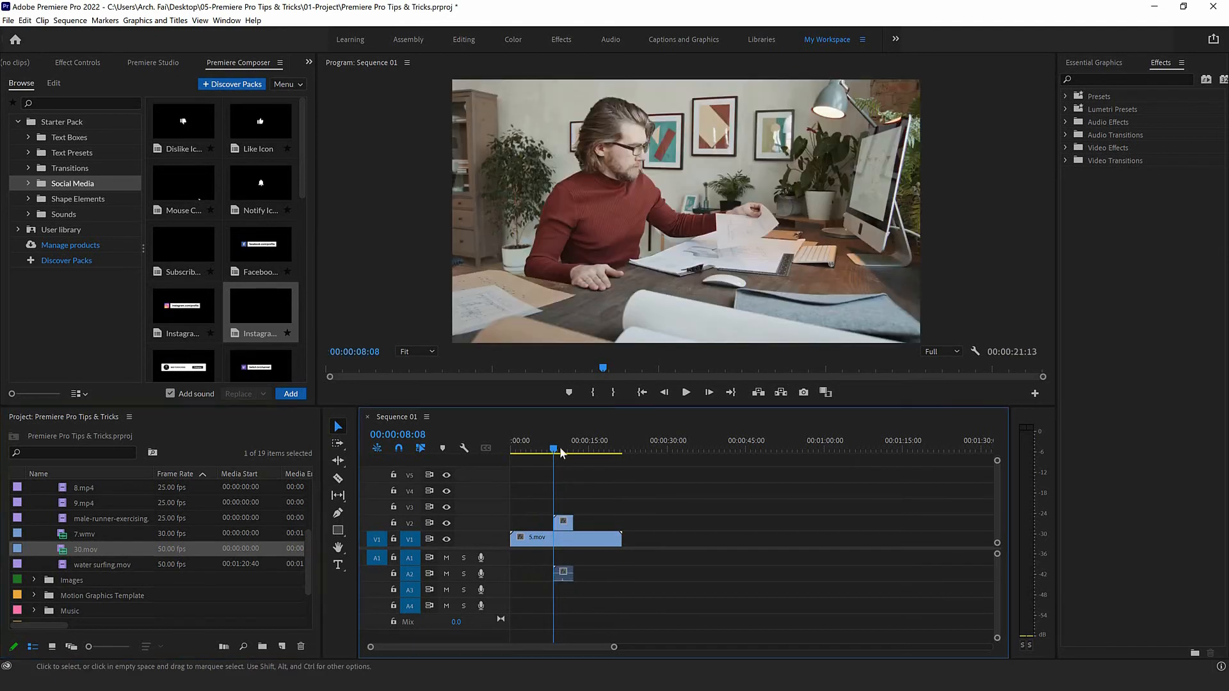
{"action": "left_click_drag", "start_coordinate": [562, 571], "coordinate": [562, 557]}
- Play the sequence through 30.mov to check the graphic's transparency over 5.mov
{"action": "left_click", "coordinate": [686, 393]}
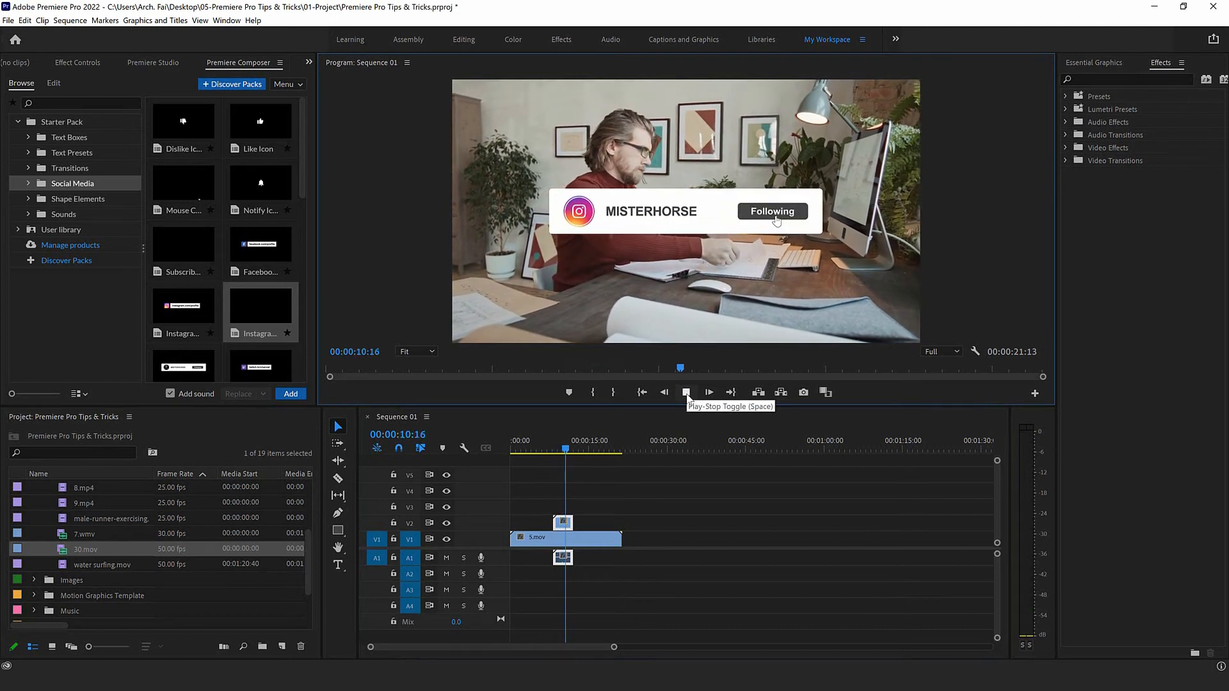
{"action": "left_click", "coordinate": [686, 393]}
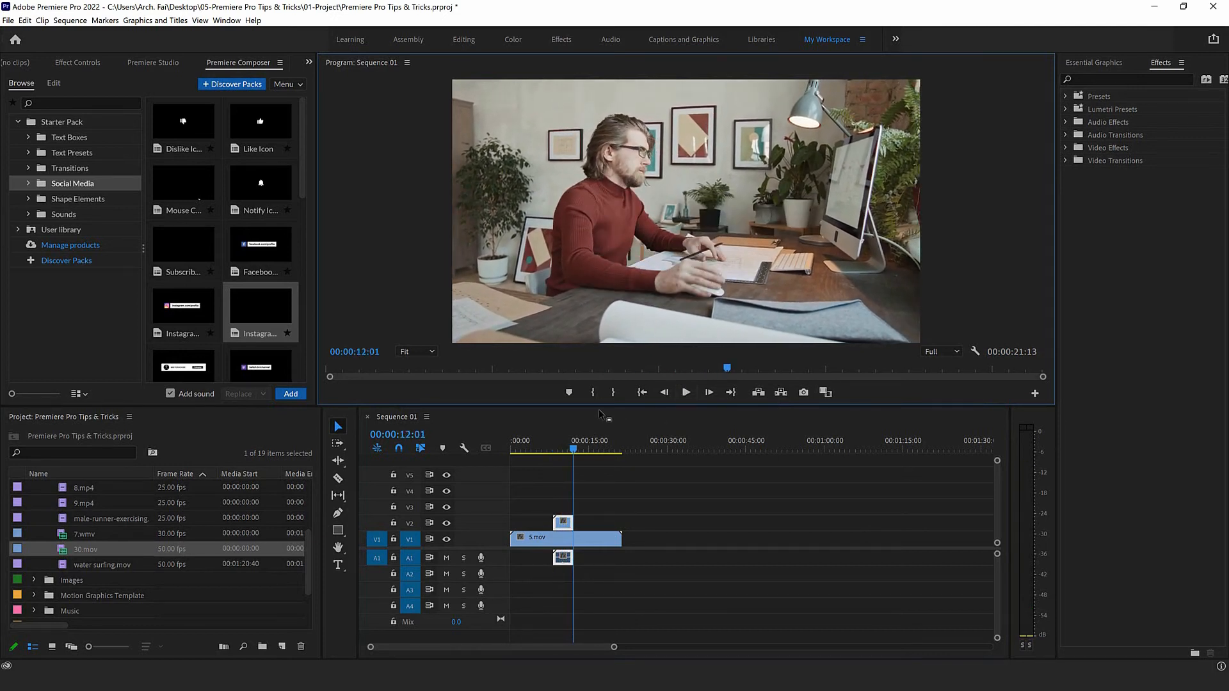
{"action": "left_click", "coordinate": [559, 449]}
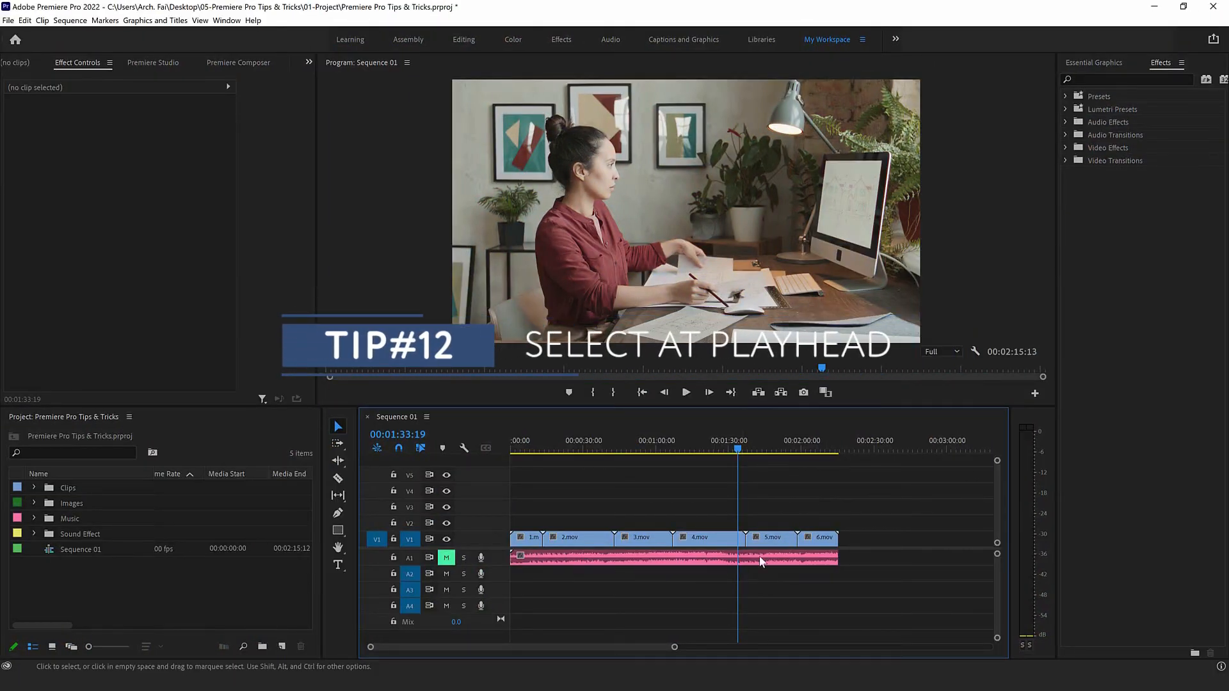
- Show the effect controls of 4.mov by selecting it directly, deselect it, and select it again at the playhead during playback
{"action": "left_click", "coordinate": [712, 543]}
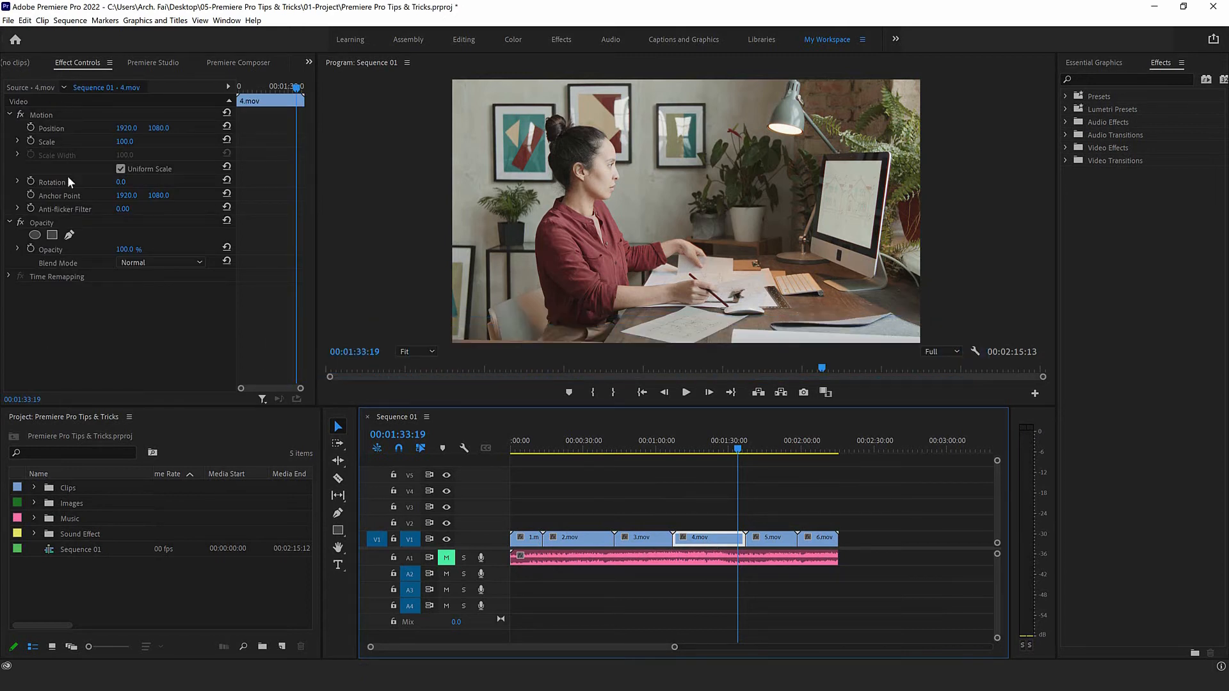
{"action": "left_click", "coordinate": [598, 497]}
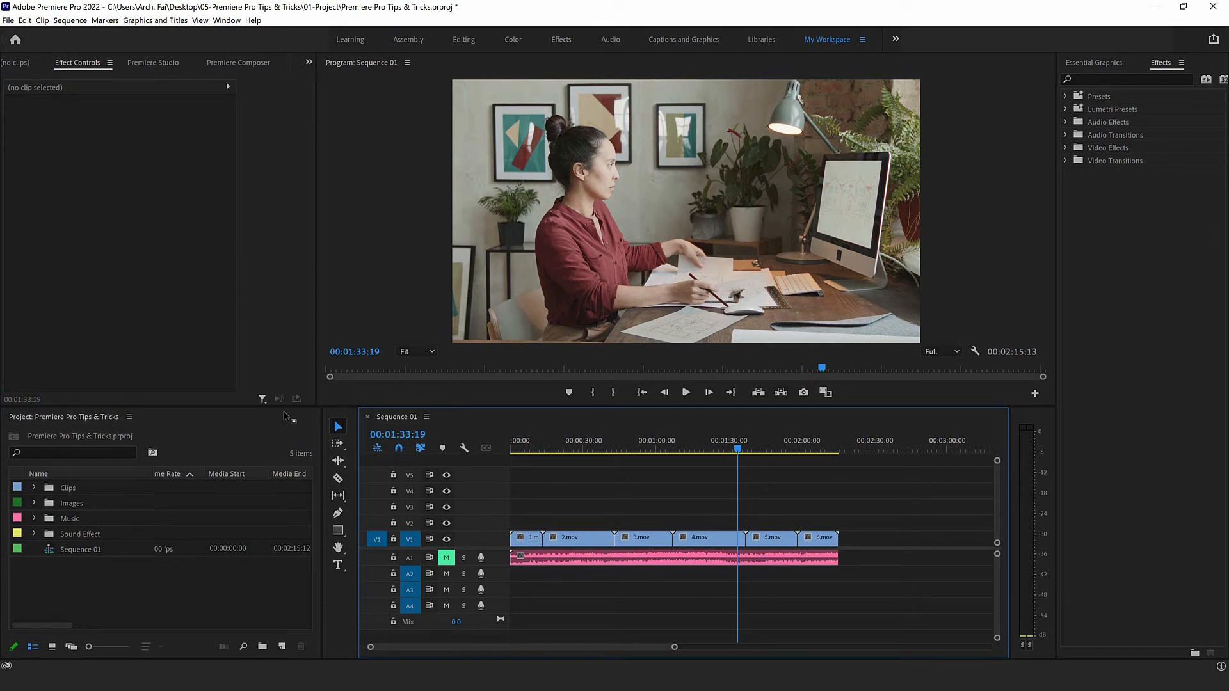
{"action": "key", "text": "space"}
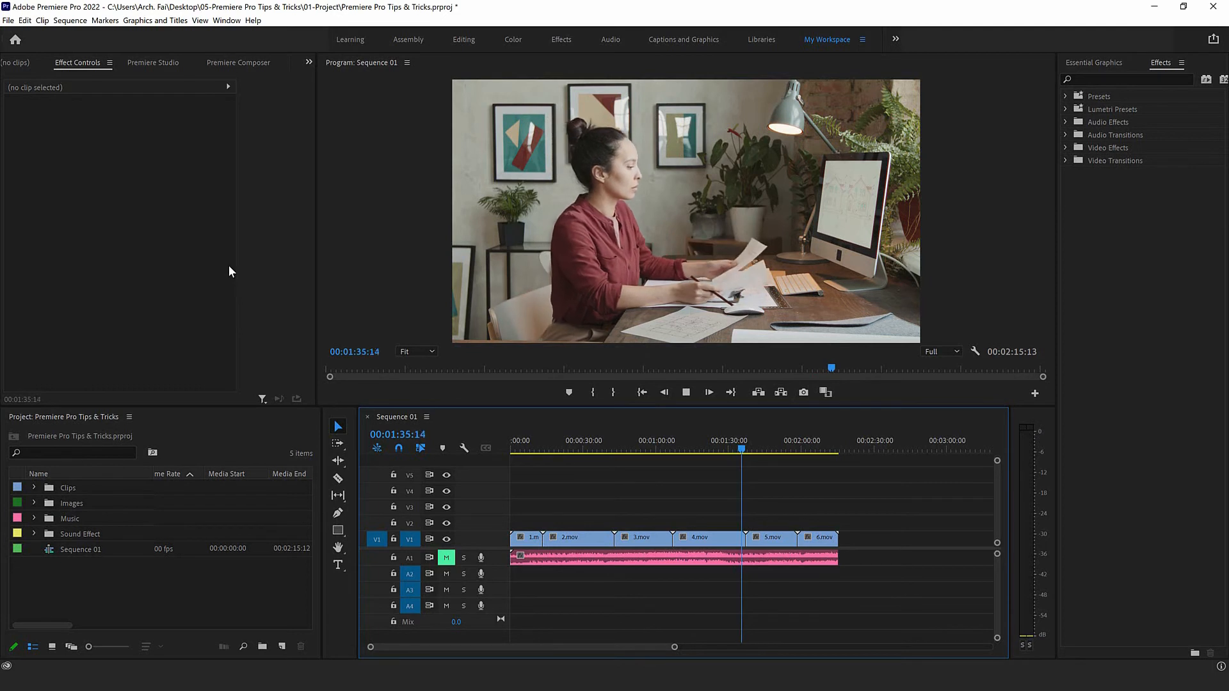
{"action": "key", "text": "d"}
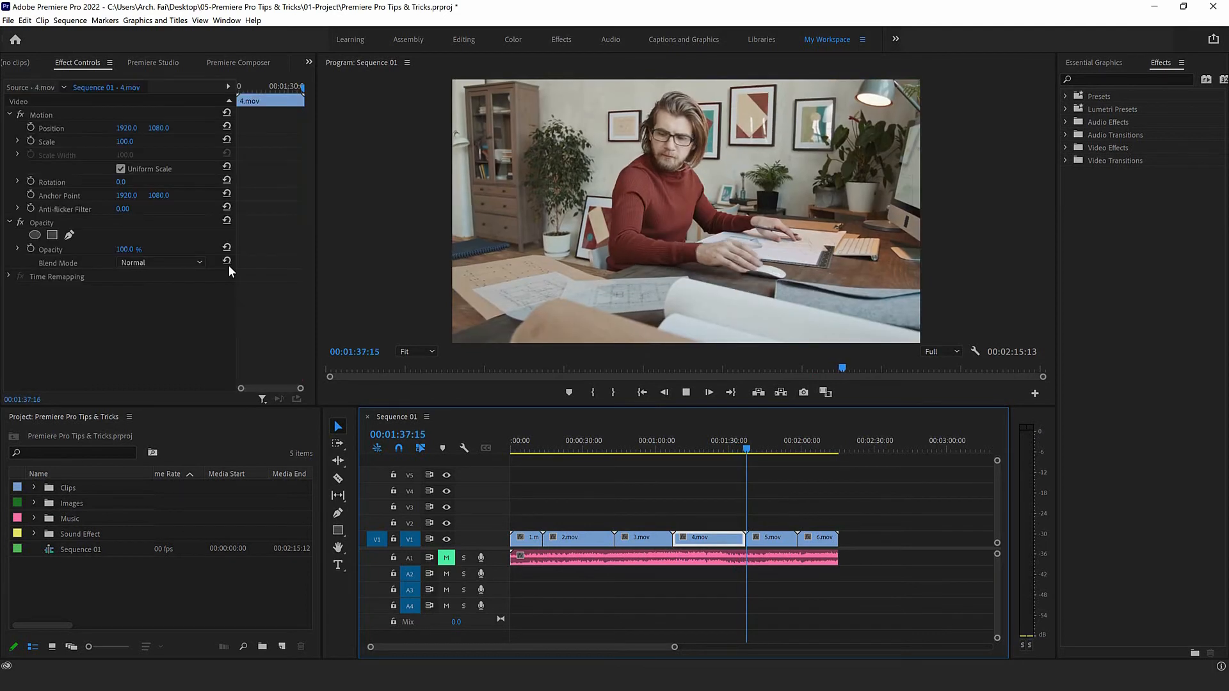
{"action": "key", "text": "space"}
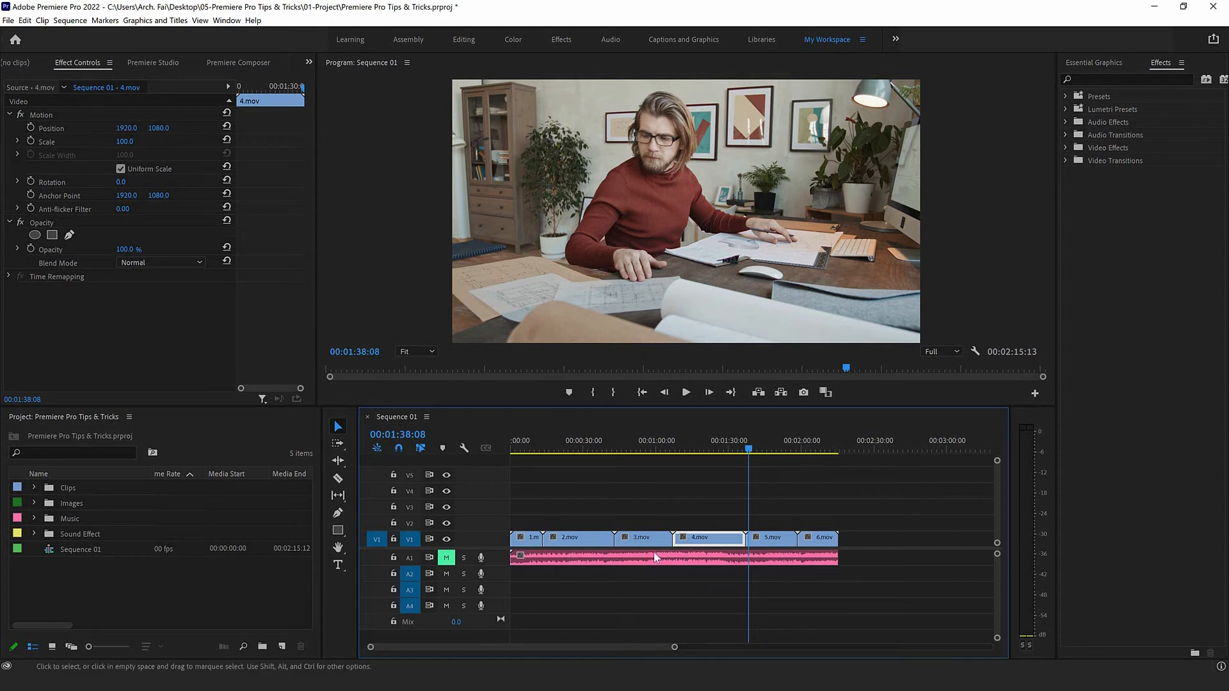
- Show the effect controls of 5.mov, 6.mov and 2.mov by selecting each clip at the playhead
{"action": "key", "text": "space"}
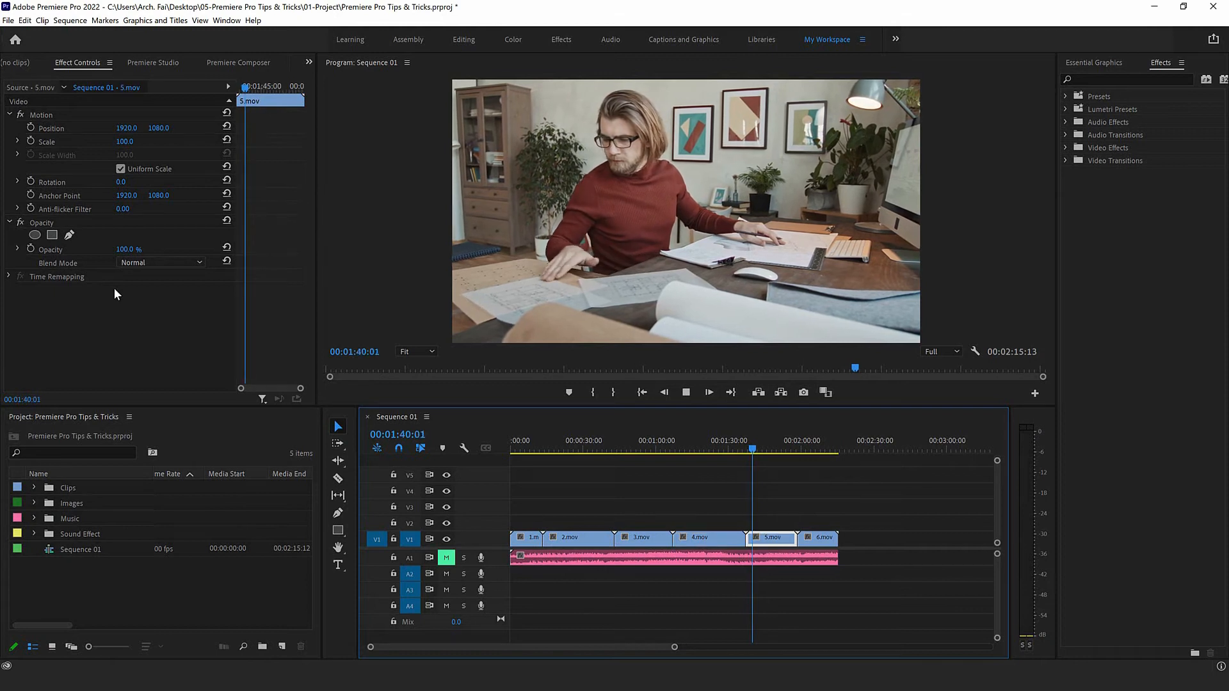
{"action": "key", "text": "space"}
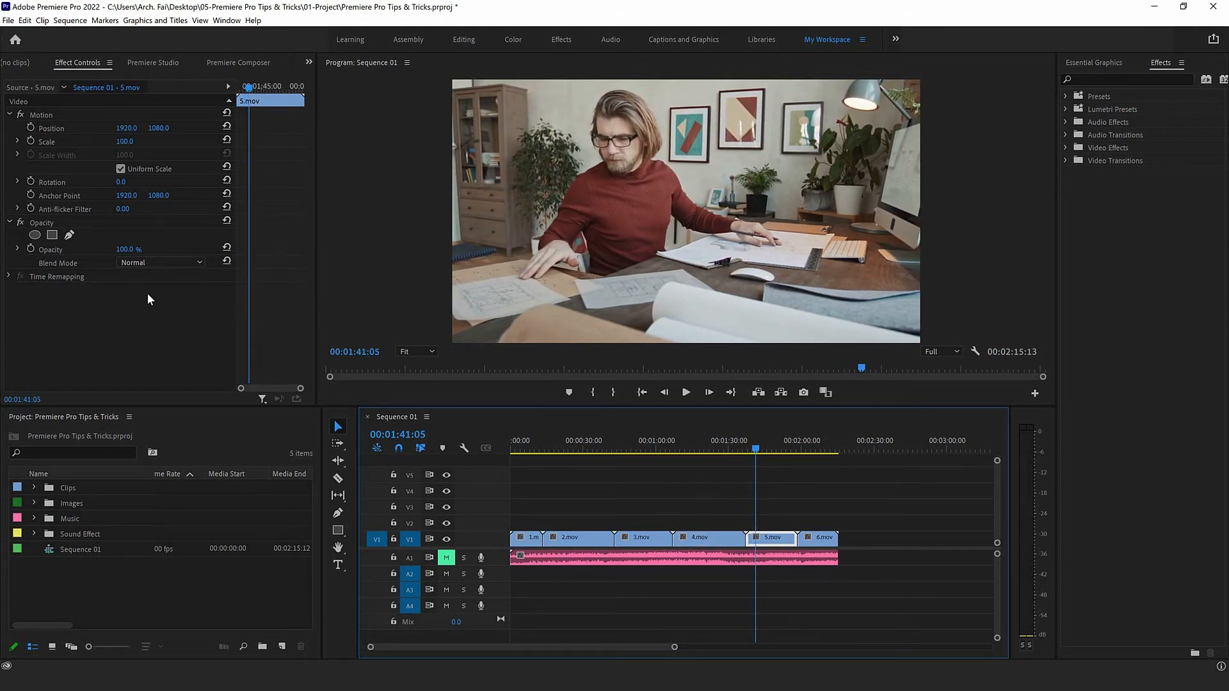
{"action": "key", "text": "space"}
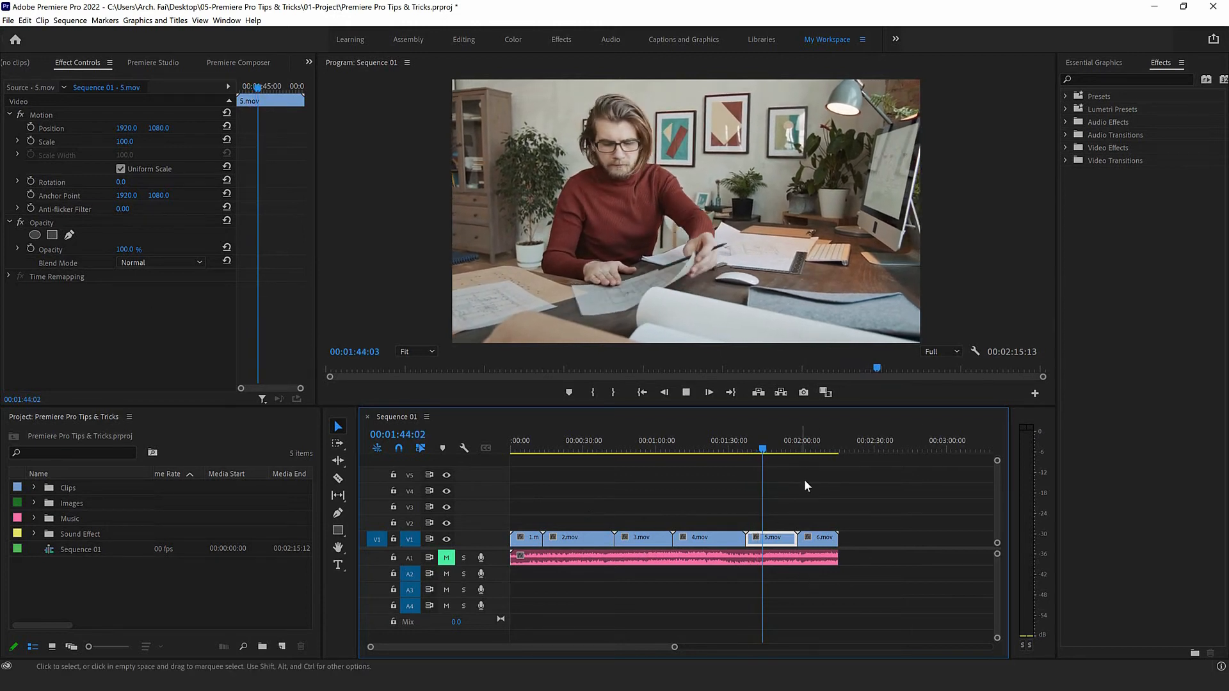
{"action": "left_click", "coordinate": [802, 448]}
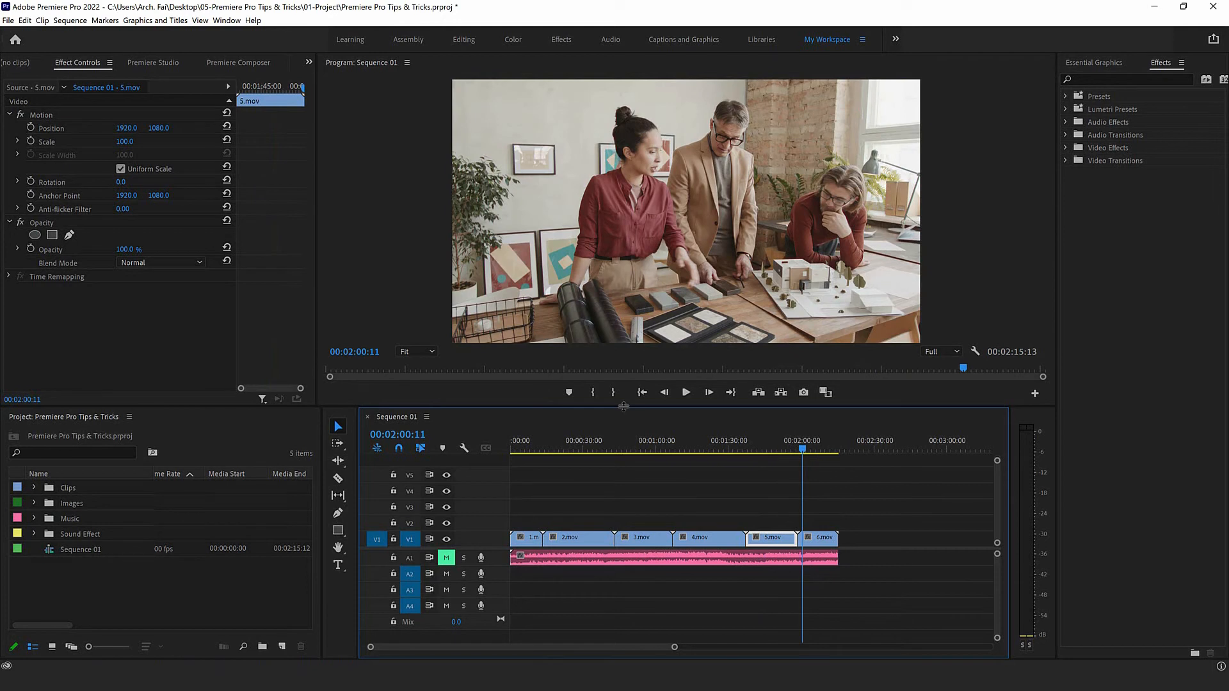
{"action": "left_click", "coordinate": [705, 448]}
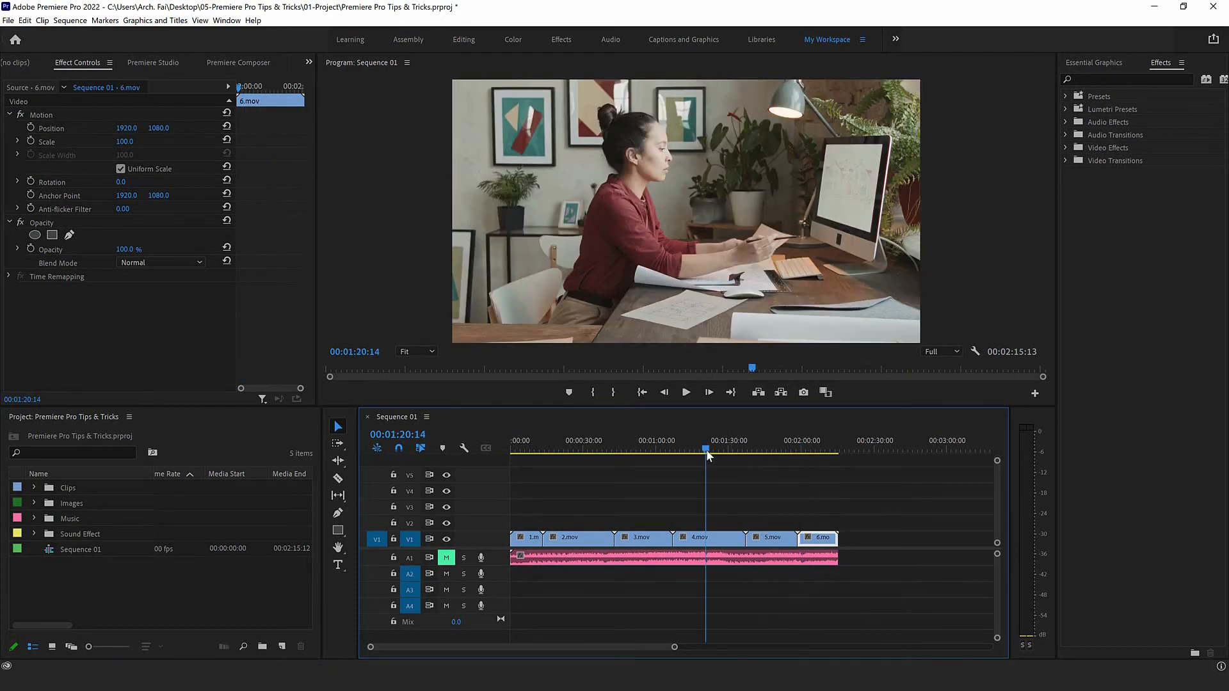
{"action": "left_click", "coordinate": [590, 448]}
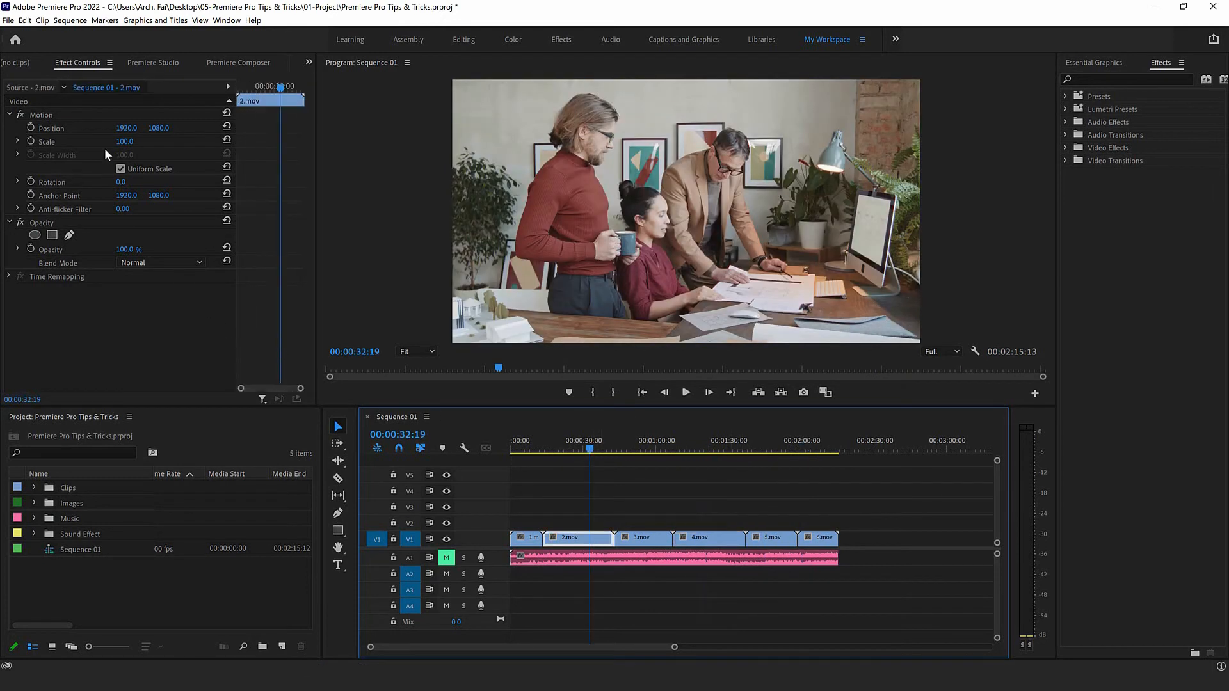
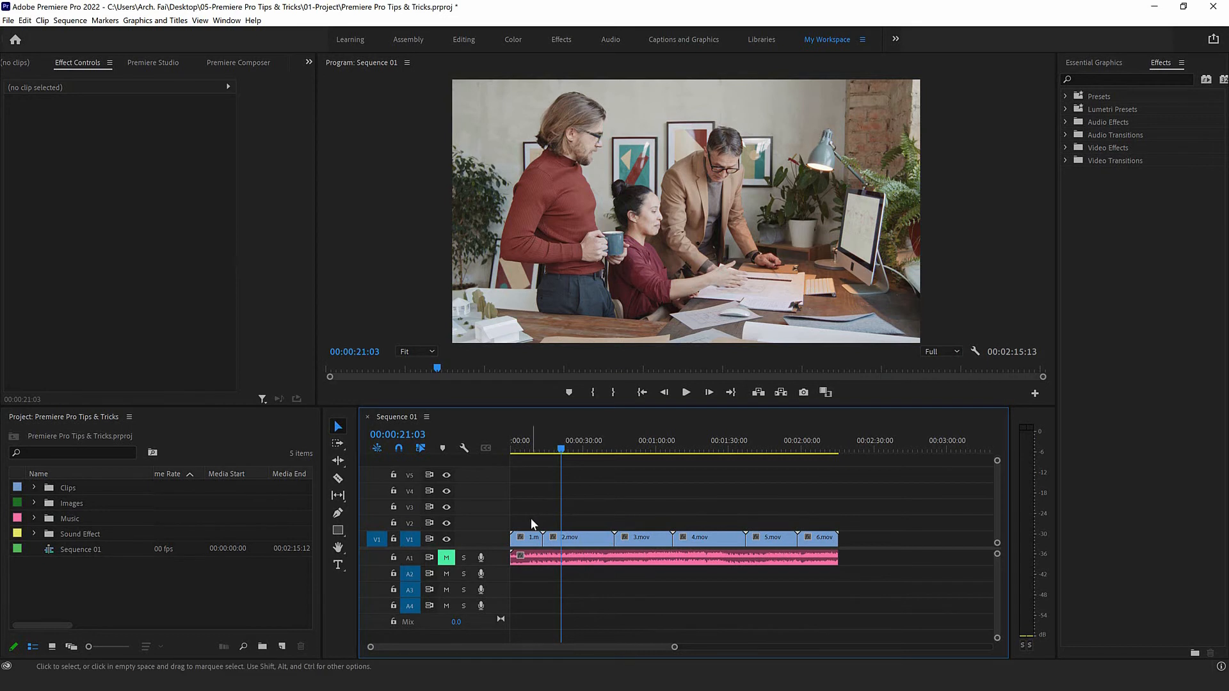
- Ripple trim the start of 2.mov to the playhead at 00:00:21:03 and the end of 4.mov to 00:01:17:23
{"action": "key", "text": "q"}
{"action": "left_click_drag", "start_coordinate": [630, 446], "coordinate": [701, 450]}
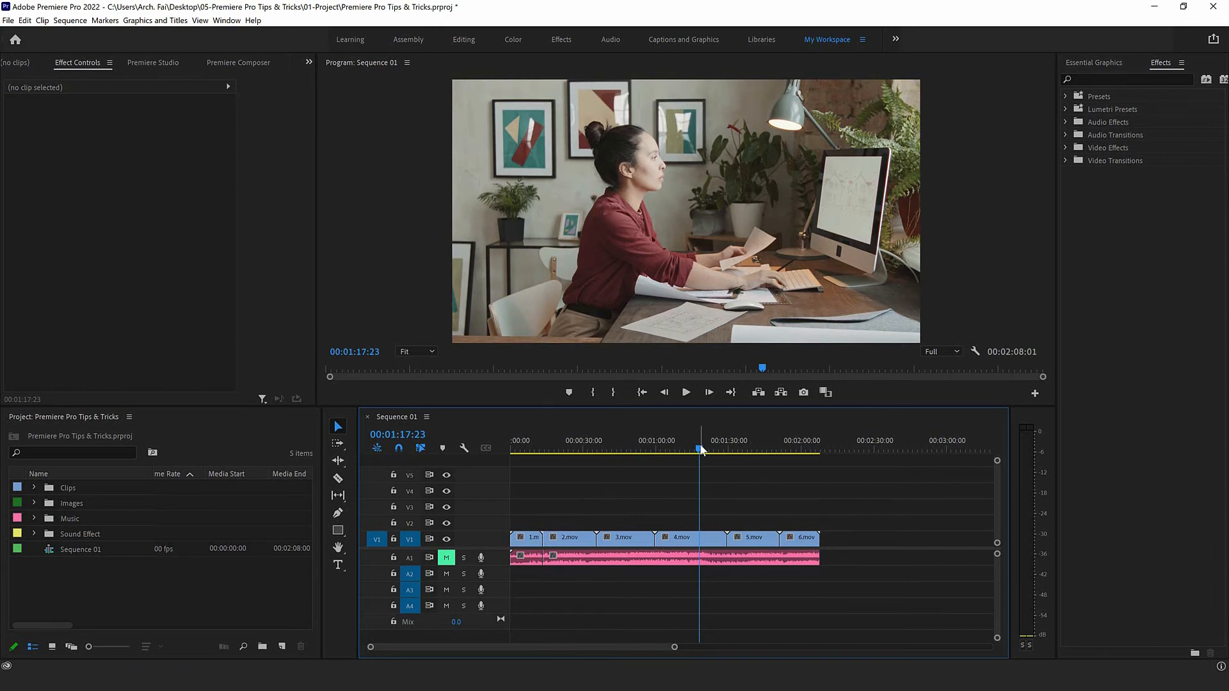
{"action": "key", "text": "w"}
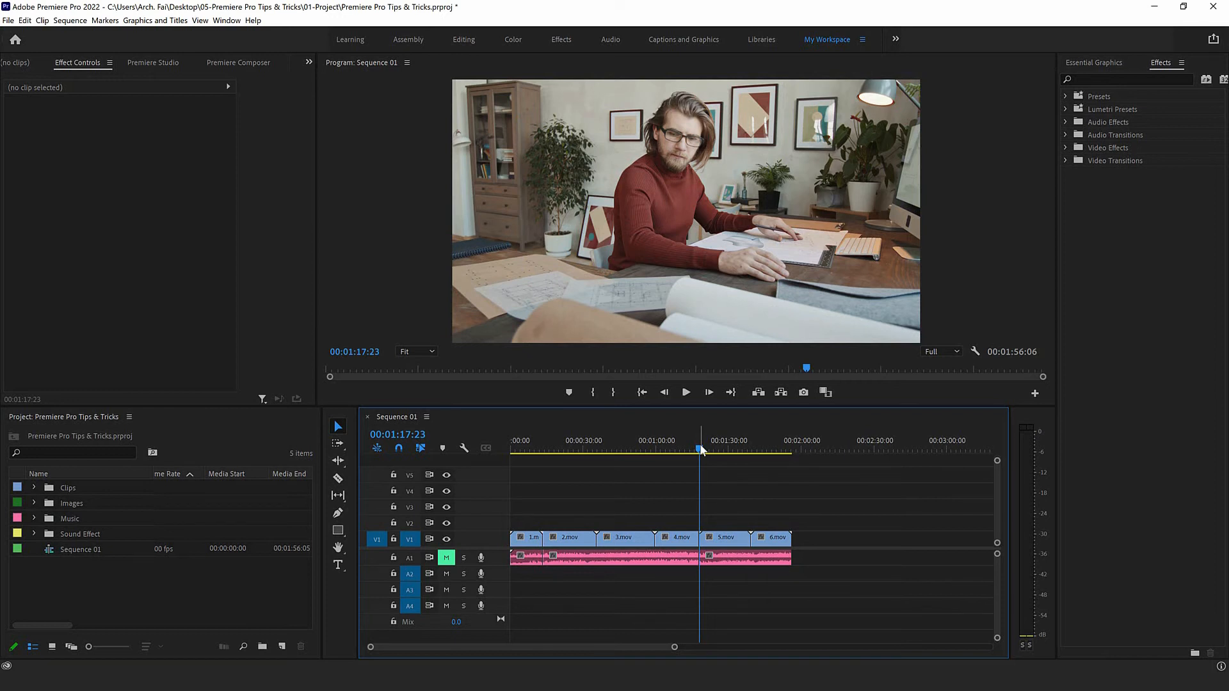
- Trim the end of 3.mov back to the playhead at 00:00:53:02 without rippling the following clips
{"action": "left_click", "coordinate": [638, 448]}
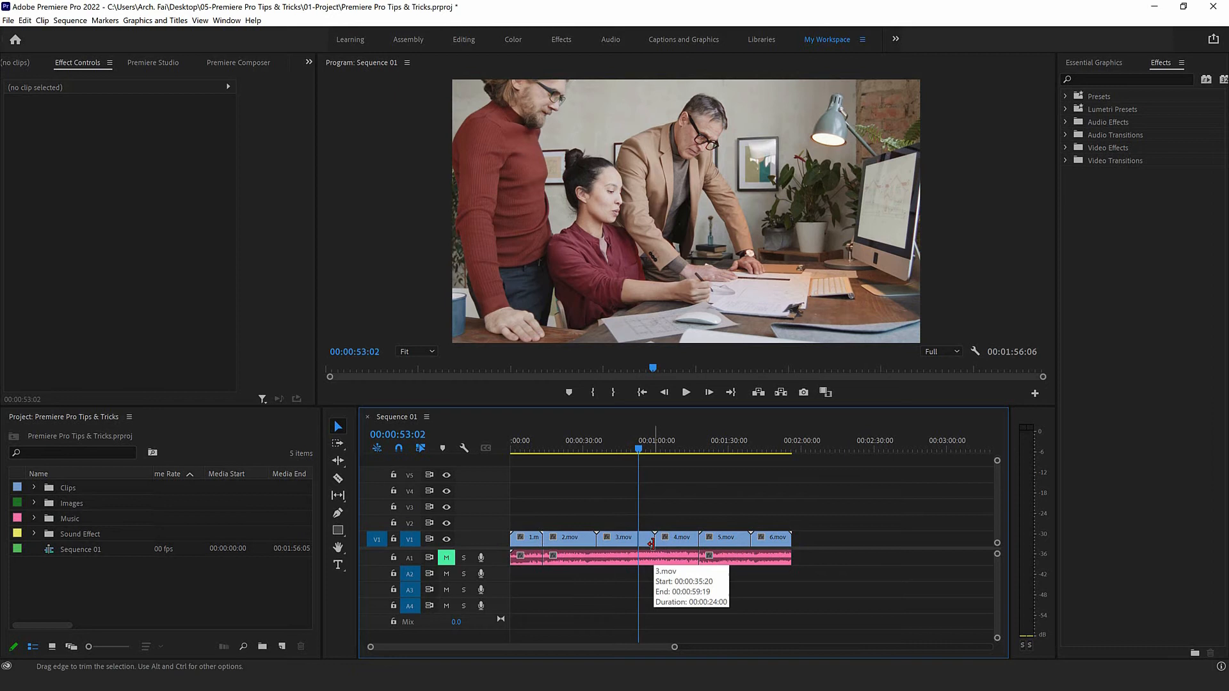
{"action": "left_click_drag", "start_coordinate": [650, 544], "coordinate": [639, 544]}
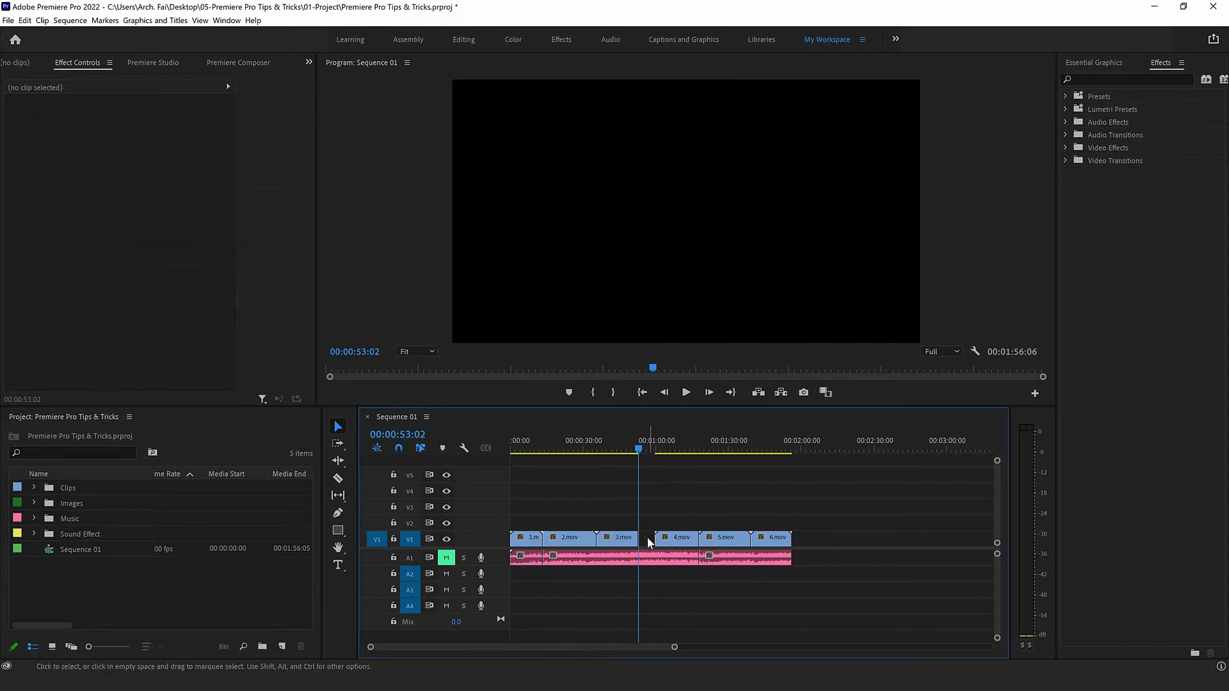
- Close the gap between 3.mov and 4.mov and trim the last music clip's end back to the end of 6.mov
{"action": "left_click_drag", "start_coordinate": [795, 504], "coordinate": [656, 543]}
{"action": "left_click", "coordinate": [784, 559]}
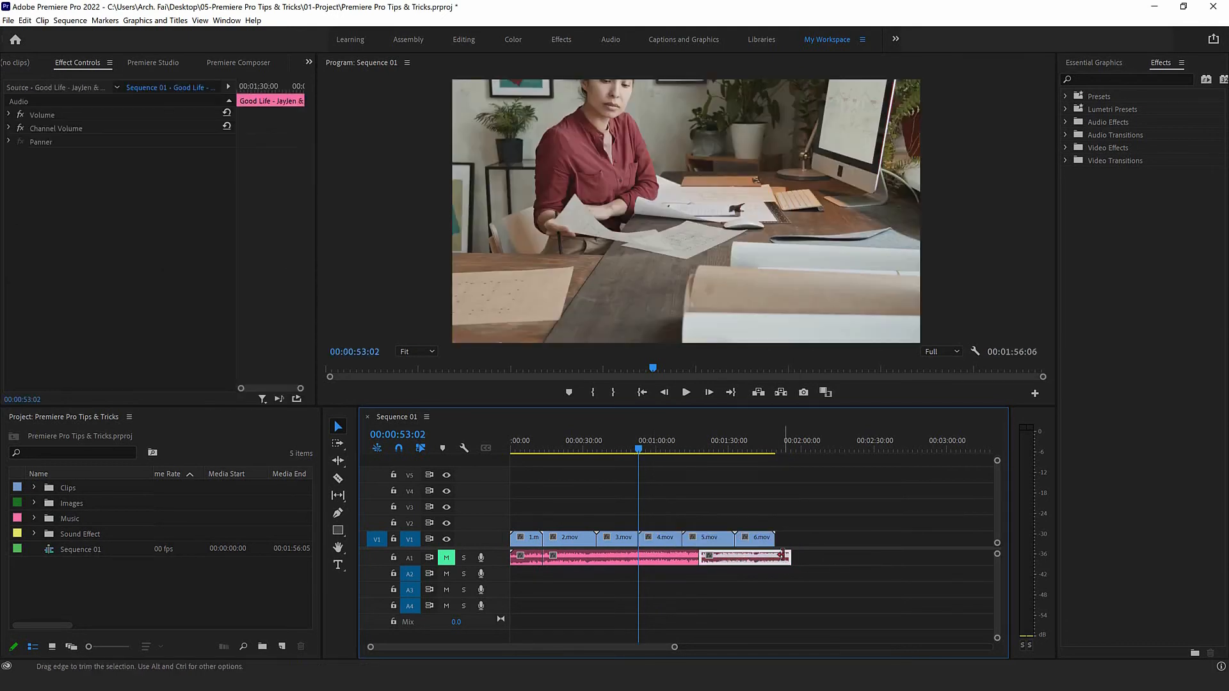
{"action": "left_click_drag", "start_coordinate": [788, 559], "coordinate": [774, 562]}
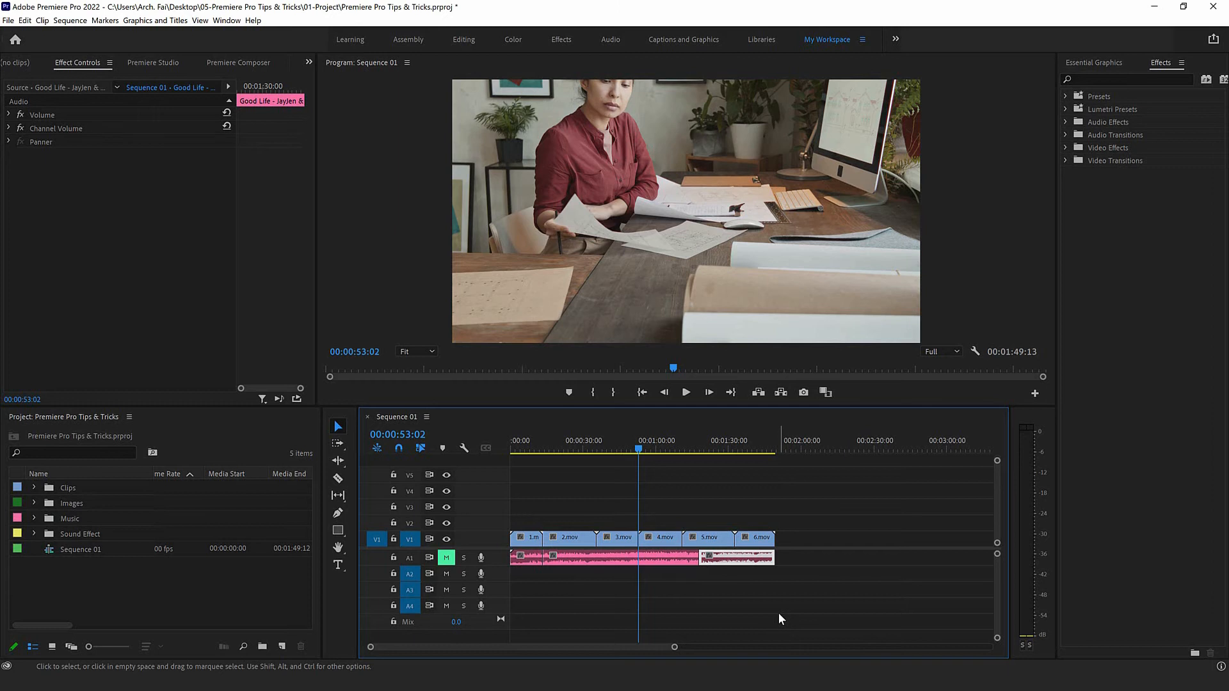
- Mark the sequence range from 00:00:30:22 to 00:01:18:24 with In and Out points and extract it
{"action": "left_click", "coordinate": [585, 444]}
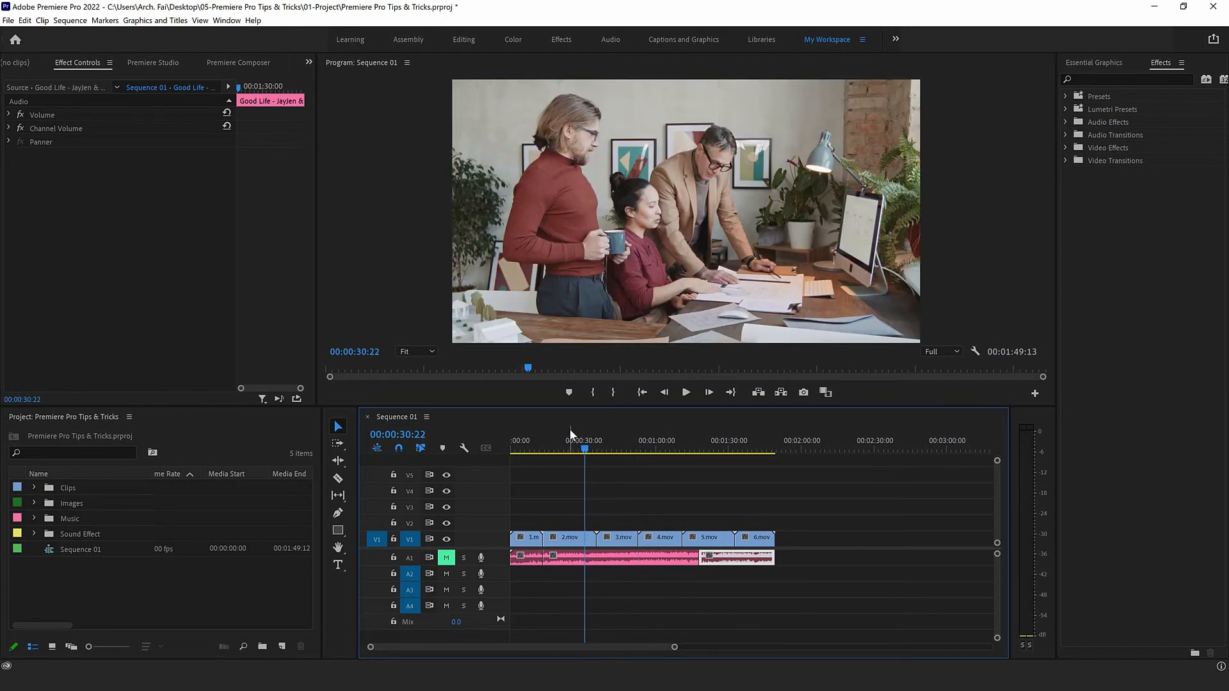
{"action": "key", "text": "i"}
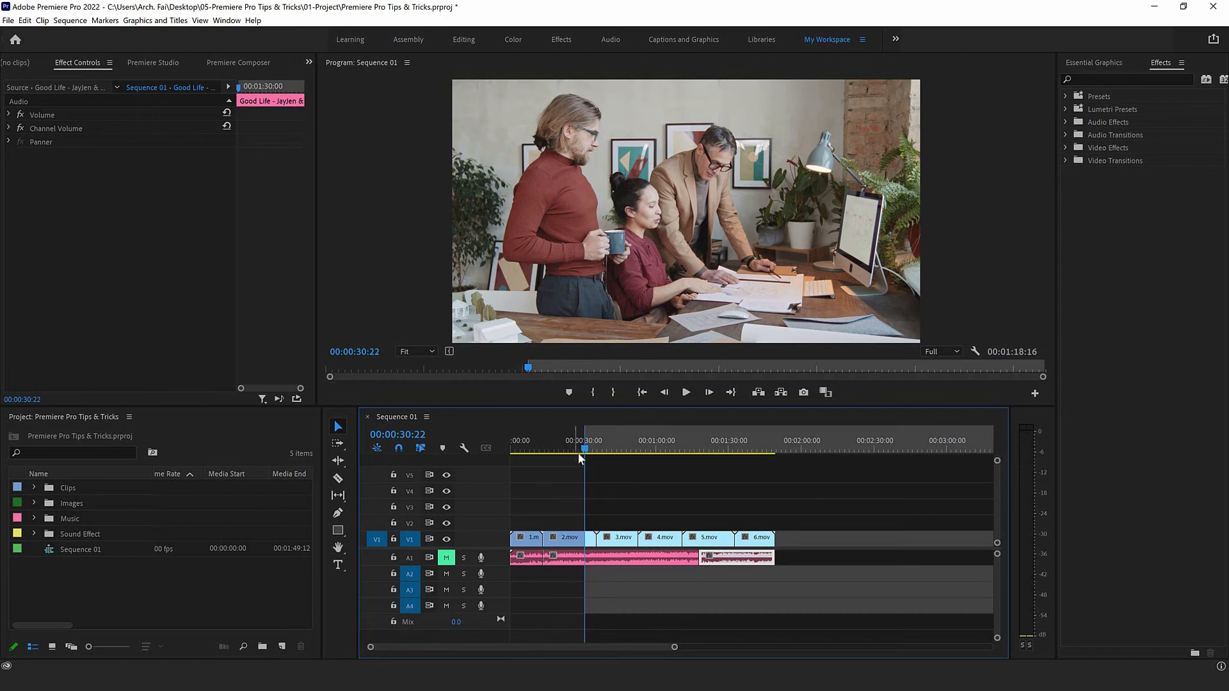
{"action": "right_click", "coordinate": [582, 446]}
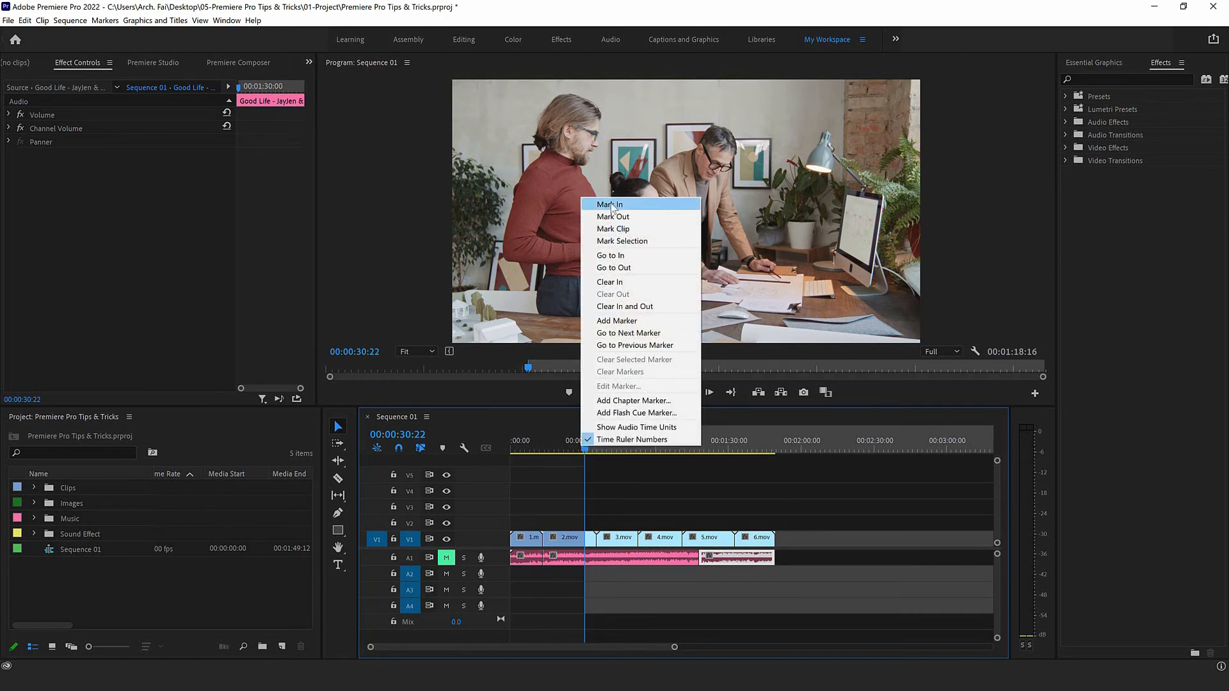
{"action": "mouse_move", "coordinate": [709, 440]}
{"action": "left_mouse_down"}
{"action": "mouse_move", "coordinate": [675, 443]}
{"action": "mouse_move", "coordinate": [703, 436]}
{"action": "left_mouse_up"}
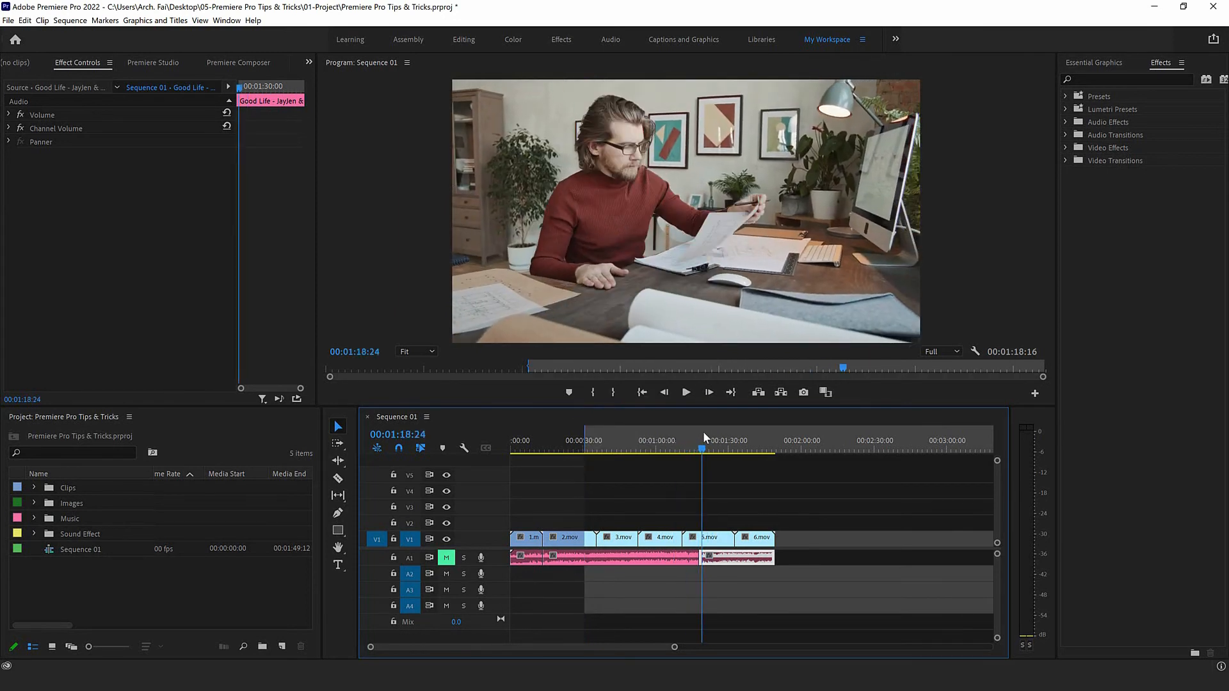
{"action": "key", "text": "o"}
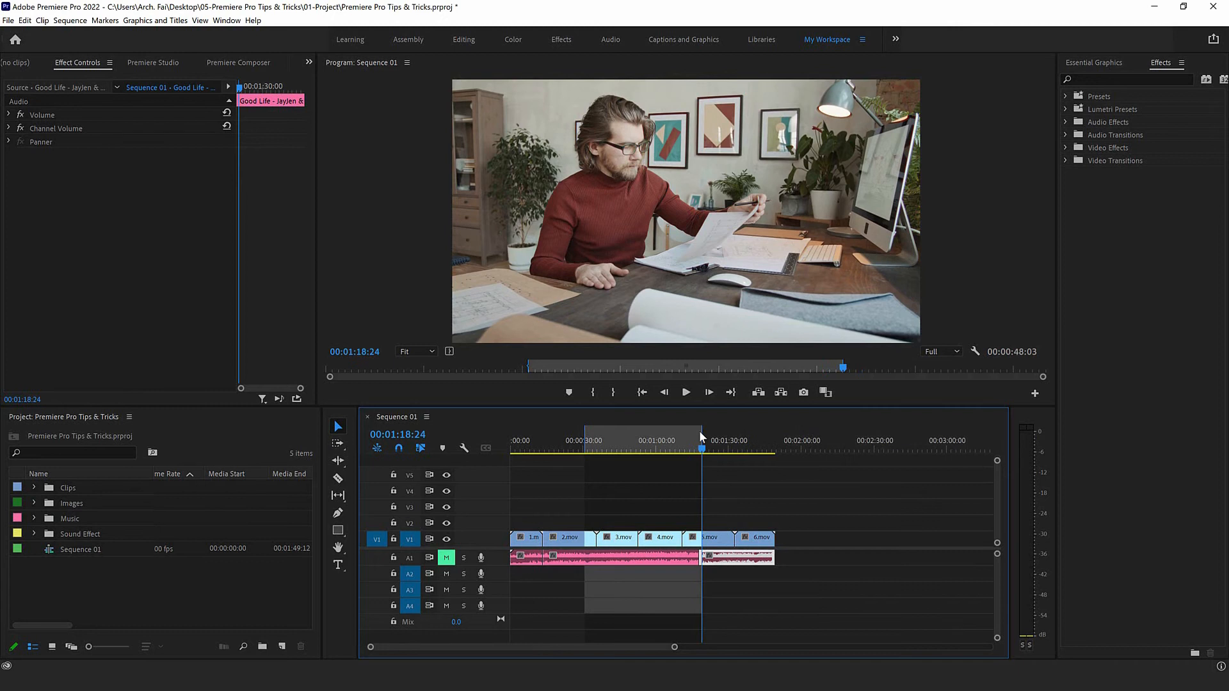
{"action": "right_click", "coordinate": [701, 437]}
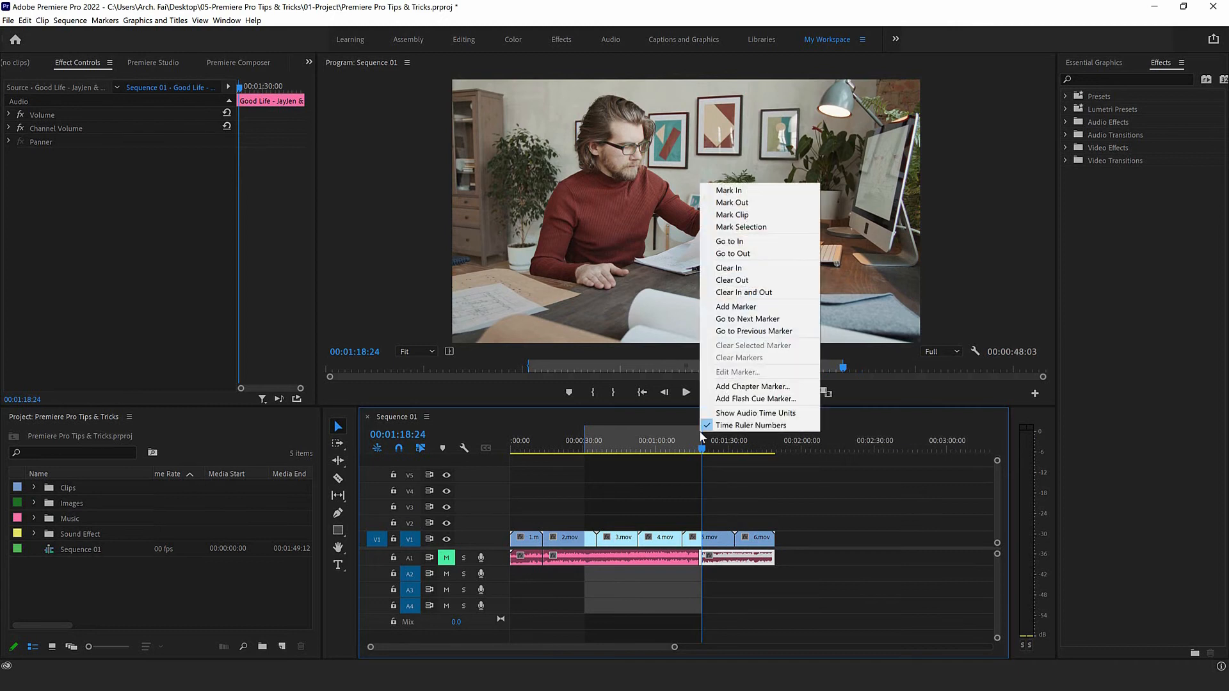
{"action": "left_click", "coordinate": [708, 479]}
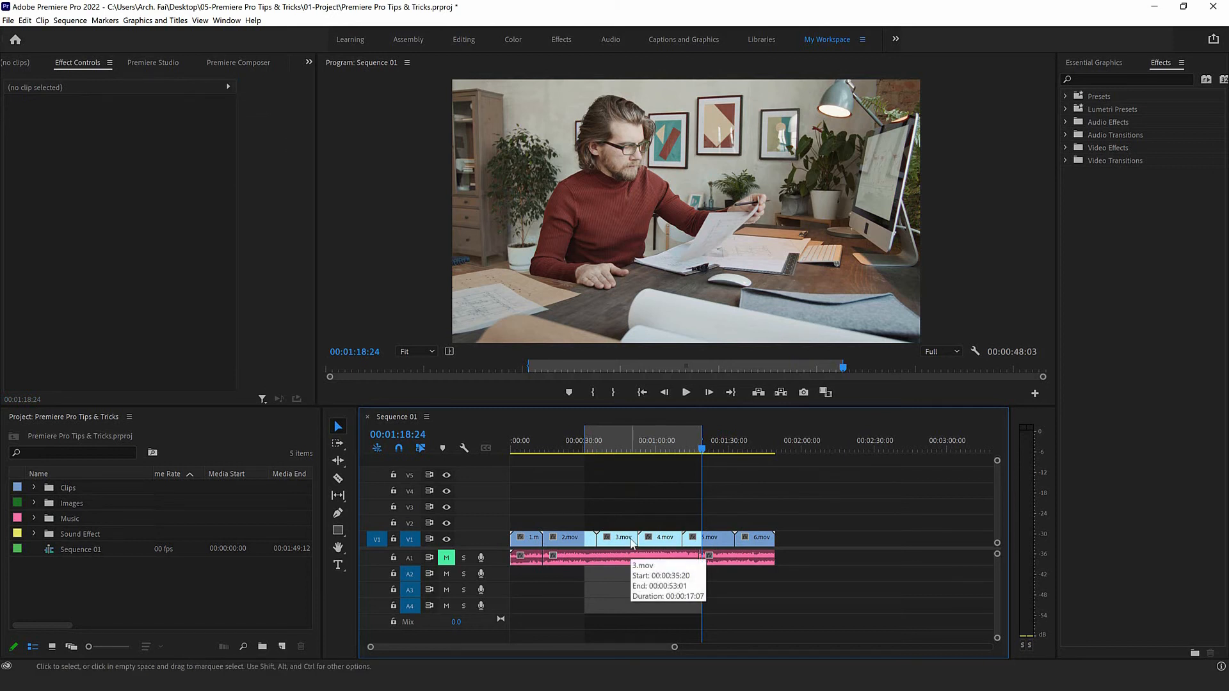
{"action": "key", "text": "apostrophe"}
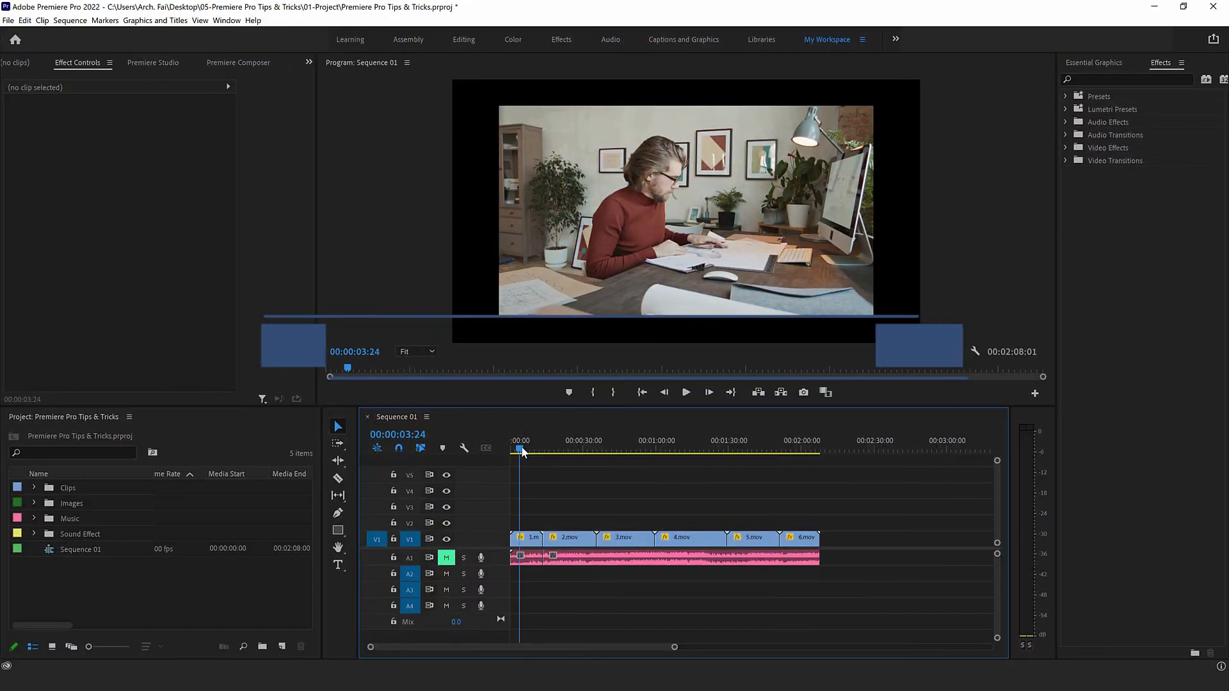
- Start a new 3840 × 2160 color matte at 25.00 fps with square pixels, with the playhead at 00:00:32:05
{"action": "left_click_drag", "start_coordinate": [521, 446], "coordinate": [589, 455]}
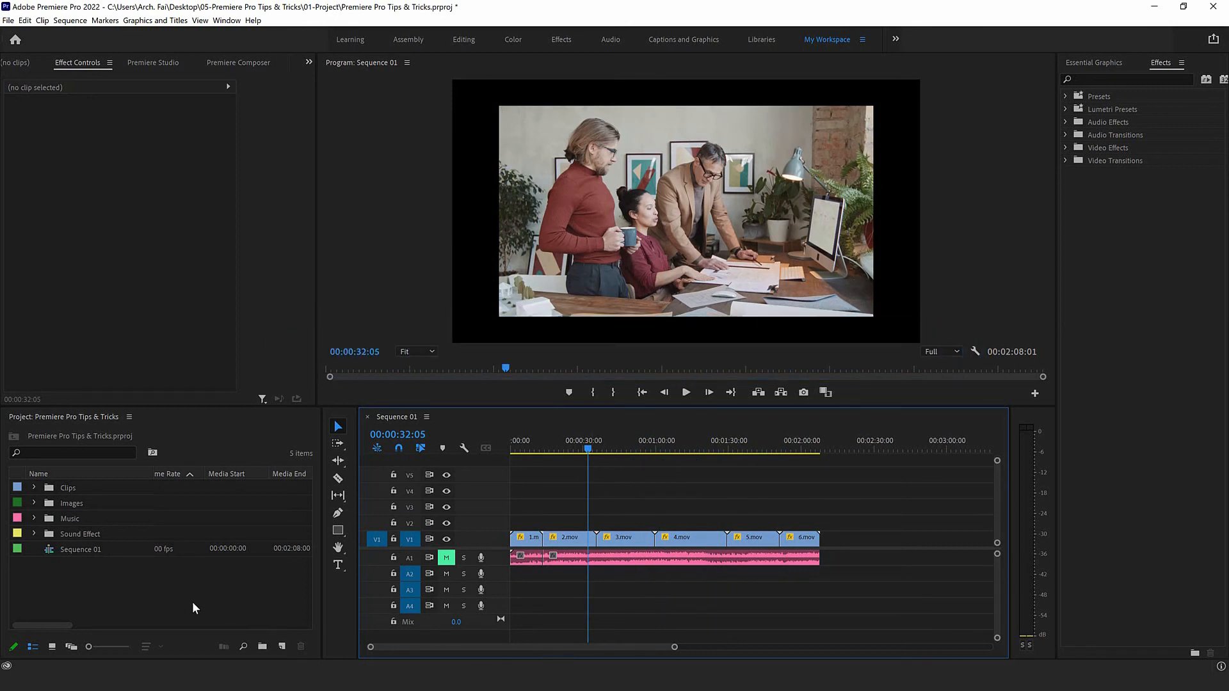
{"action": "left_click", "coordinate": [282, 646]}
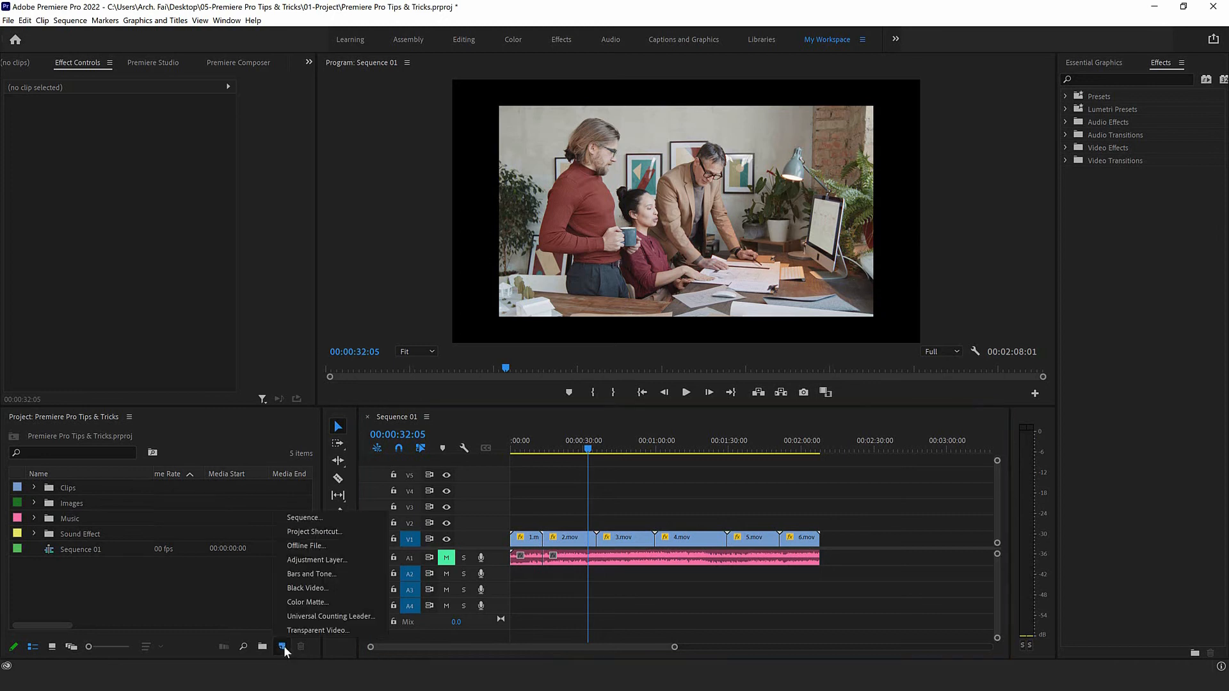
{"action": "left_click", "coordinate": [311, 603]}
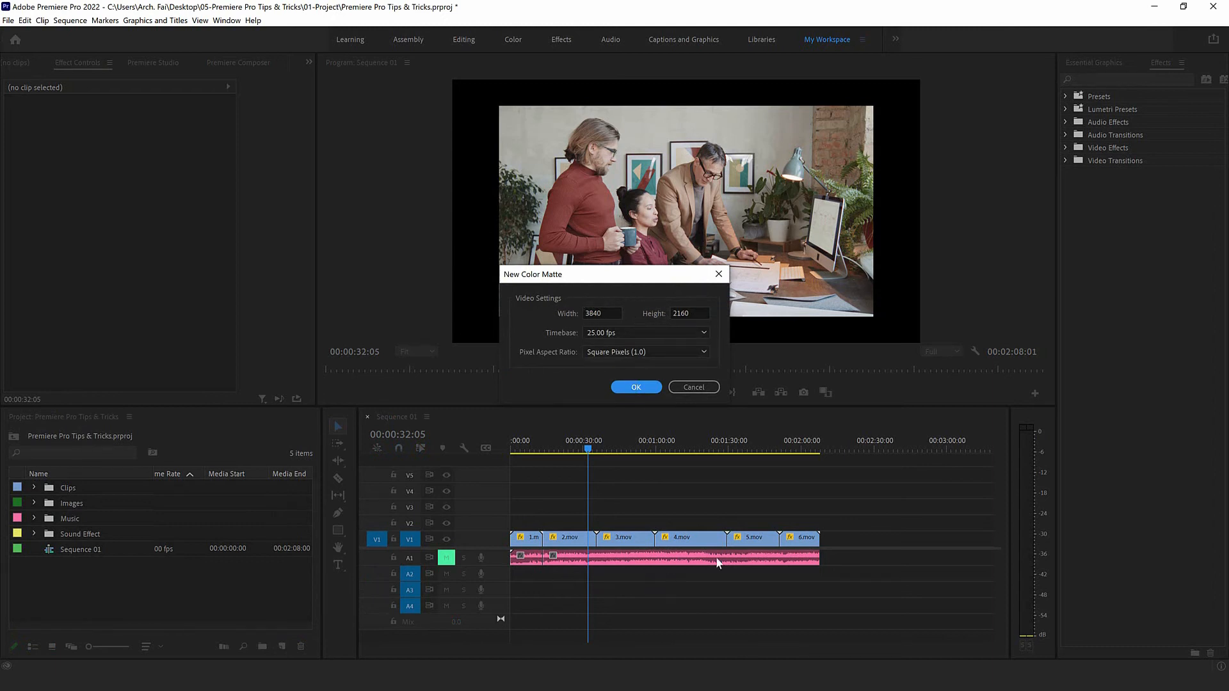
{"action": "left_click", "coordinate": [646, 386]}
- Try dark red 541111 and grey-teal 637F7F as the matte color
{"action": "left_click", "coordinate": [585, 452]}
{"action": "left_click", "coordinate": [593, 403]}
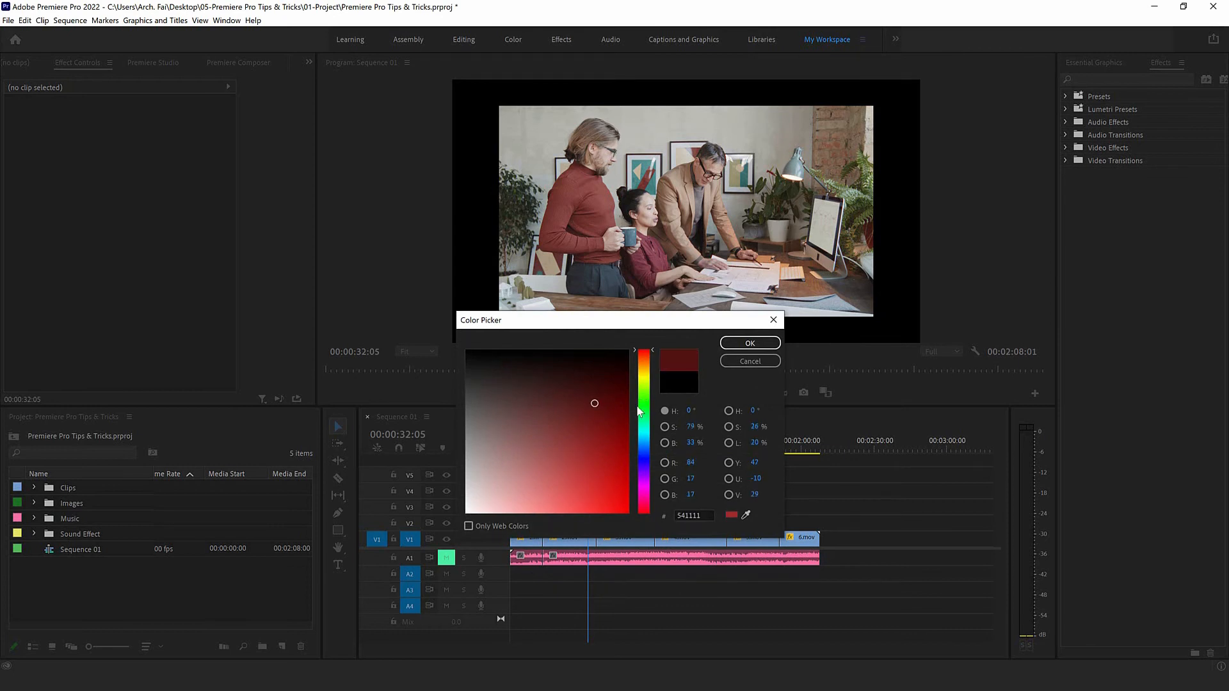
{"action": "left_click", "coordinate": [641, 432]}
{"action": "left_click_drag", "start_coordinate": [510, 420], "coordinate": [501, 431]}
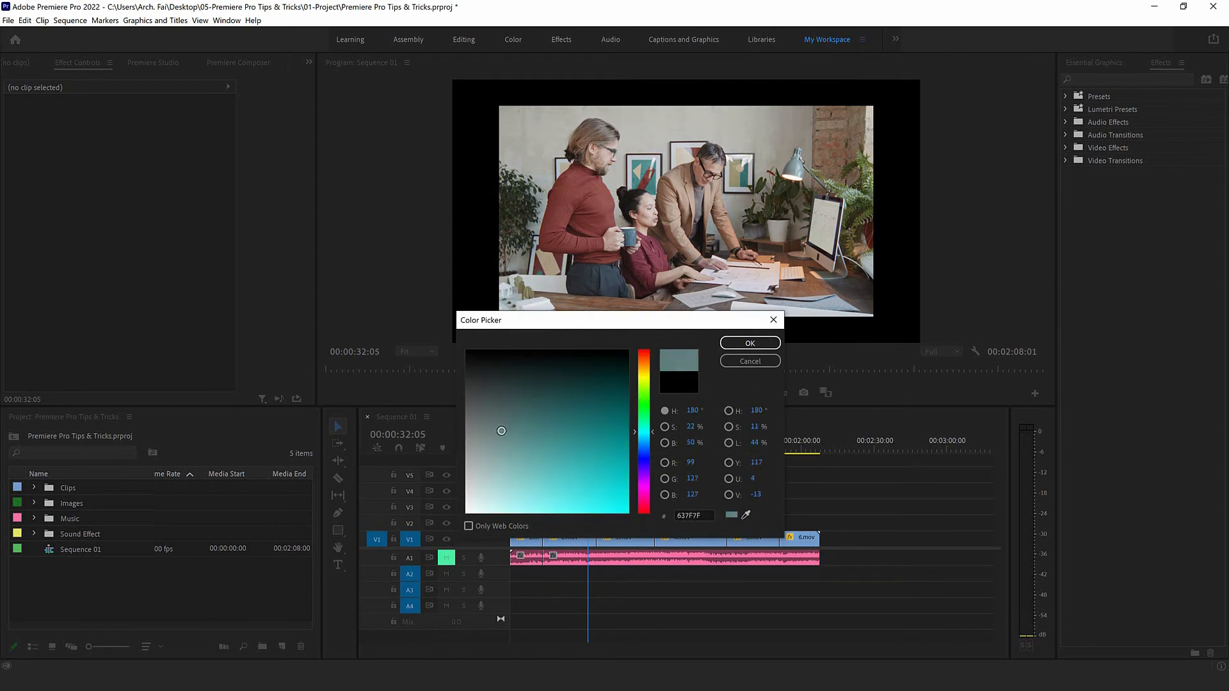
- Sample the matte color from the plant in the video frame and create the matte under the name Color Matte
{"action": "left_click", "coordinate": [746, 515]}
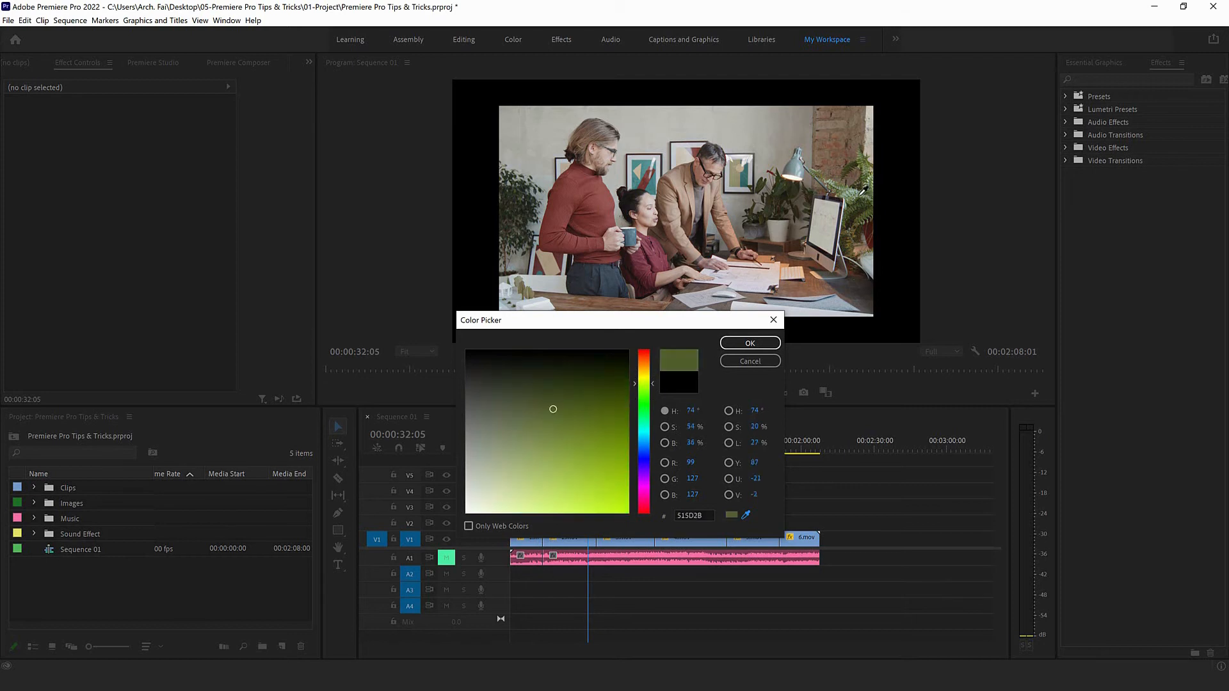
{"action": "left_click", "coordinate": [855, 226]}
{"action": "left_click", "coordinate": [750, 344]}
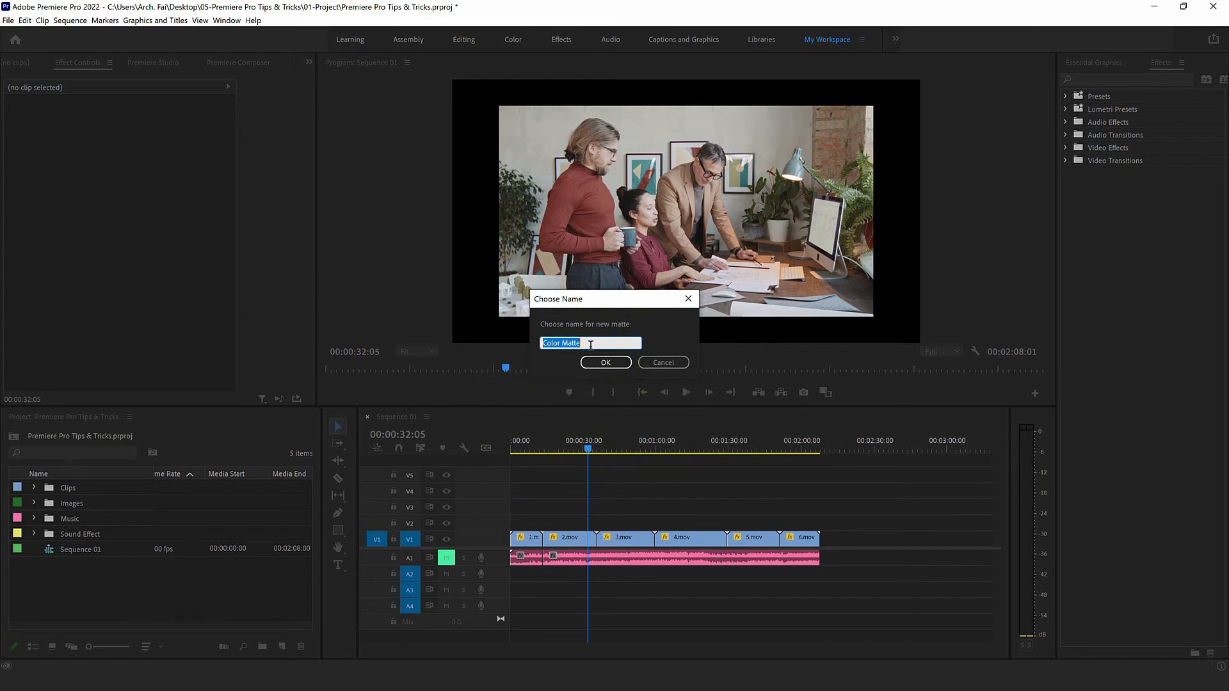
{"action": "left_click", "coordinate": [603, 366]}
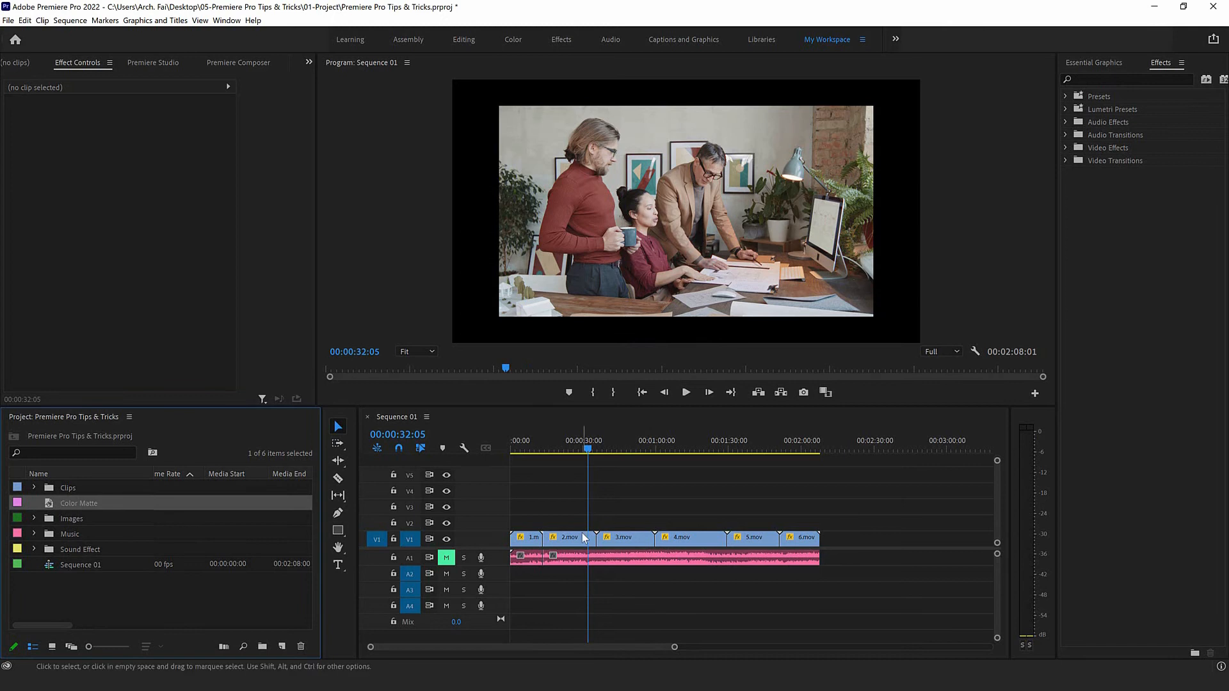
- Move all six video clips up to V2, place Color Matte beneath them on V1, and preview the background
{"action": "left_click_drag", "start_coordinate": [800, 516], "coordinate": [530, 529]}
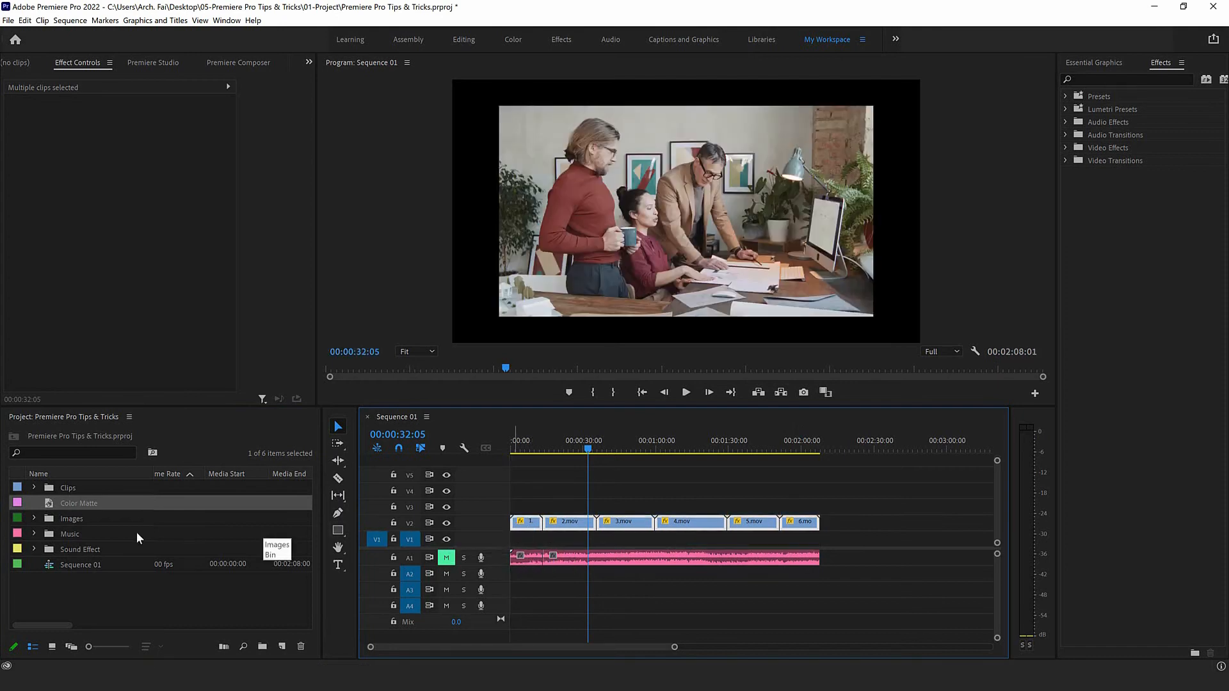
{"action": "left_click_drag", "start_coordinate": [87, 504], "coordinate": [820, 548]}
{"action": "left_click_drag", "start_coordinate": [588, 449], "coordinate": [722, 447]}
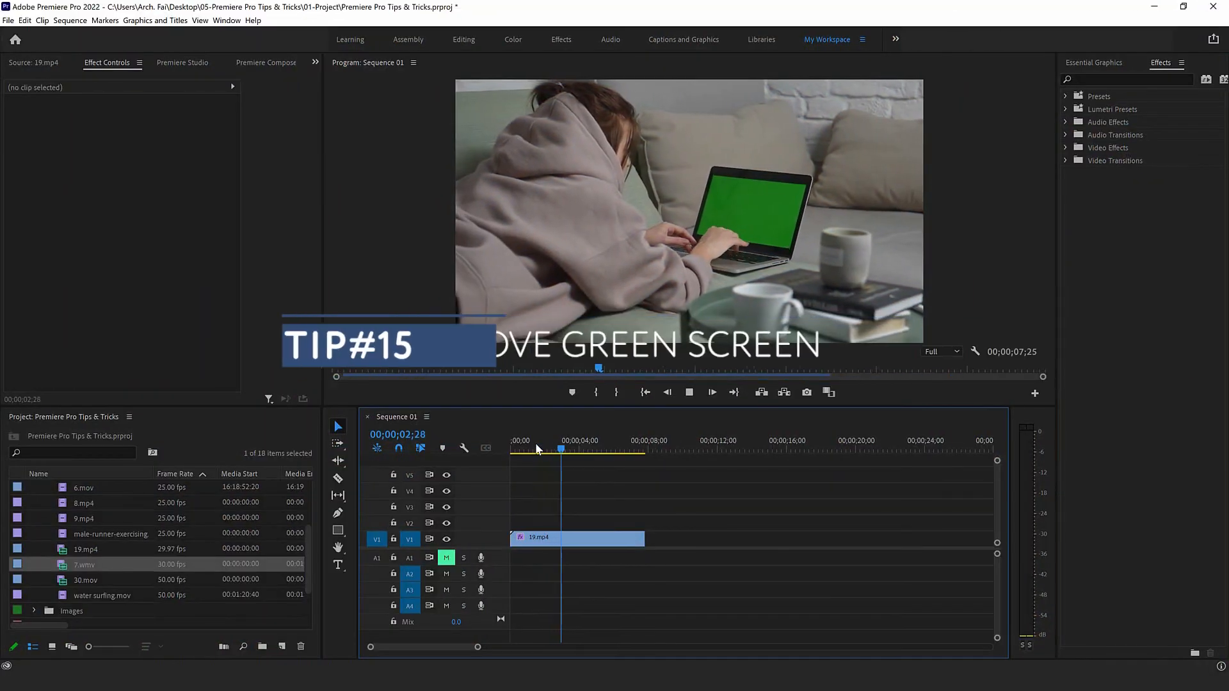
- Apply the Ultra Key effect to 19.mp4 and sample the laptop's green screen as its key color
{"action": "key", "text": "space"}
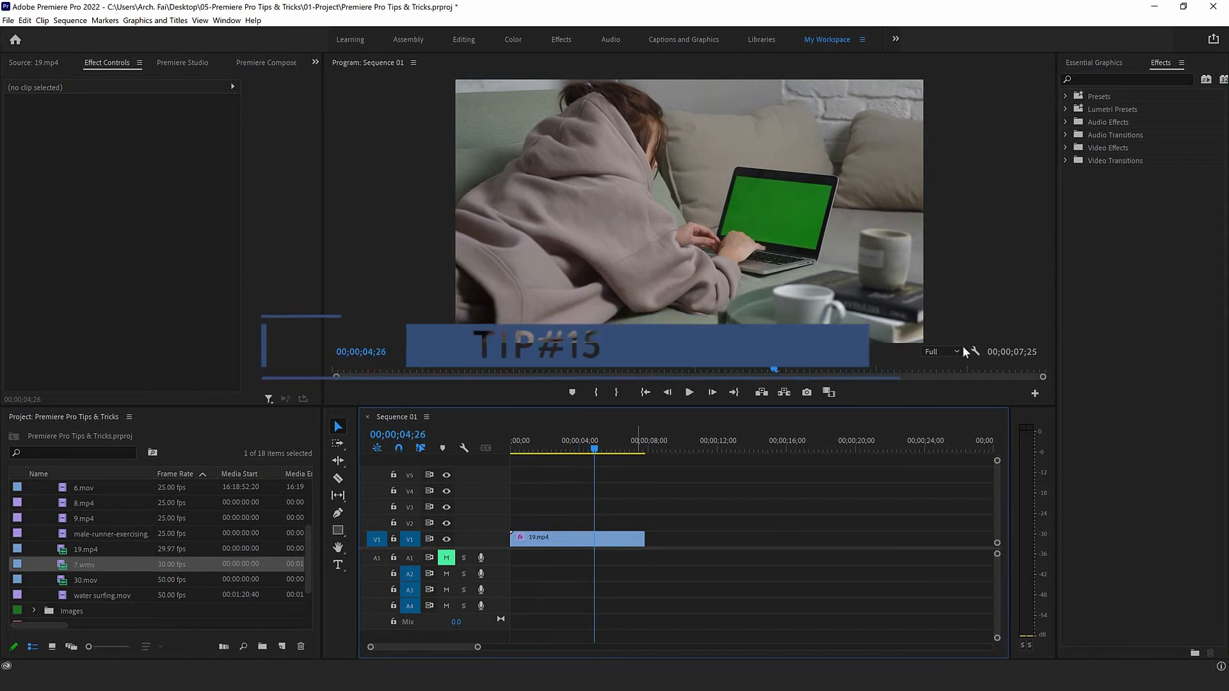
{"action": "left_click", "coordinate": [1101, 78]}
{"action": "type", "text": "key"}
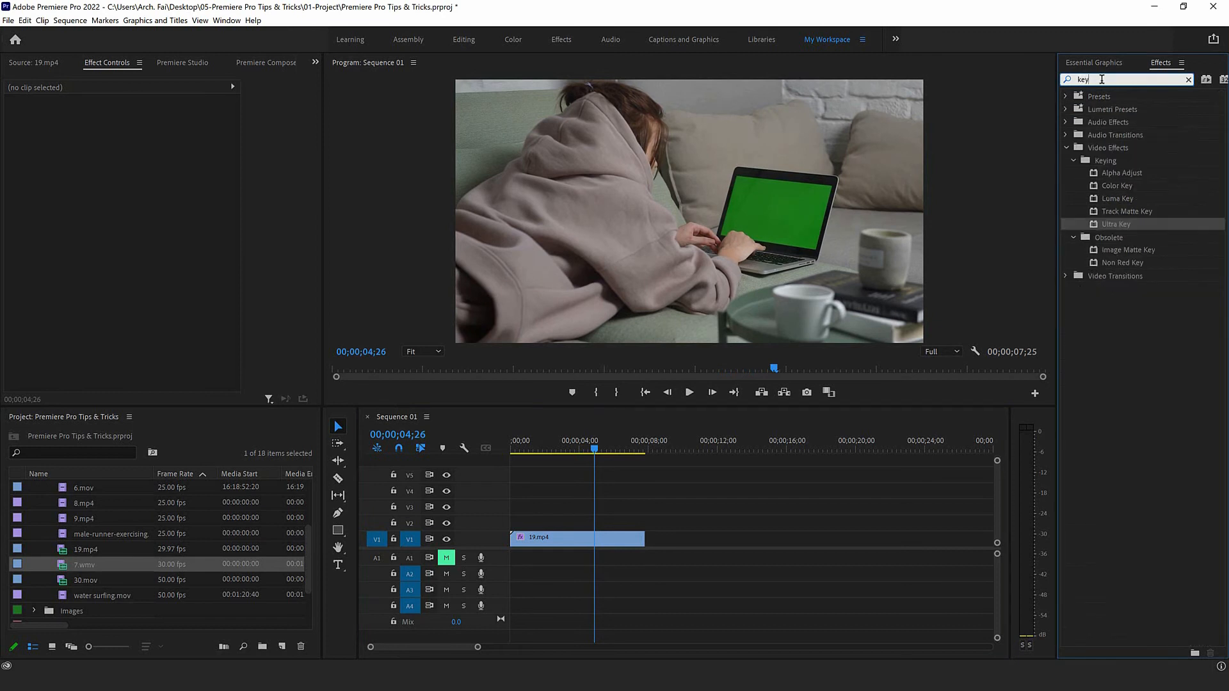
{"action": "left_click_drag", "start_coordinate": [1112, 224], "coordinate": [613, 543]}
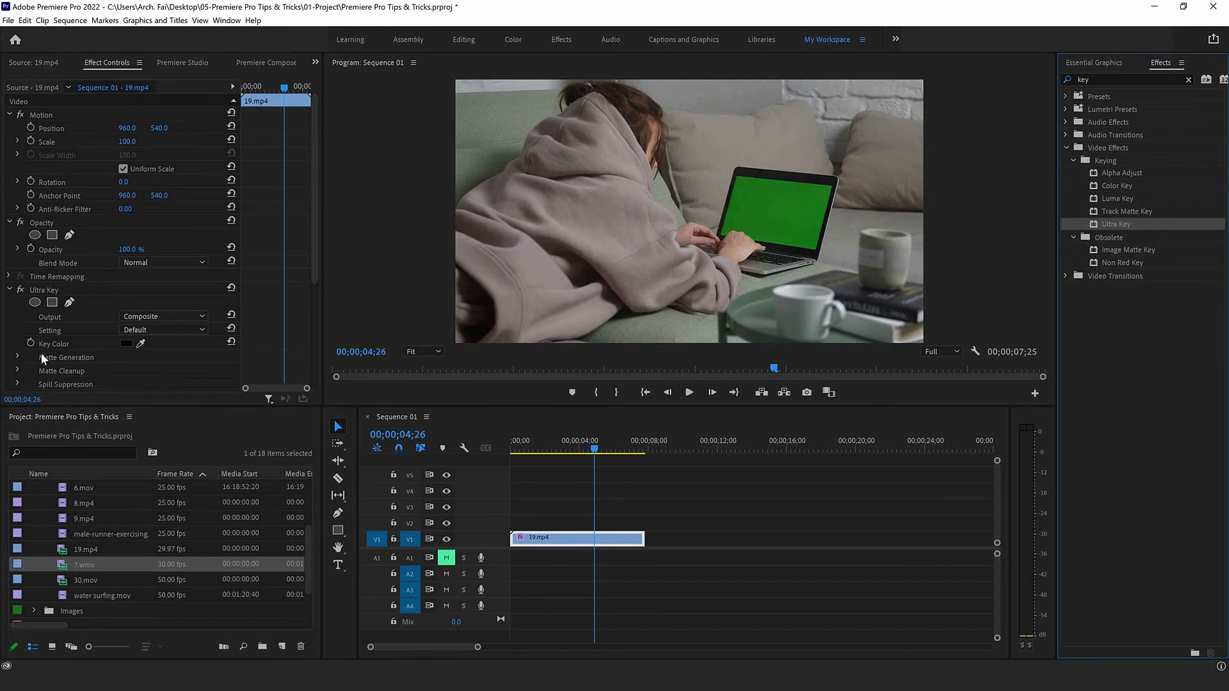
{"action": "left_click", "coordinate": [142, 343]}
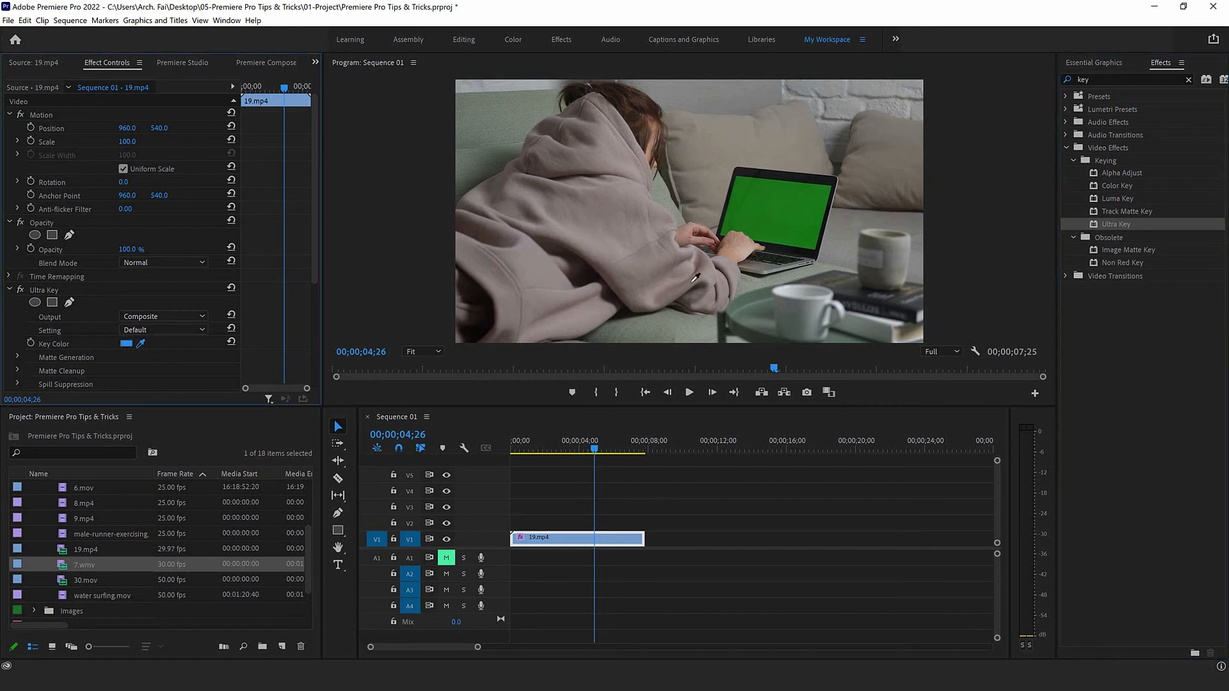
{"action": "left_click", "coordinate": [773, 217]}
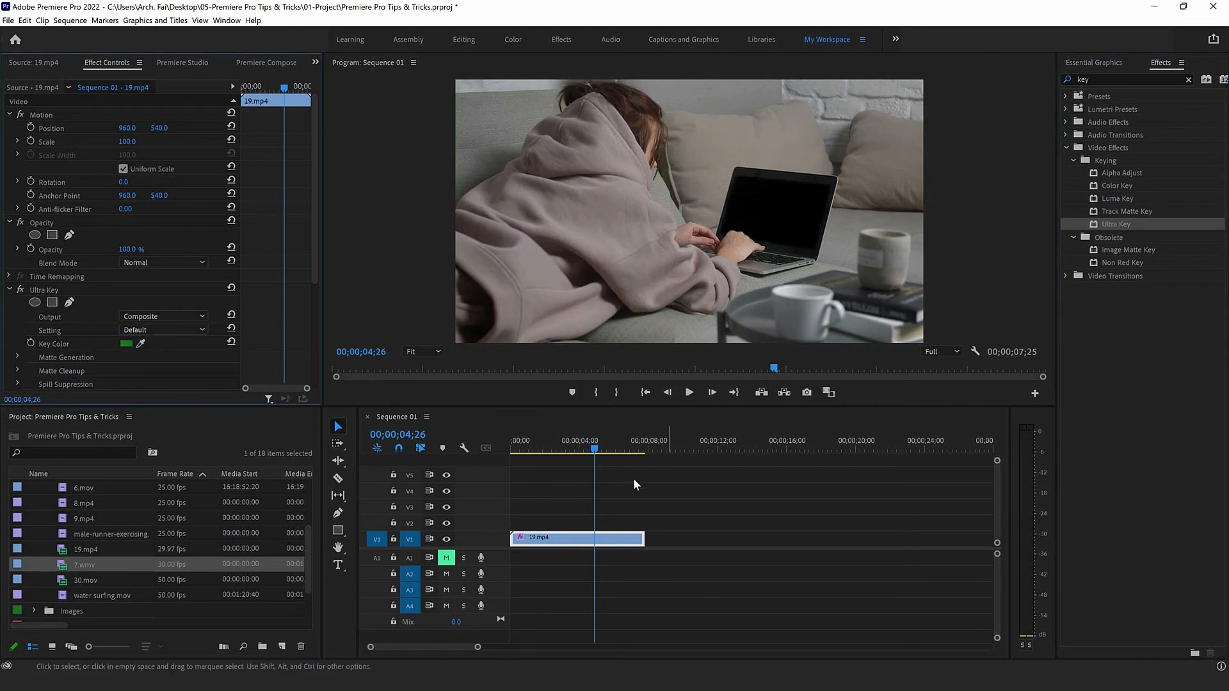
- Move 19.mp4 up to V2 and place the video of 7.wmv beneath it at the start of V1
{"action": "left_click_drag", "start_coordinate": [540, 543], "coordinate": [540, 524]}
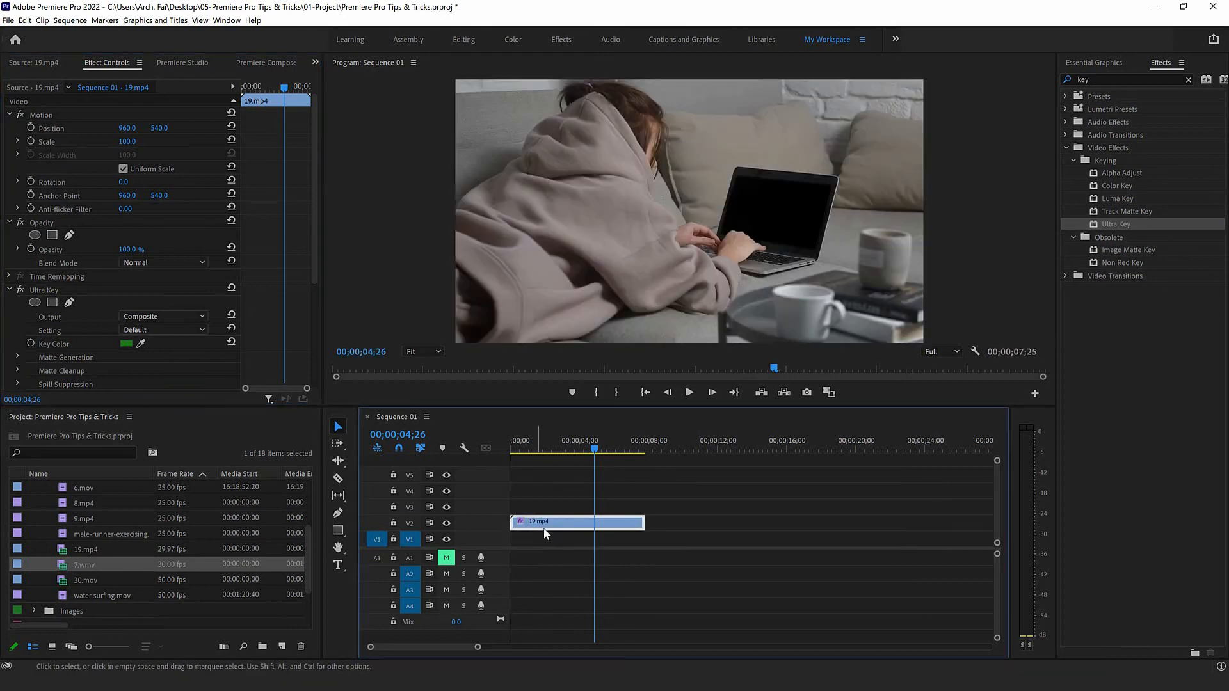
{"action": "double_click", "coordinate": [64, 566]}
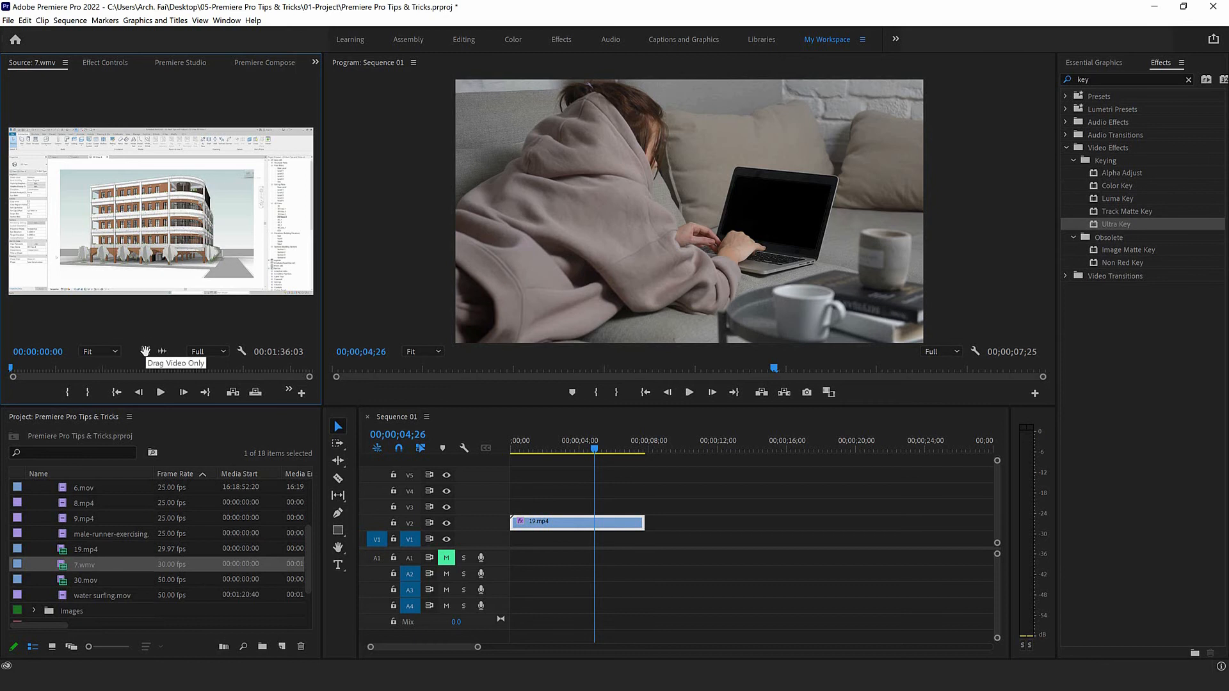
{"action": "left_click_drag", "start_coordinate": [162, 351], "coordinate": [515, 539]}
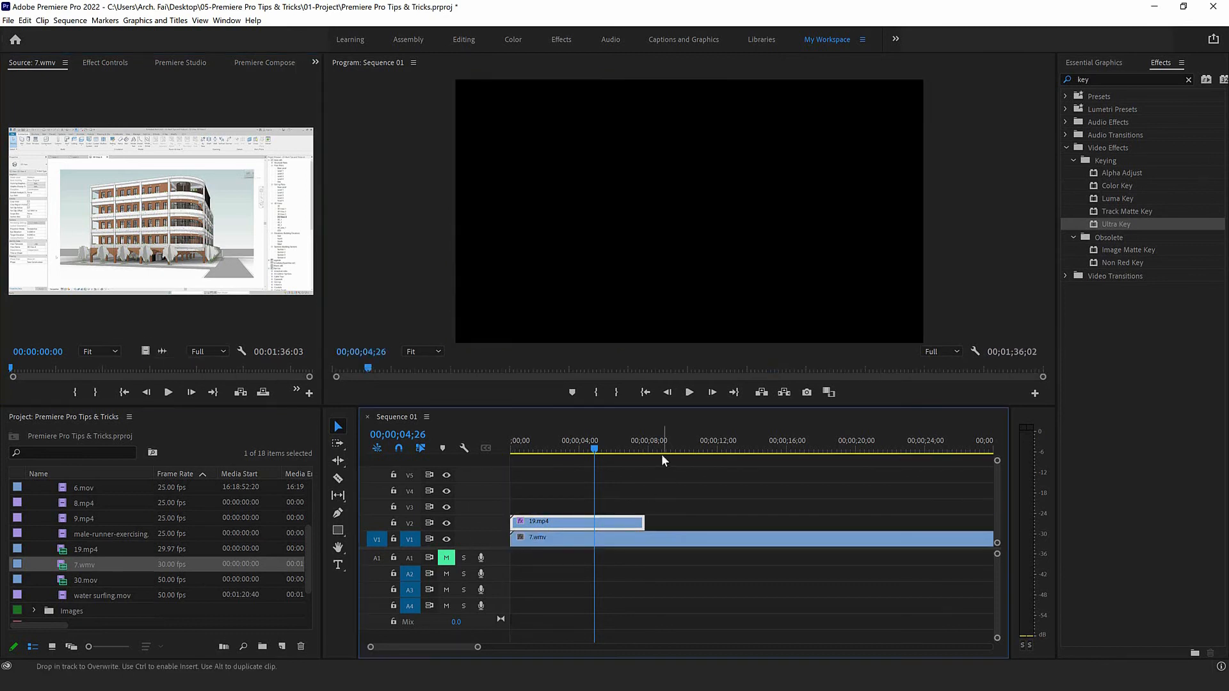
- Cut 7.wmv at 00;00;07;29, delete the remainder, and trim its end to match the end of 19.mp4
{"action": "left_click", "coordinate": [648, 445]}
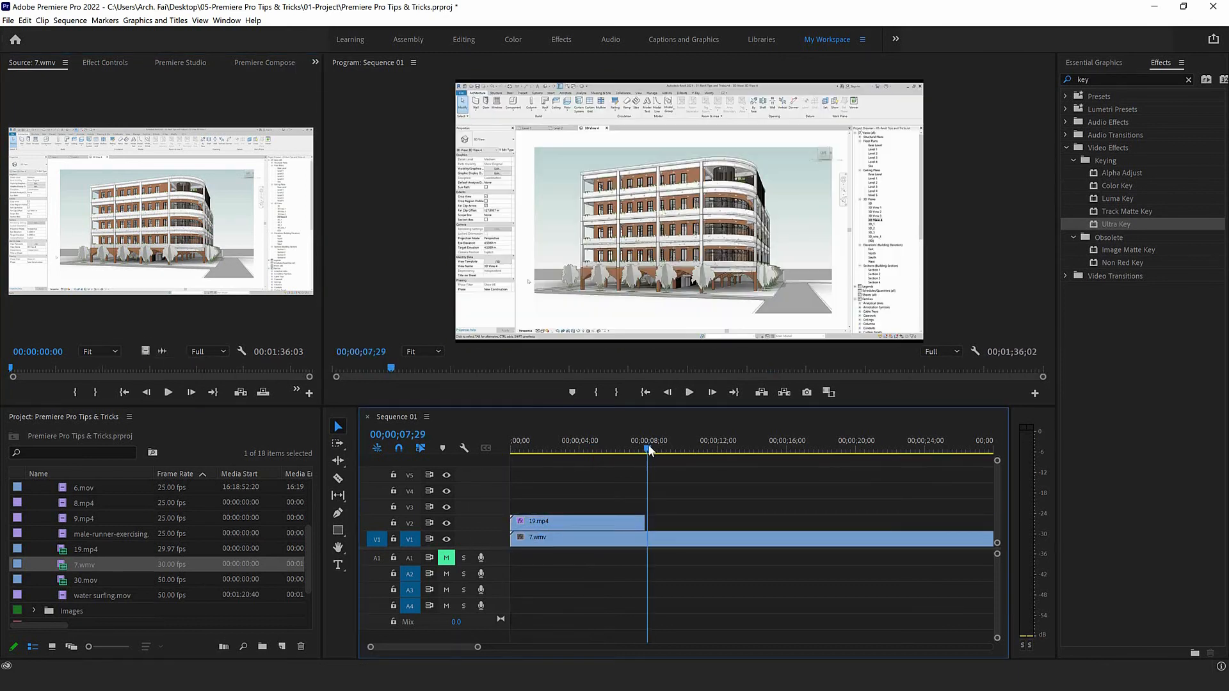
{"action": "key", "text": "ctrl+k"}
{"action": "left_click", "coordinate": [698, 541]}
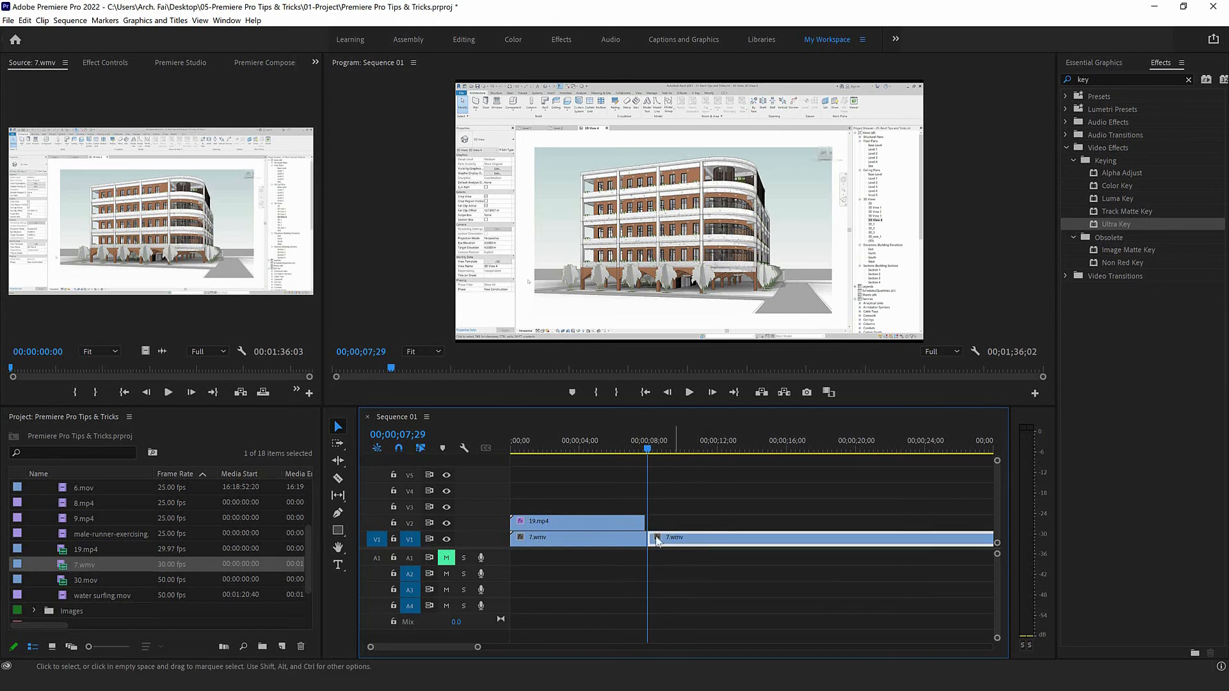
{"action": "key", "text": "Delete"}
{"action": "left_click_drag", "start_coordinate": [644, 542], "coordinate": [640, 543]}
- Scale 7.wmv to 45 and rotate it 11° to fit the laptop screen, and play the result from 00;00;03;10
{"action": "left_click", "coordinate": [567, 442]}
{"action": "left_click", "coordinate": [607, 543]}
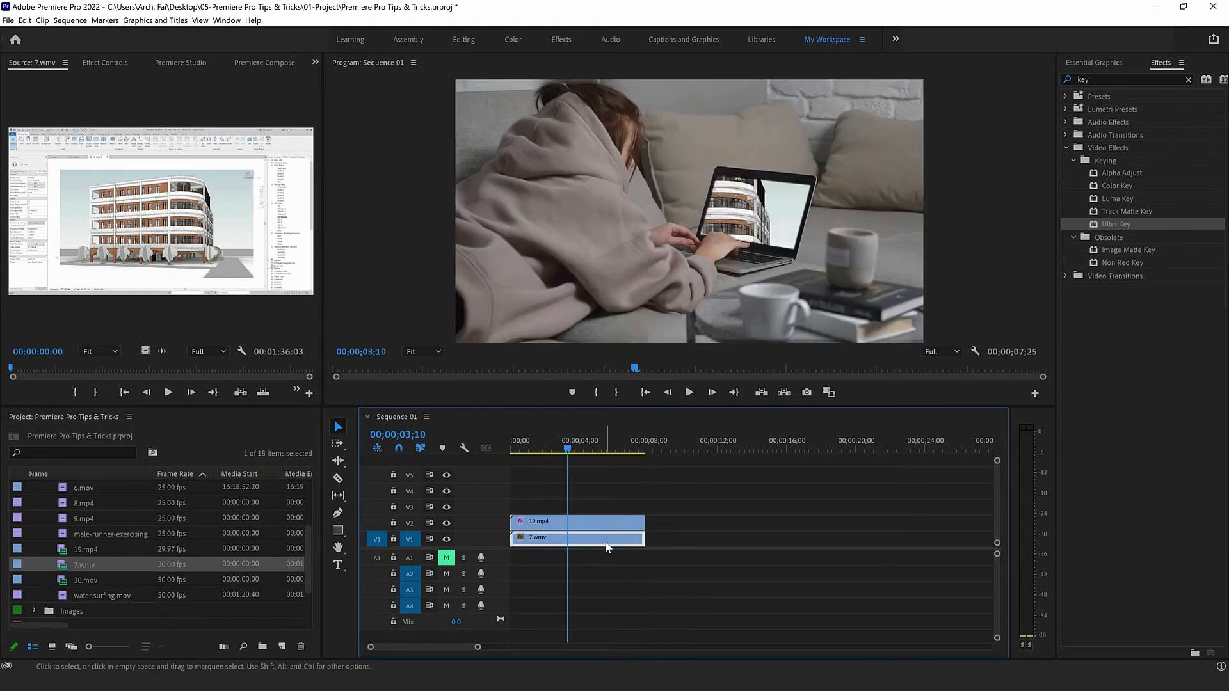
{"action": "left_click", "coordinate": [114, 64]}
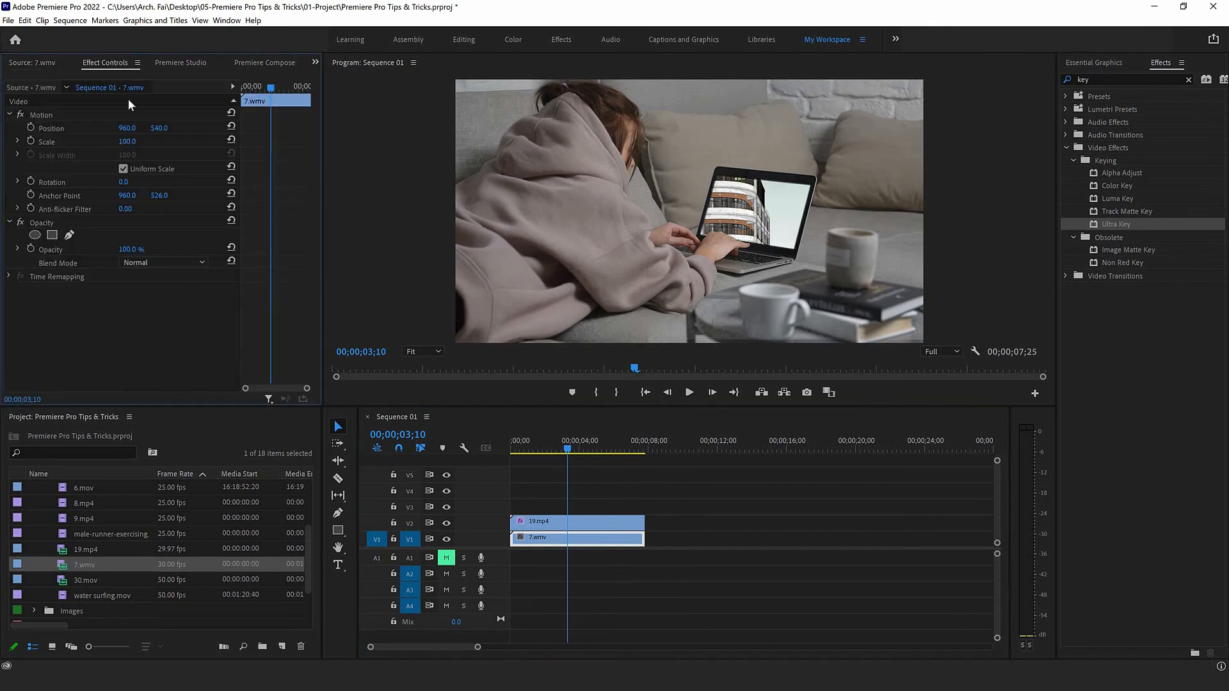
{"action": "left_click_drag", "start_coordinate": [127, 142], "coordinate": [92, 142]}
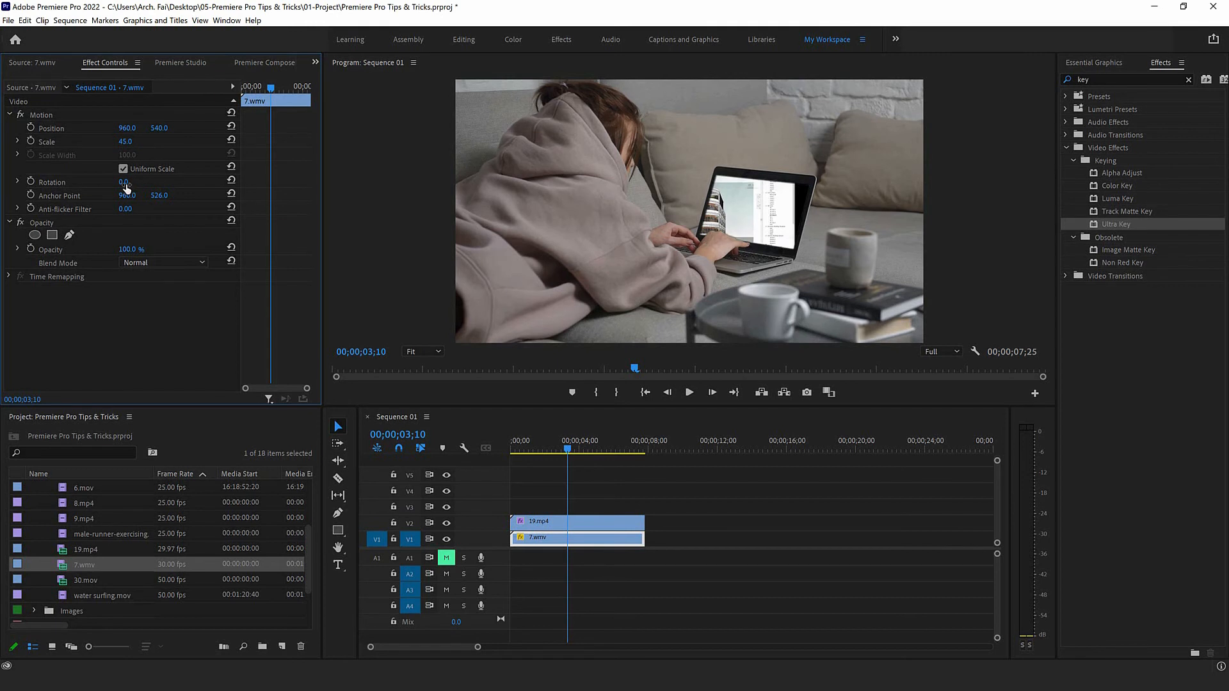
{"action": "left_click_drag", "start_coordinate": [123, 182], "coordinate": [130, 182]}
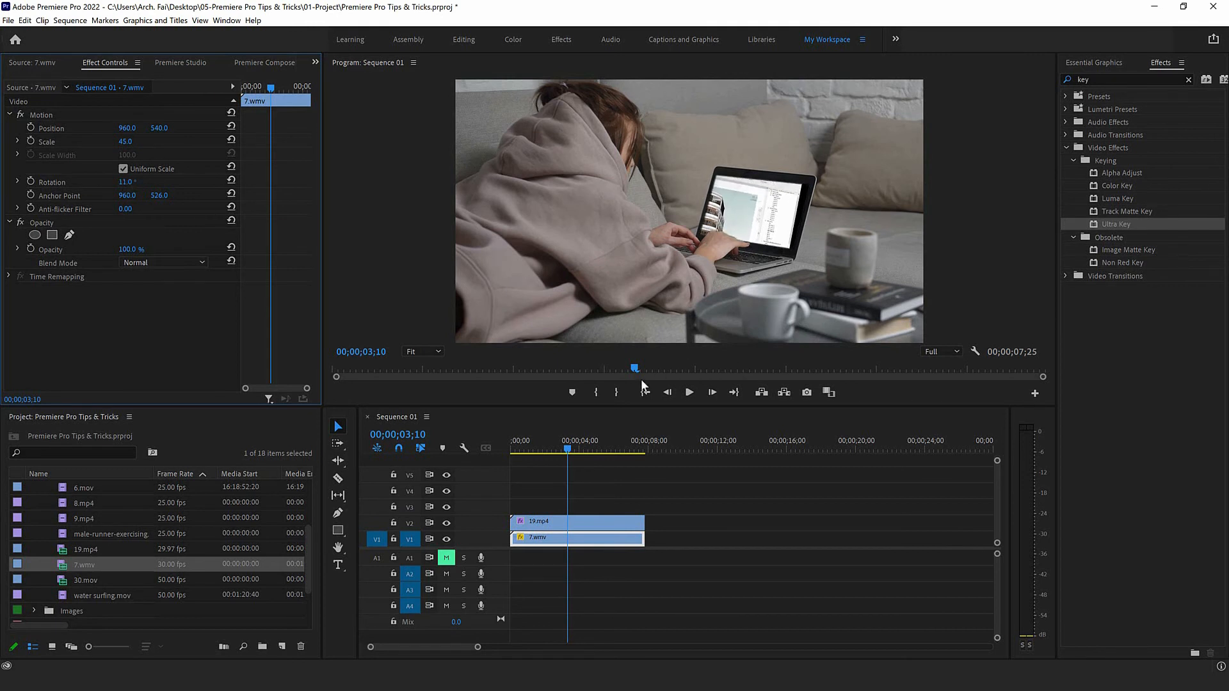
{"action": "left_click", "coordinate": [690, 391]}
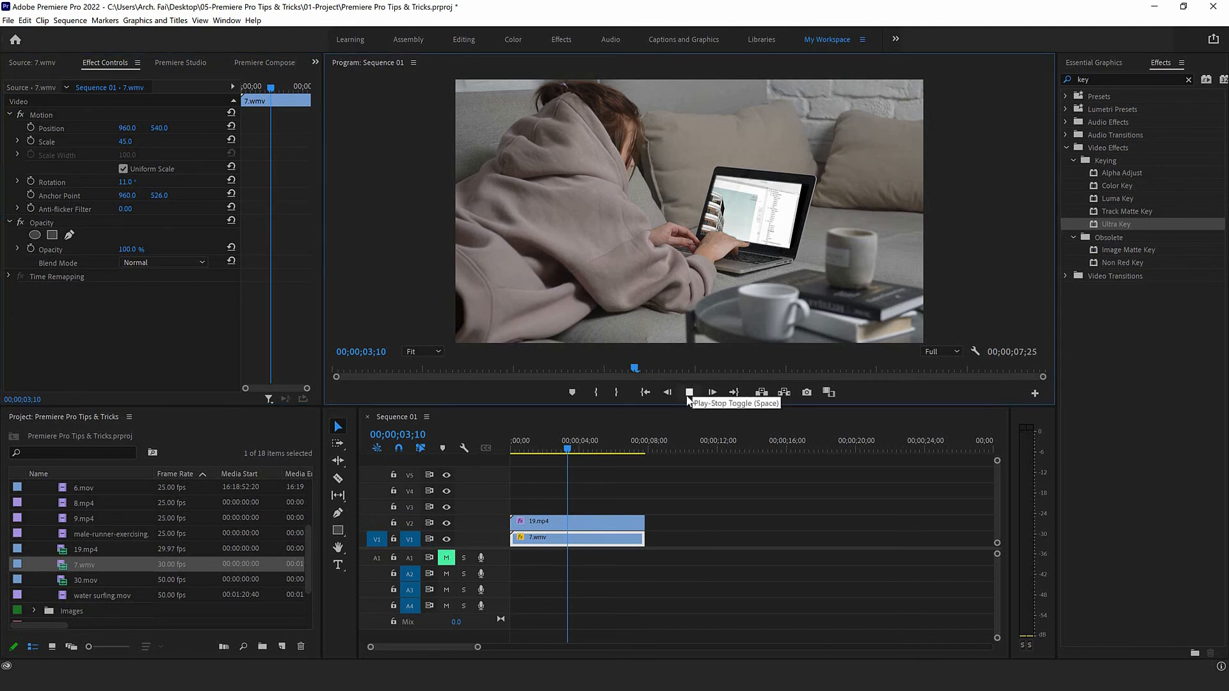
- Scrub back through the laptop composite to review the replaced screen
{"action": "left_click_drag", "start_coordinate": [581, 442], "coordinate": [540, 448]}
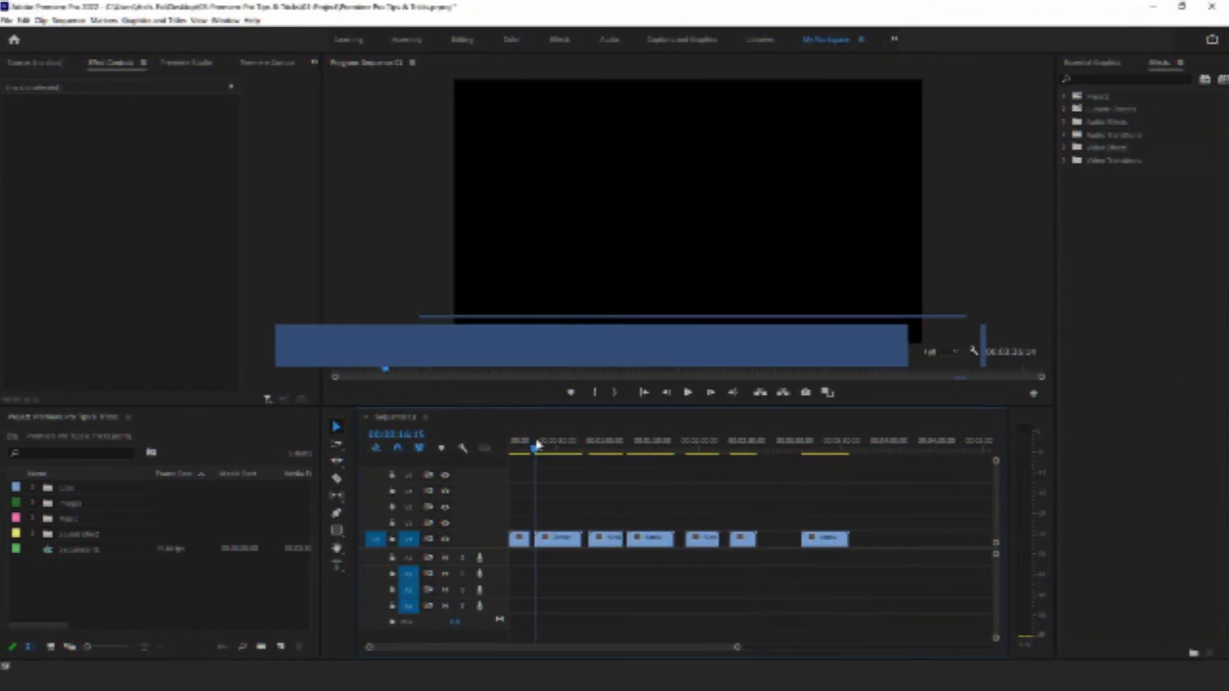
- Close all gaps between the clips on V1 in Sequence 01 and save the project
{"action": "left_click_drag", "start_coordinate": [535, 445], "coordinate": [631, 546]}
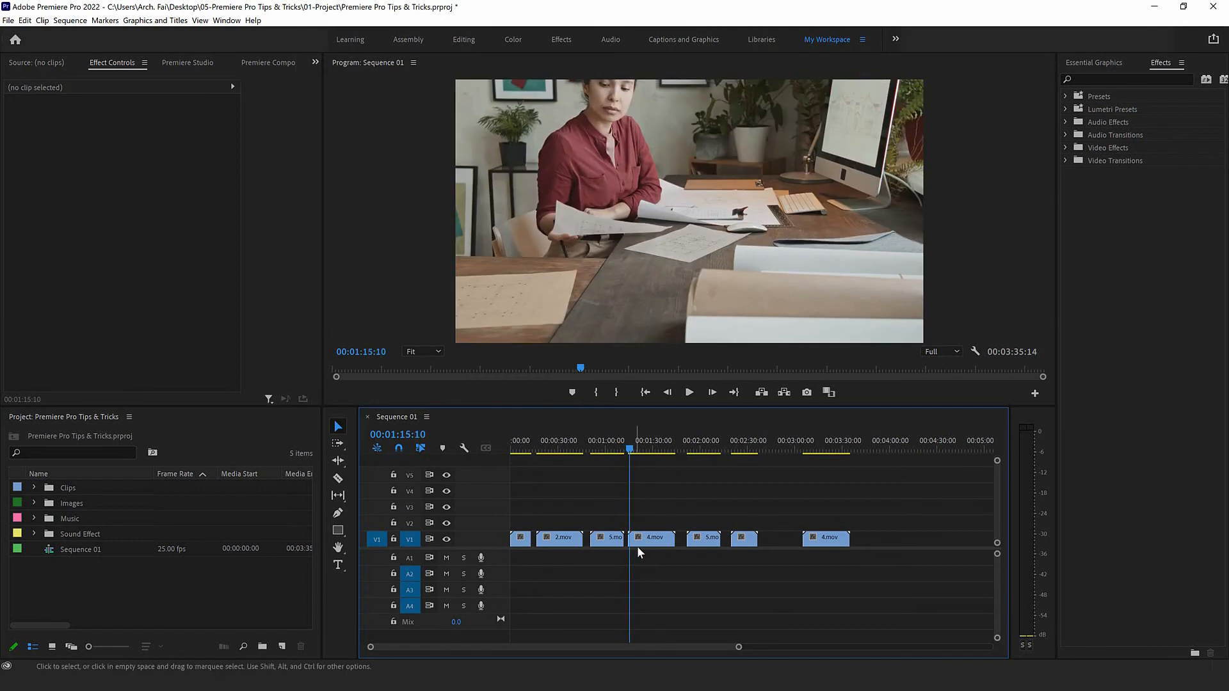
{"action": "left_click_drag", "start_coordinate": [622, 449], "coordinate": [626, 455]}
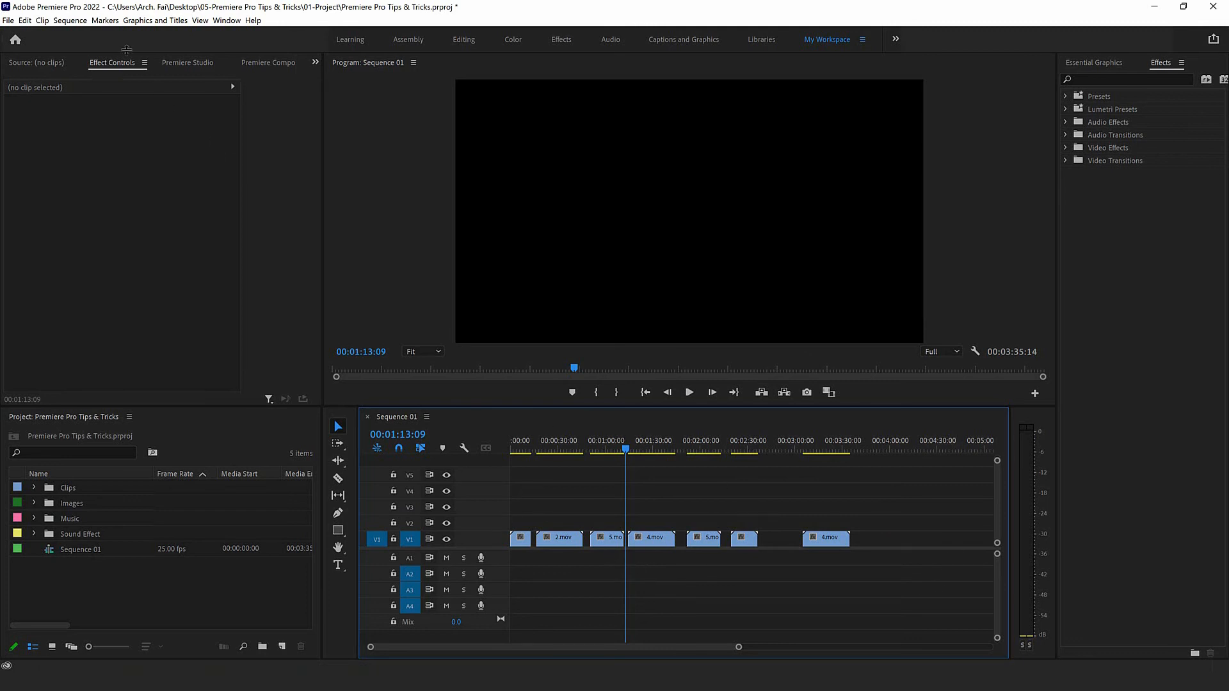
{"action": "left_click", "coordinate": [70, 21]}
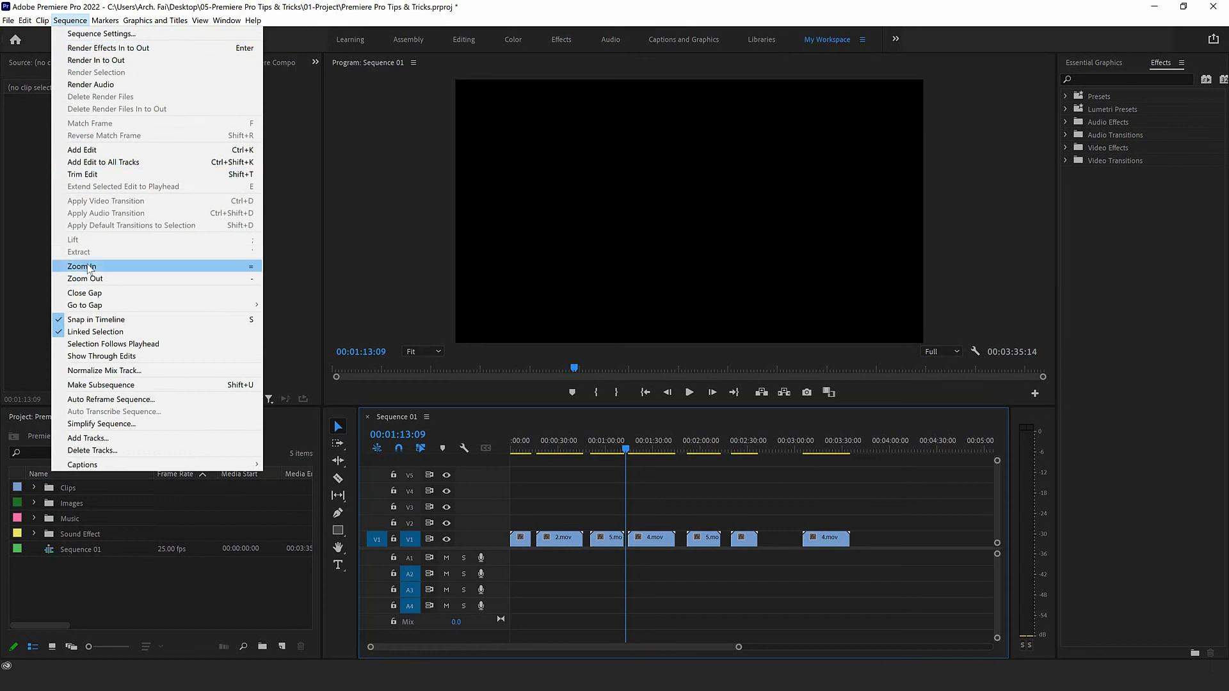
{"action": "left_click", "coordinate": [91, 293]}
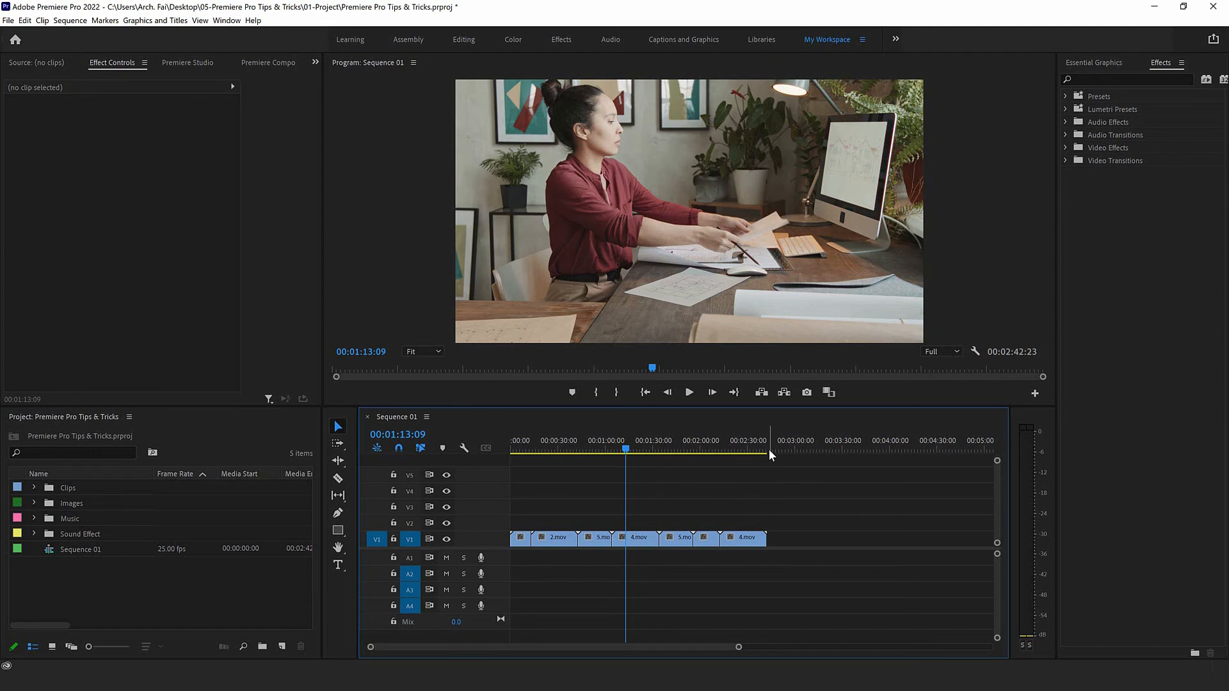
{"action": "key", "text": "ctrl+s"}
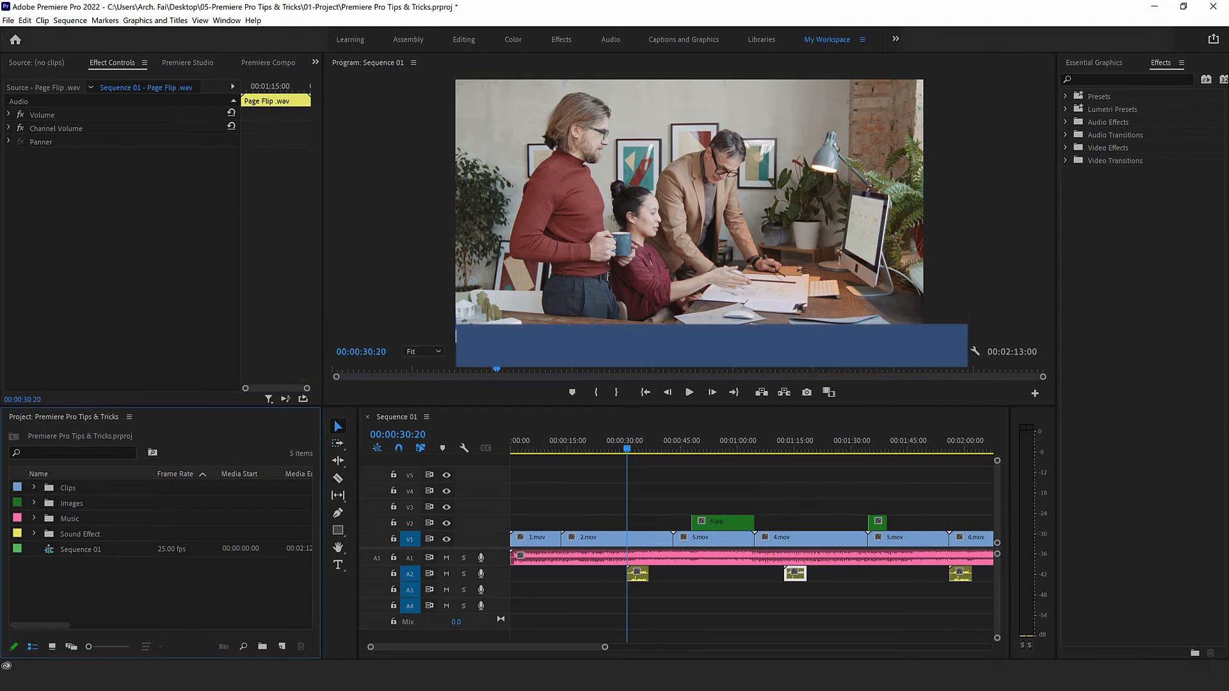
- Examine the contents of the Music and Images bins to compare them with the media used in the sequence
{"action": "left_click_drag", "start_coordinate": [606, 649], "coordinate": [618, 652]}
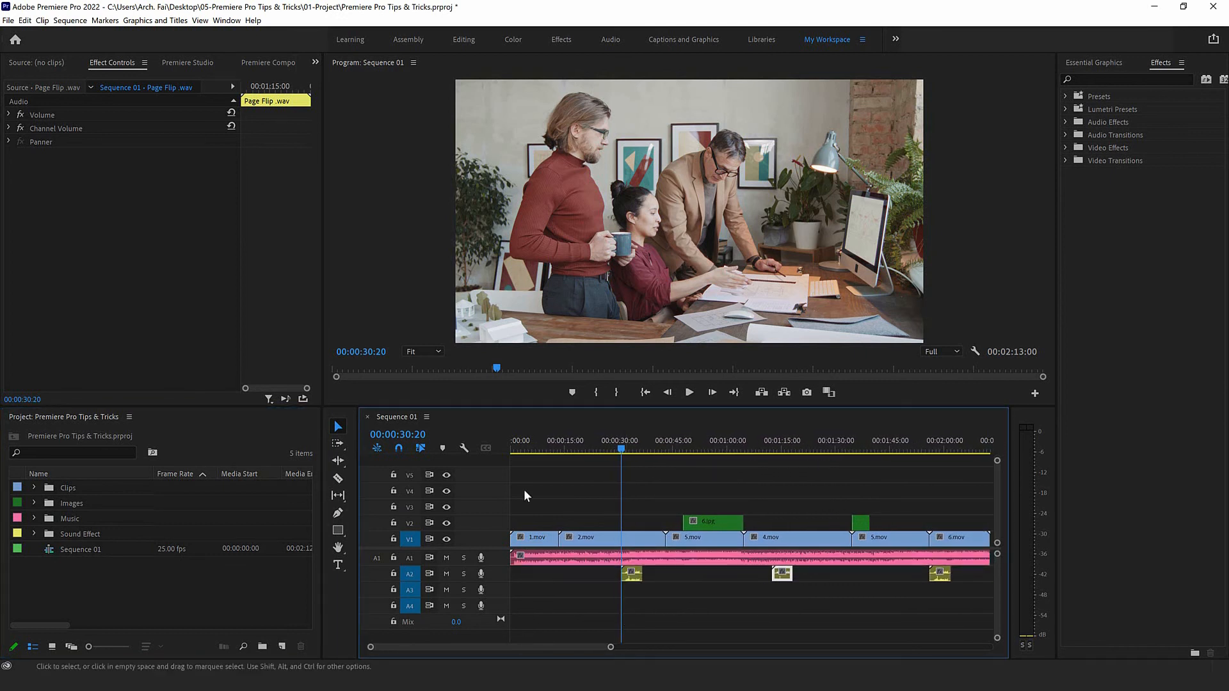
{"action": "left_click", "coordinate": [32, 515]}
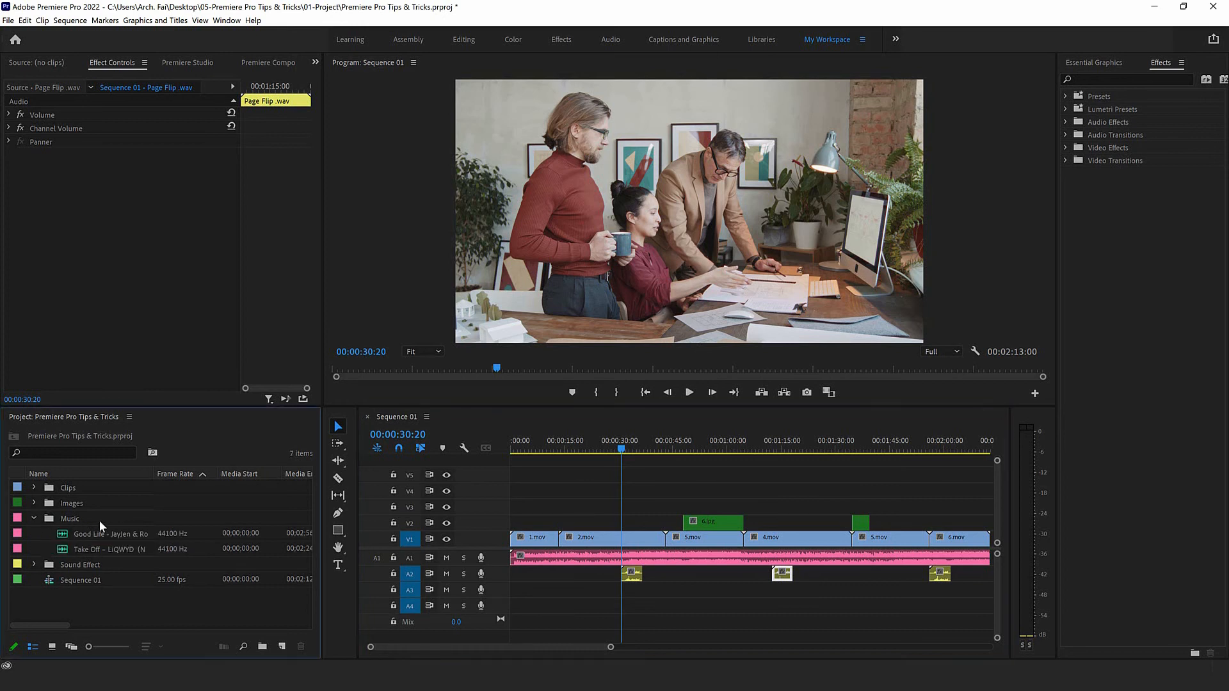
{"action": "left_click", "coordinate": [34, 517]}
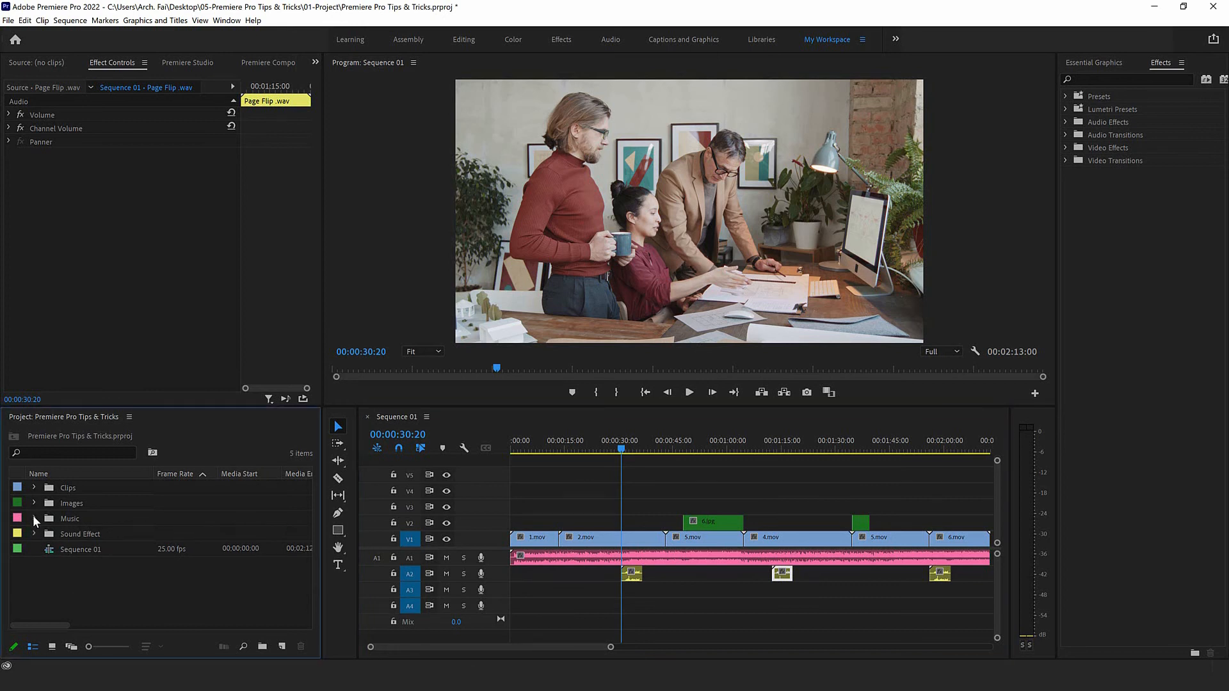
{"action": "left_click", "coordinate": [33, 503]}
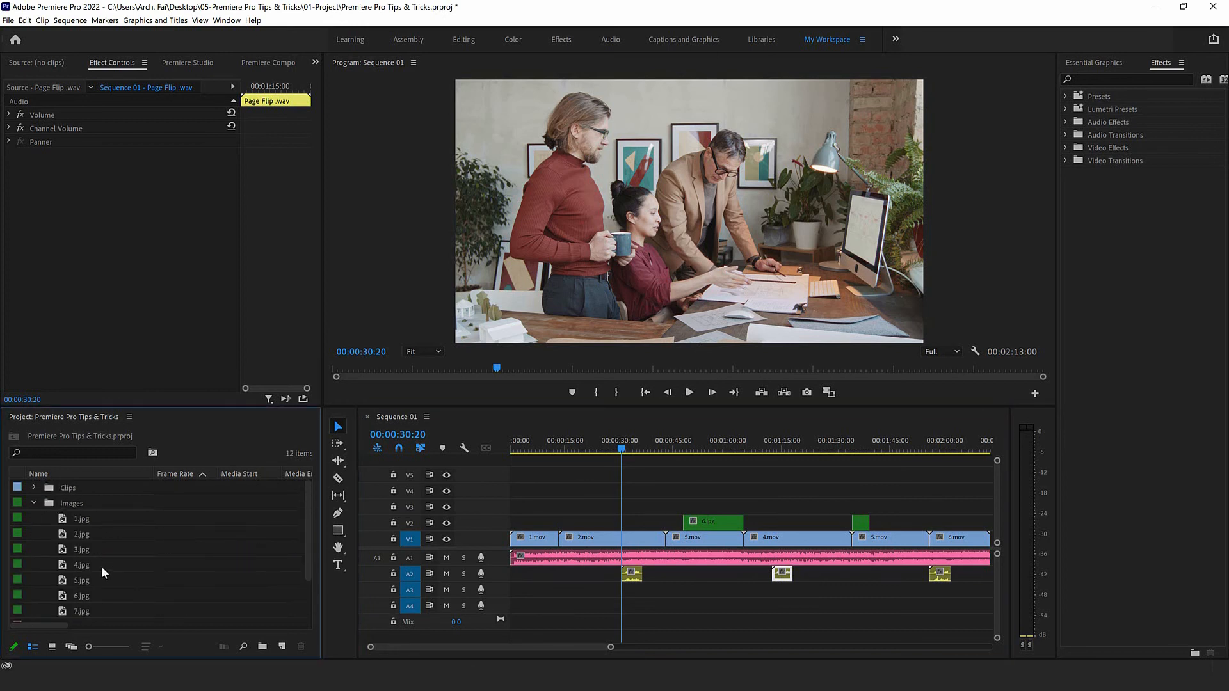
{"action": "left_click", "coordinate": [34, 502]}
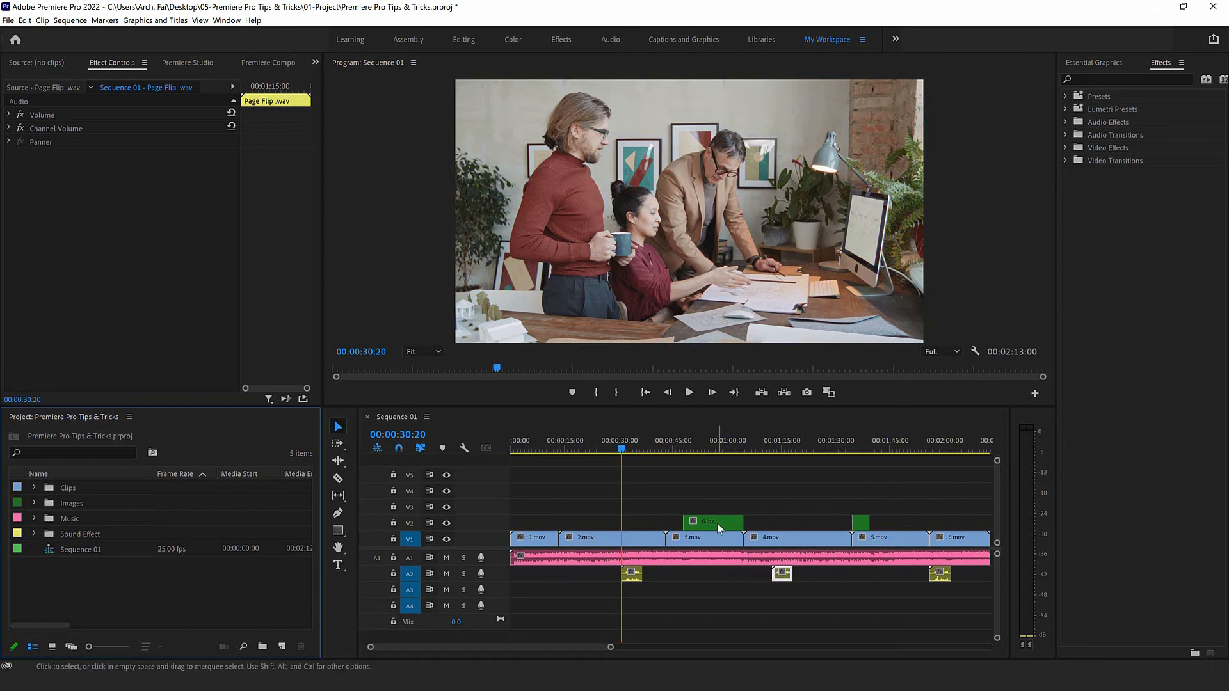
- Remove all unused media from the project and check the contents of the Images and Sound Effect bins
{"action": "left_click", "coordinate": [27, 21]}
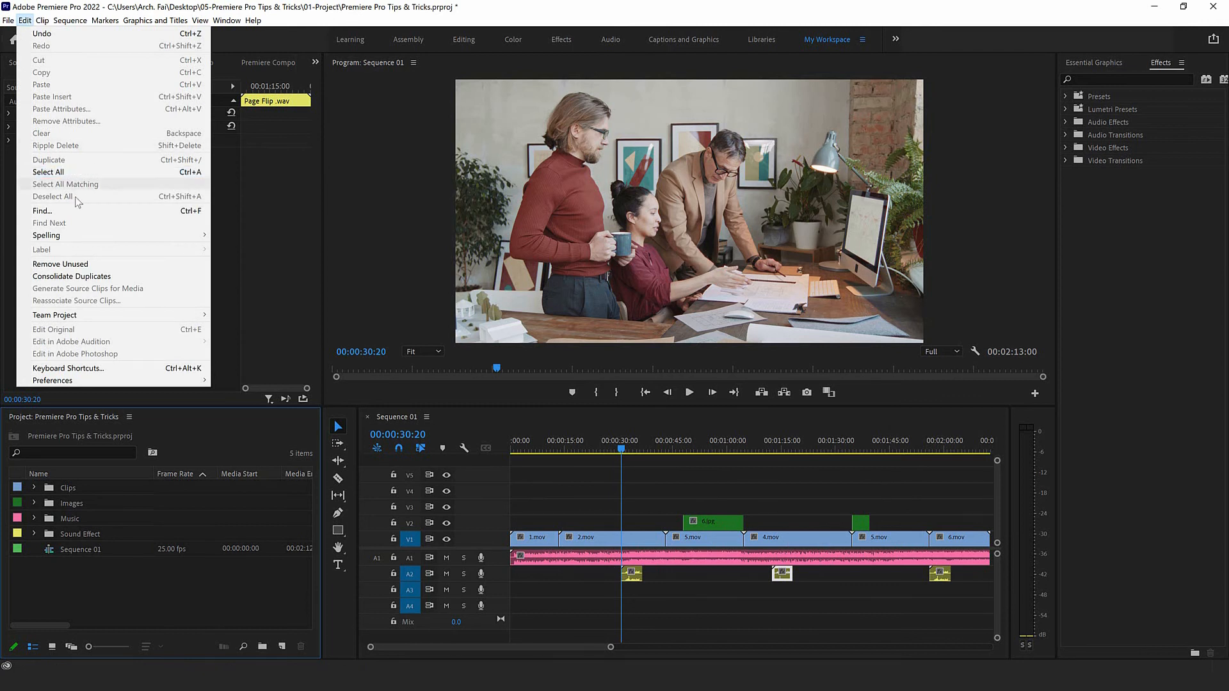
{"action": "left_click", "coordinate": [82, 264]}
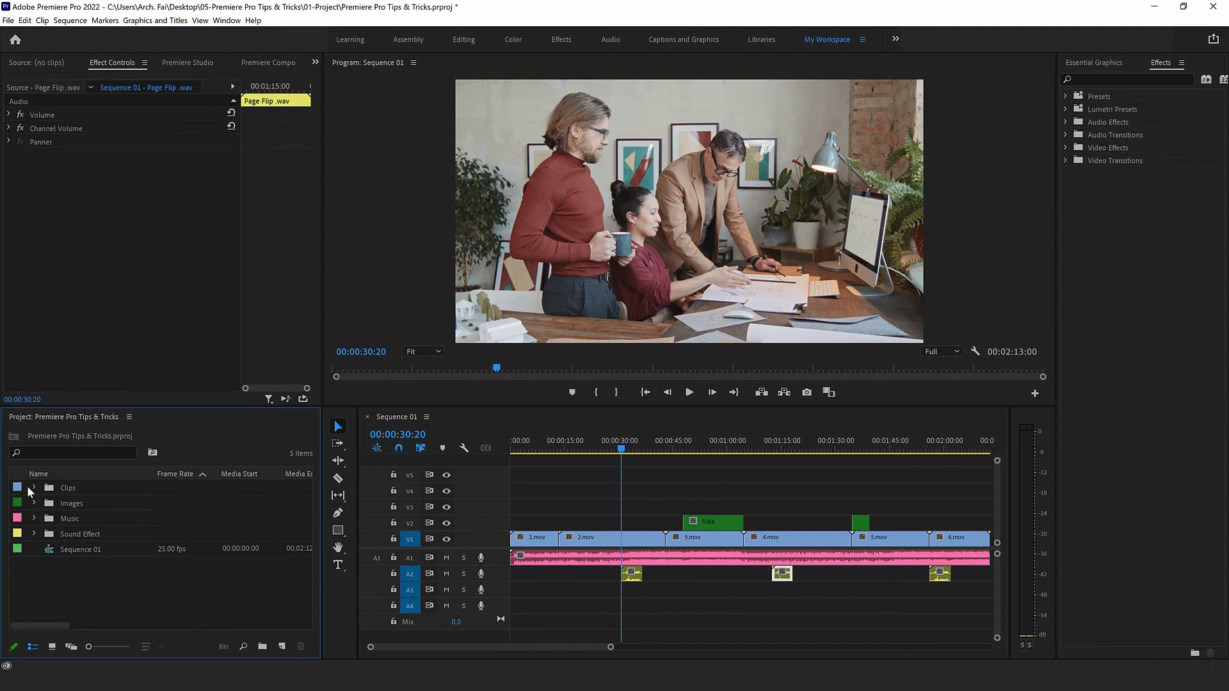
{"action": "left_click", "coordinate": [34, 503]}
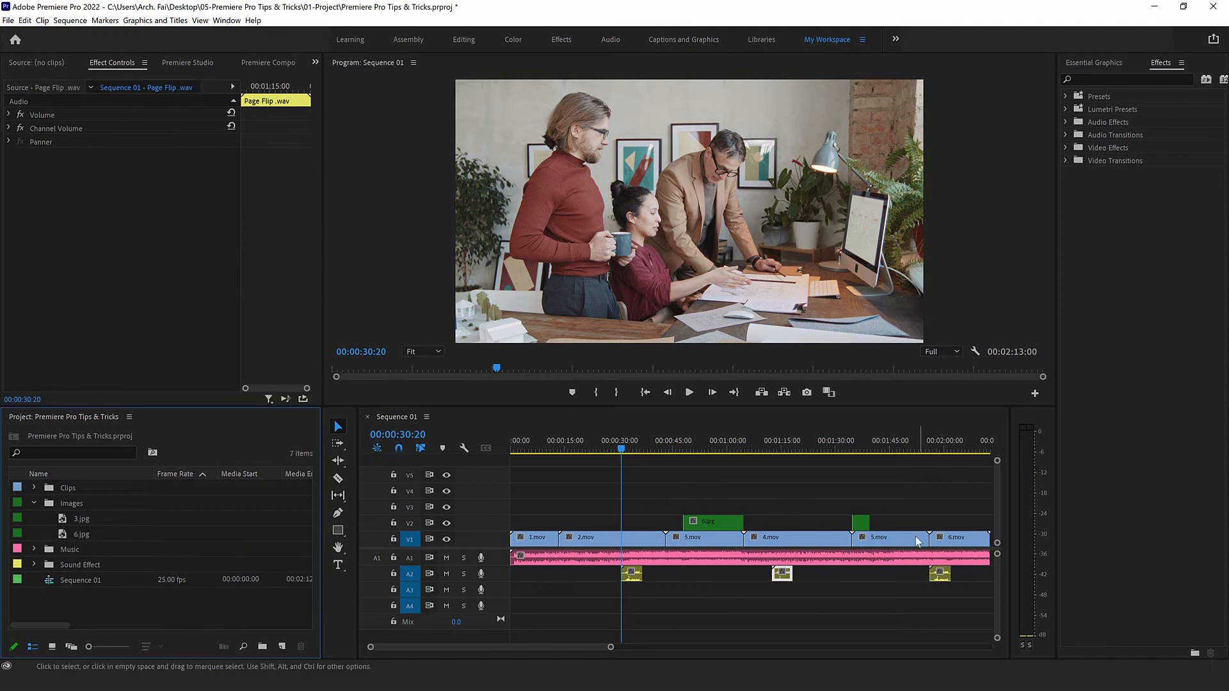
{"action": "left_click", "coordinate": [34, 563]}
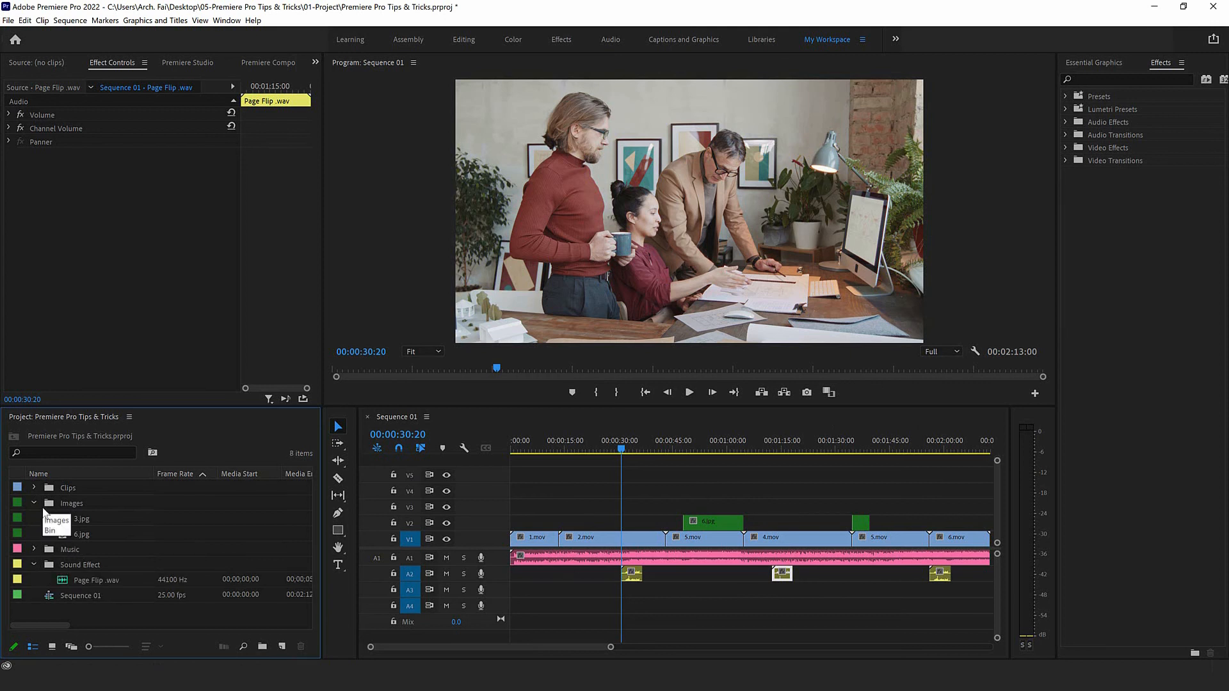
{"action": "left_click", "coordinate": [34, 503]}
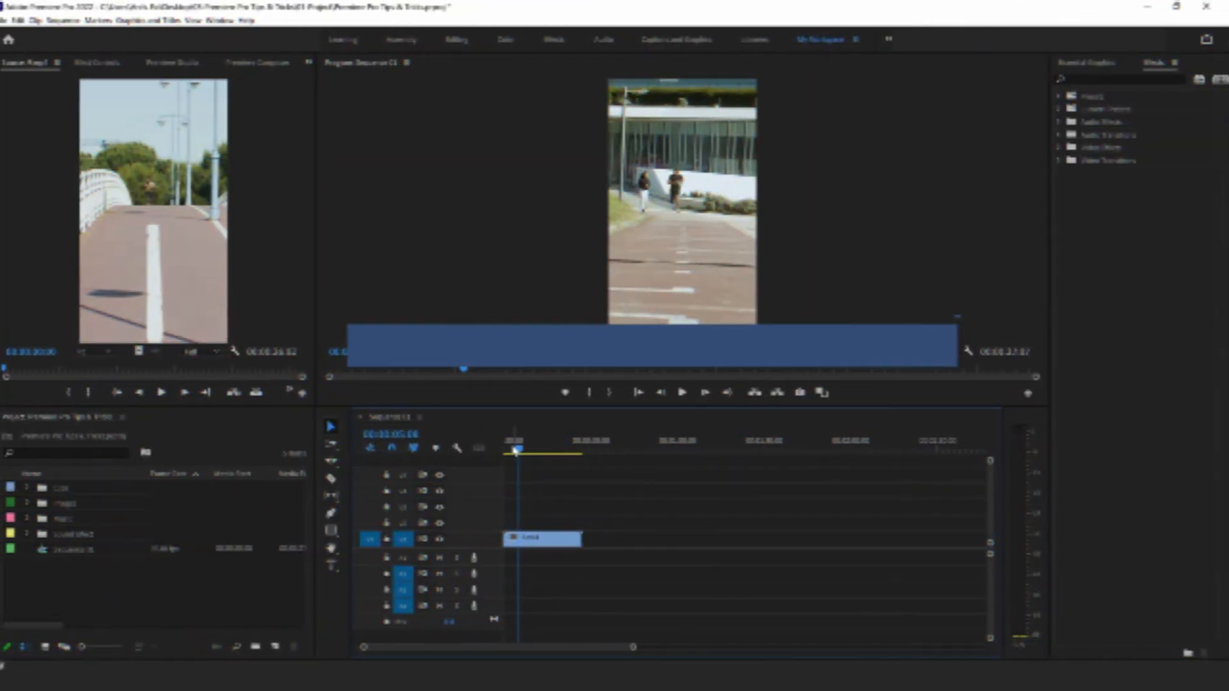
- Slow the 3.mp4 clip to 20% speed and preview it up to 00:00:12:10
{"action": "mouse_move", "coordinate": [529, 445]}
{"action": "left_mouse_down"}
{"action": "mouse_move", "coordinate": [551, 448]}
{"action": "mouse_move", "coordinate": [531, 452]}
{"action": "left_mouse_up"}
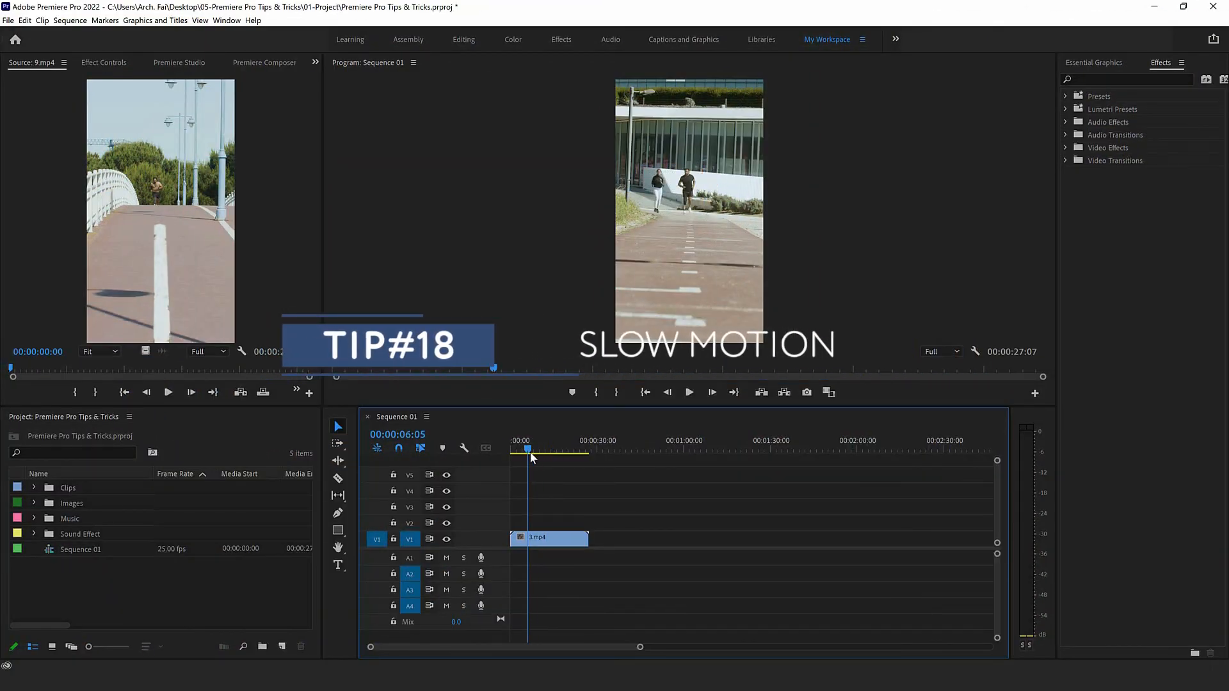
{"action": "right_click", "coordinate": [557, 543]}
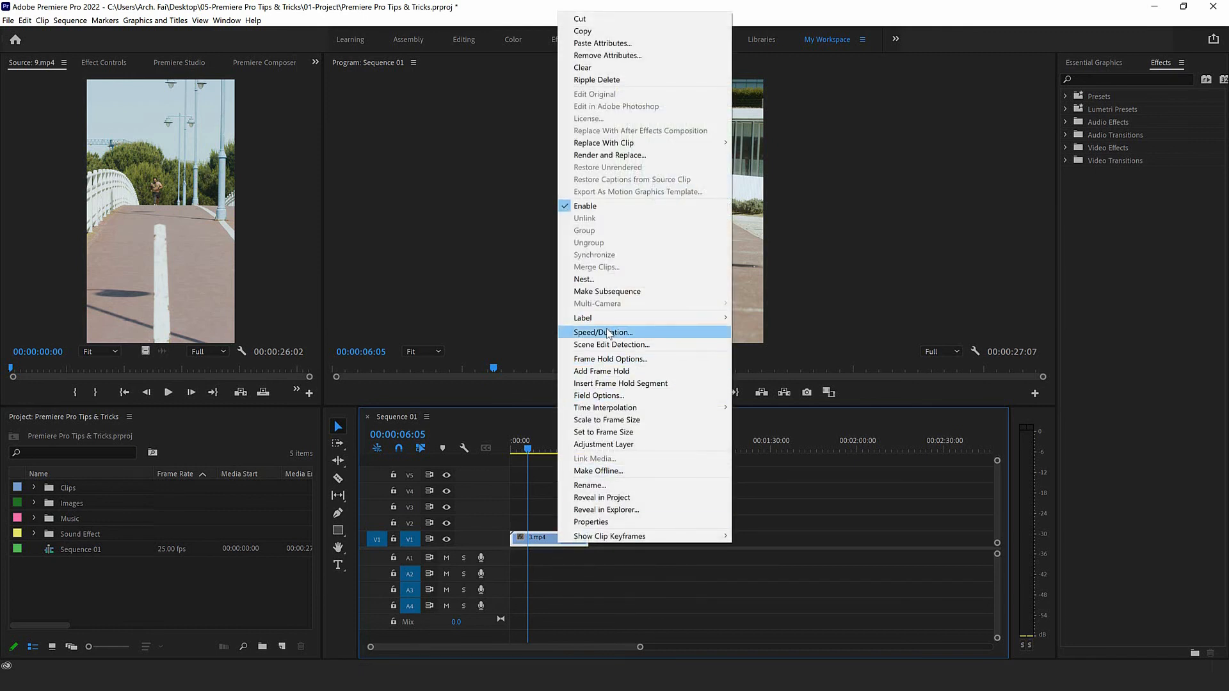
{"action": "left_click", "coordinate": [602, 332]}
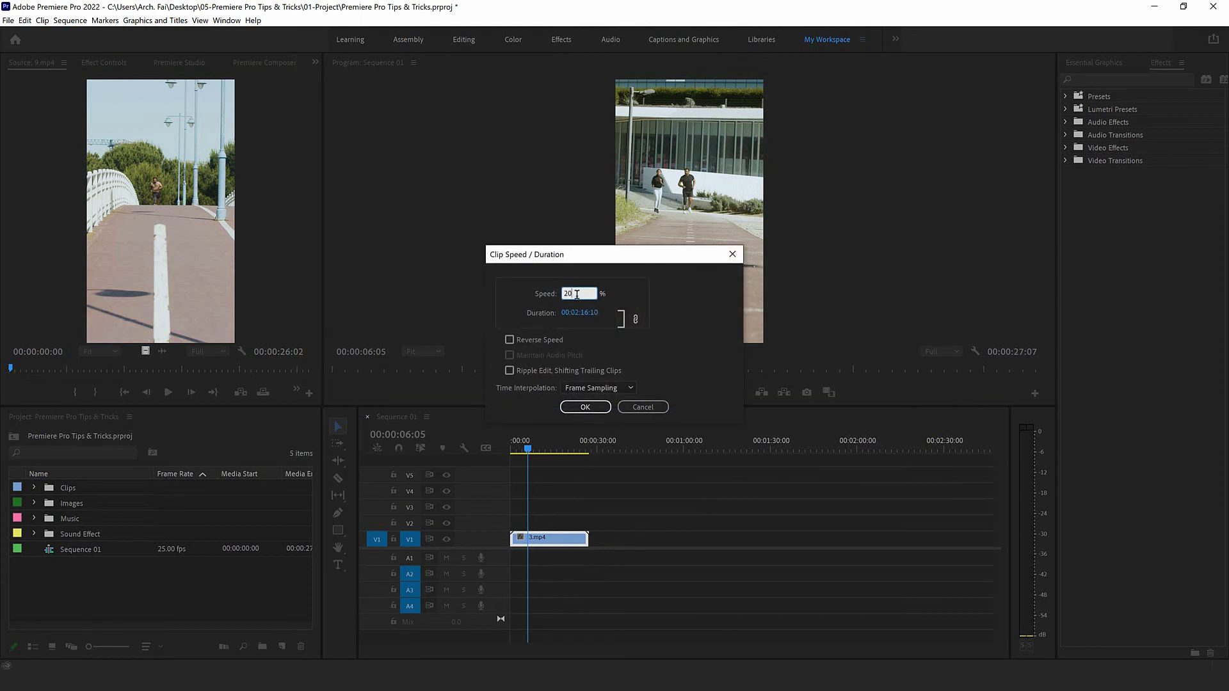
{"action": "key", "text": "Return"}
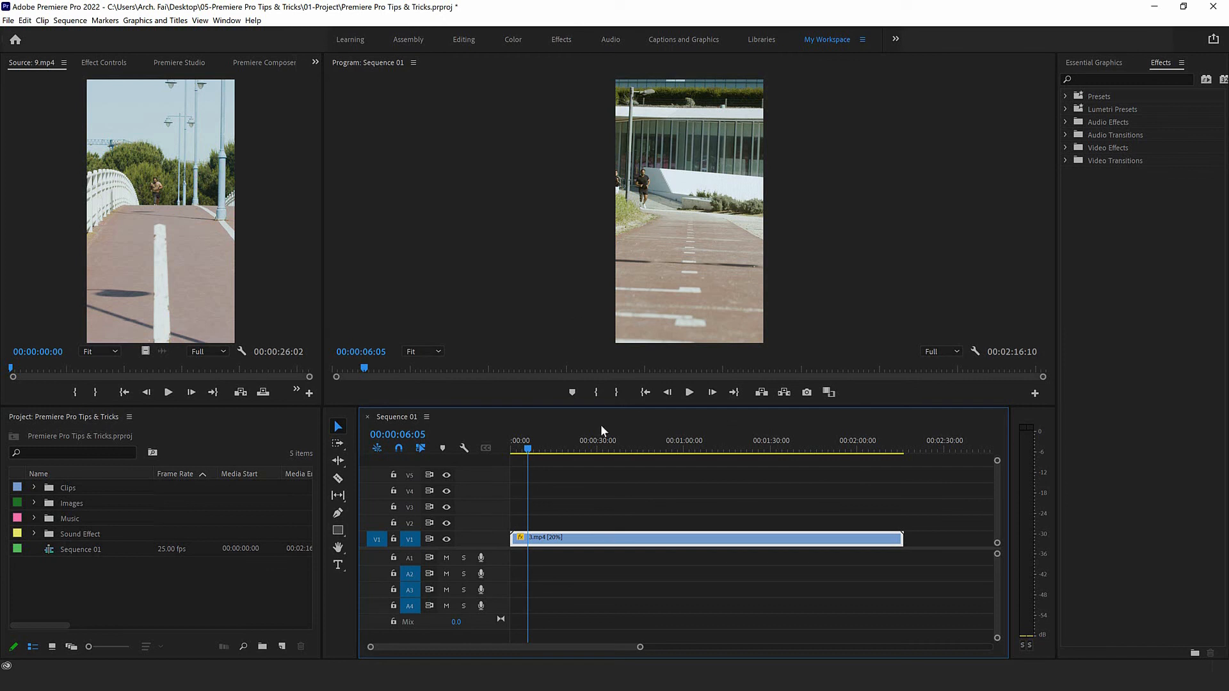
{"action": "left_click_drag", "start_coordinate": [645, 442], "coordinate": [545, 483]}
- Set the time interpolation of 3.mp4 to Optical Flow and scrub through the slowed clip
{"action": "right_click", "coordinate": [573, 540]}
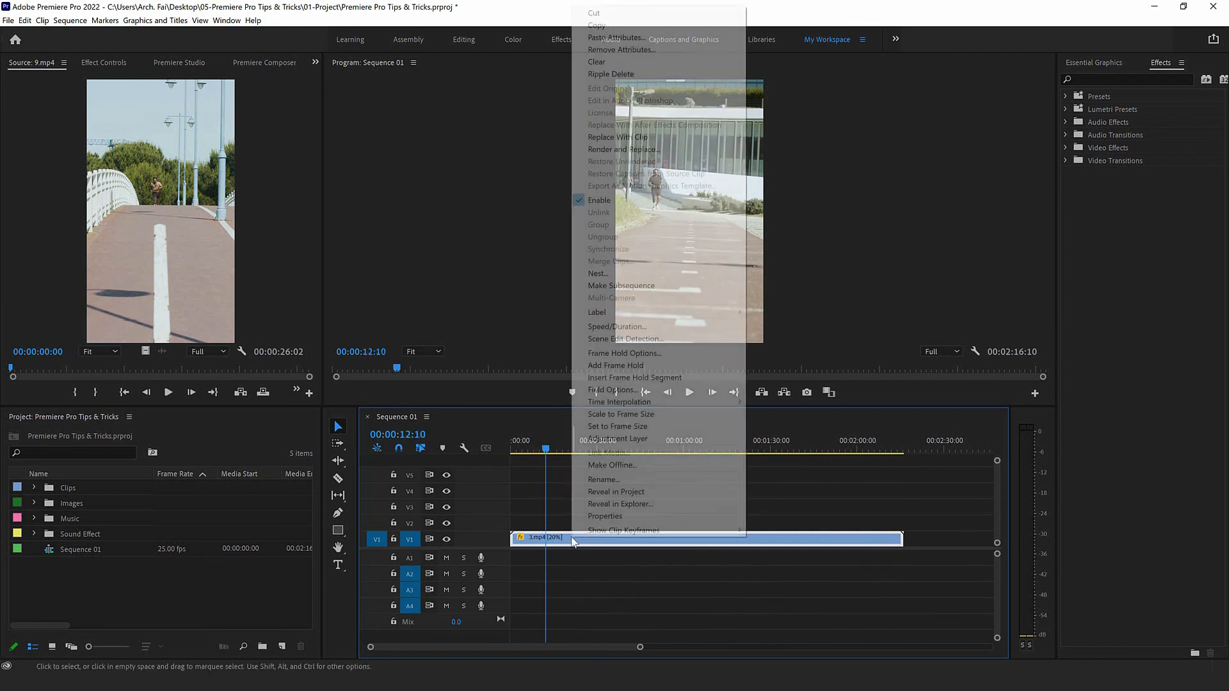
{"action": "left_click", "coordinate": [609, 327]}
{"action": "left_click", "coordinate": [620, 385]}
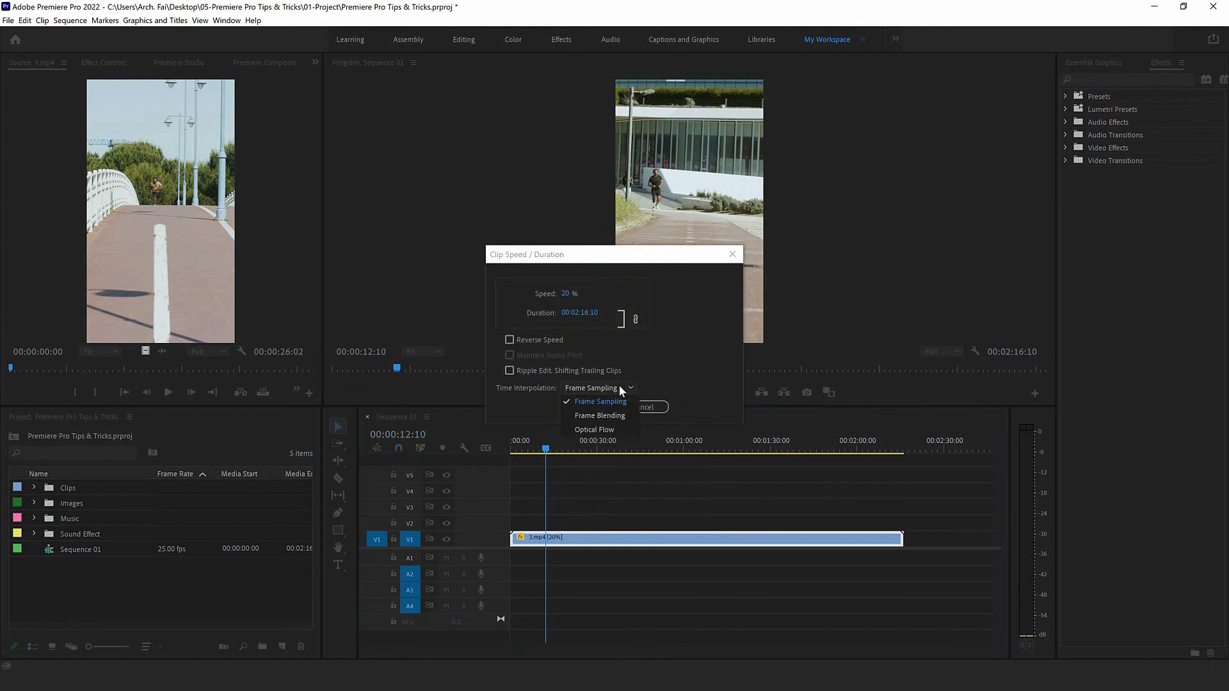
{"action": "left_click", "coordinate": [605, 430]}
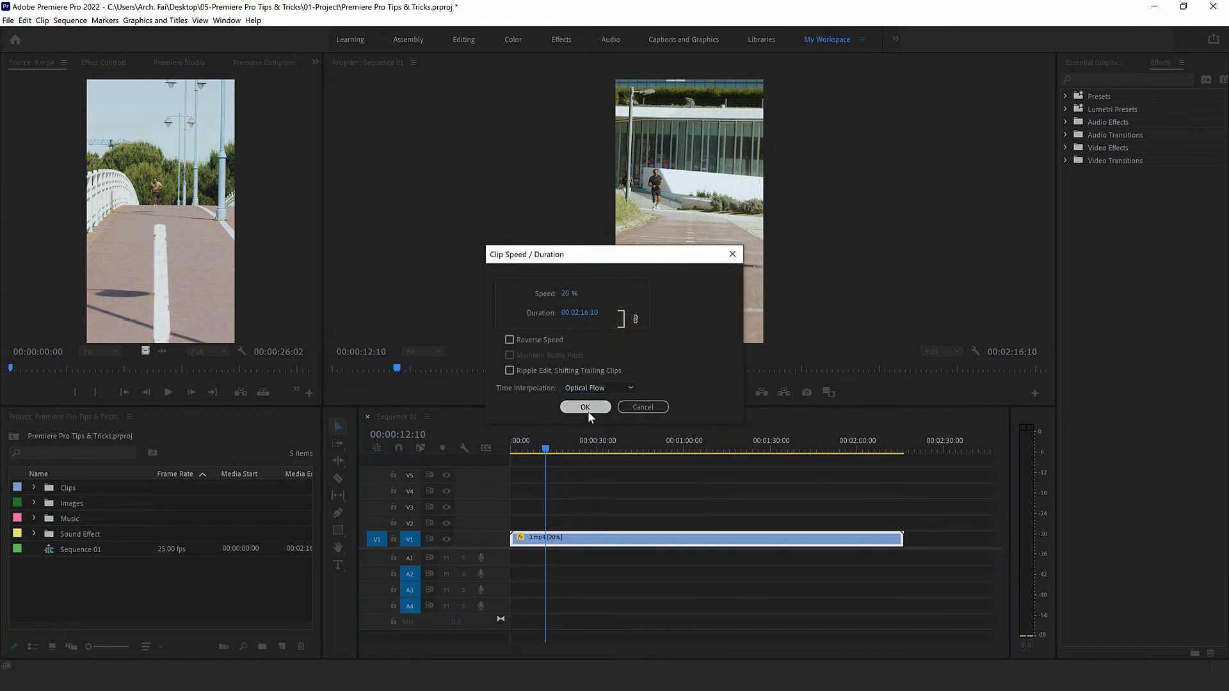
{"action": "left_click", "coordinate": [587, 409]}
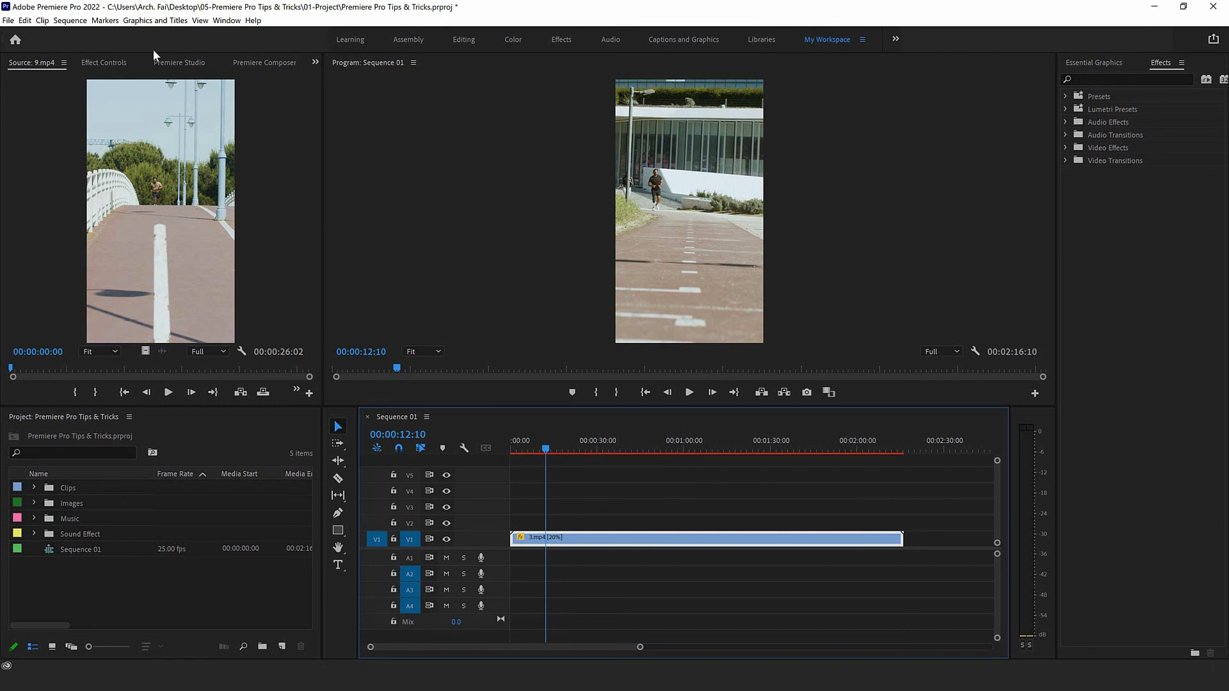
{"action": "left_click", "coordinate": [70, 20]}
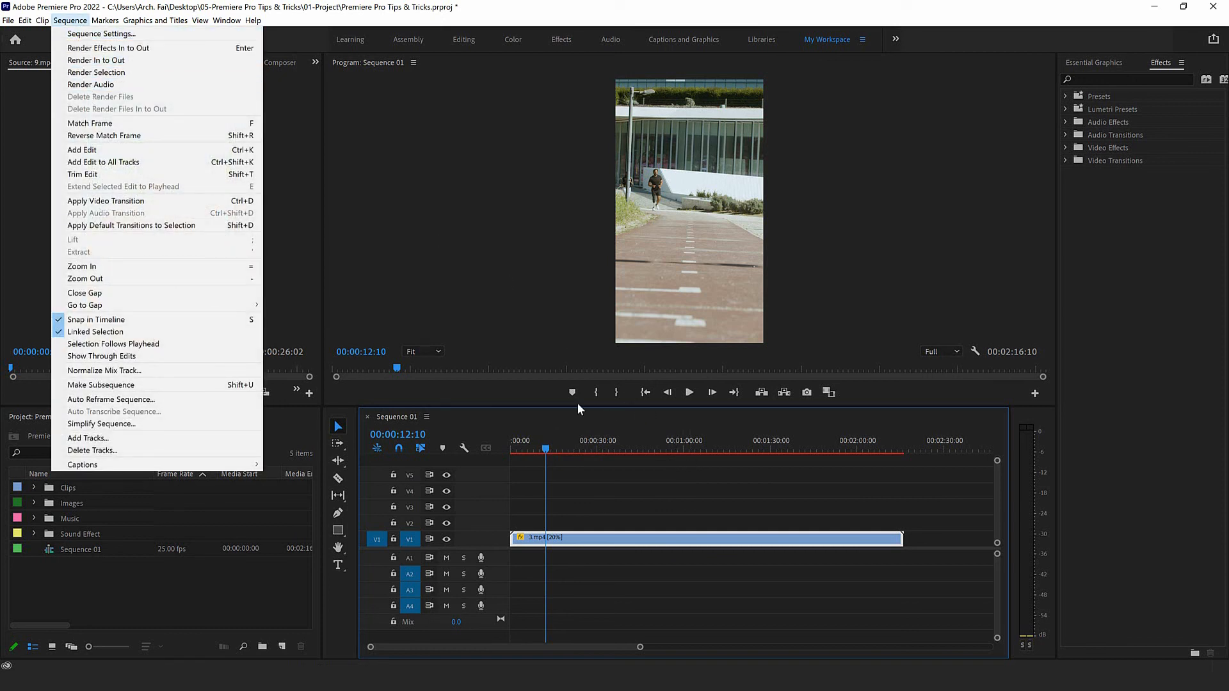
{"action": "left_click", "coordinate": [552, 428]}
{"action": "mouse_move", "coordinate": [553, 448]}
{"action": "left_mouse_down"}
{"action": "mouse_move", "coordinate": [631, 453]}
{"action": "mouse_move", "coordinate": [545, 462]}
{"action": "left_mouse_up"}
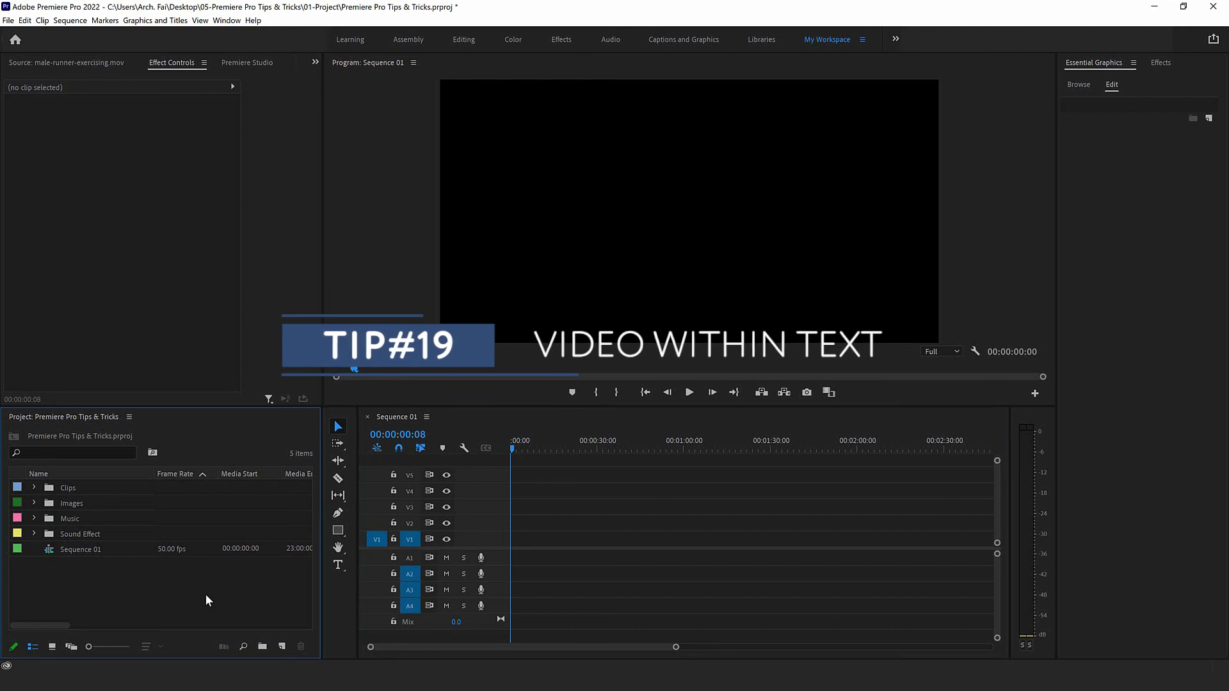
- Add a text layer reading "Upraise Design Studio" to the empty sequence at 00:00:00:08
{"action": "left_click", "coordinate": [338, 565]}
{"action": "left_click", "coordinate": [560, 209]}
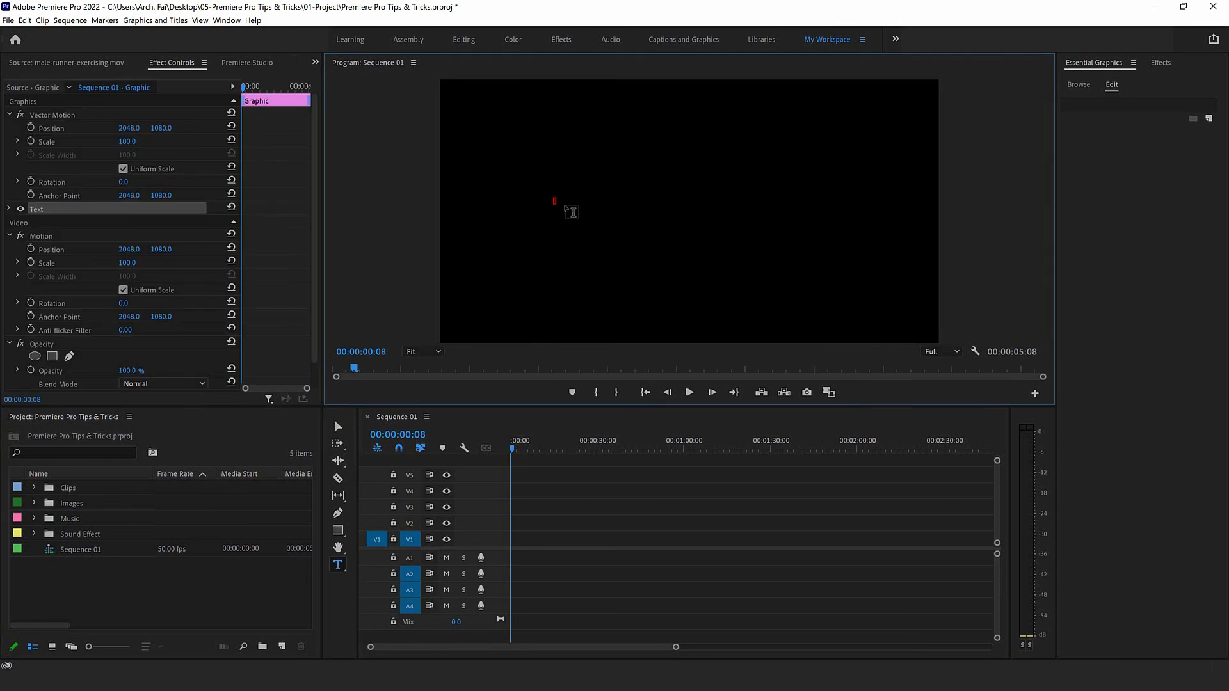
{"action": "type", "text": "Upraise Design Studio"}
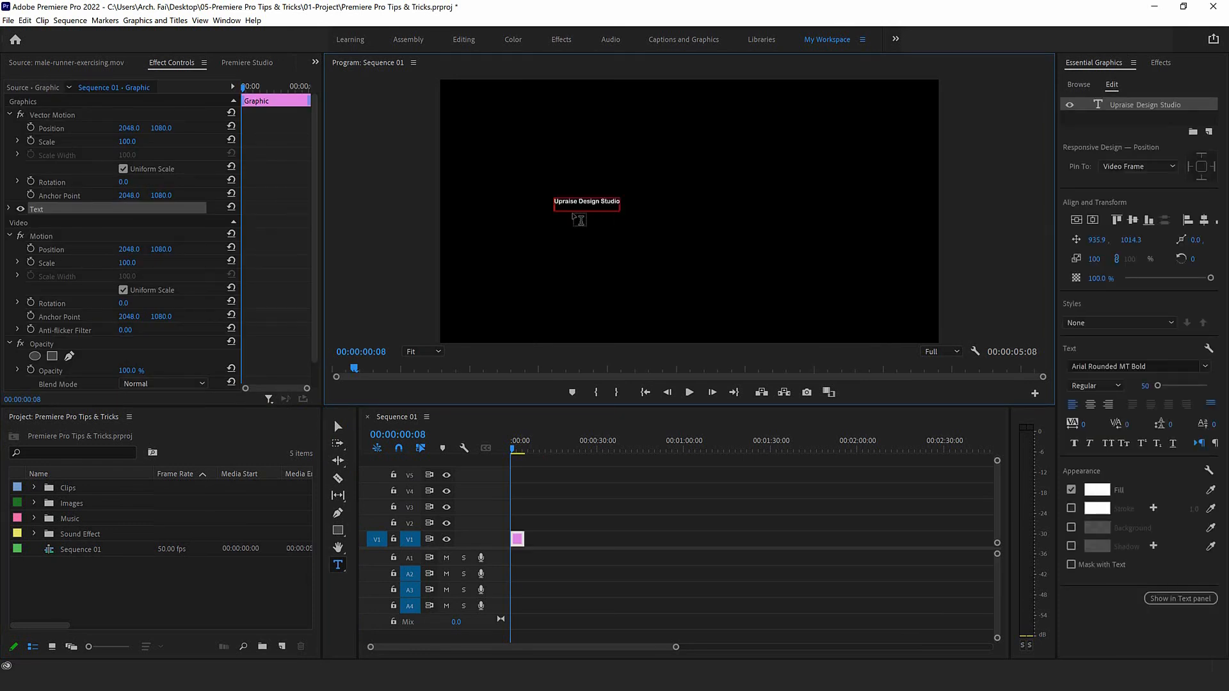
- Format the whole title in Circe Rounded Alt Bold at size 400
{"action": "key", "text": "ctrl+a"}
{"action": "left_click", "coordinate": [9, 210]}
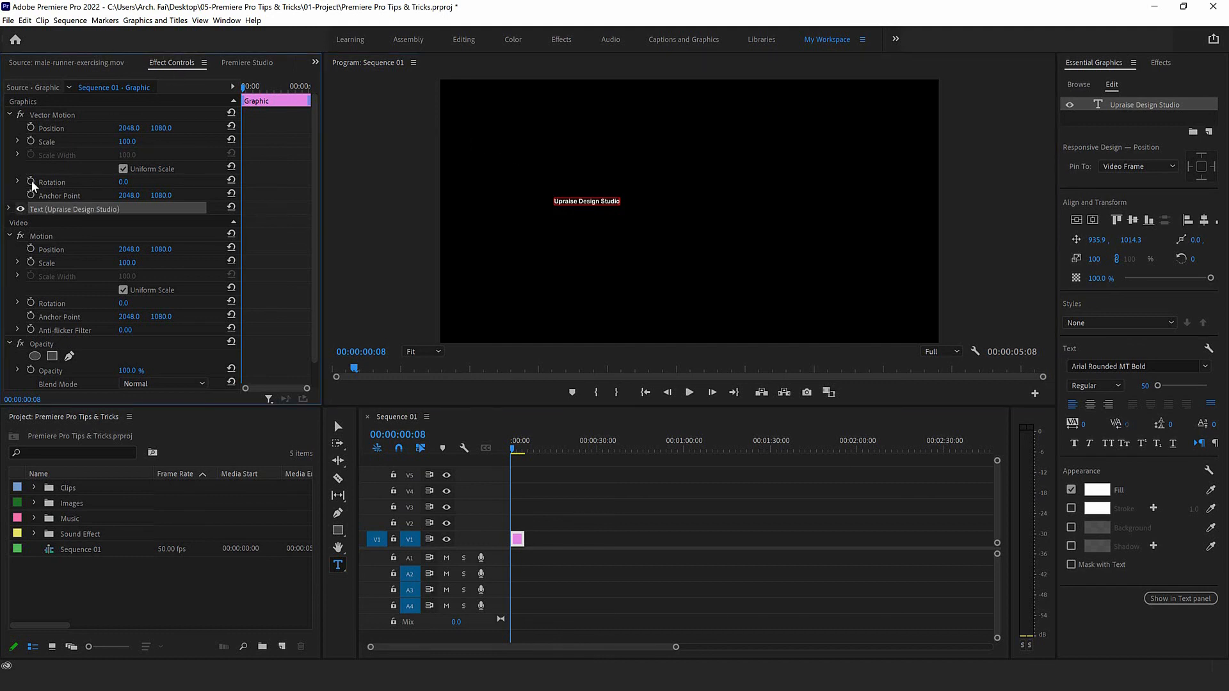
{"action": "left_click", "coordinate": [10, 210]}
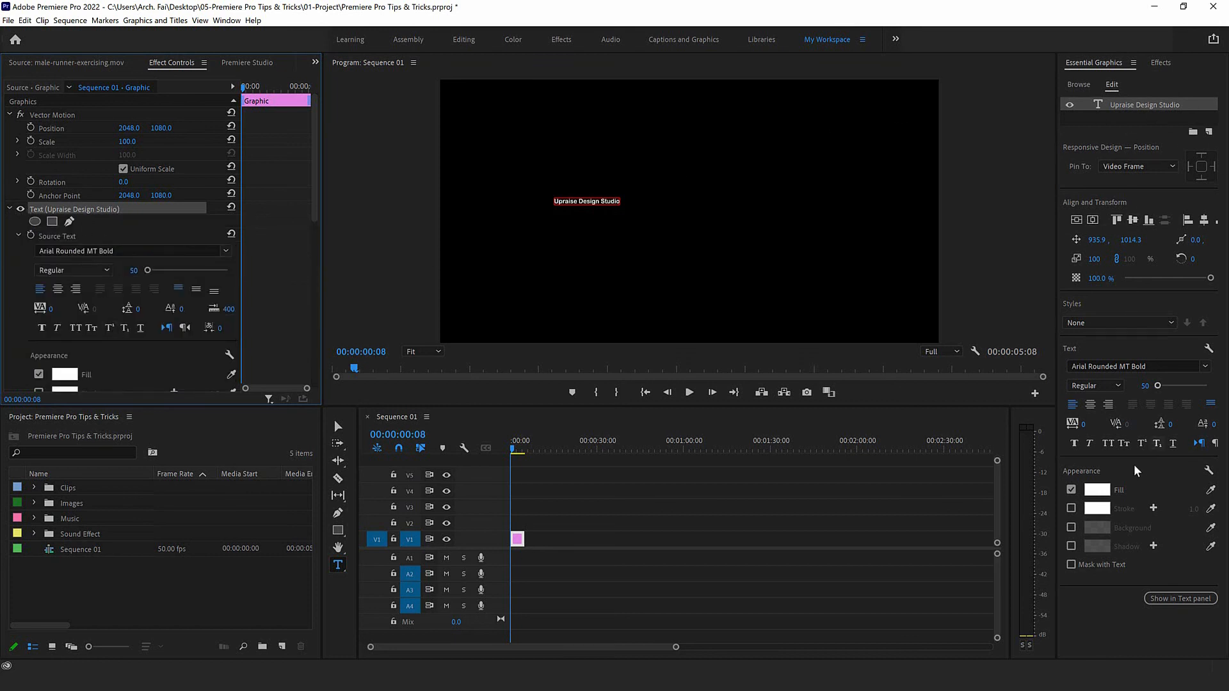
{"action": "left_click", "coordinate": [1136, 366]}
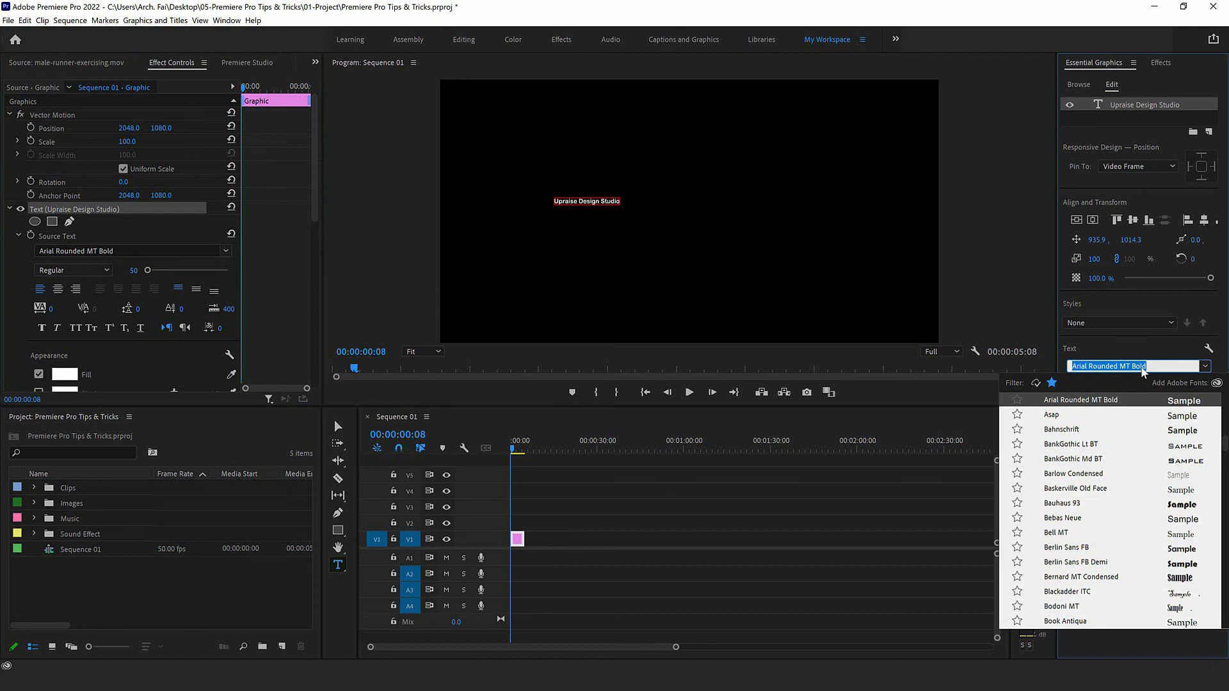
{"action": "type", "text": "cir"}
{"action": "left_click", "coordinate": [1116, 417]}
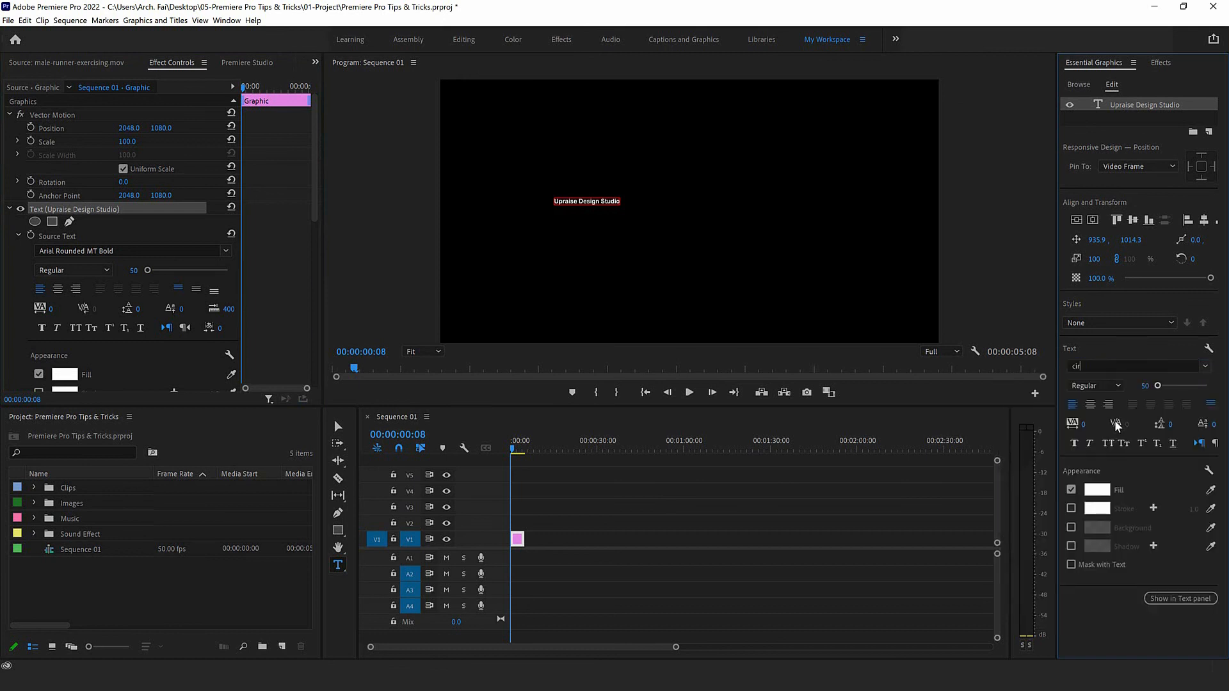
{"action": "left_click", "coordinate": [1145, 387]}
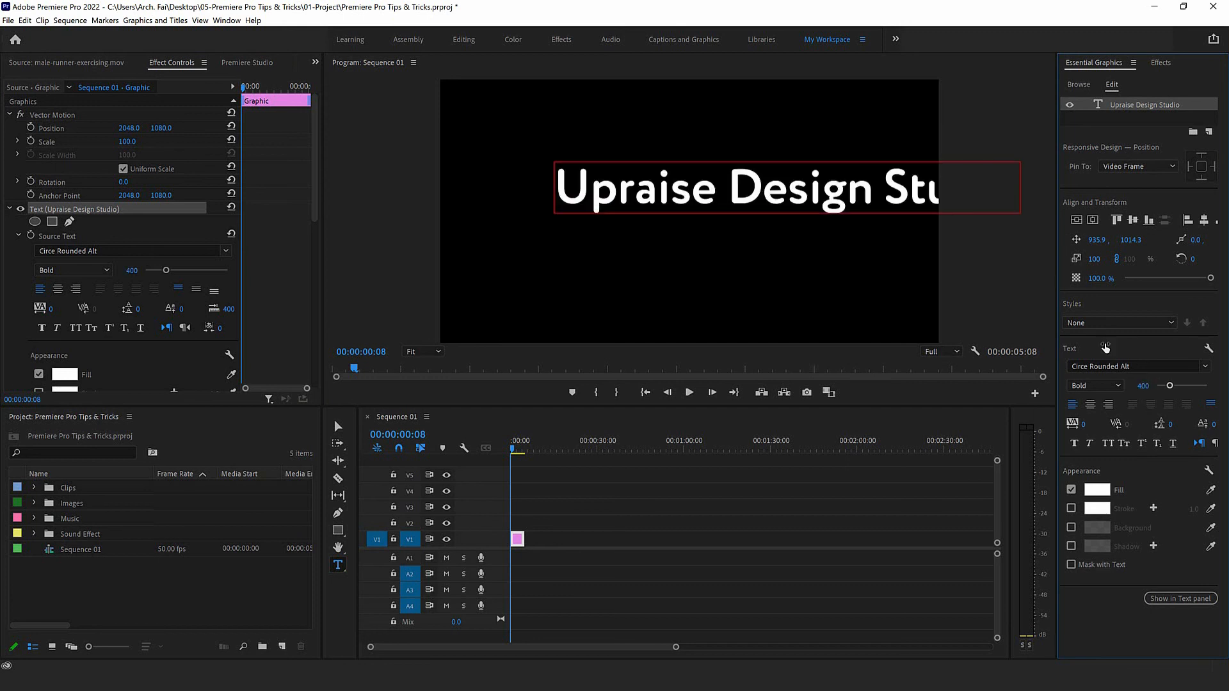
- Break the title into three lines, one word each, and center it vertically and horizontally in the frame
{"action": "left_click", "coordinate": [734, 193]}
{"action": "key", "text": "Return"}
{"action": "left_click", "coordinate": [713, 254]}
{"action": "key", "text": "Return"}
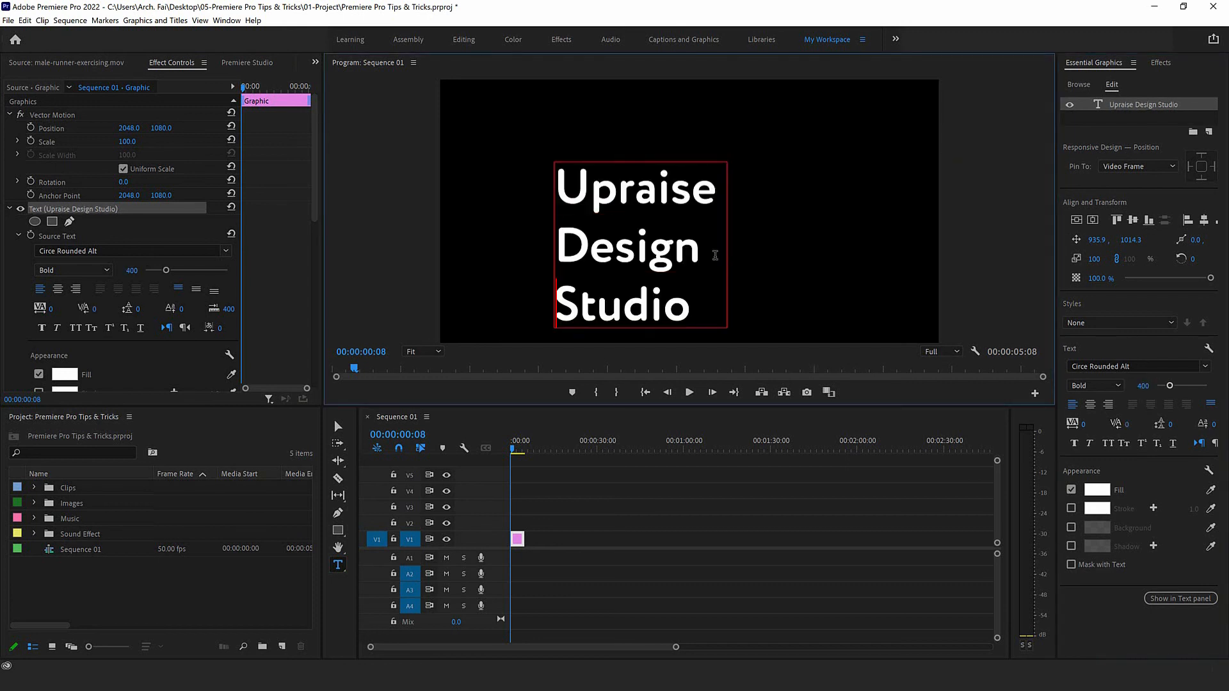
{"action": "left_click", "coordinate": [1093, 220]}
{"action": "left_click", "coordinate": [1076, 220]}
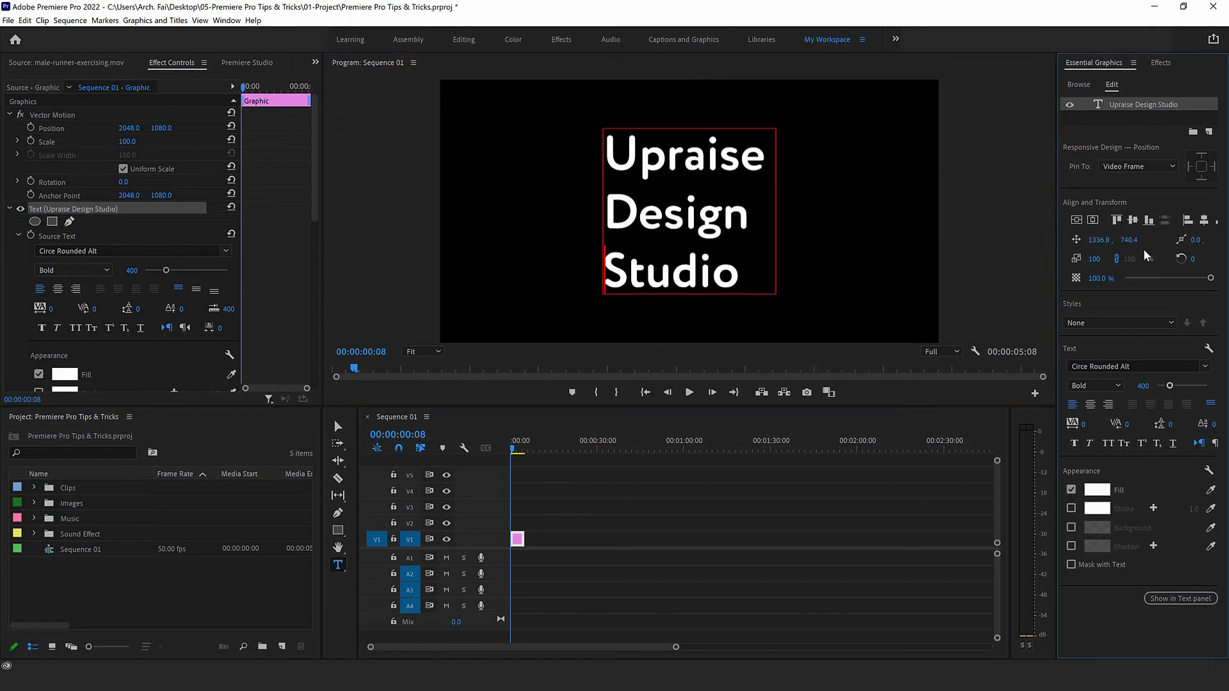
- Center-align the three-line title's text and enlarge all of it to size 450, centered in the frame
{"action": "left_click", "coordinate": [1090, 404]}
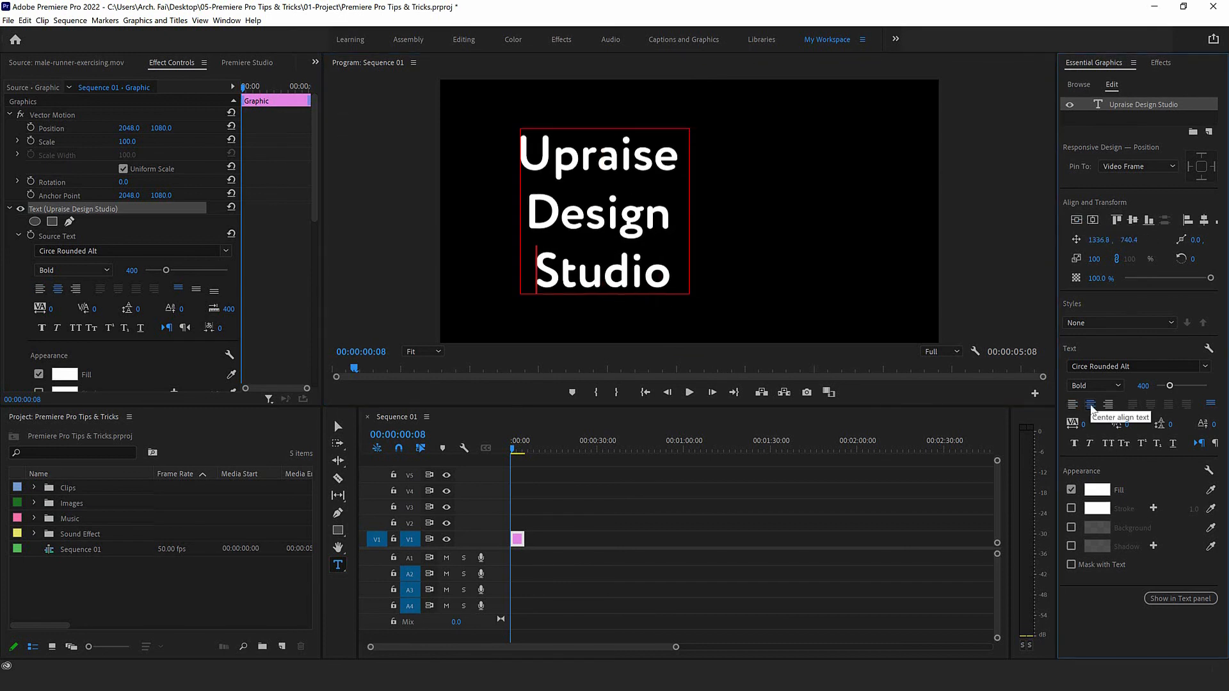
{"action": "left_click", "coordinate": [1092, 219]}
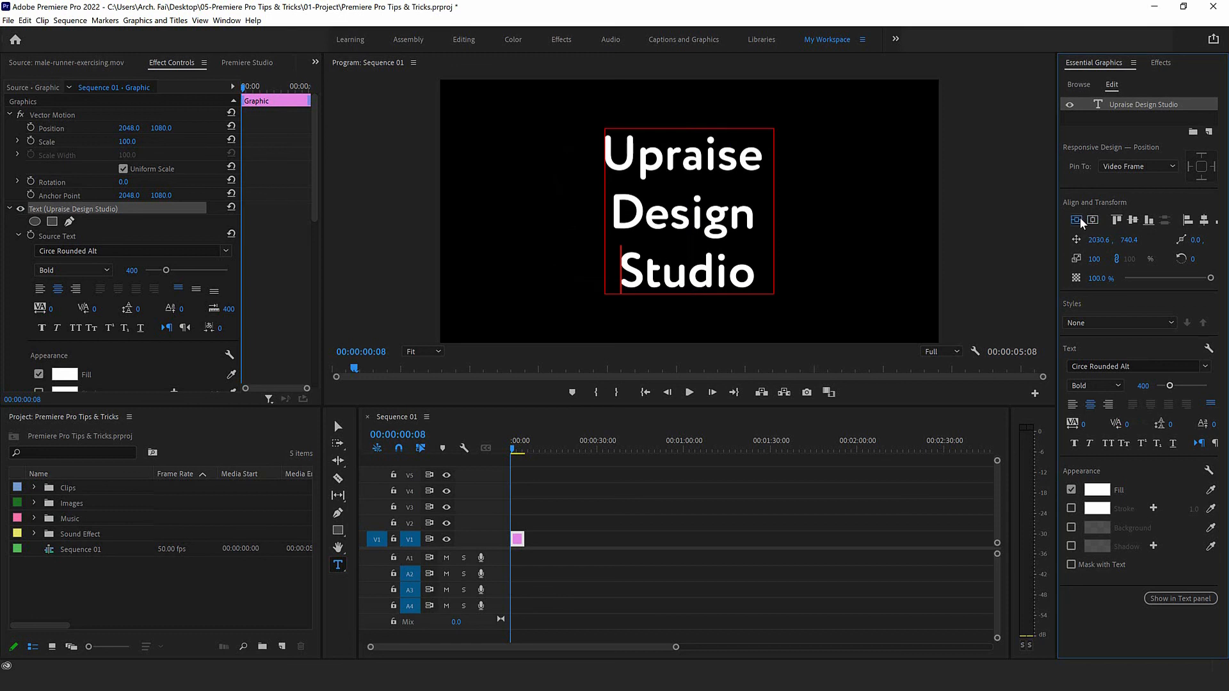
{"action": "left_click", "coordinate": [1139, 386]}
{"action": "type", "text": "450"}
{"action": "key", "text": "Return"}
{"action": "left_click_drag", "start_coordinate": [760, 272], "coordinate": [556, 158]}
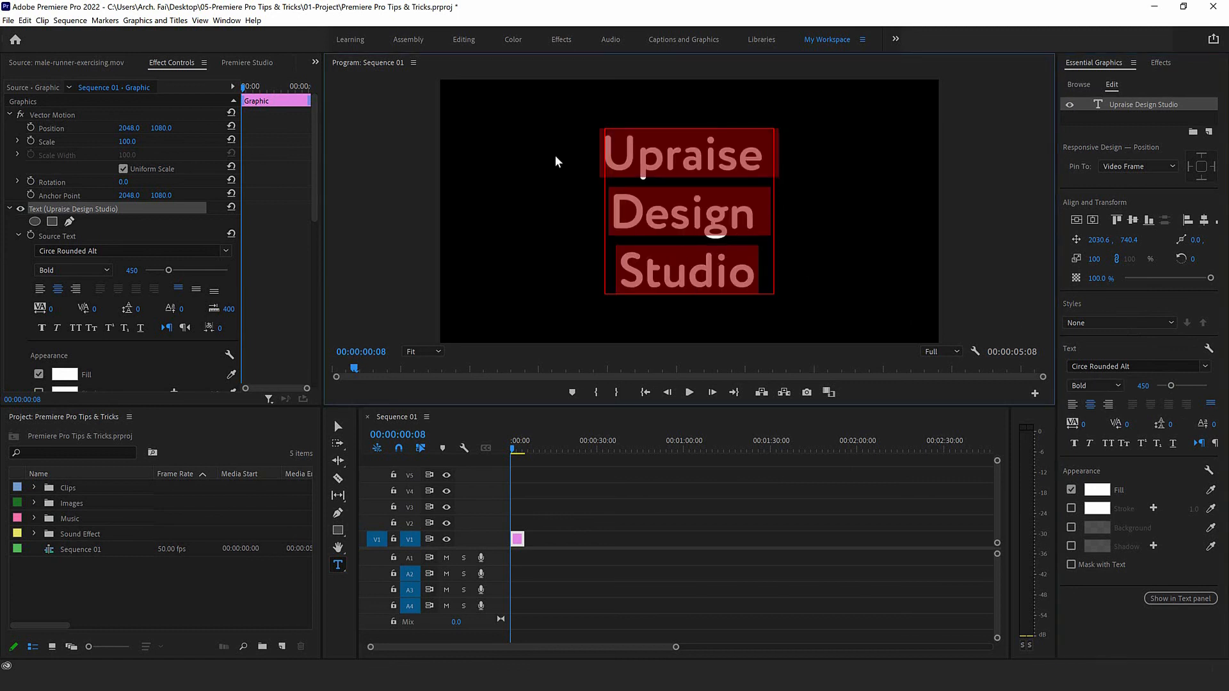
{"action": "left_click", "coordinate": [1132, 385]}
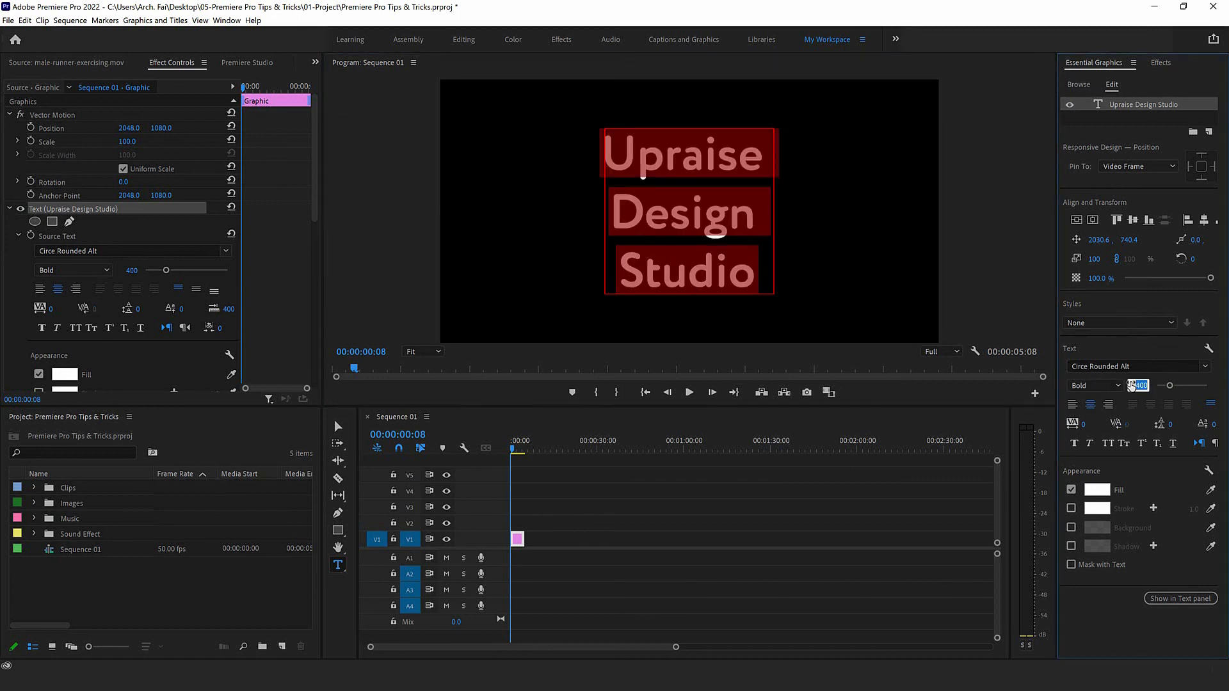
{"action": "type", "text": "450"}
{"action": "key", "text": "Return"}
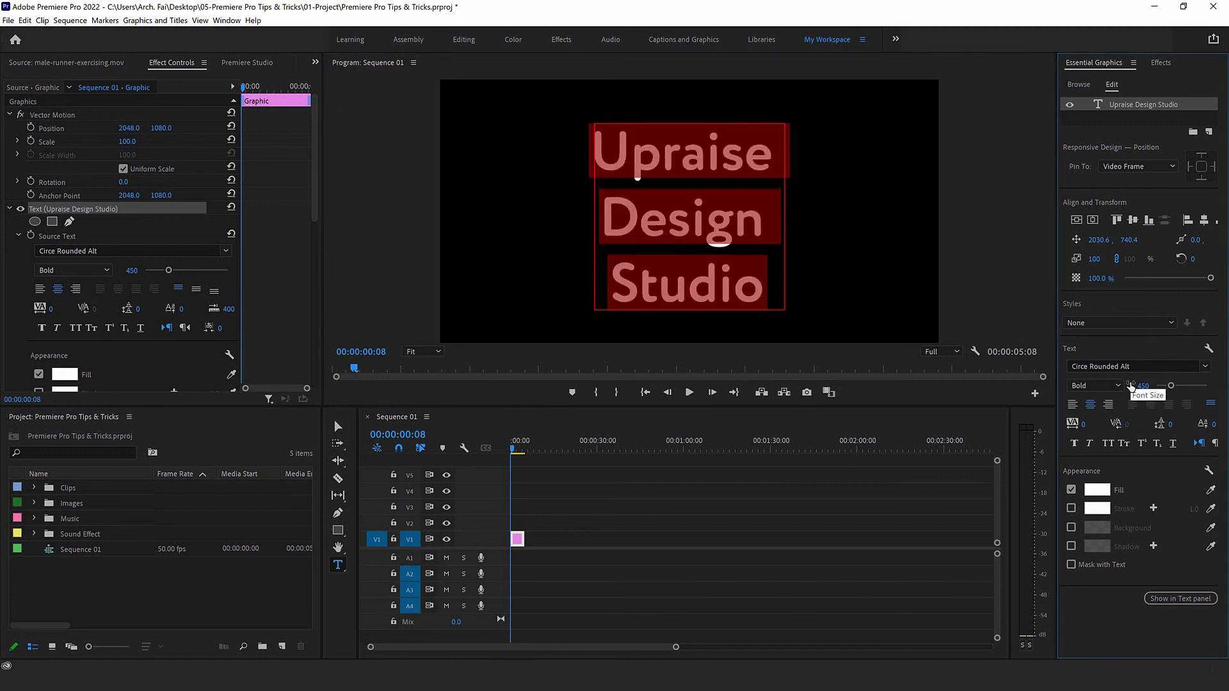
{"action": "left_click", "coordinate": [1092, 220]}
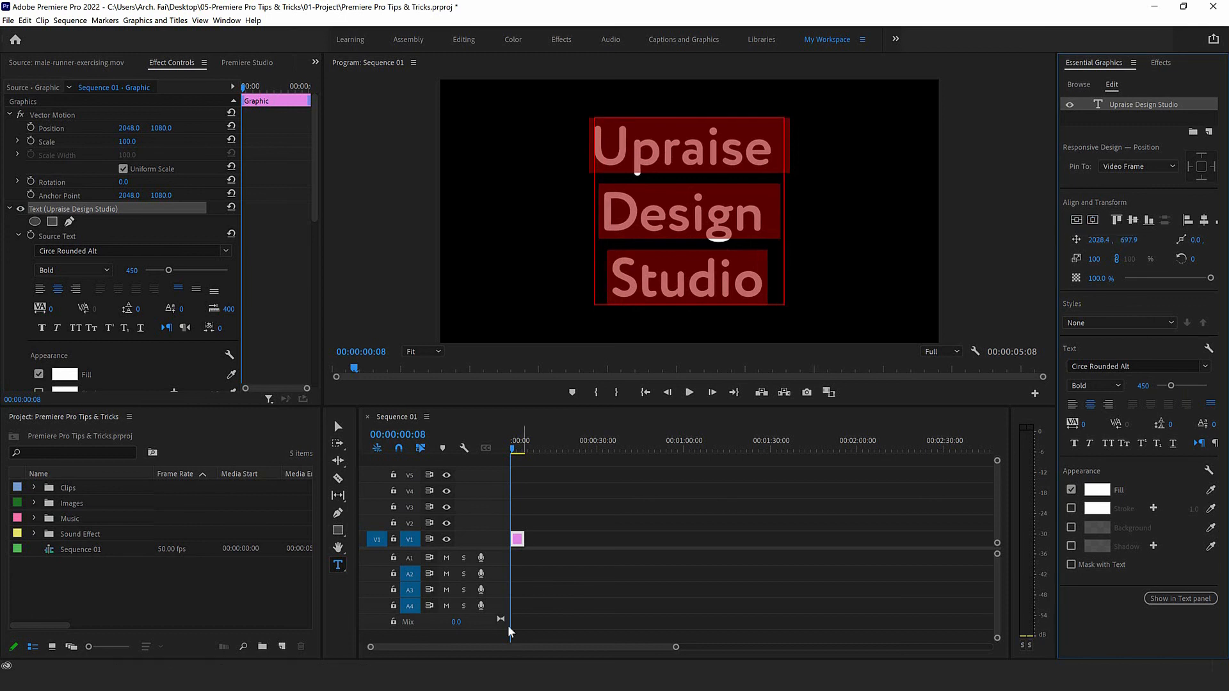
- Add 2.mov from the Clips folder to the title graphic as a new layer from file
{"action": "left_click", "coordinate": [504, 424]}
{"action": "left_click_drag", "start_coordinate": [512, 446], "coordinate": [512, 451]}
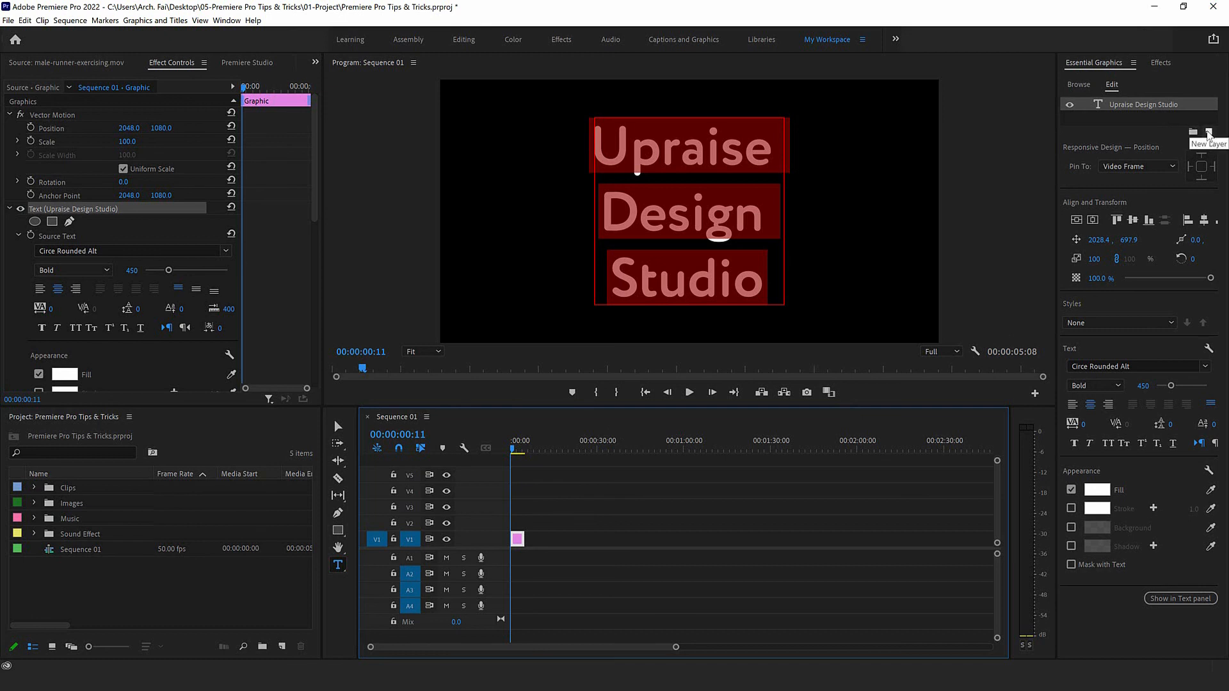
{"action": "left_click", "coordinate": [1138, 124]}
{"action": "left_click", "coordinate": [1208, 131]}
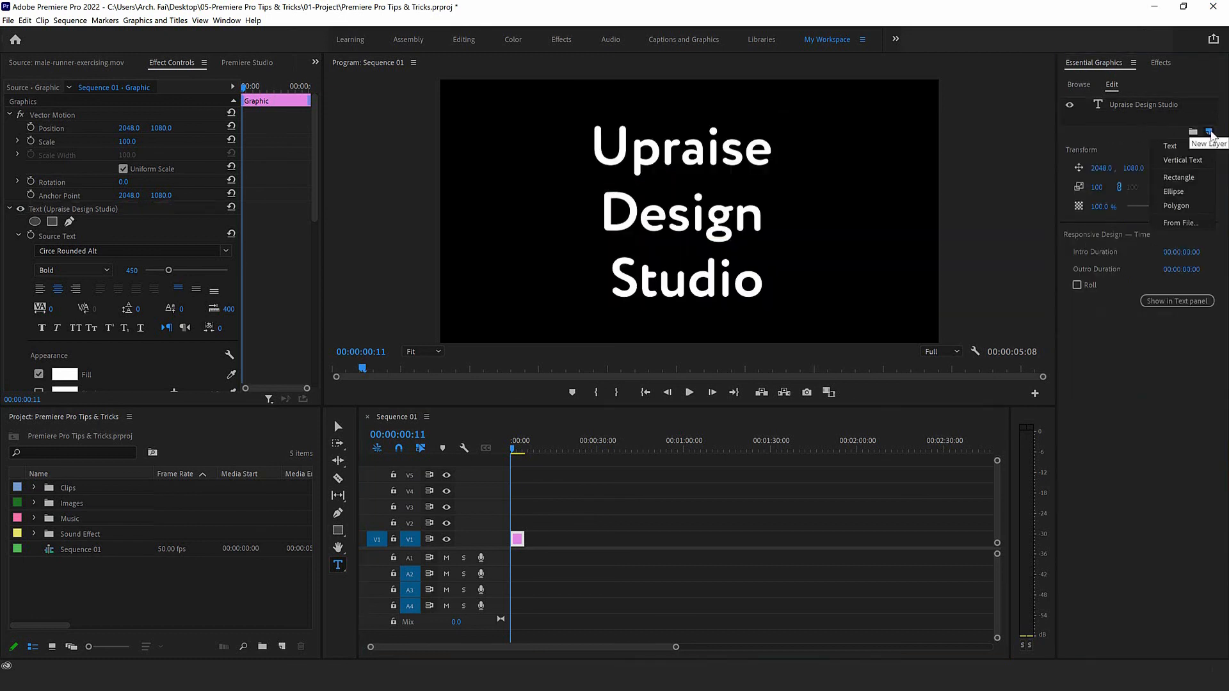
{"action": "left_click", "coordinate": [1201, 229]}
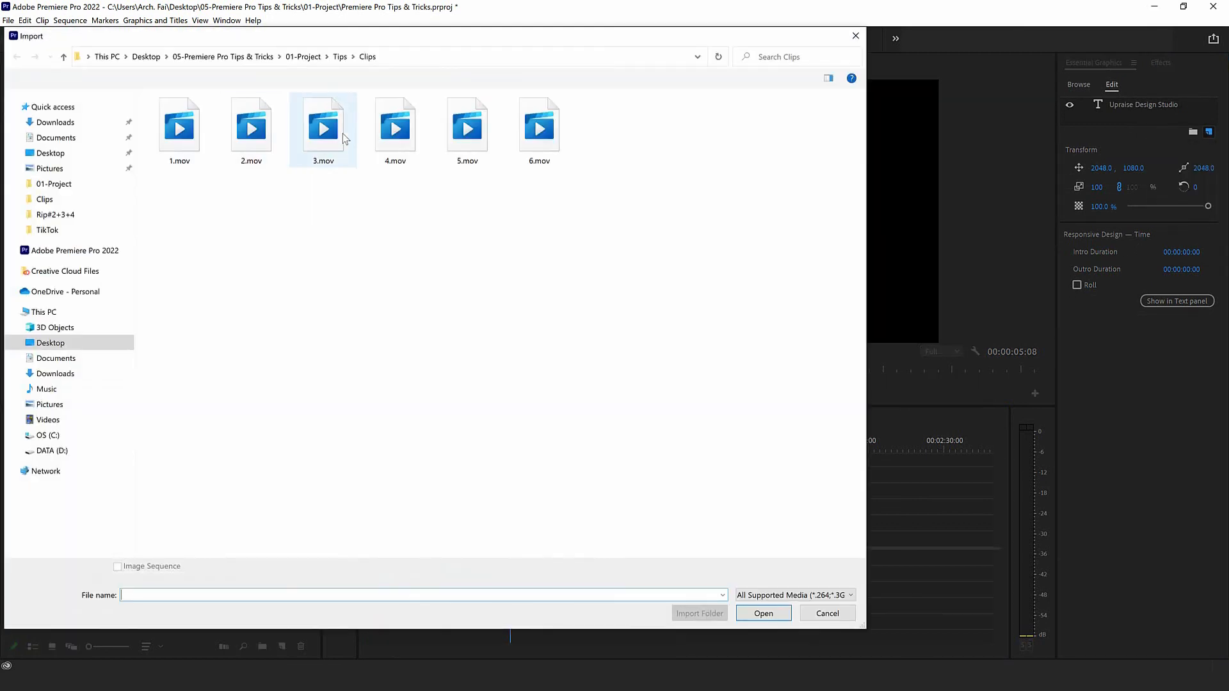
{"action": "double_click", "coordinate": [250, 128]}
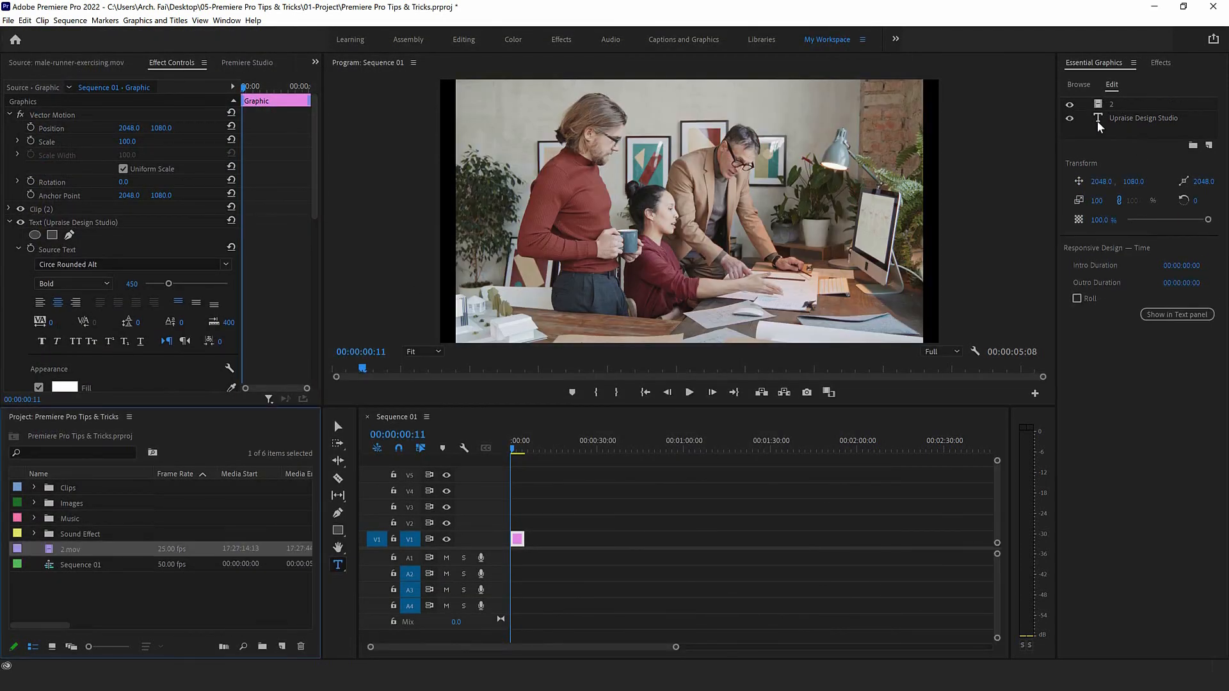
- Move the video layer 2 beneath the "Upraise Design Studio" text layer and turn on Mask with Text for the title
{"action": "left_click_drag", "start_coordinate": [1096, 106], "coordinate": [1103, 136]}
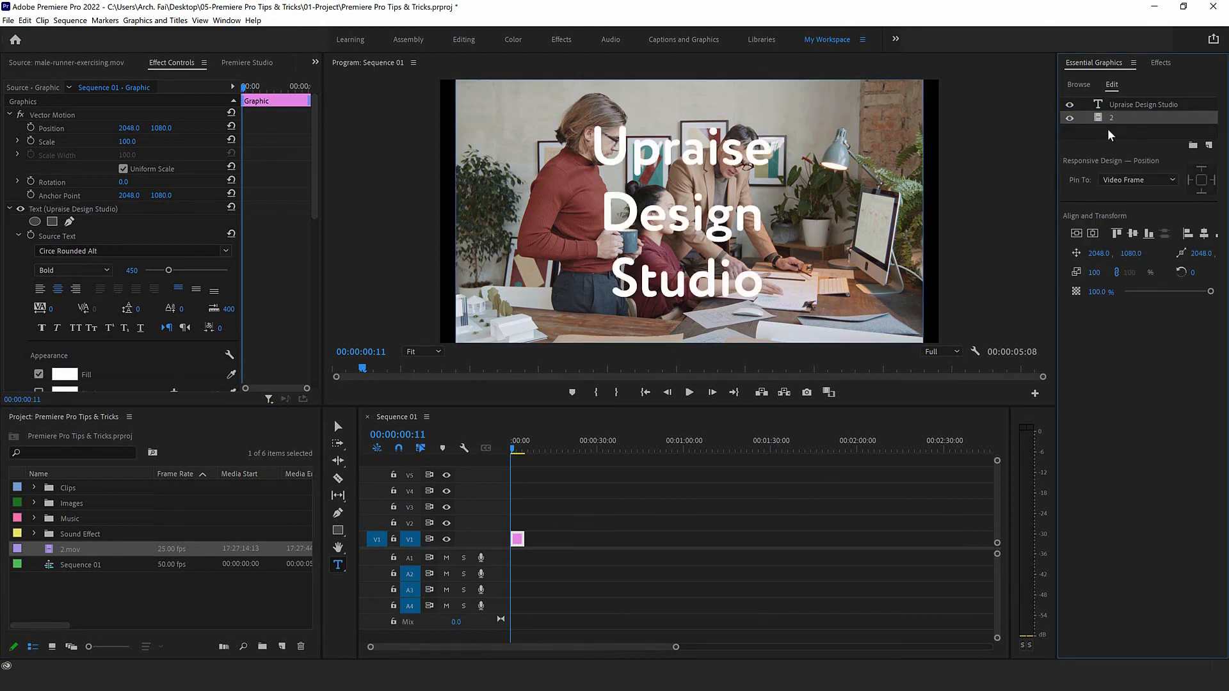
{"action": "left_click", "coordinate": [1120, 106]}
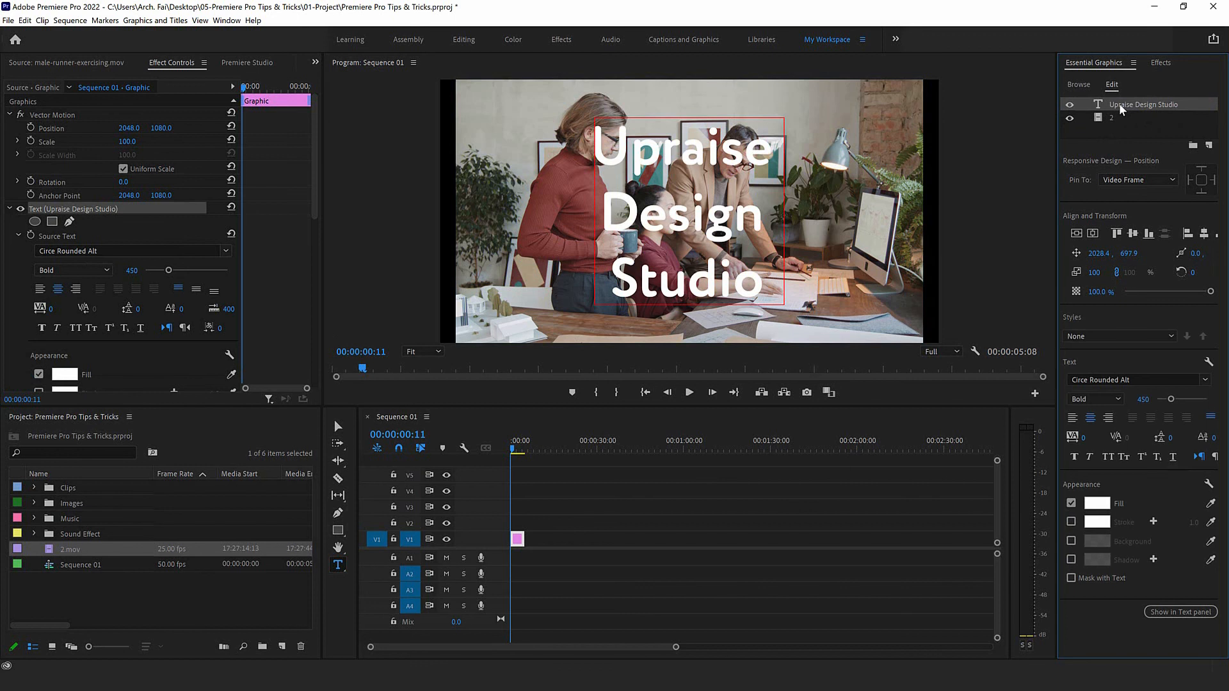
{"action": "left_click", "coordinate": [1070, 578]}
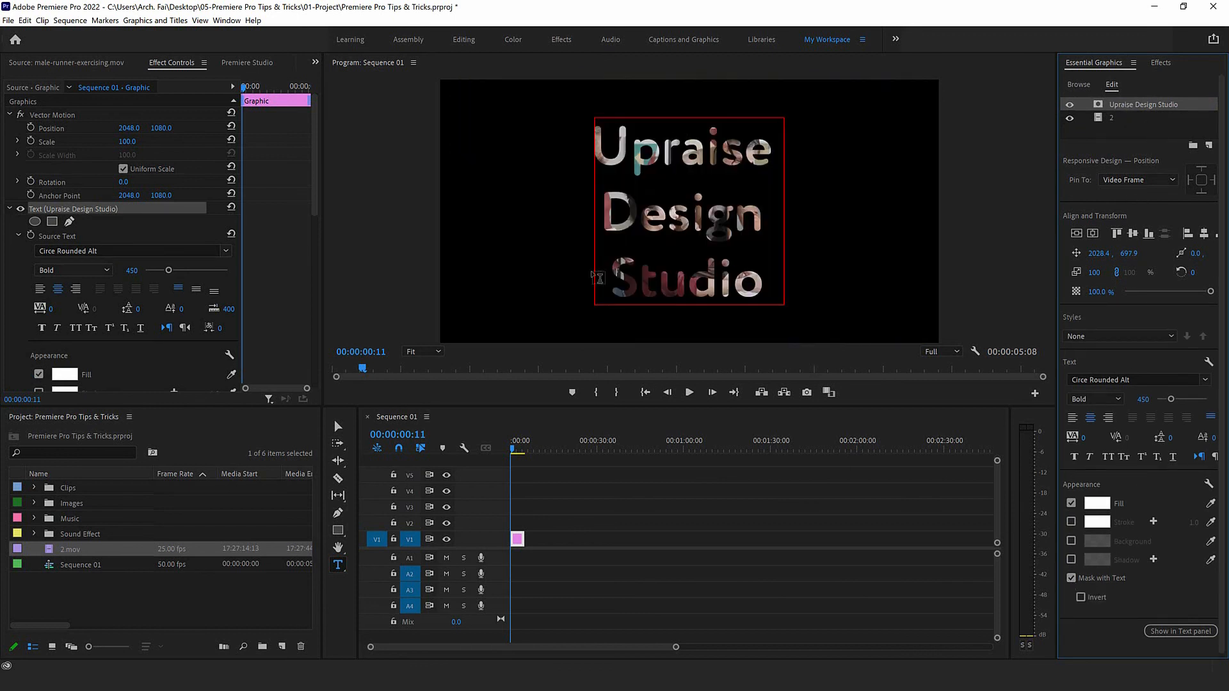
- Extend the title graphic on the timeline to 00:00:36:49 and play back the video inside the text
{"action": "left_click_drag", "start_coordinate": [676, 647], "coordinate": [645, 647]}
{"action": "left_click_drag", "start_coordinate": [528, 539], "coordinate": [638, 540]}
{"action": "left_click", "coordinate": [689, 393]}
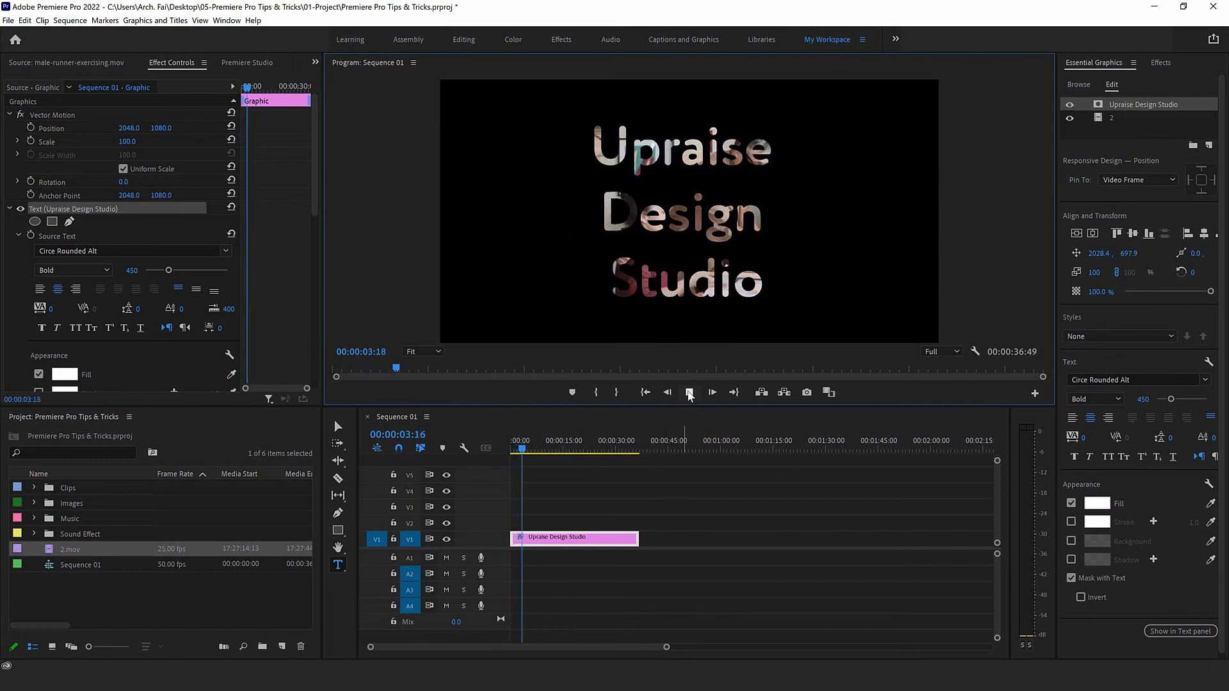
{"action": "left_click", "coordinate": [690, 393]}
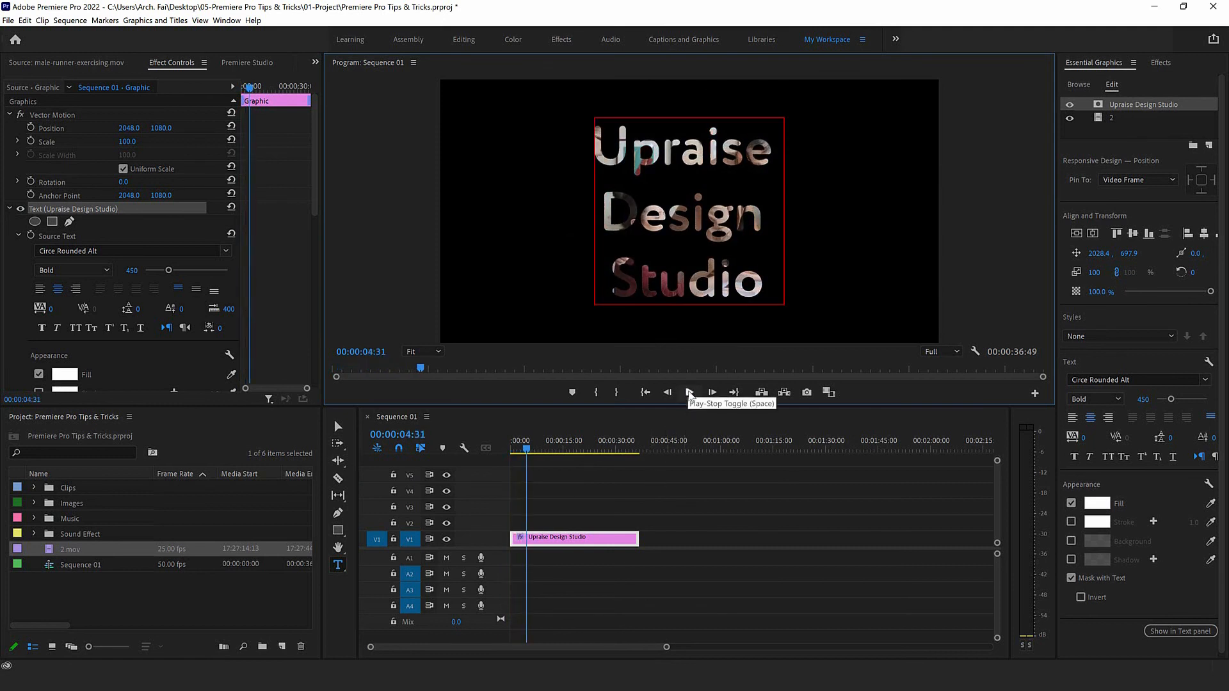
- Set the entire masked title to size 500 and center it in the frame again
{"action": "left_click", "coordinate": [1142, 399]}
{"action": "left_click_drag", "start_coordinate": [766, 284], "coordinate": [592, 142]}
{"action": "left_click_drag", "start_coordinate": [1144, 398], "coordinate": [1142, 398]}
{"action": "left_click", "coordinate": [1143, 399]}
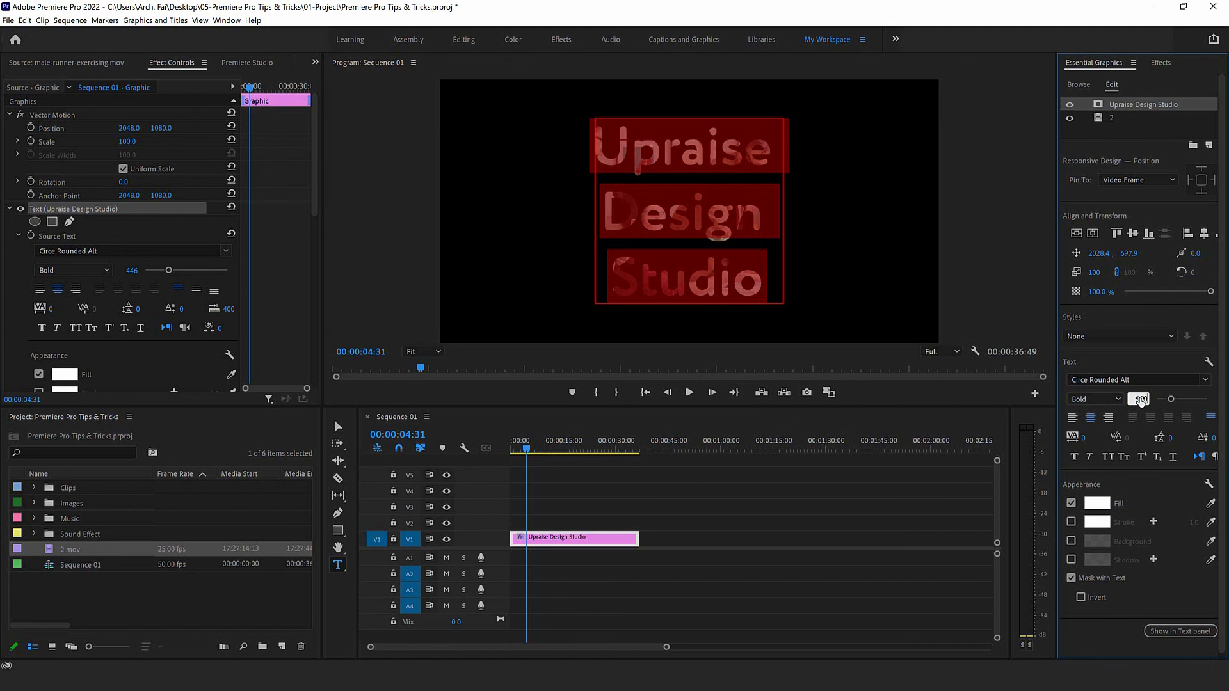
{"action": "key", "text": "Return"}
{"action": "left_click", "coordinate": [1092, 238]}
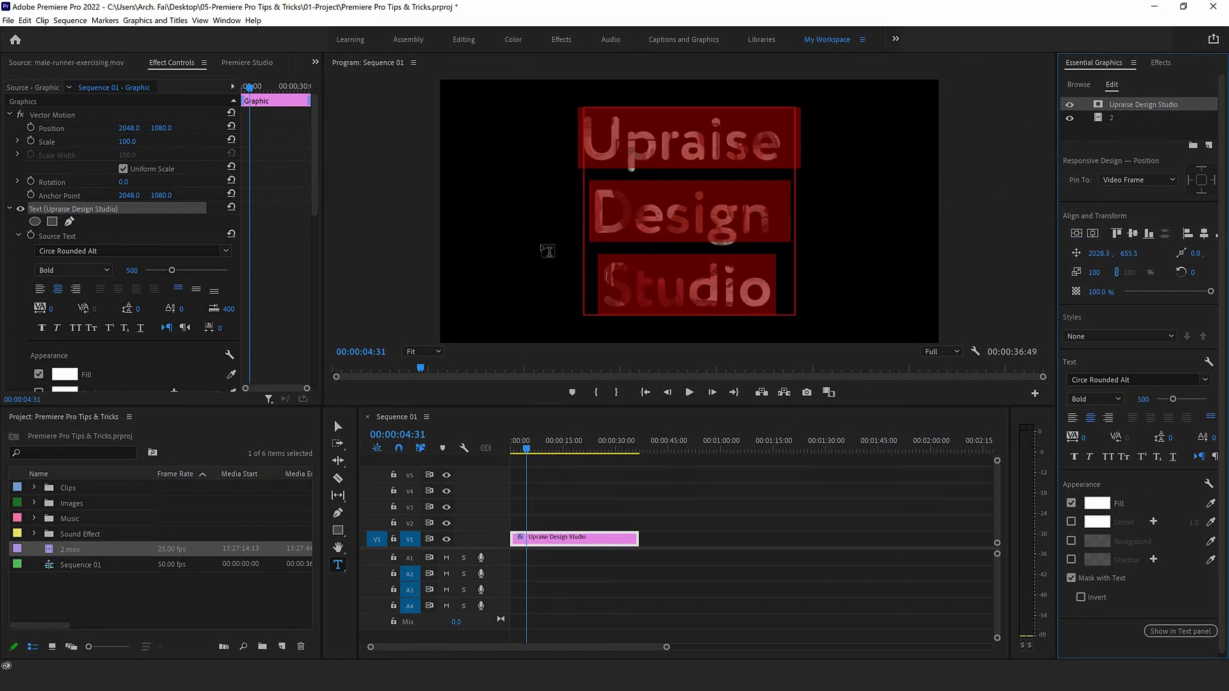
{"action": "left_click", "coordinate": [554, 448]}
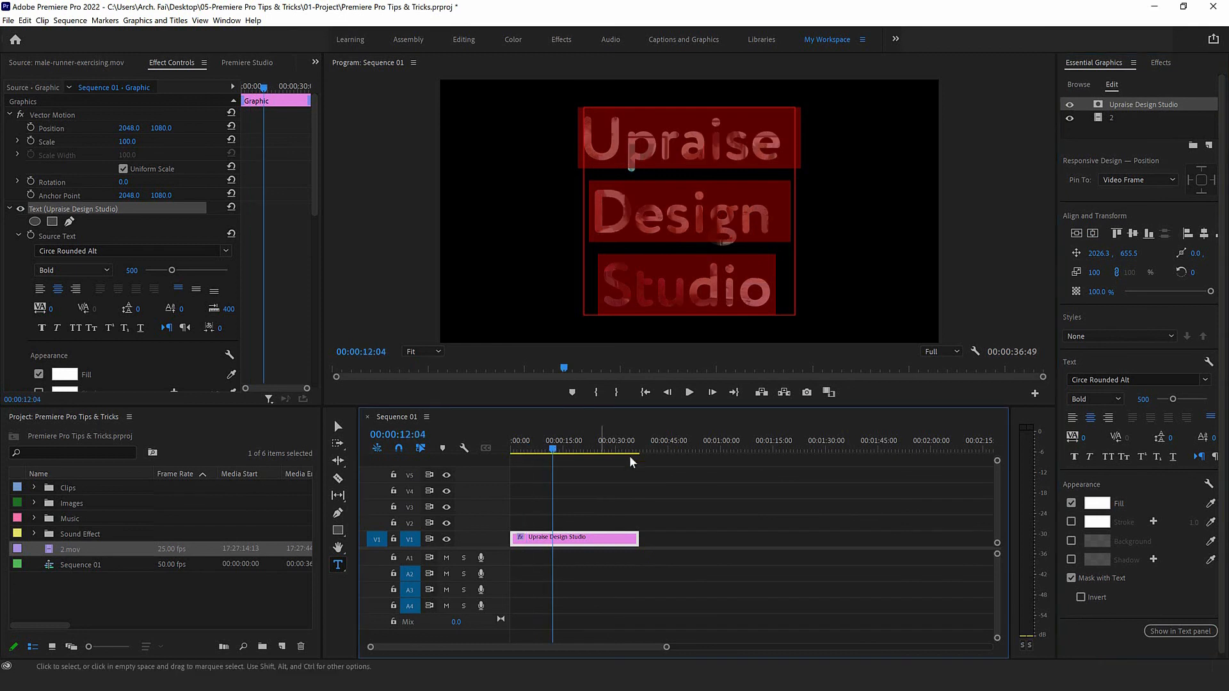
- Add 6.mov from the Clips folder to the title graphic as another layer from file
{"action": "left_click", "coordinate": [1153, 132]}
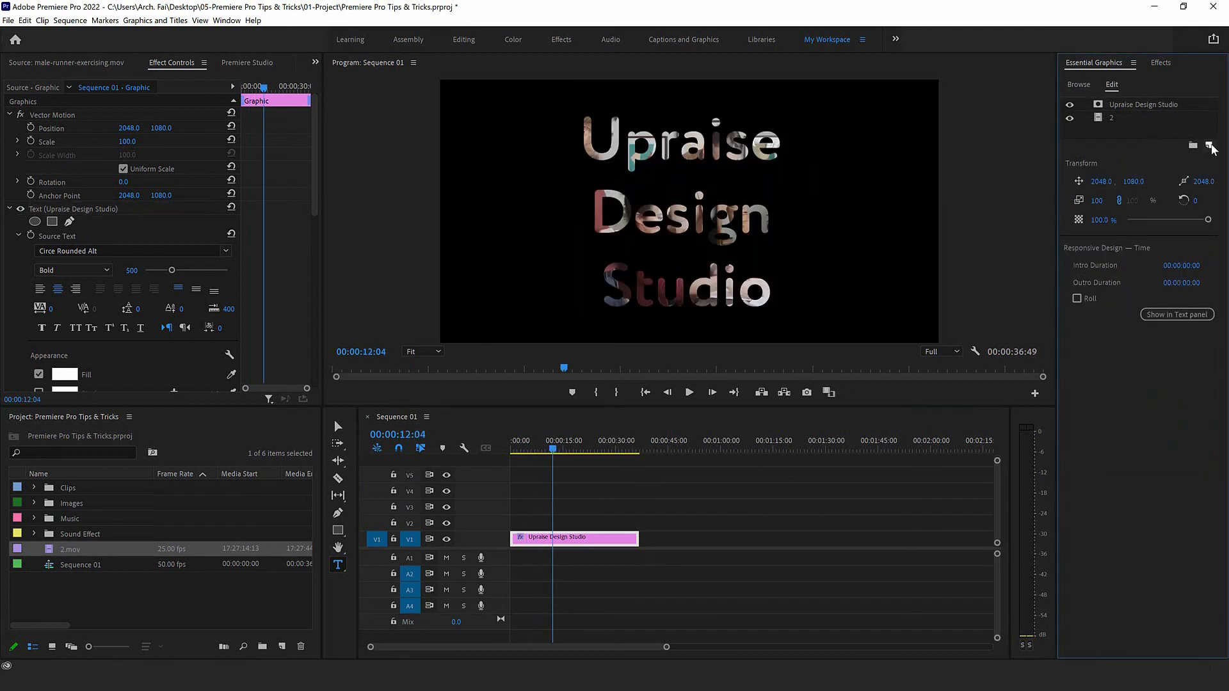
{"action": "left_click", "coordinate": [1209, 146]}
{"action": "left_click", "coordinate": [1180, 237]}
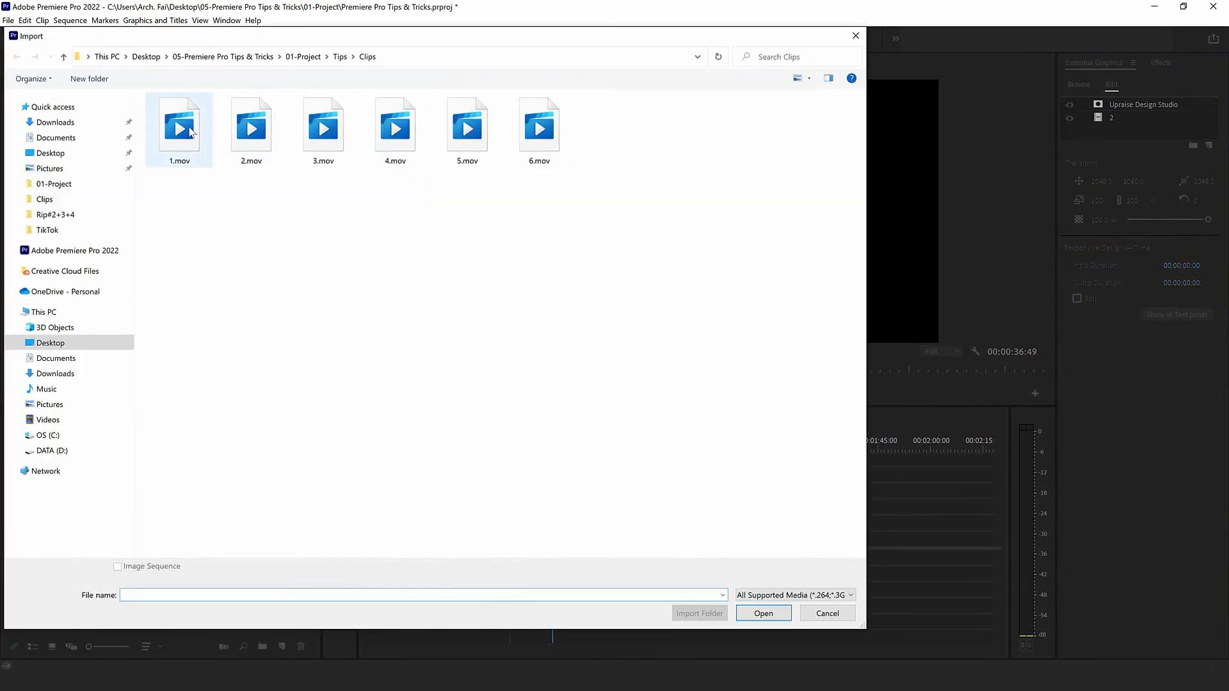
{"action": "double_click", "coordinate": [561, 154]}
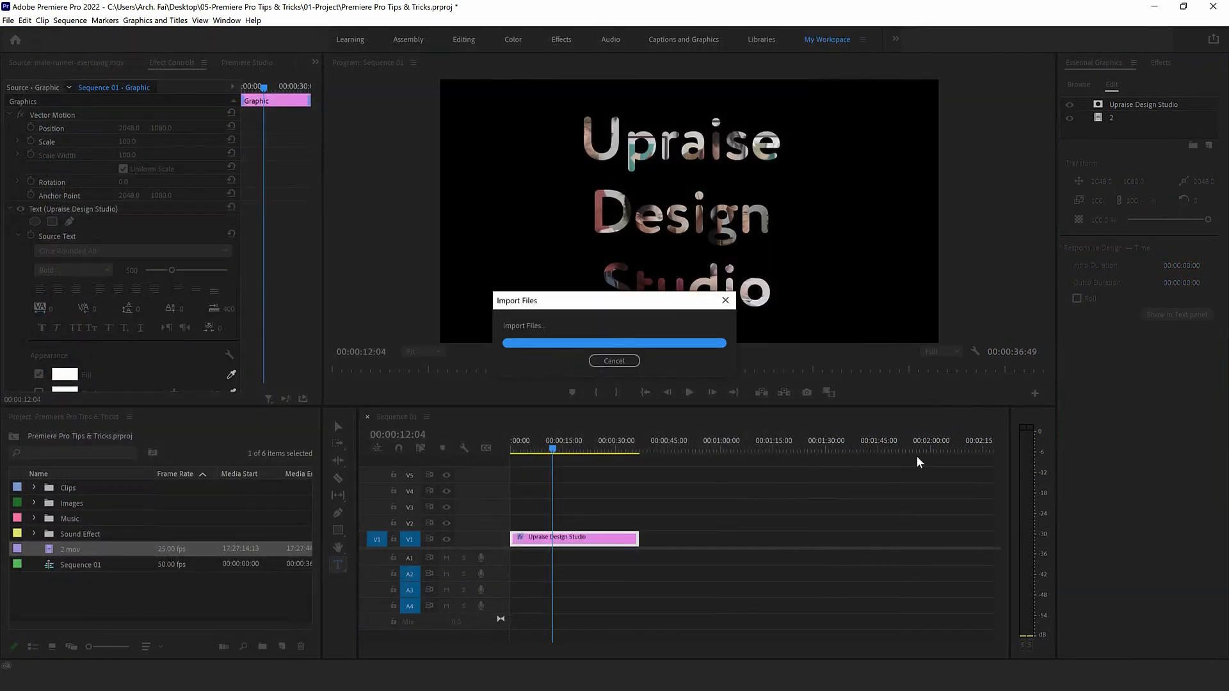
- Move the video layer 6 beneath the title layer and delete video layer 2 from the graphic
{"action": "left_click_drag", "start_coordinate": [1126, 105], "coordinate": [1124, 126]}
{"action": "left_click", "coordinate": [1123, 132]}
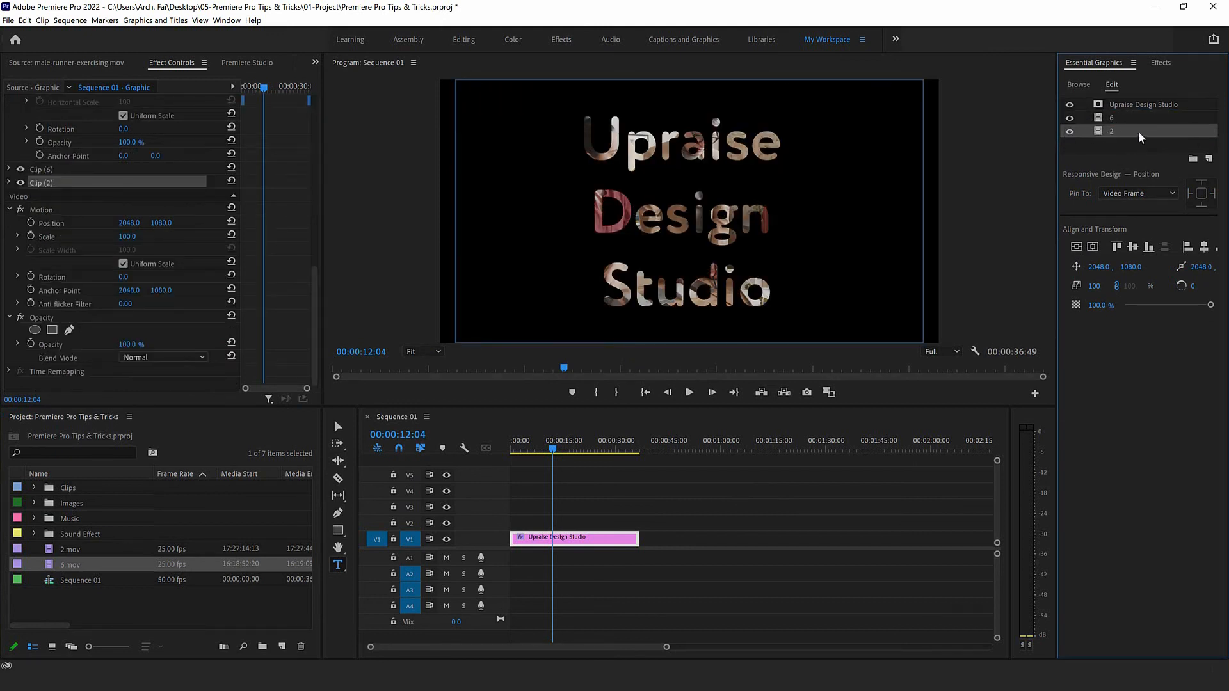
{"action": "key", "text": "Delete"}
{"action": "mouse_move", "coordinate": [554, 450]}
{"action": "left_mouse_down"}
{"action": "mouse_move", "coordinate": [580, 449]}
{"action": "mouse_move", "coordinate": [541, 449]}
{"action": "left_mouse_up"}
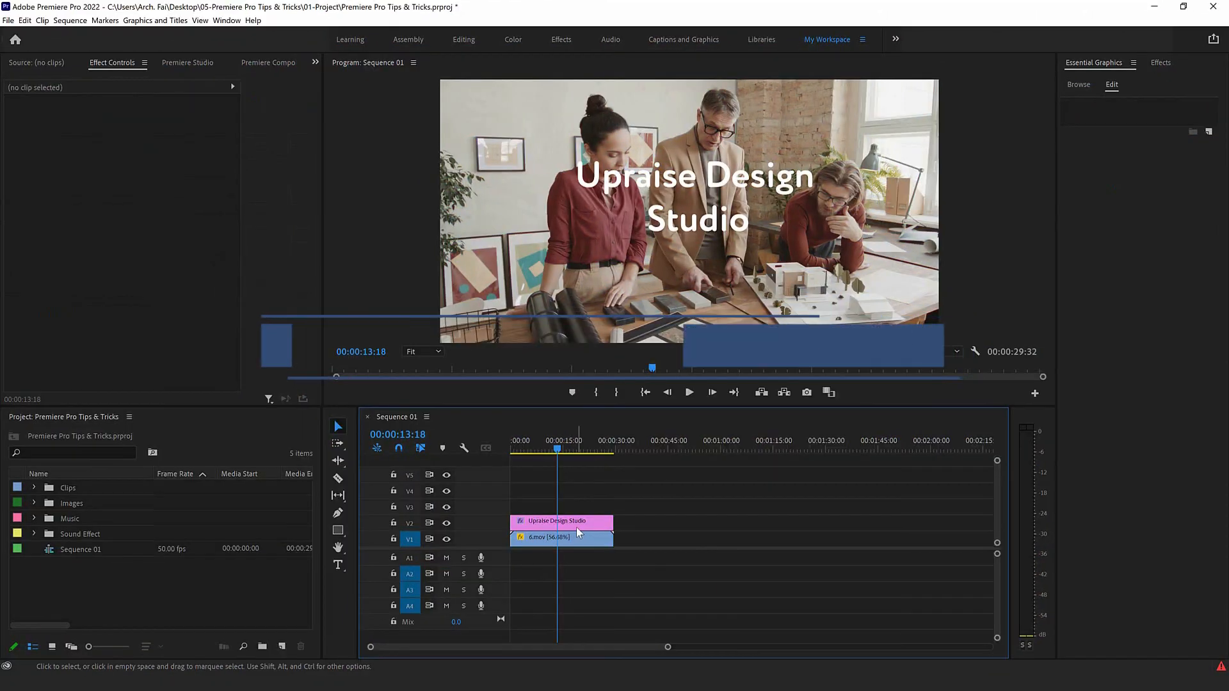
- Duplicate the V2 title clip onto V3 and apply the Gaussian Blur effect to the title on V2
{"action": "left_click", "coordinate": [577, 526]}
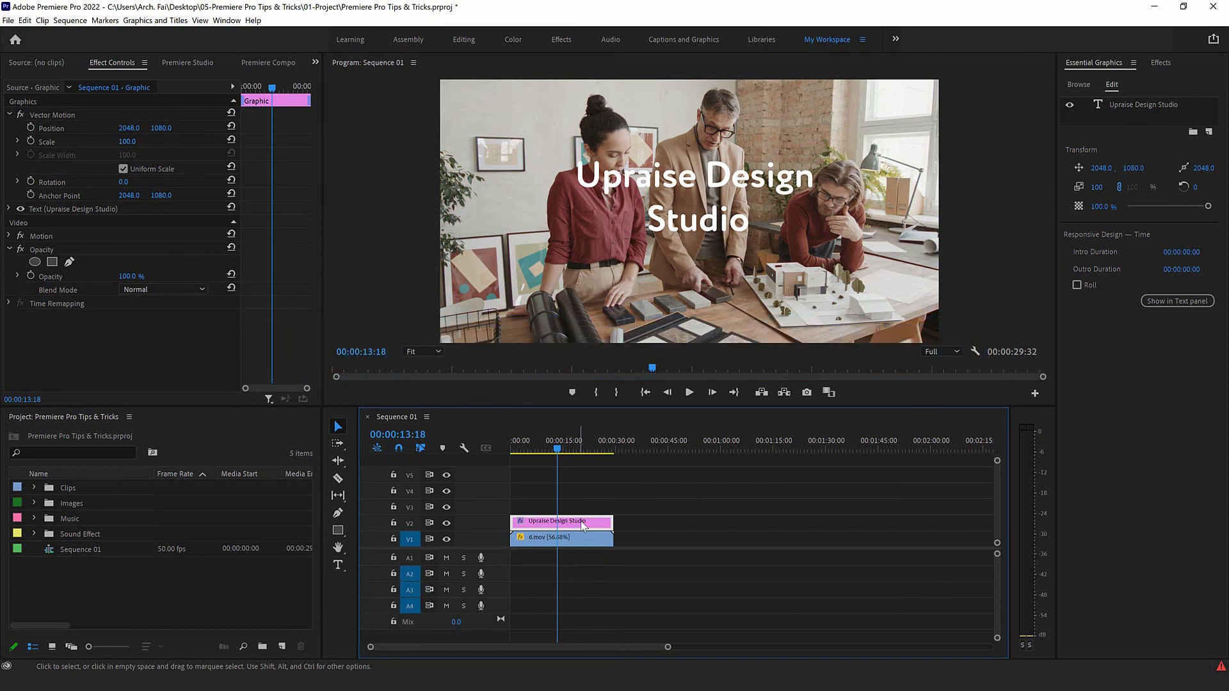
{"action": "left_click_drag", "start_coordinate": [576, 523], "coordinate": [579, 510], "text": "alt"}
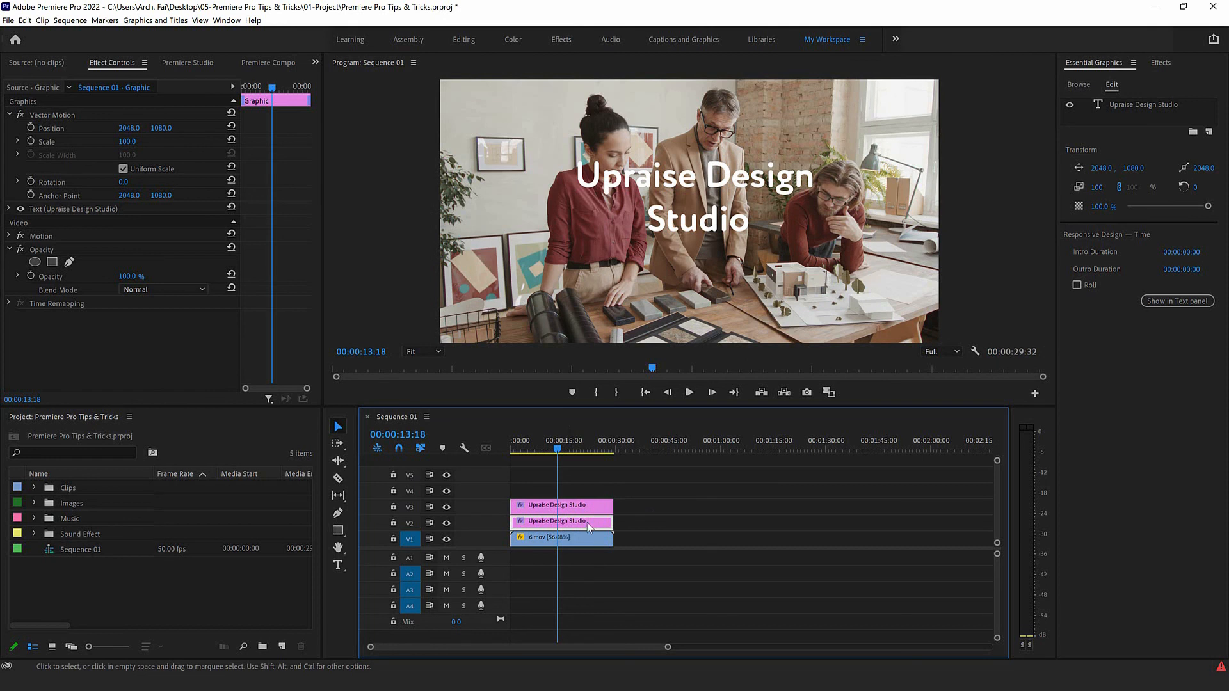
{"action": "left_click", "coordinate": [1161, 62]}
{"action": "left_click", "coordinate": [1124, 80]}
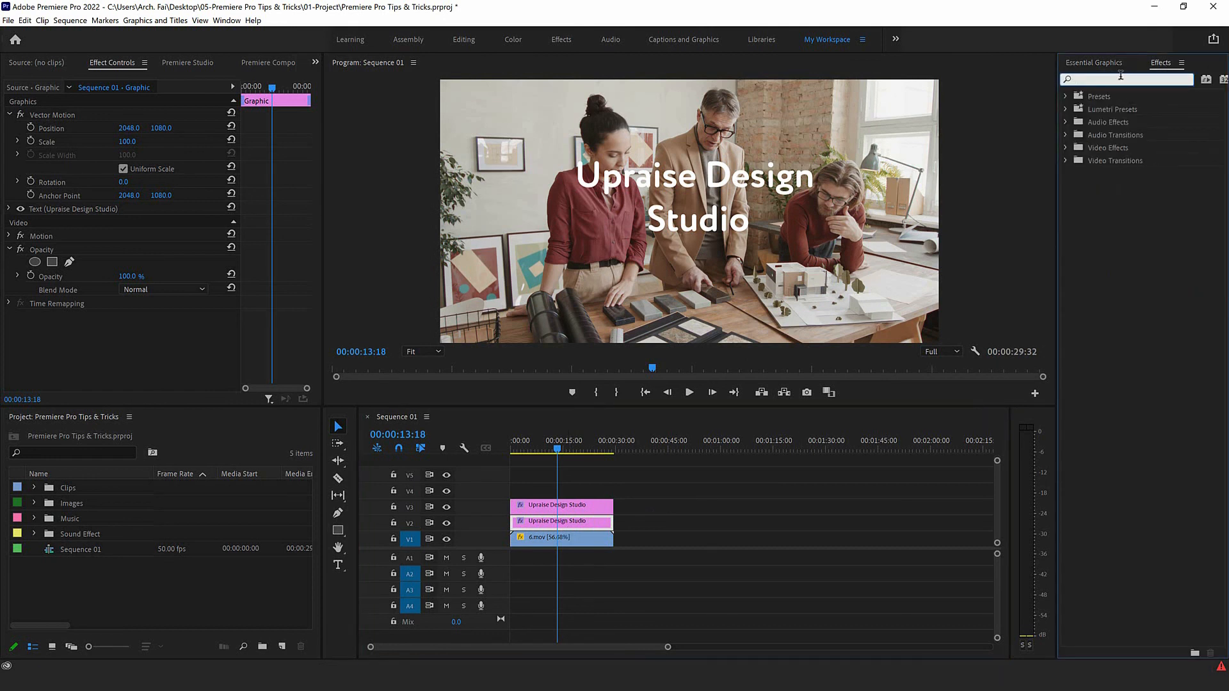
{"action": "type", "text": "blur"}
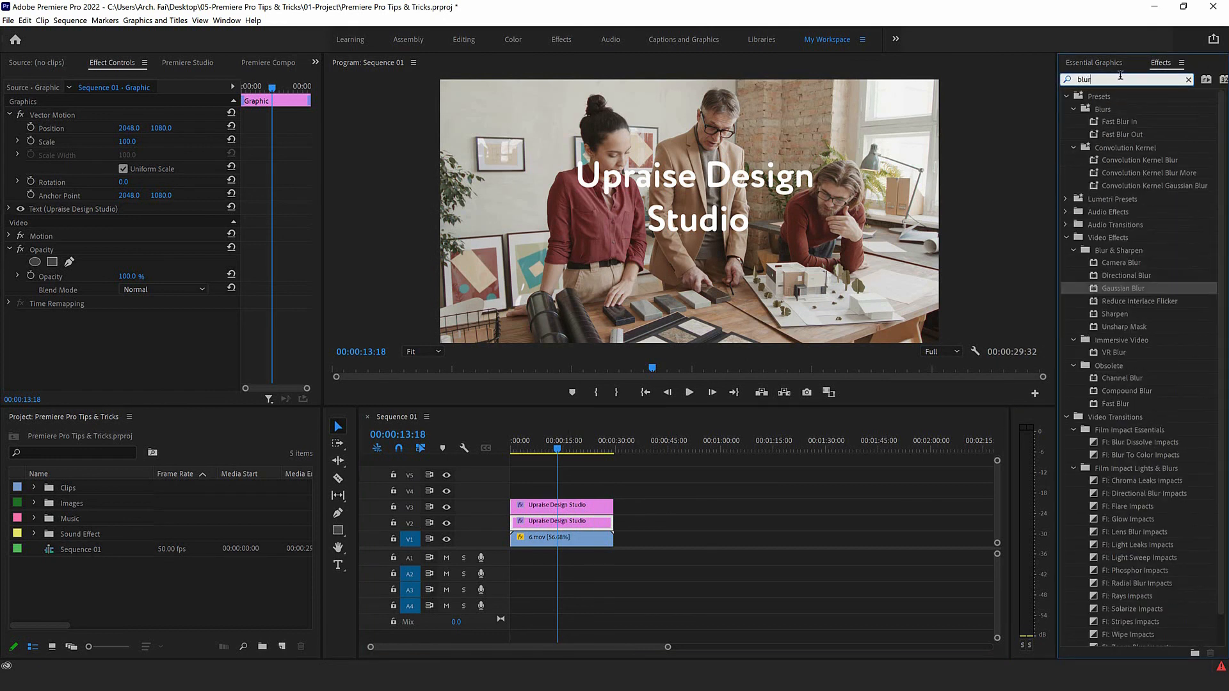
{"action": "left_click_drag", "start_coordinate": [1108, 291], "coordinate": [577, 520]}
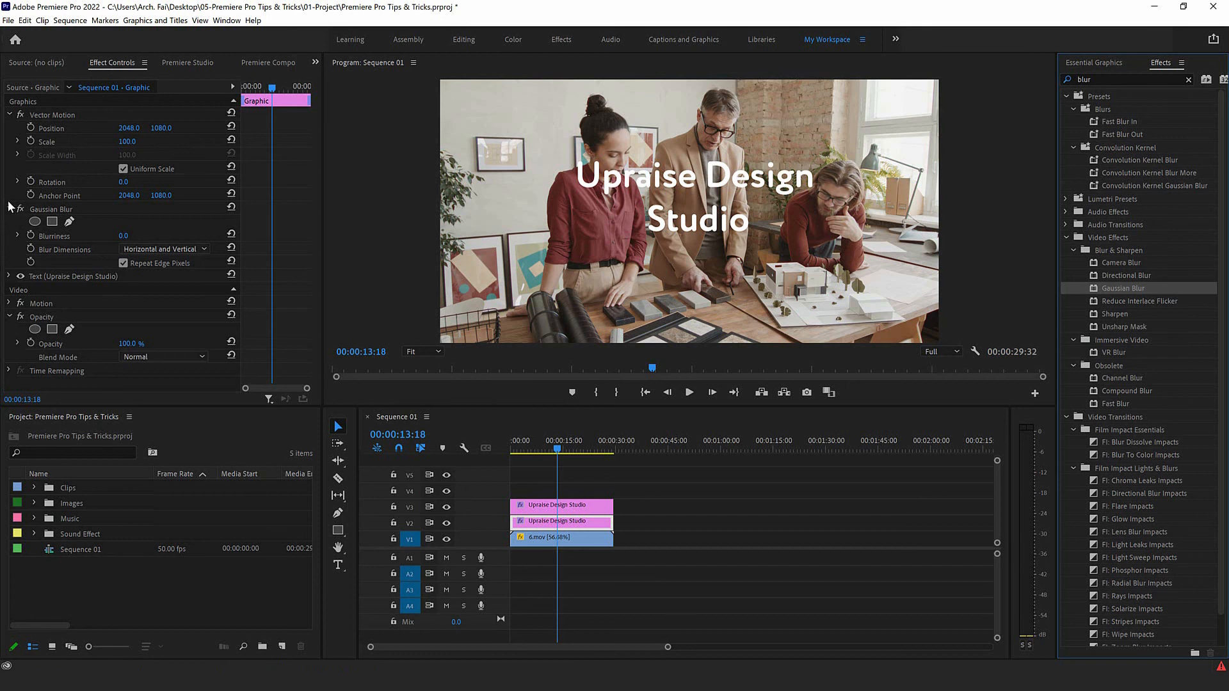
- Set the V2 title's Gaussian Blur blurriness to 60, keeping Horizontal and Vertical dimensions, and scrub the sequence to preview the glow
{"action": "left_click_drag", "start_coordinate": [123, 237], "coordinate": [254, 237]}
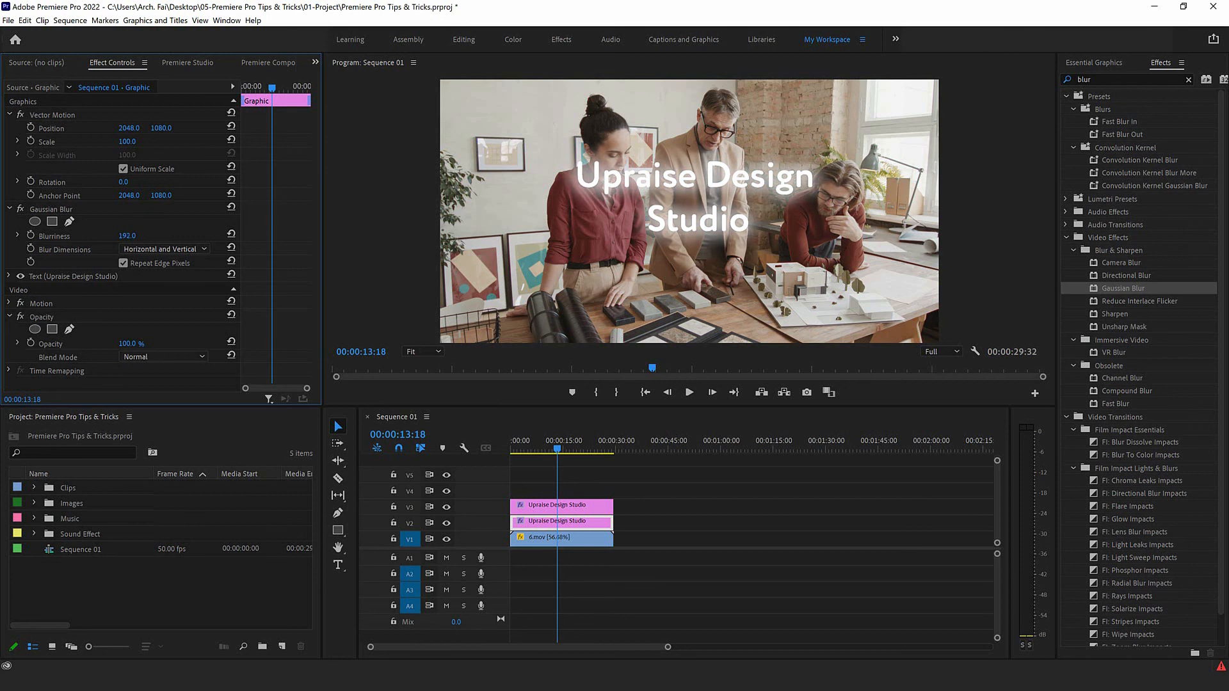
{"action": "left_click", "coordinate": [130, 235]}
{"action": "type", "text": "60"}
{"action": "key", "text": "Return"}
{"action": "left_click", "coordinate": [195, 248]}
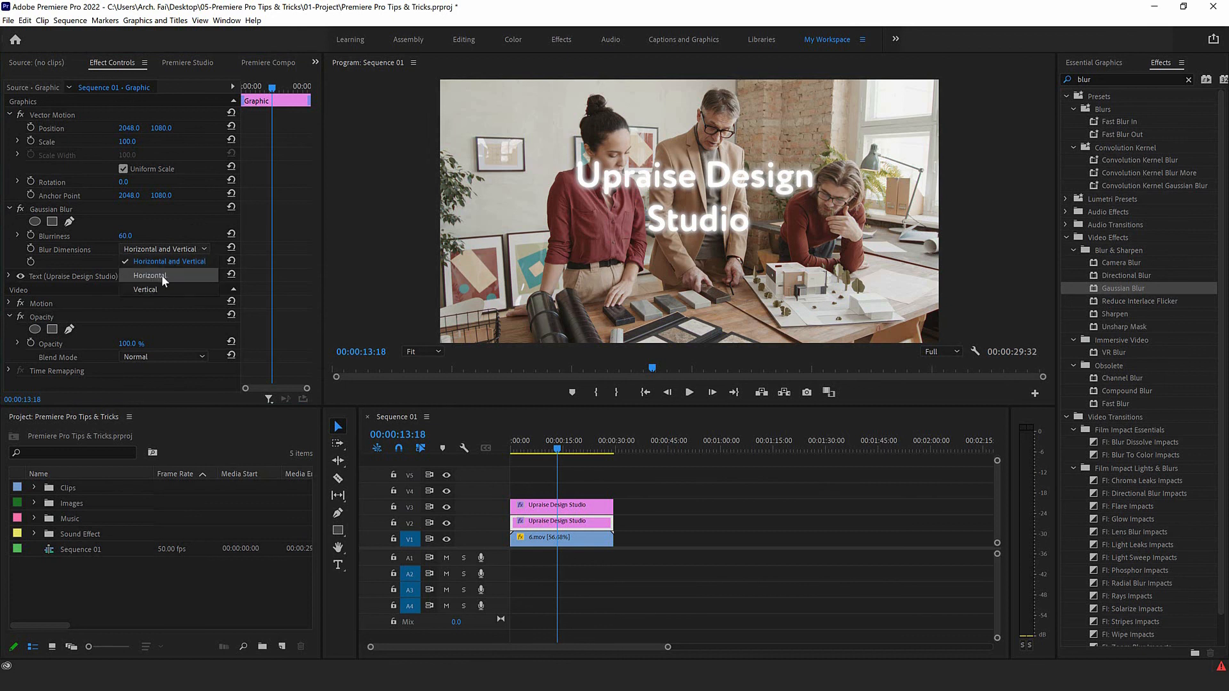
{"action": "left_click", "coordinate": [163, 225]}
{"action": "left_click_drag", "start_coordinate": [547, 446], "coordinate": [578, 454]}
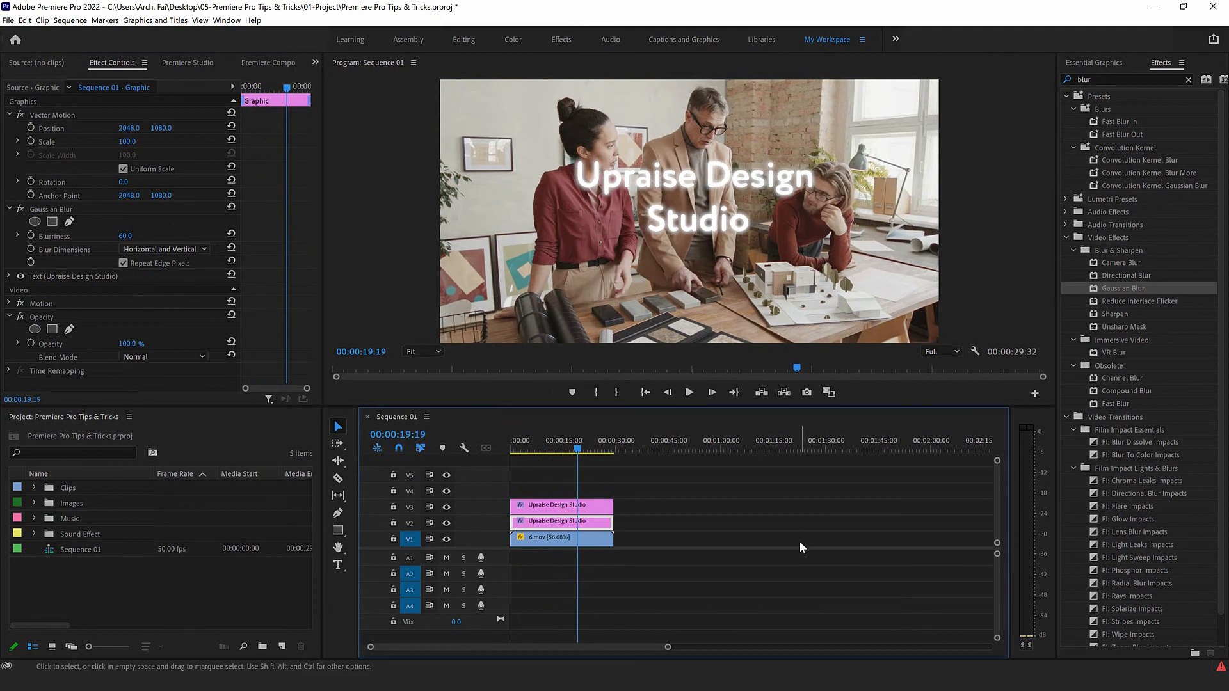